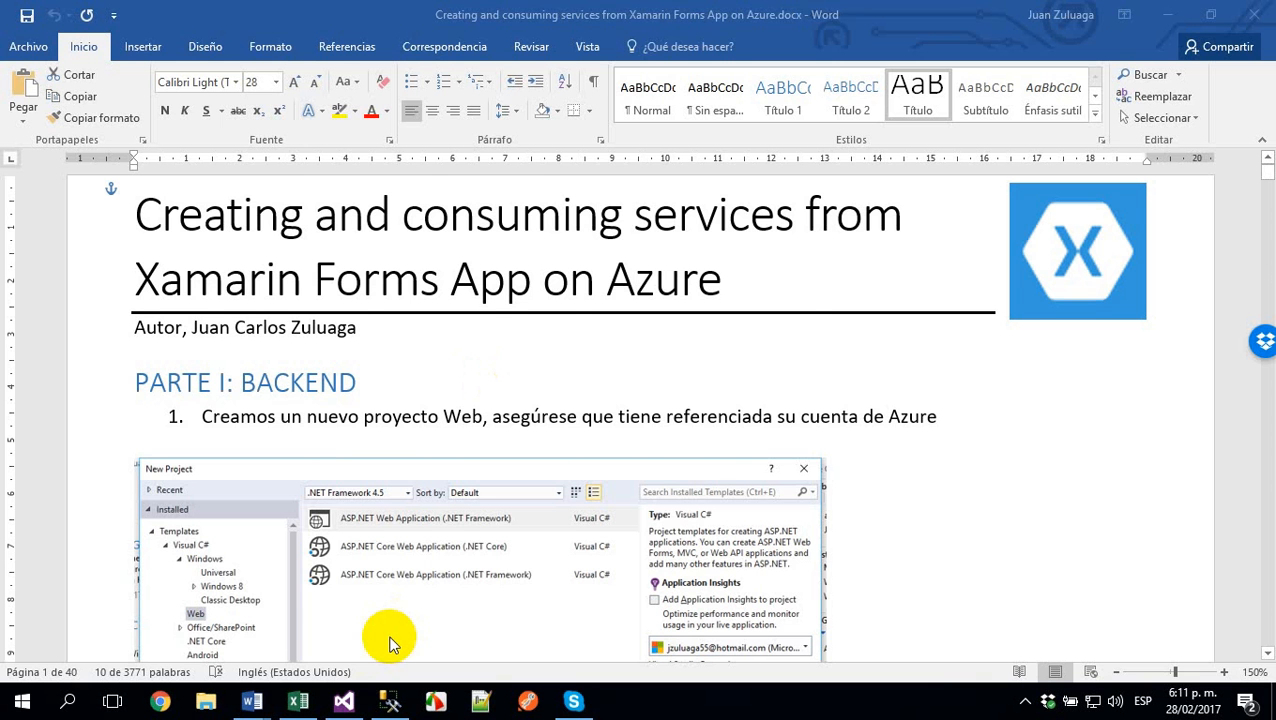
- Switch to Visual Studio and look over the markup of Index.cshtml in the FlowersBack2 project
click(343, 701)
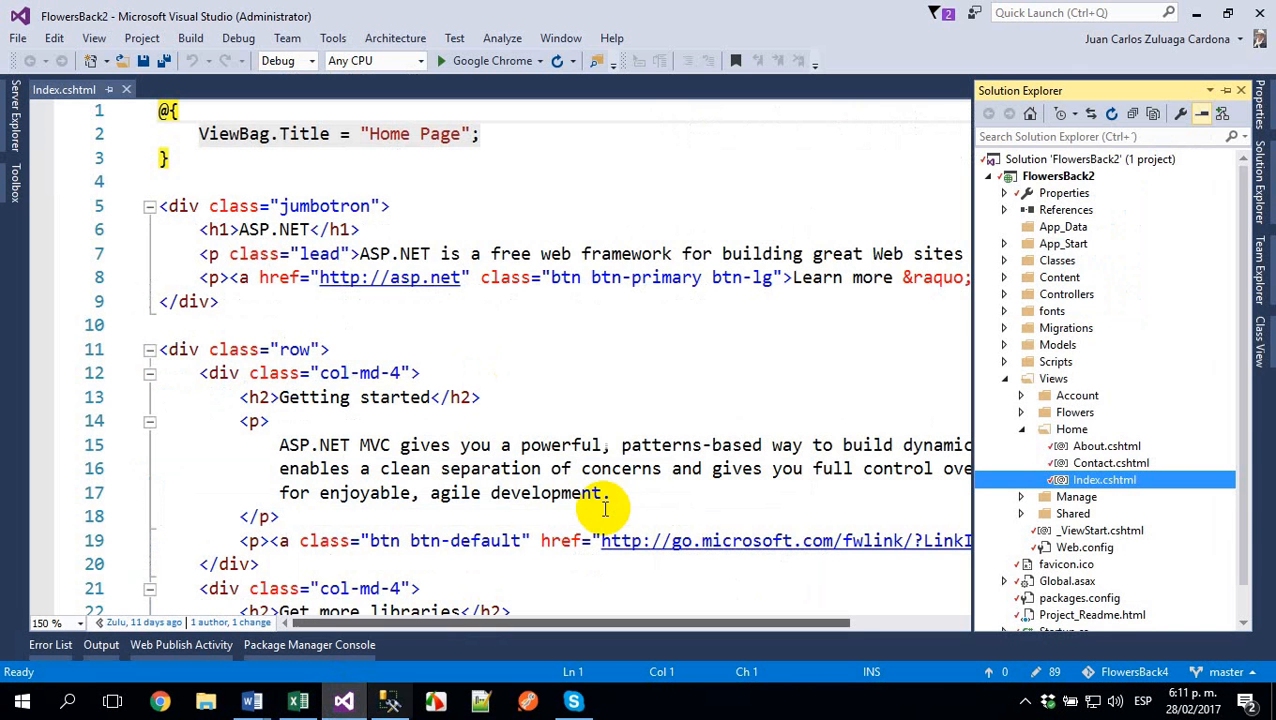
click(666, 375)
scroll(649, 390, down, 3)
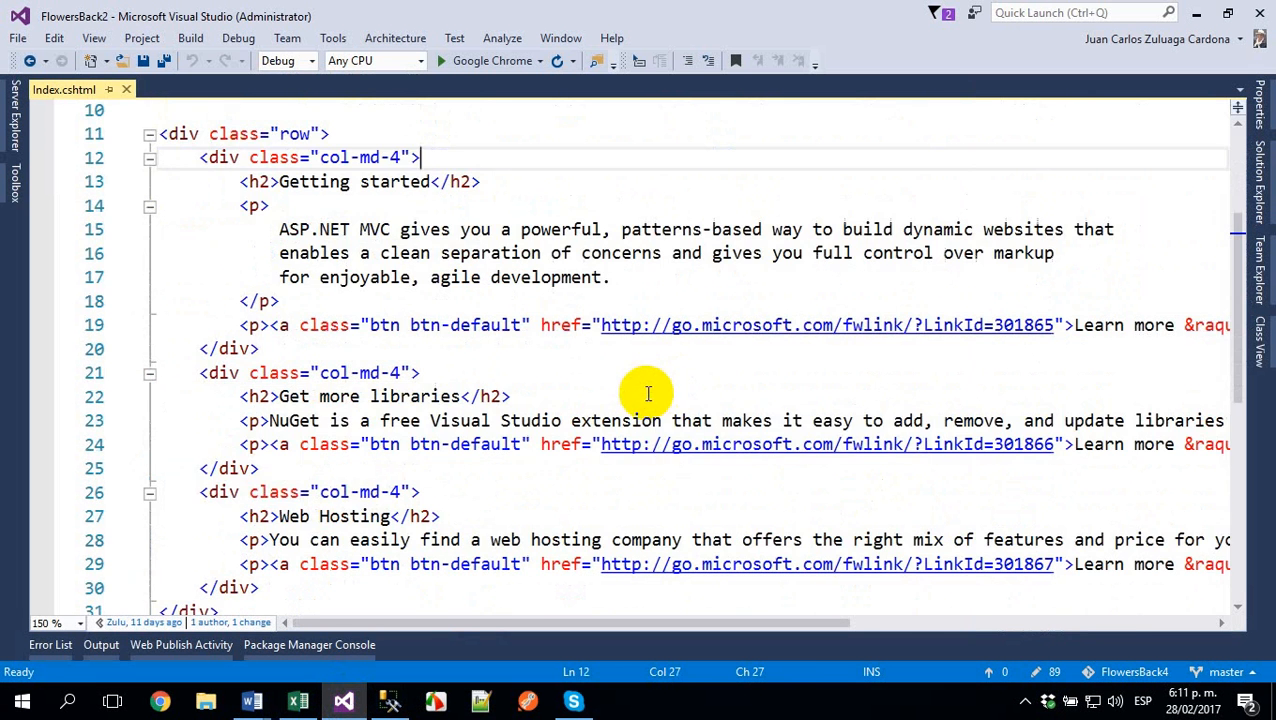
scroll(649, 393, up, 3)
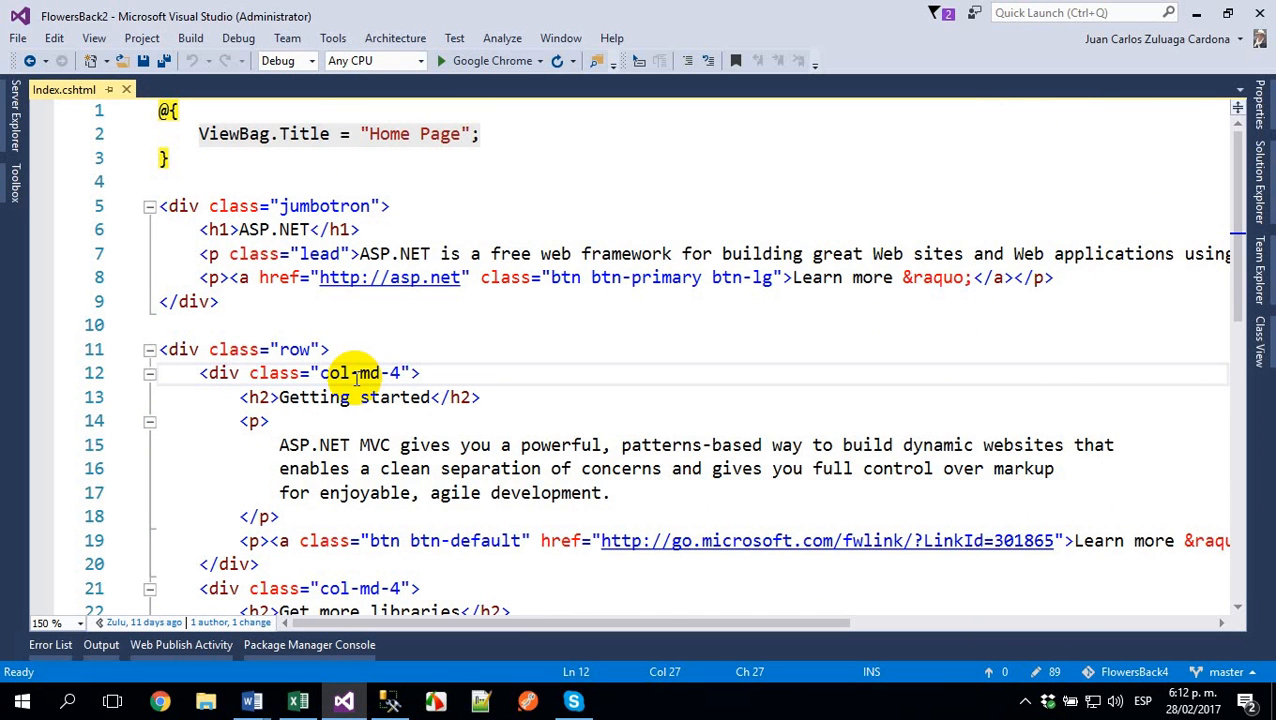
- Switch to Chrome and close the mail and account sign-in tabs, keeping only the Google tab
click(160, 701)
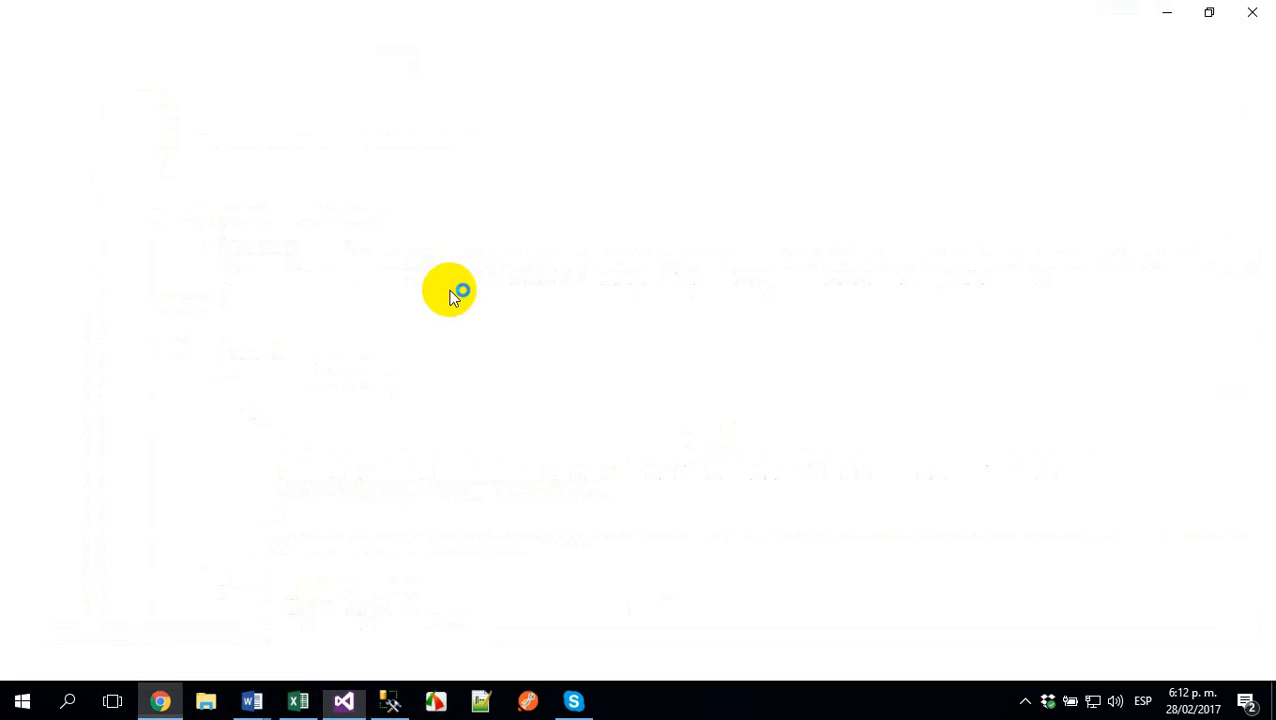
click(359, 14)
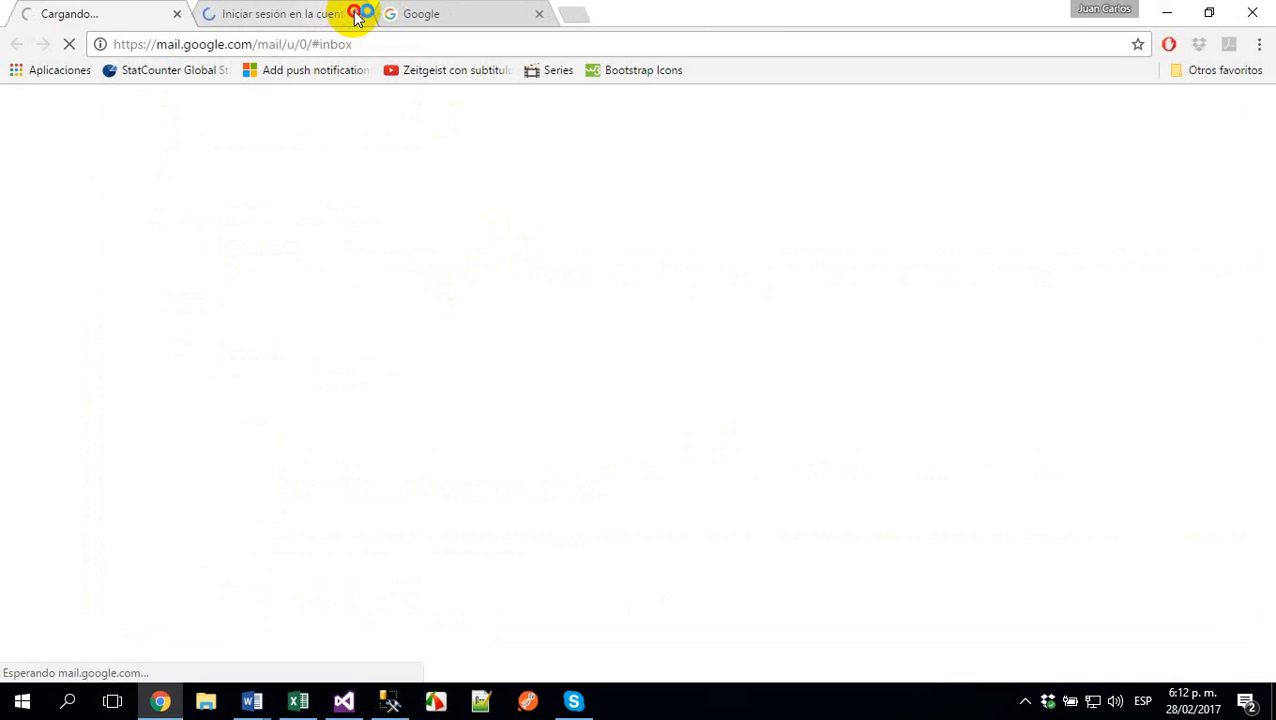
click(359, 14)
click(177, 14)
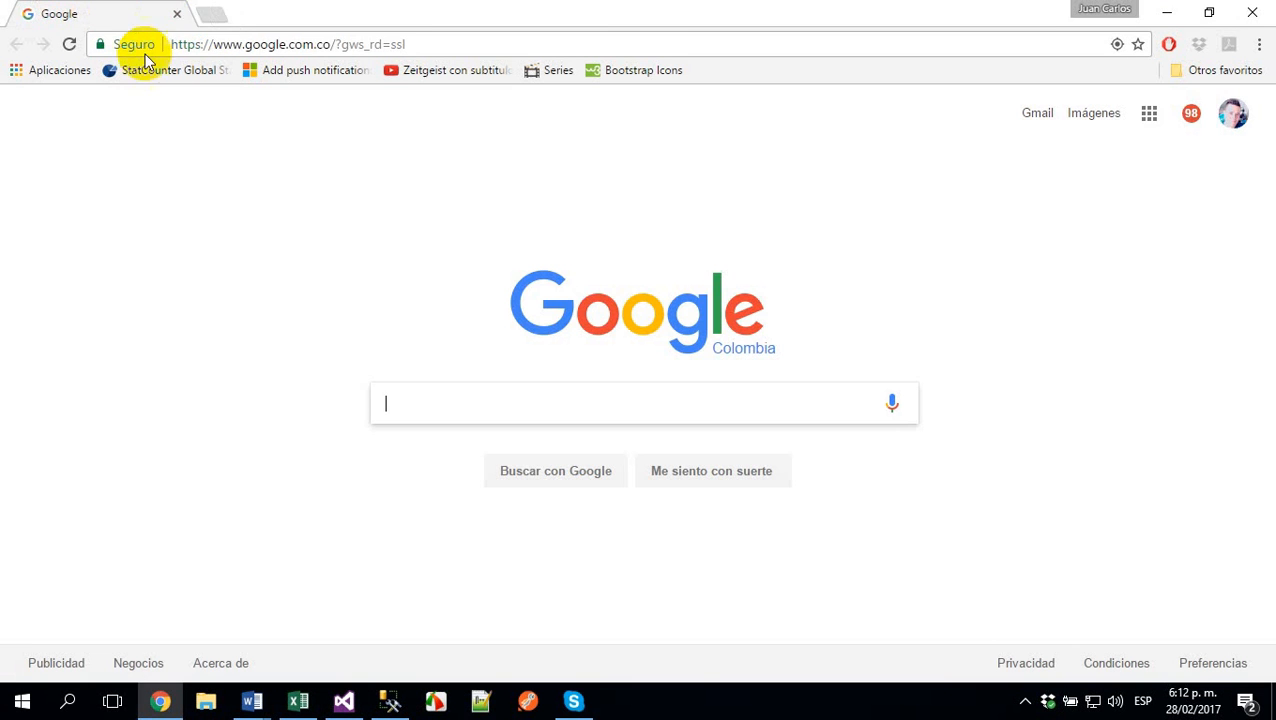
click(248, 44)
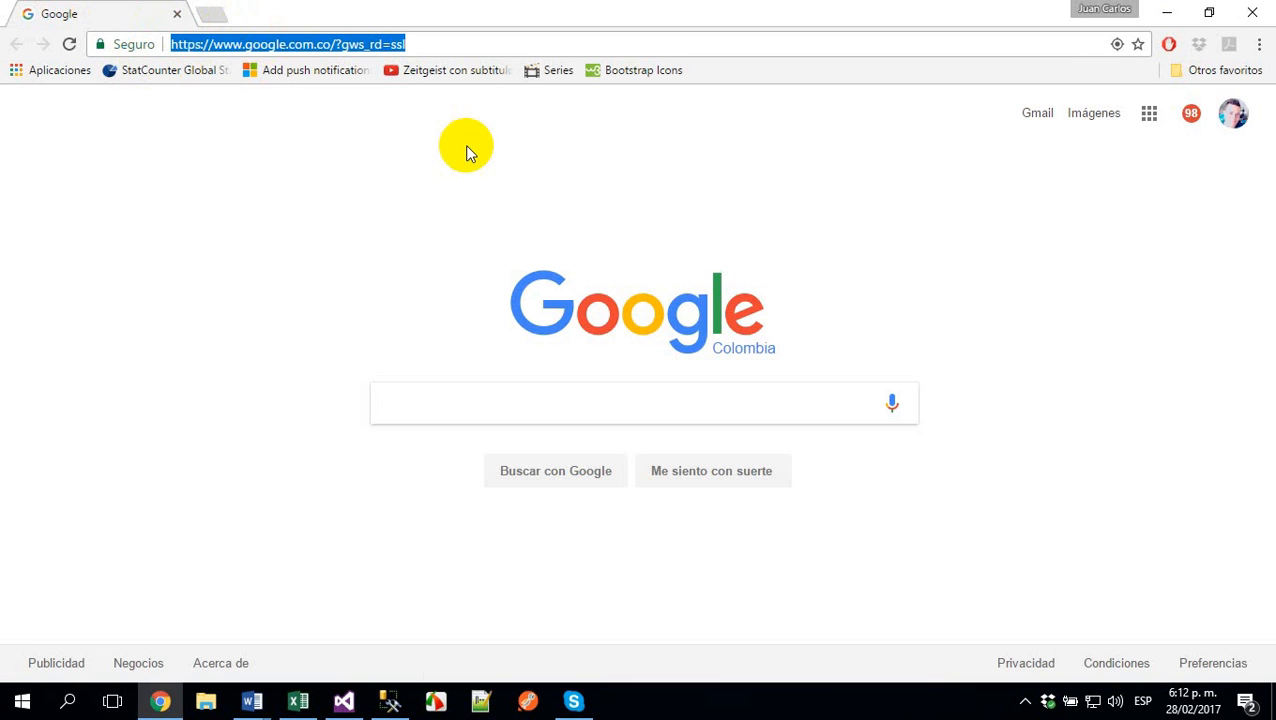
text(nego)
key(Return)
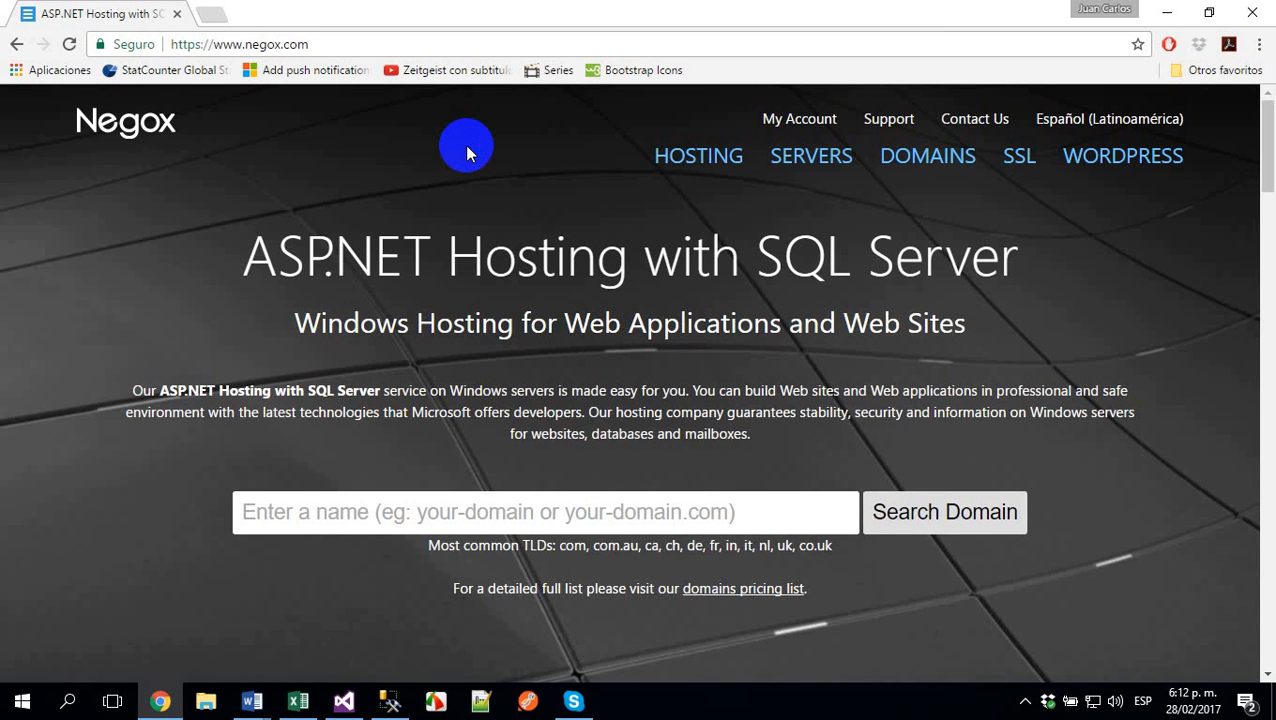
click(212, 12)
text(zu)
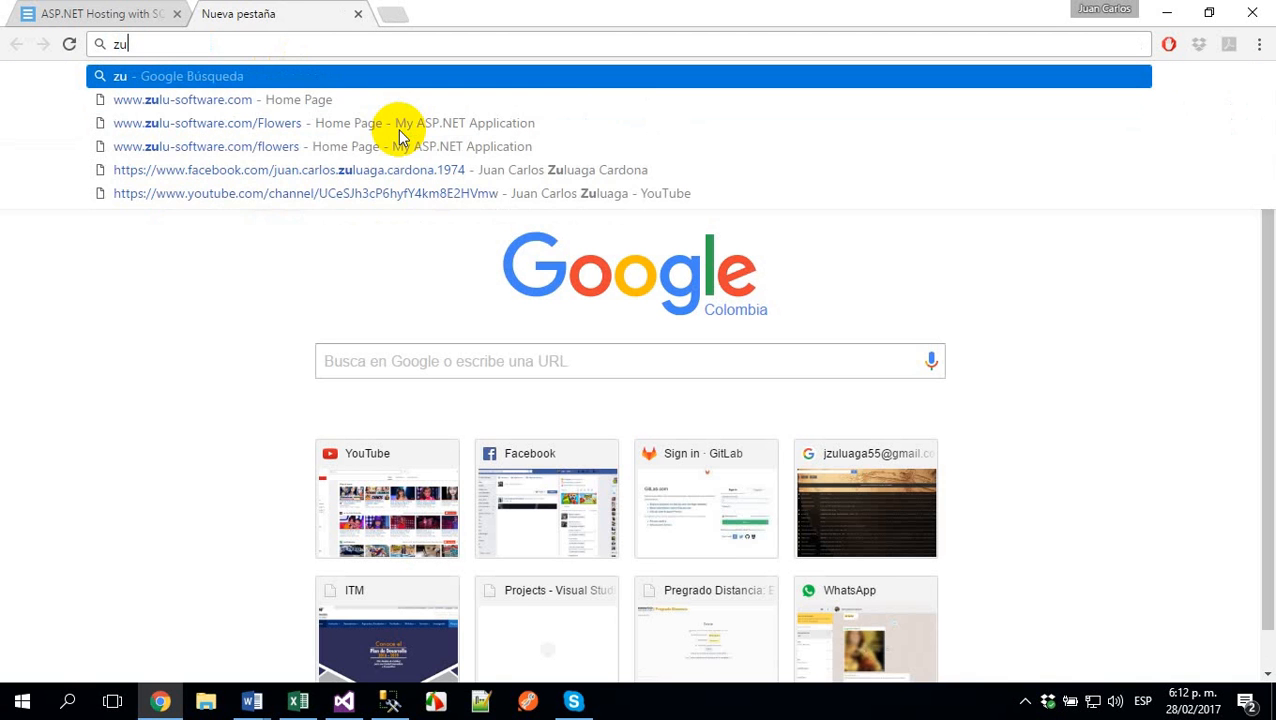
key(Down)
key(Return)
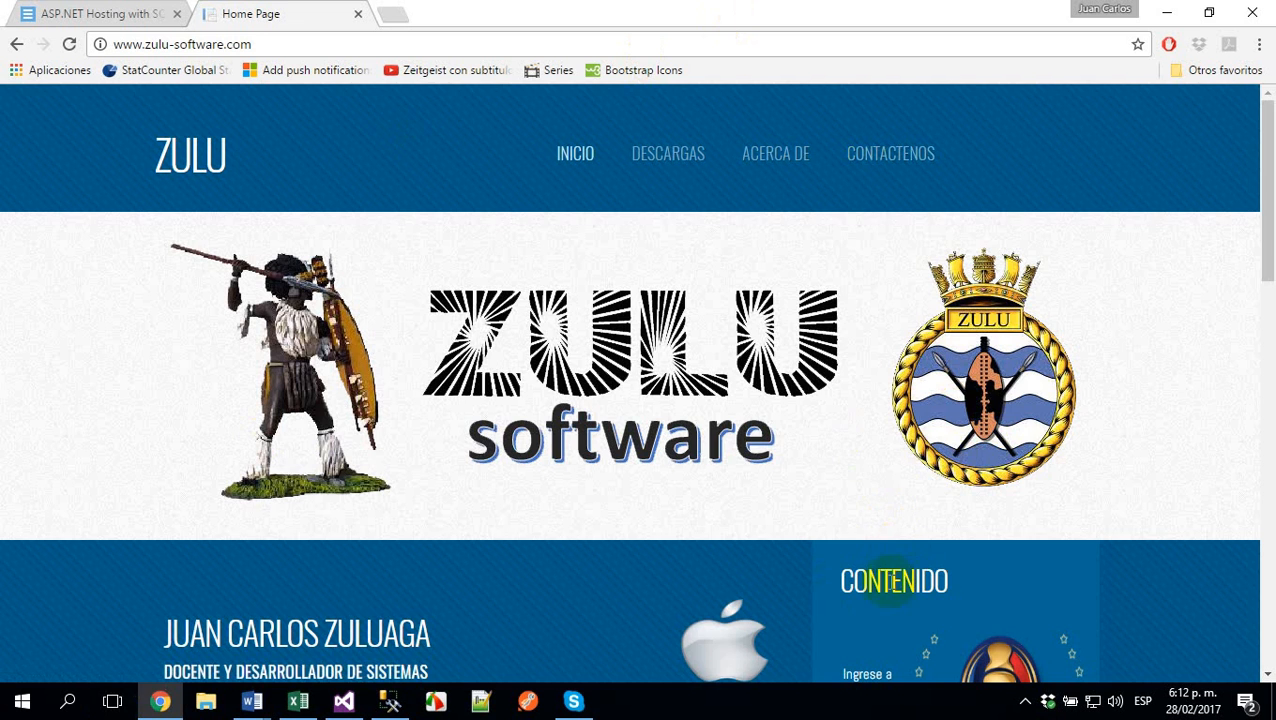
scroll(880, 592, down, 5)
scroll(880, 592, up, 5)
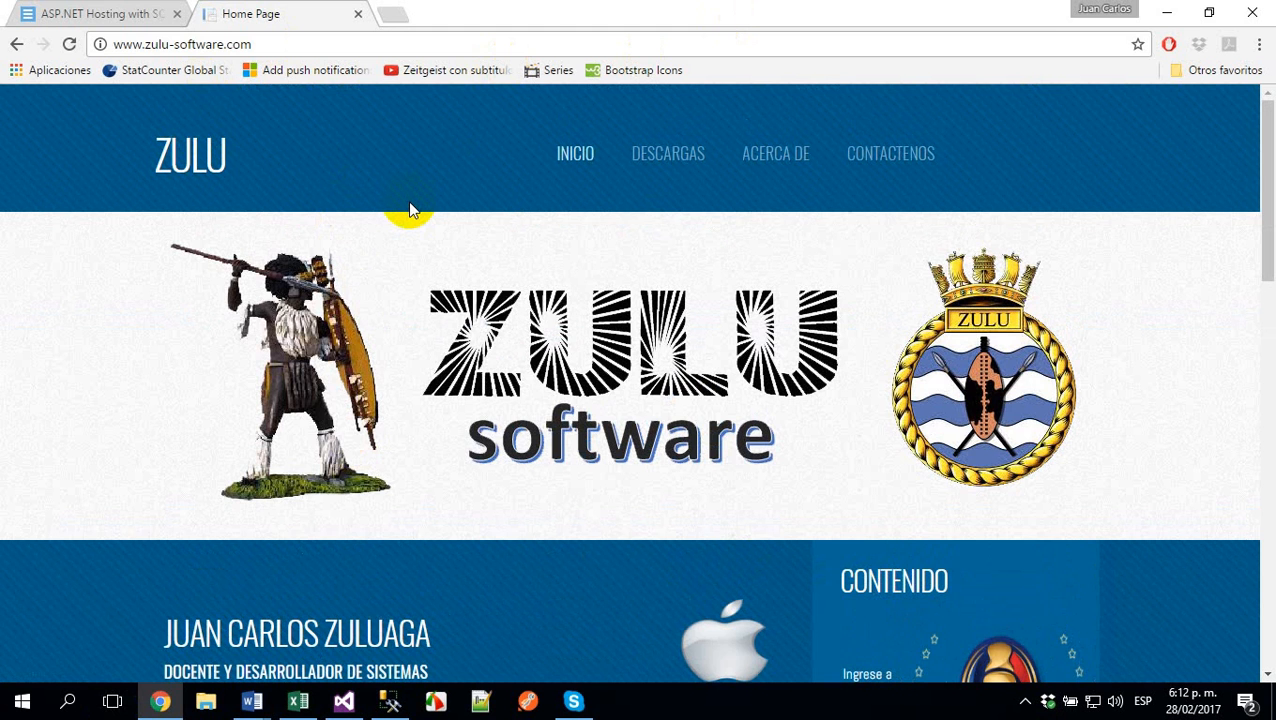
- Open the Hosting page on the Negox site and examine the fees and promotion of the Standard and Advanced plans
click(100, 14)
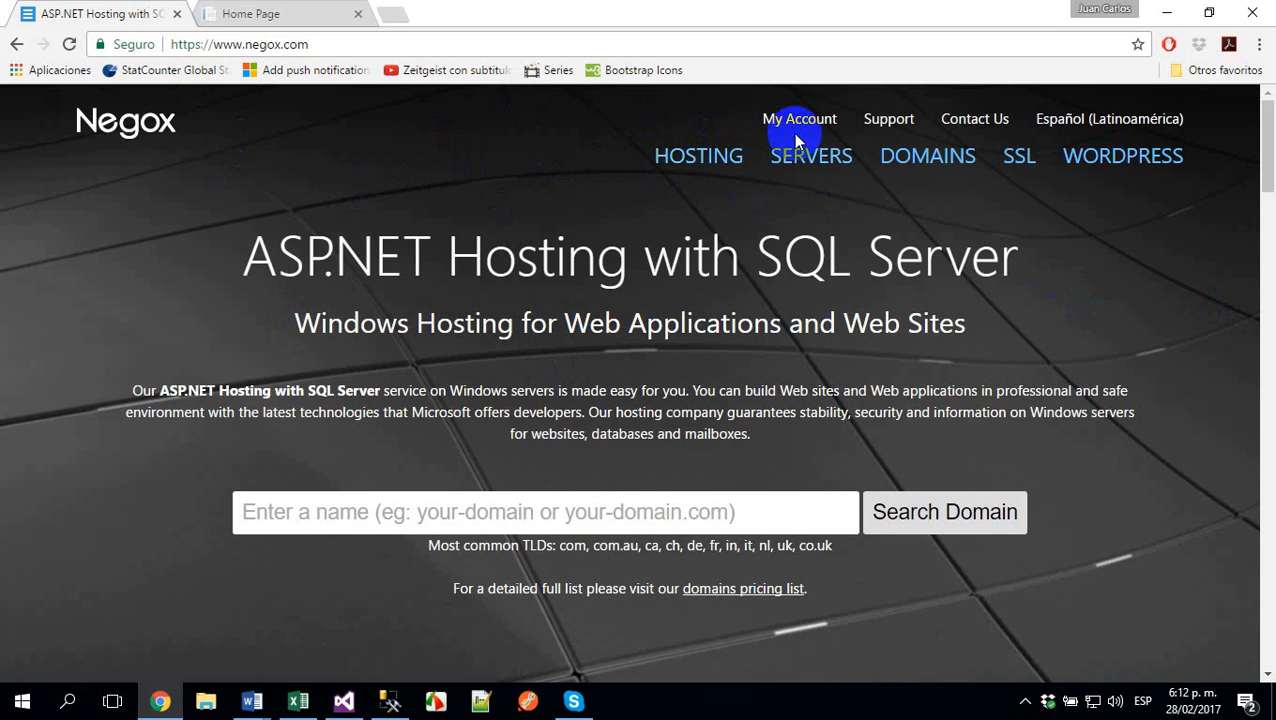
click(700, 160)
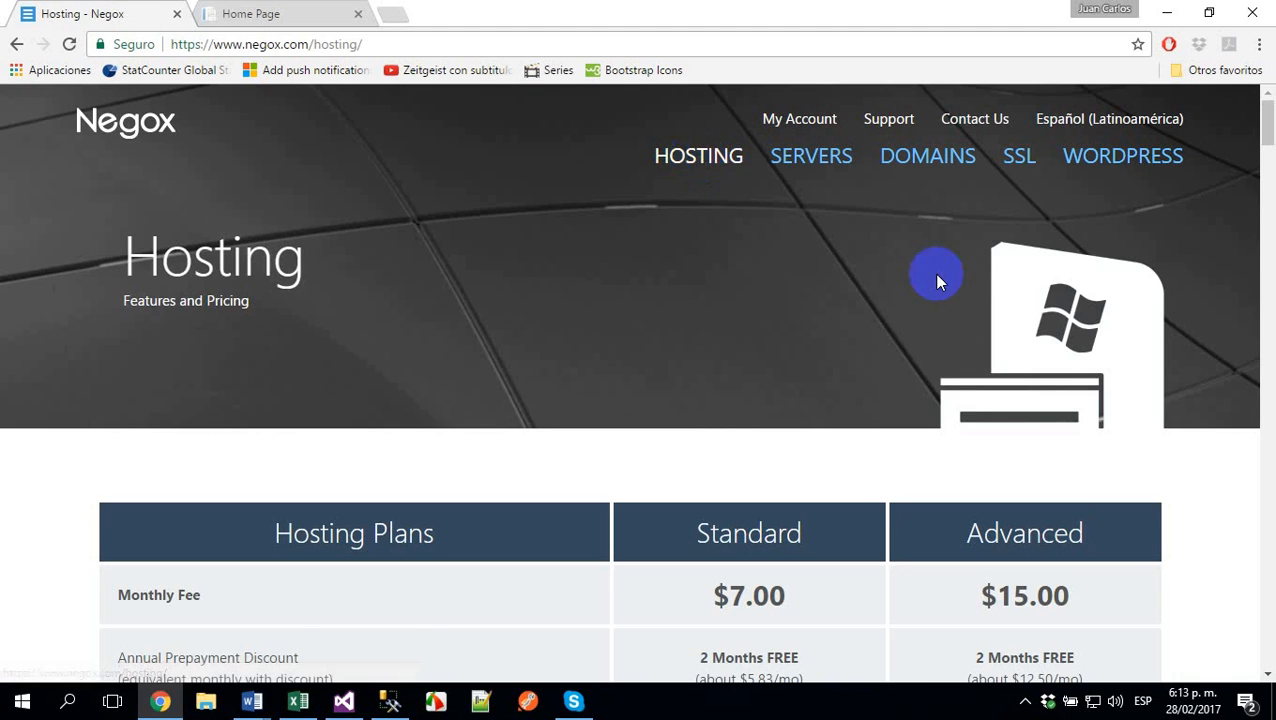
scroll(953, 403, down, 1)
scroll(953, 403, down, 2)
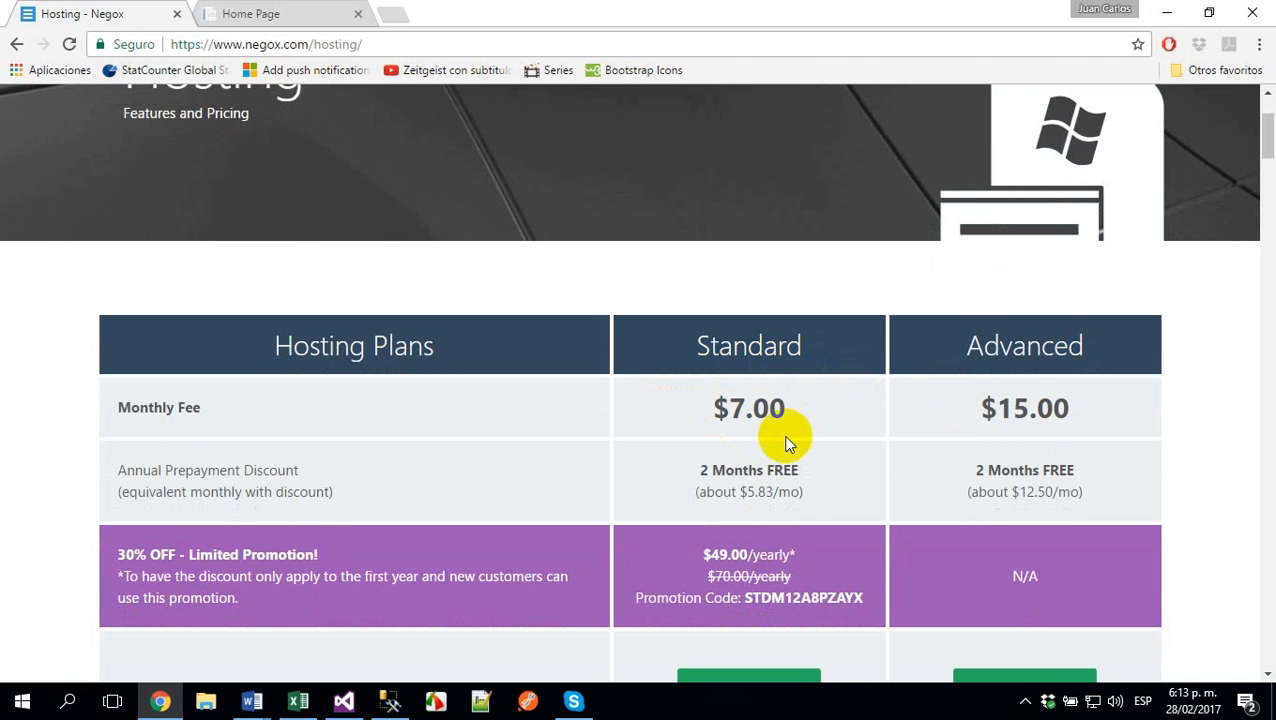
scroll(799, 506, down, 1)
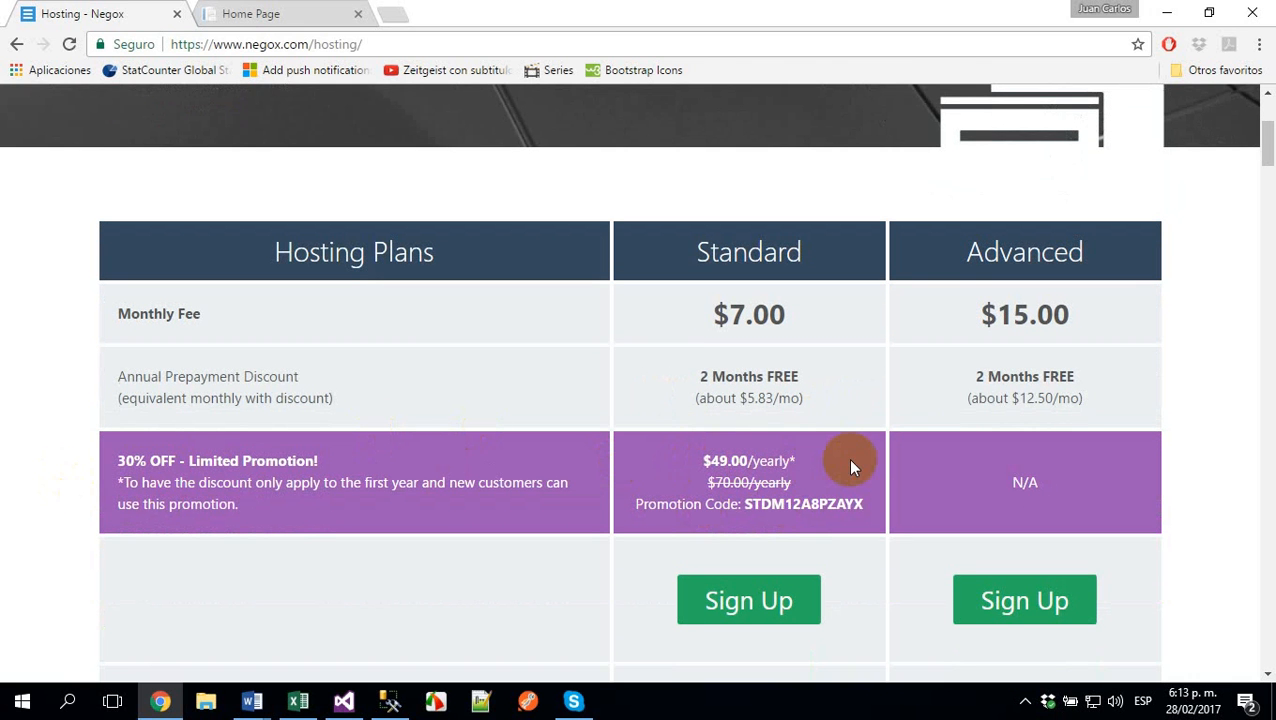
scroll(838, 461, up, 3)
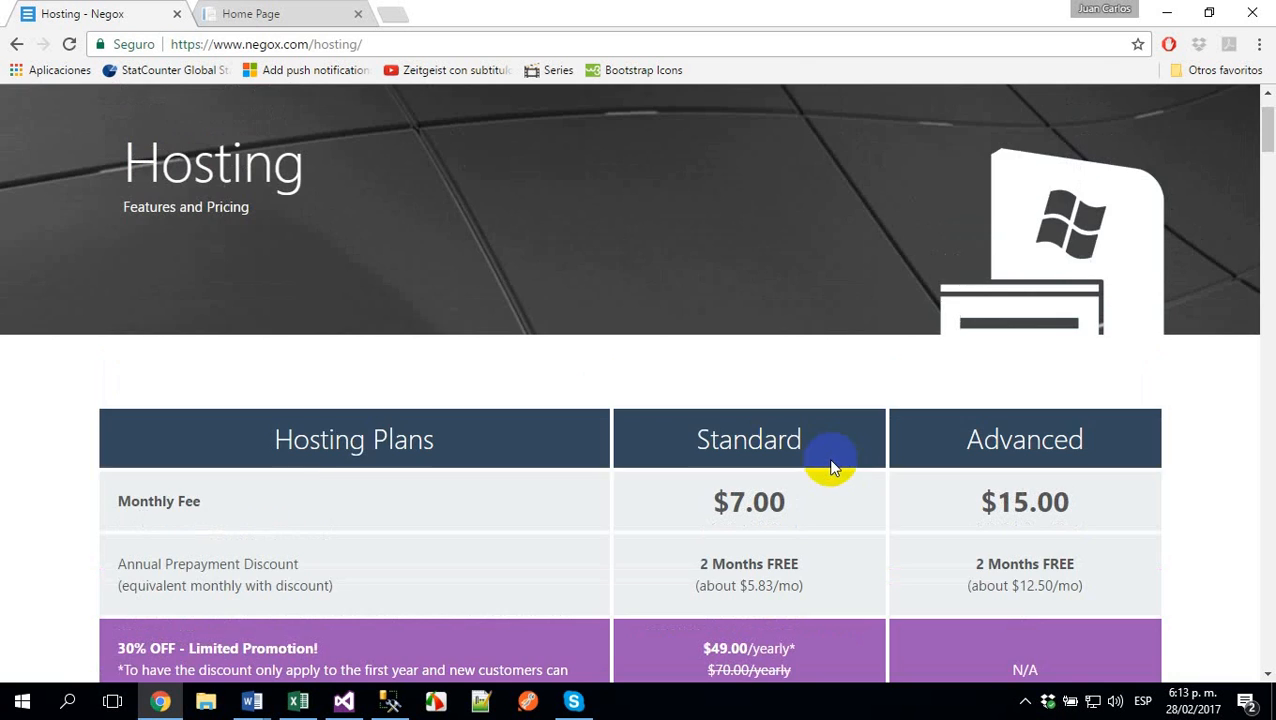
scroll(818, 460, down, 1)
scroll(819, 468, up, 1)
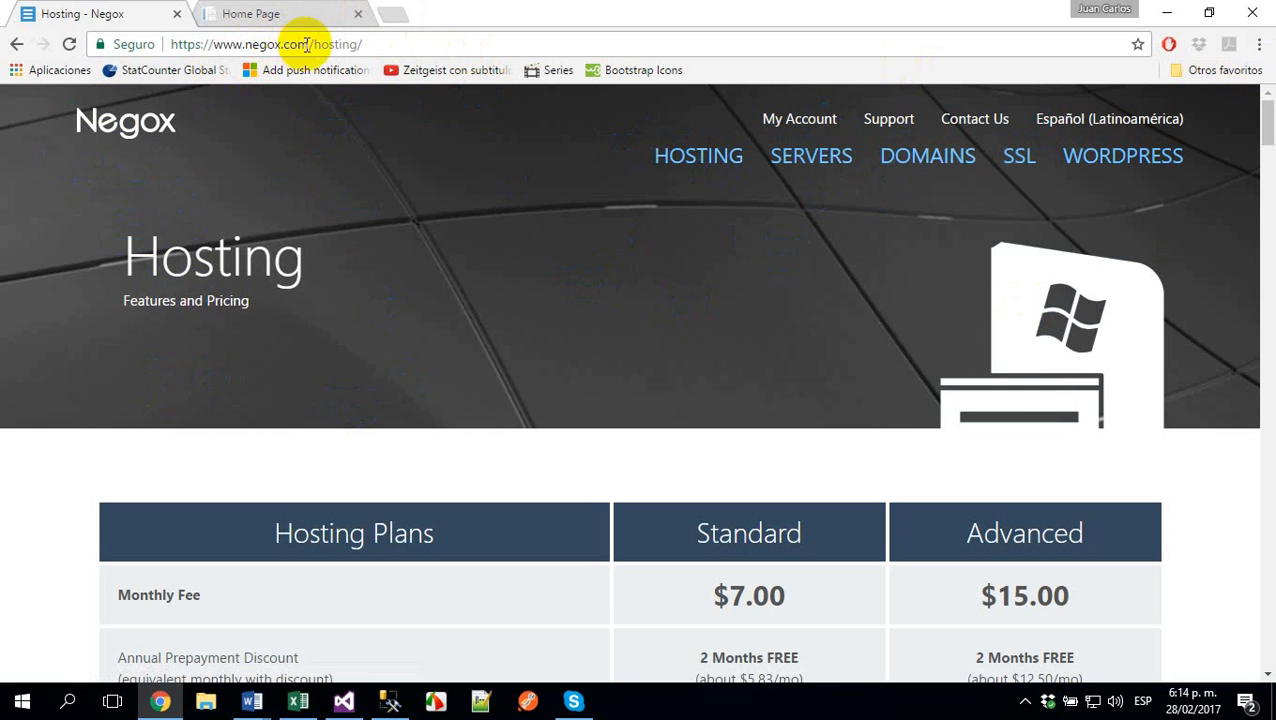
drag(310, 44, 512, 44)
key(BackSpace)
key(Return)
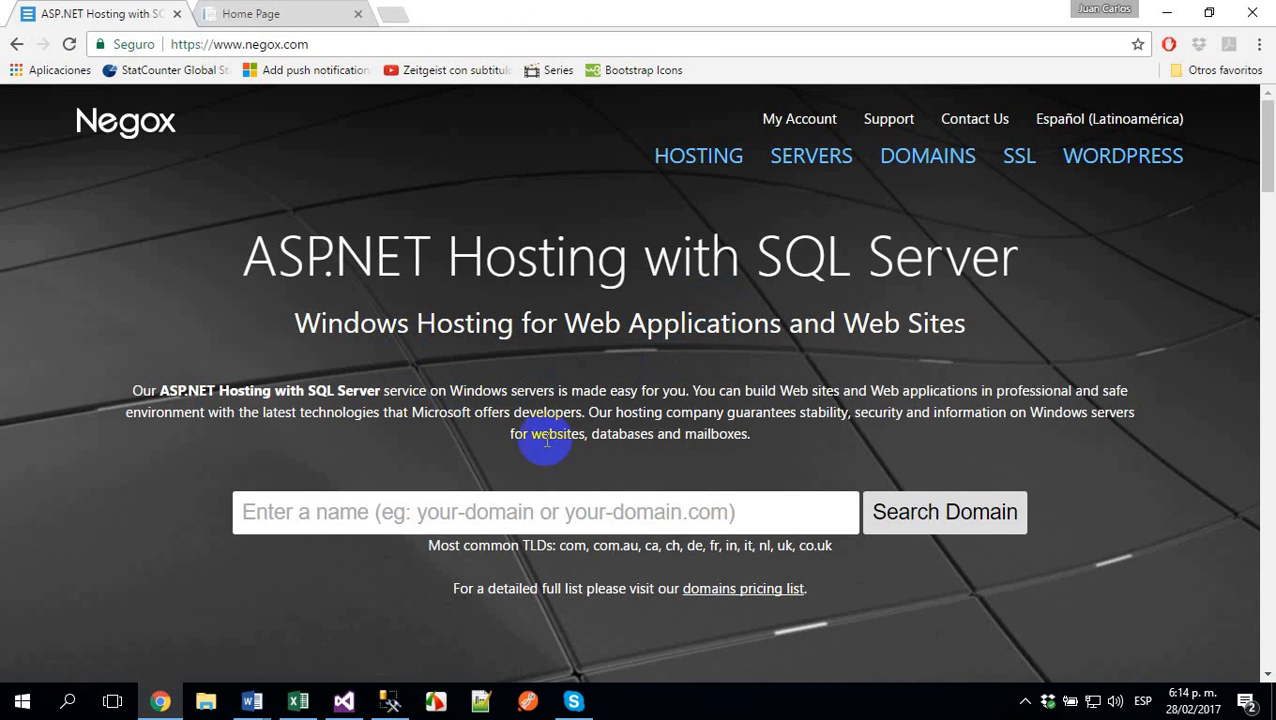
drag(235, 257, 415, 265)
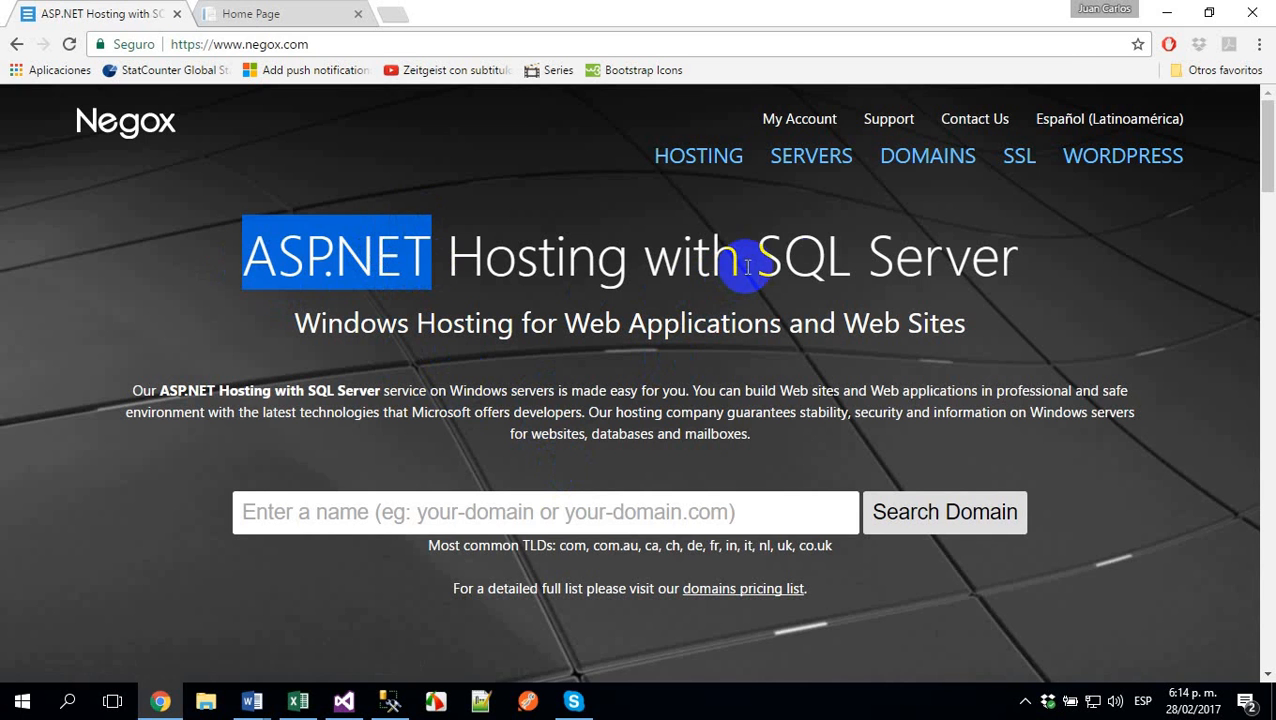
drag(742, 262, 1035, 298)
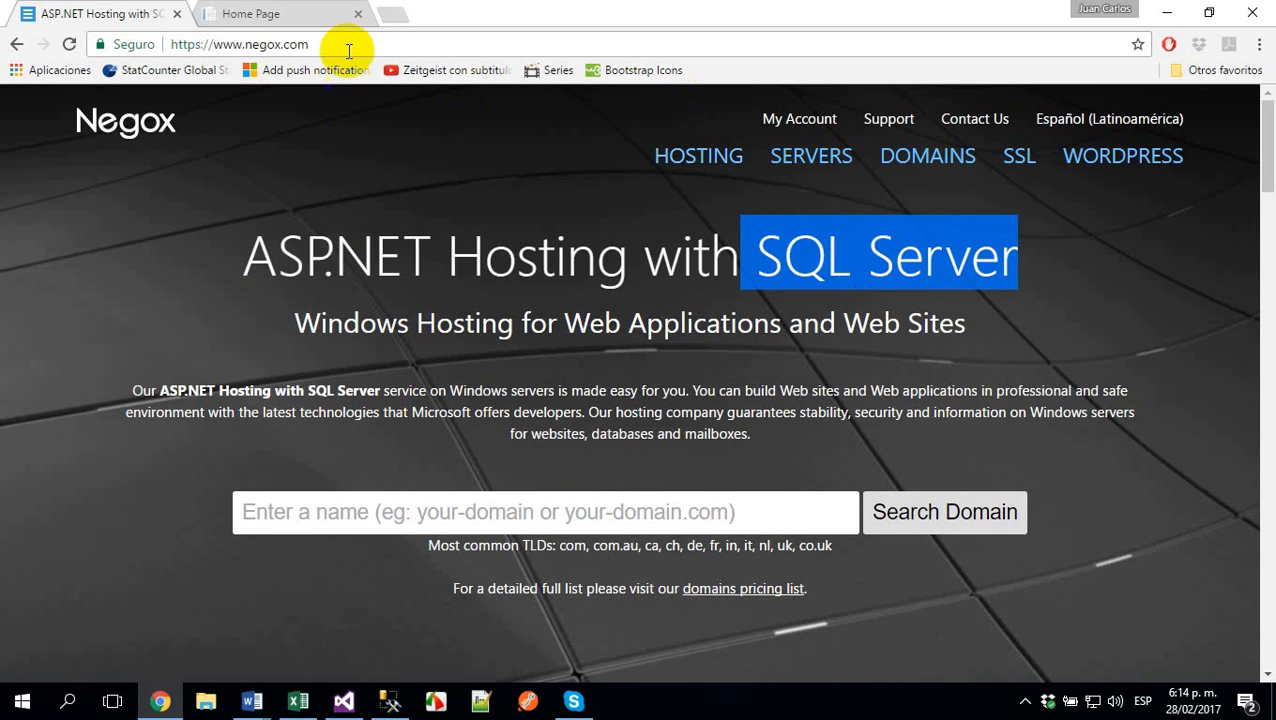
- Search Google for "somee" in a new browser tab
click(391, 14)
text(soom)
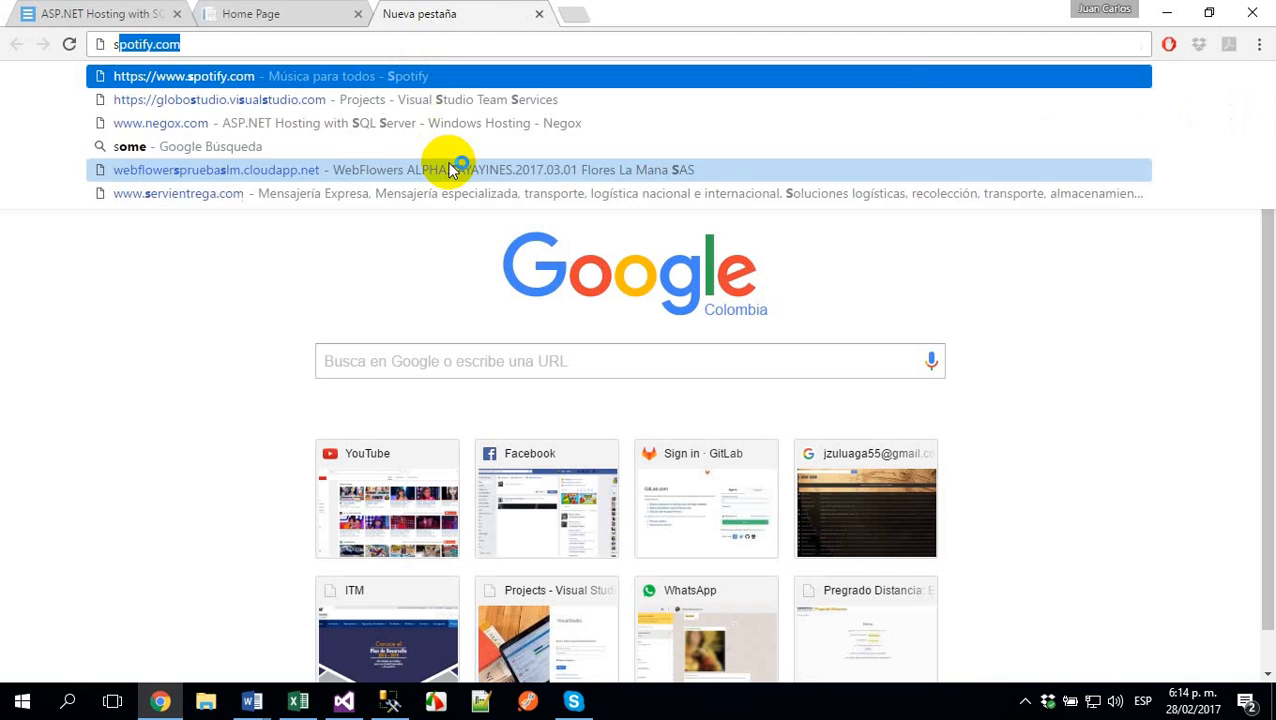
key(BackSpace)
key(BackSpace)
text(mm)
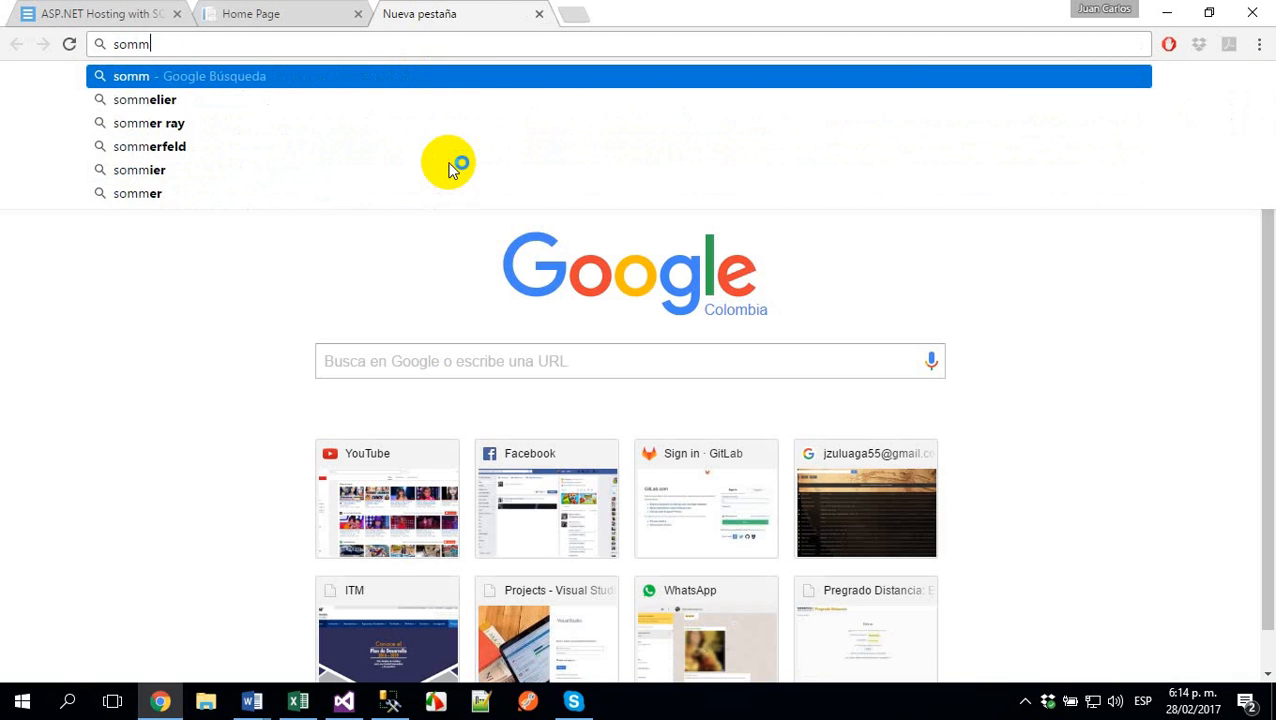
key(BackSpace)
text(ee)
key(Return)
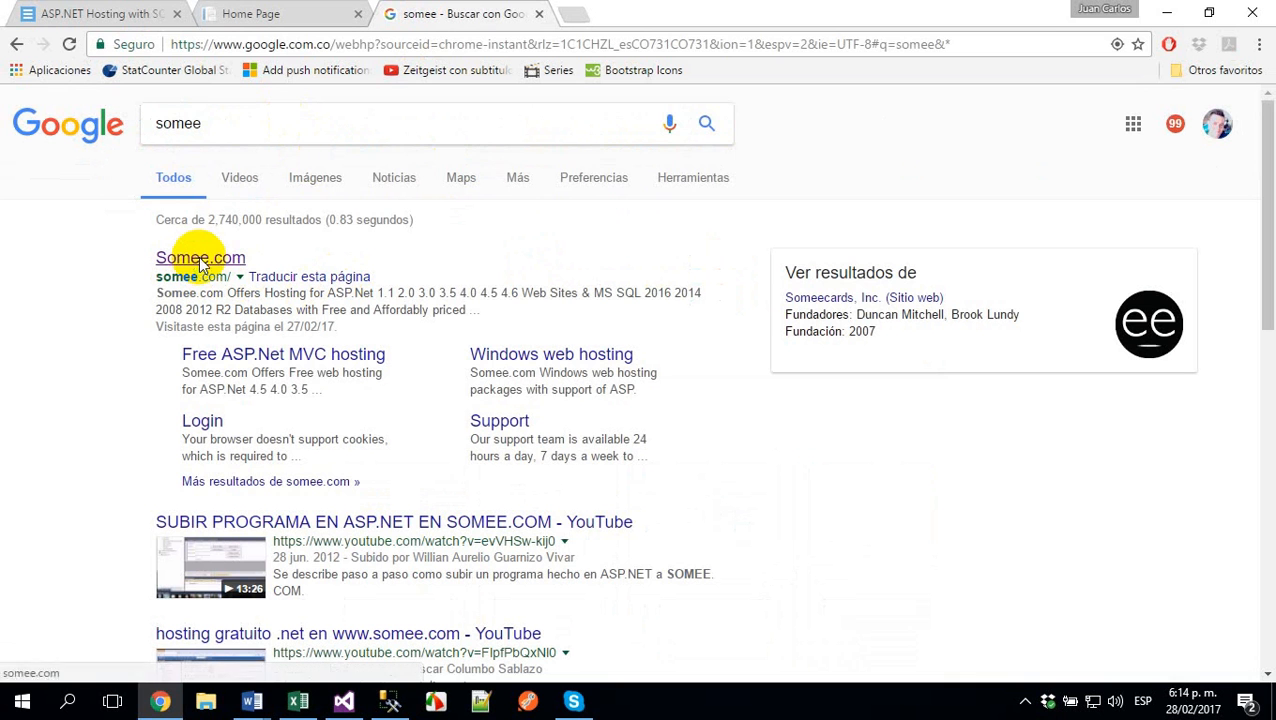
- Open the Somee.com site from the search results and review its hosting plans
click(200, 259)
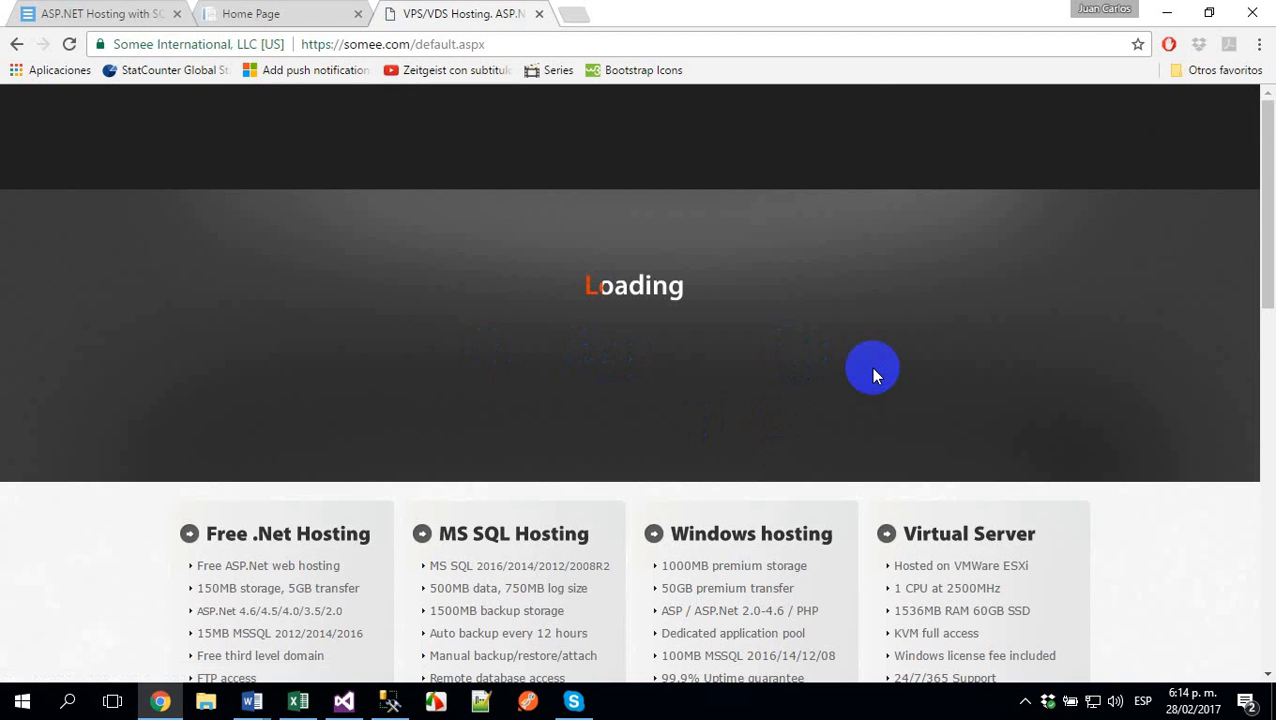
scroll(873, 375, down, 3)
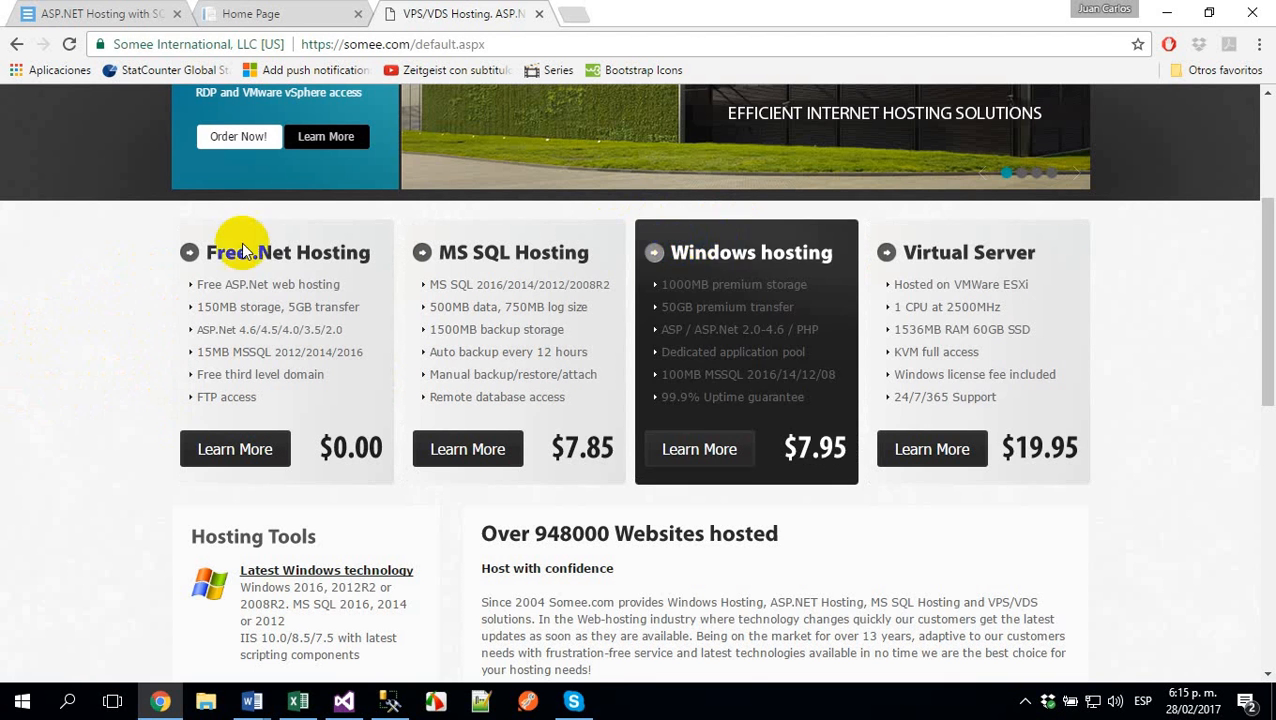
scroll(194, 212, up, 3)
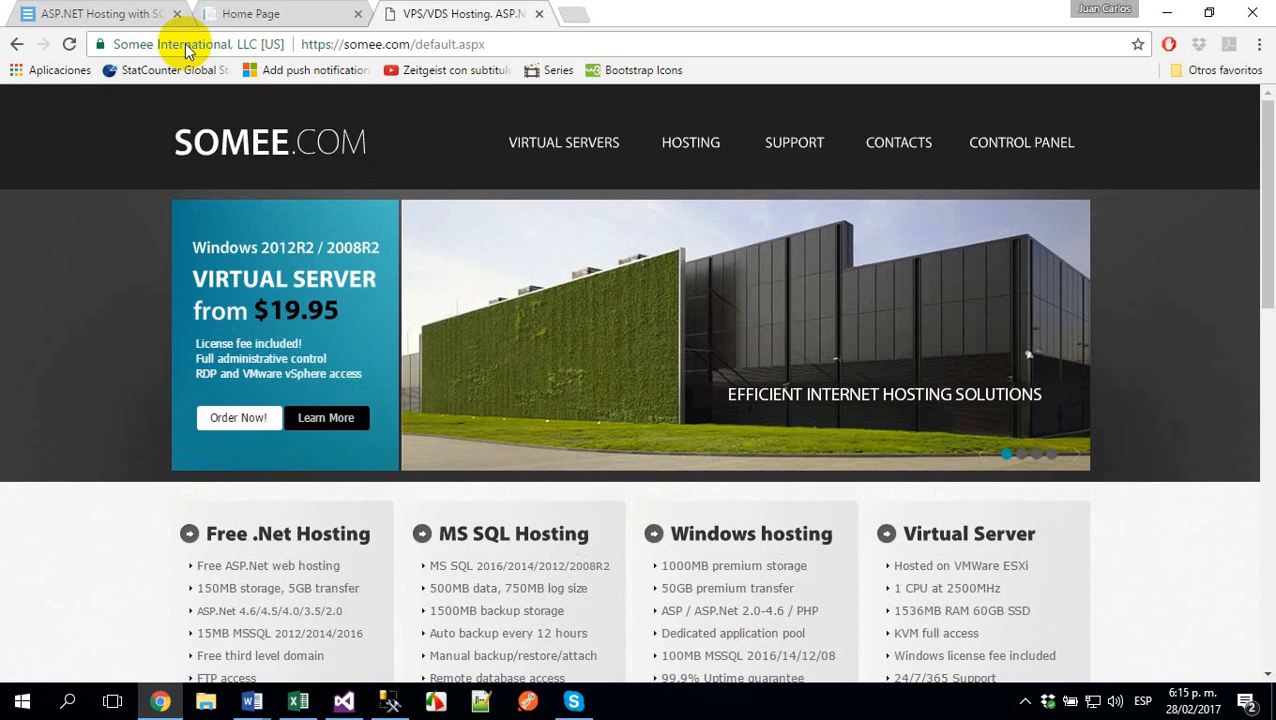
- Search Google for "how to publish in somee" in a new browser tab and look over the results
click(567, 14)
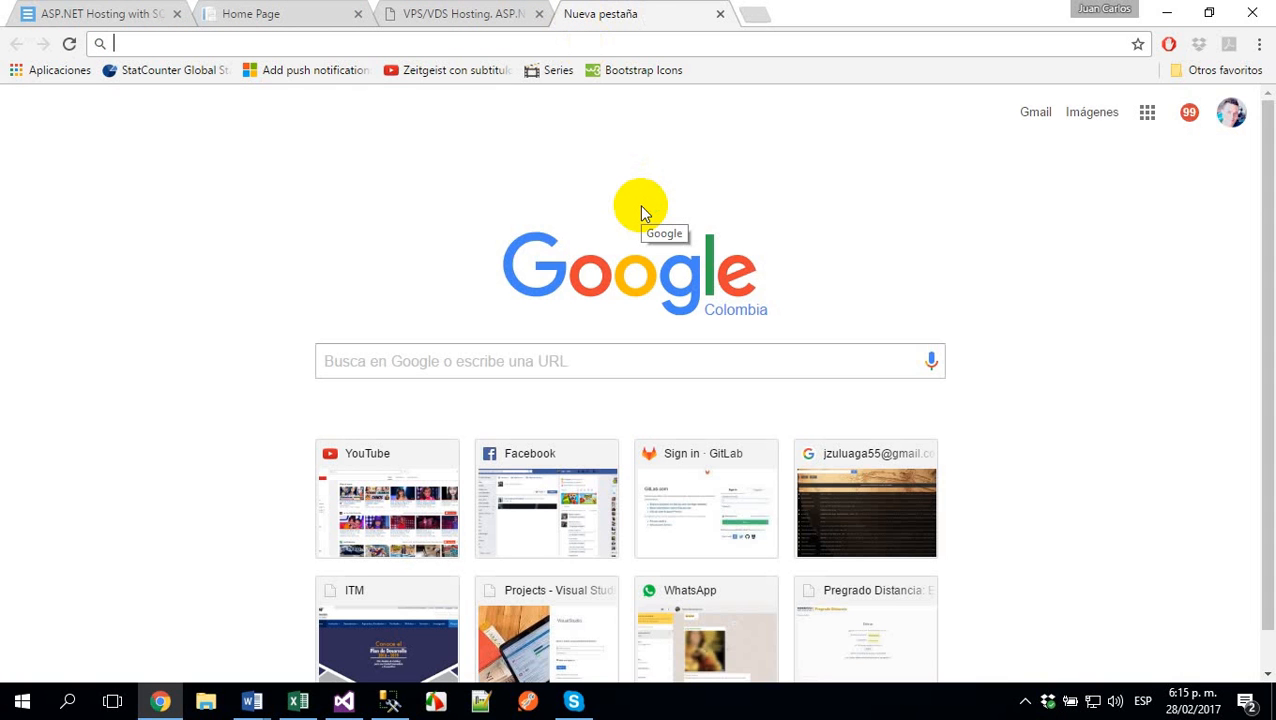
text(how)
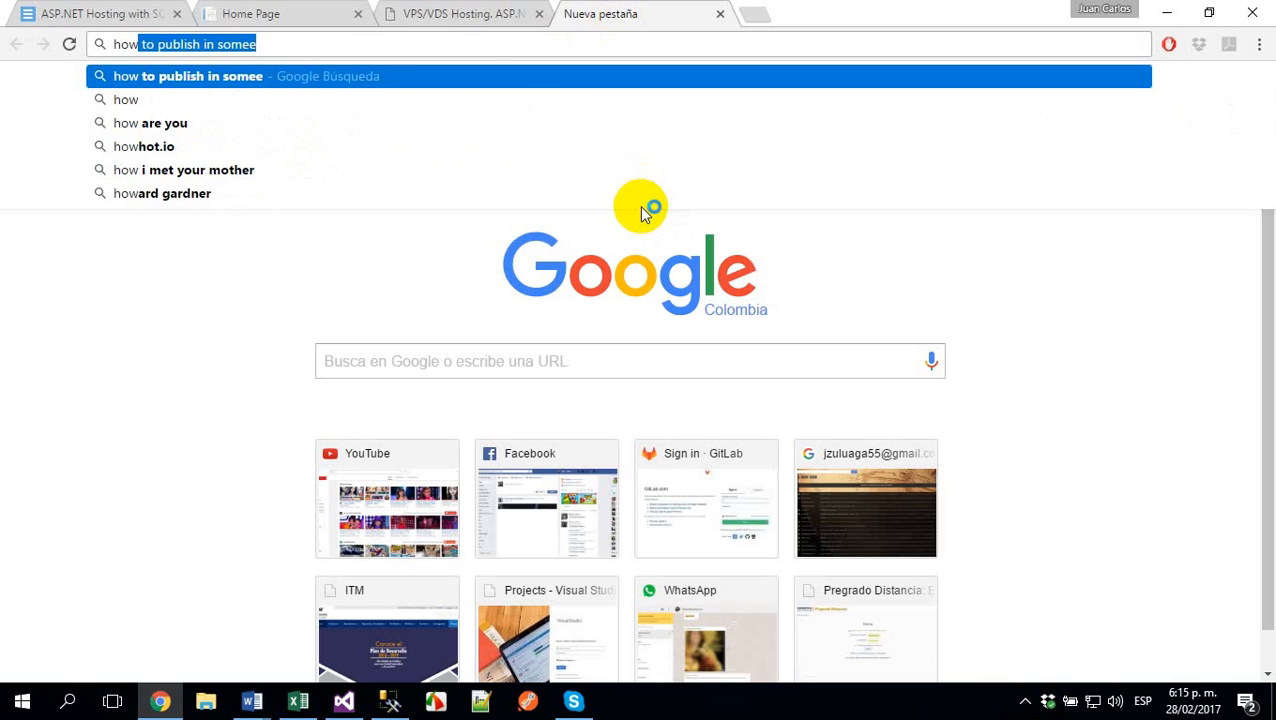
key(Return)
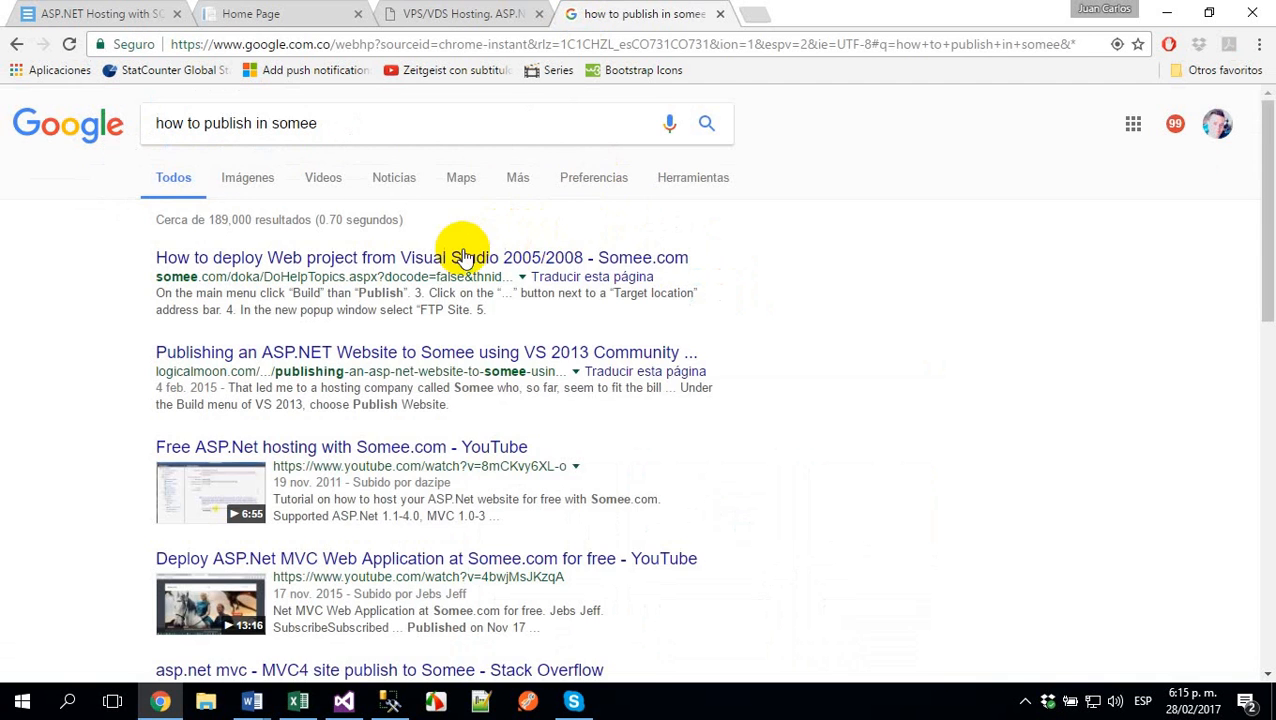
scroll(276, 362, down, 1)
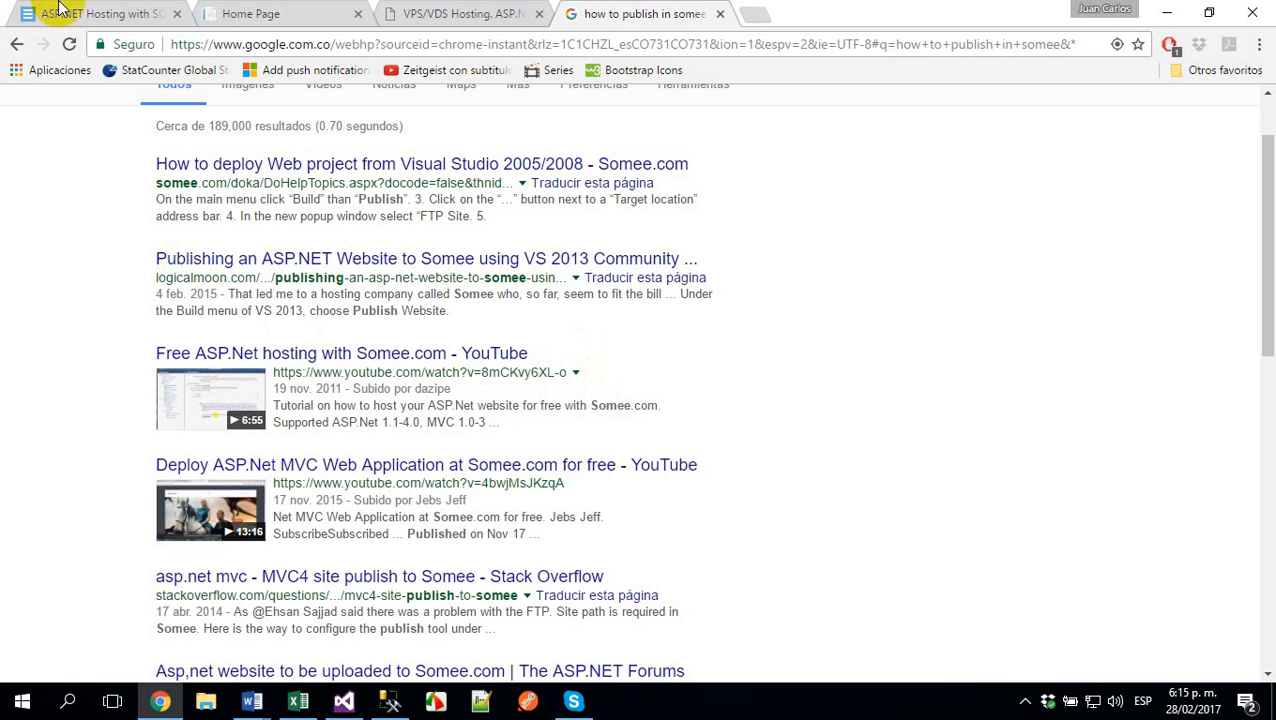
- Revisit the Zulu Software page, return to the Negox home page and clear the text selection in its heading
click(262, 14)
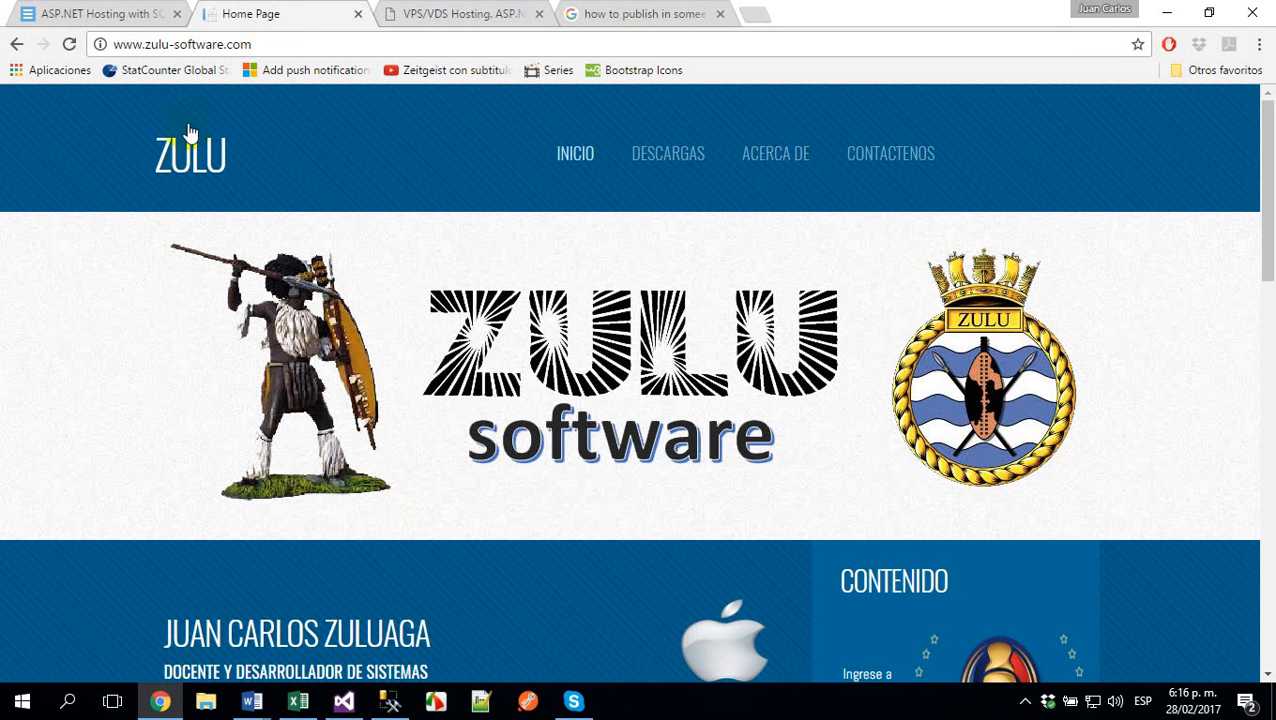
click(60, 14)
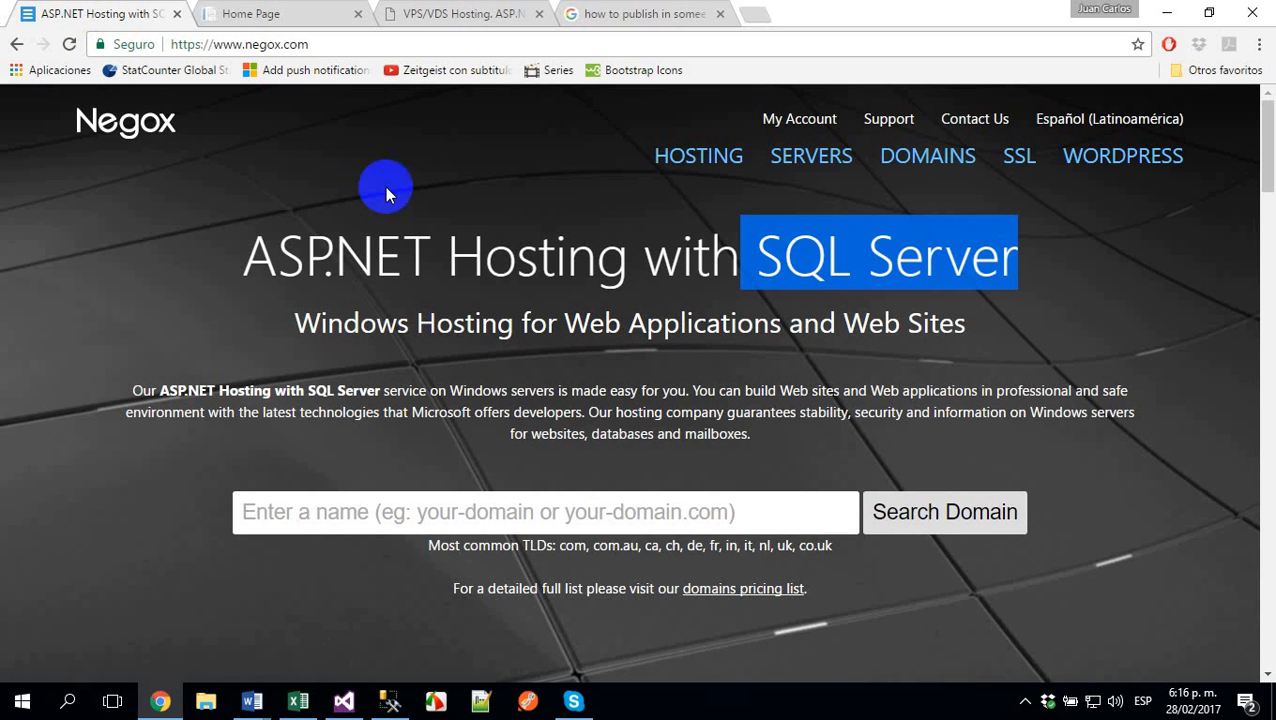
click(1077, 350)
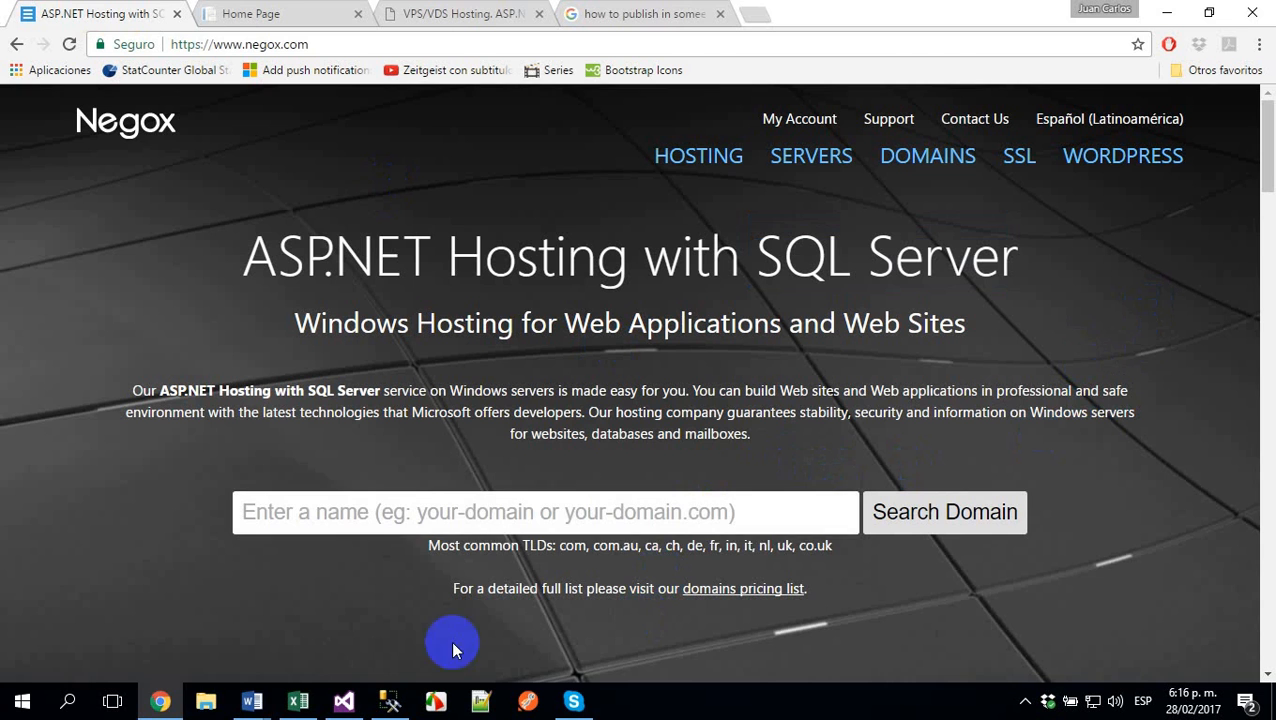
- Check the SQL Server Management Studio window and switch back to the FlowersBack2 project in Visual Studio
click(389, 701)
click(160, 701)
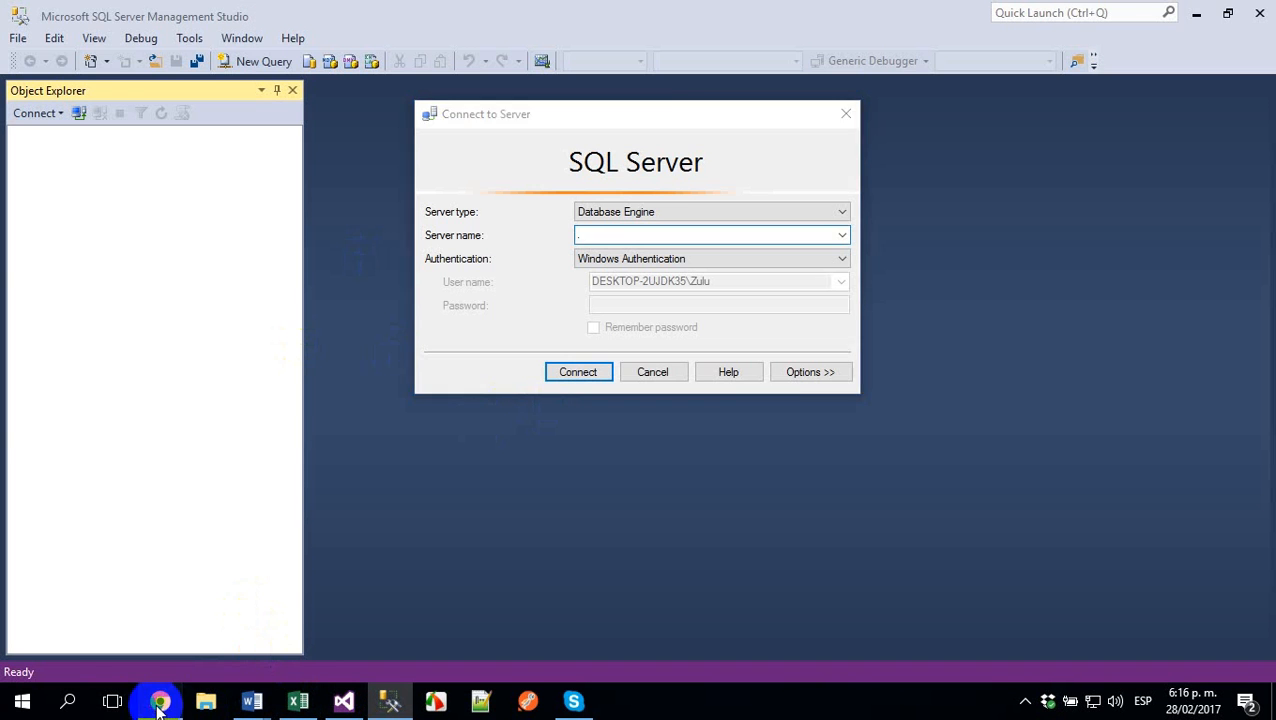
click(338, 695)
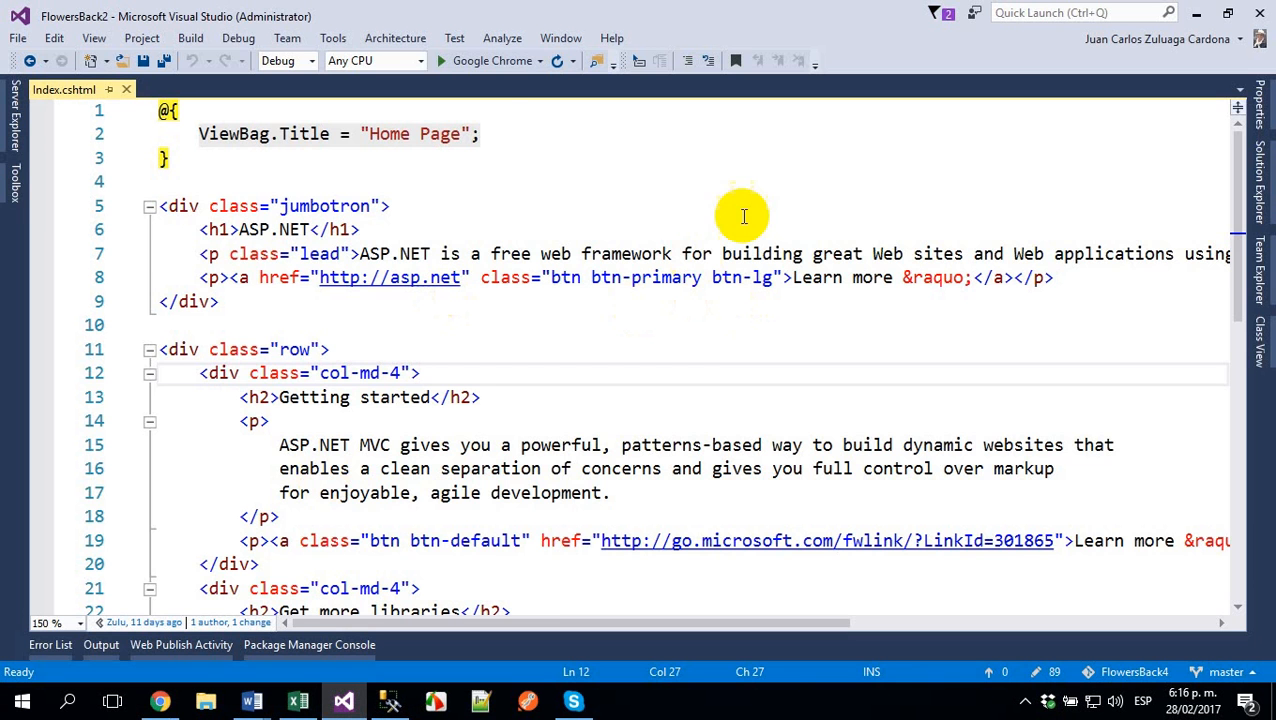
- Collapse the Views folder in the project tree and open the project's root Web.config file for editing
click(1262, 165)
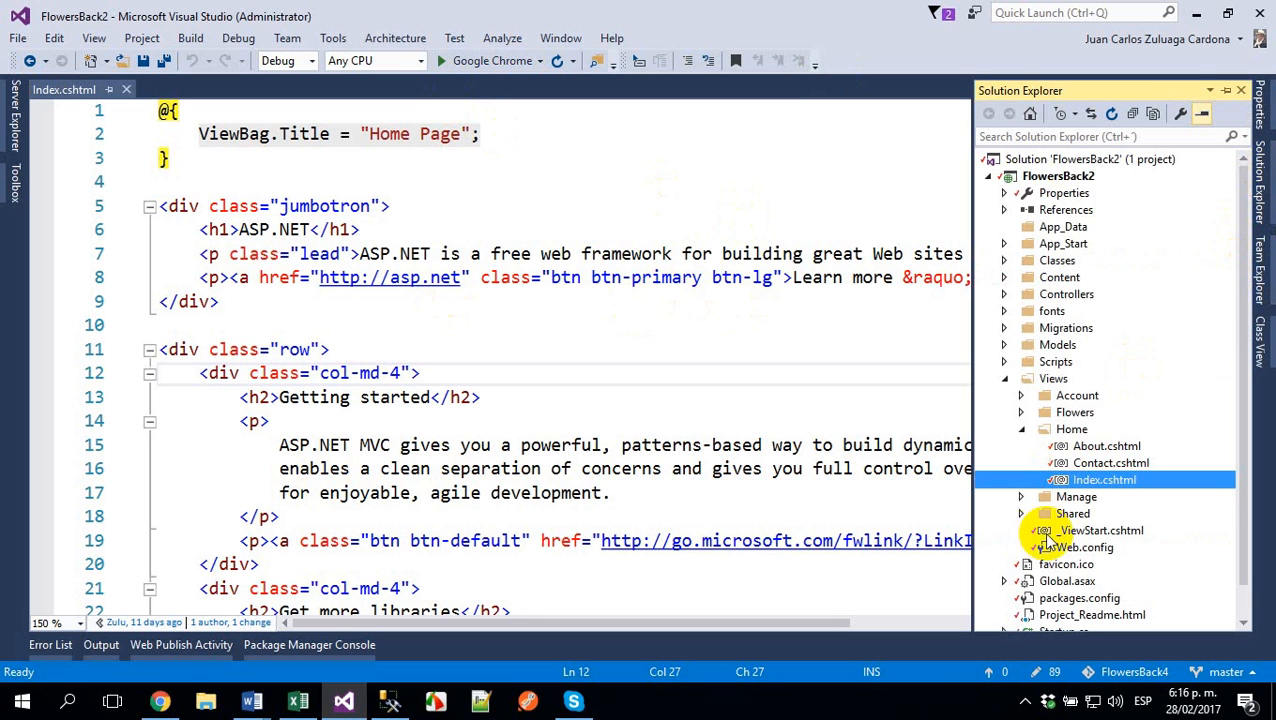
click(1005, 378)
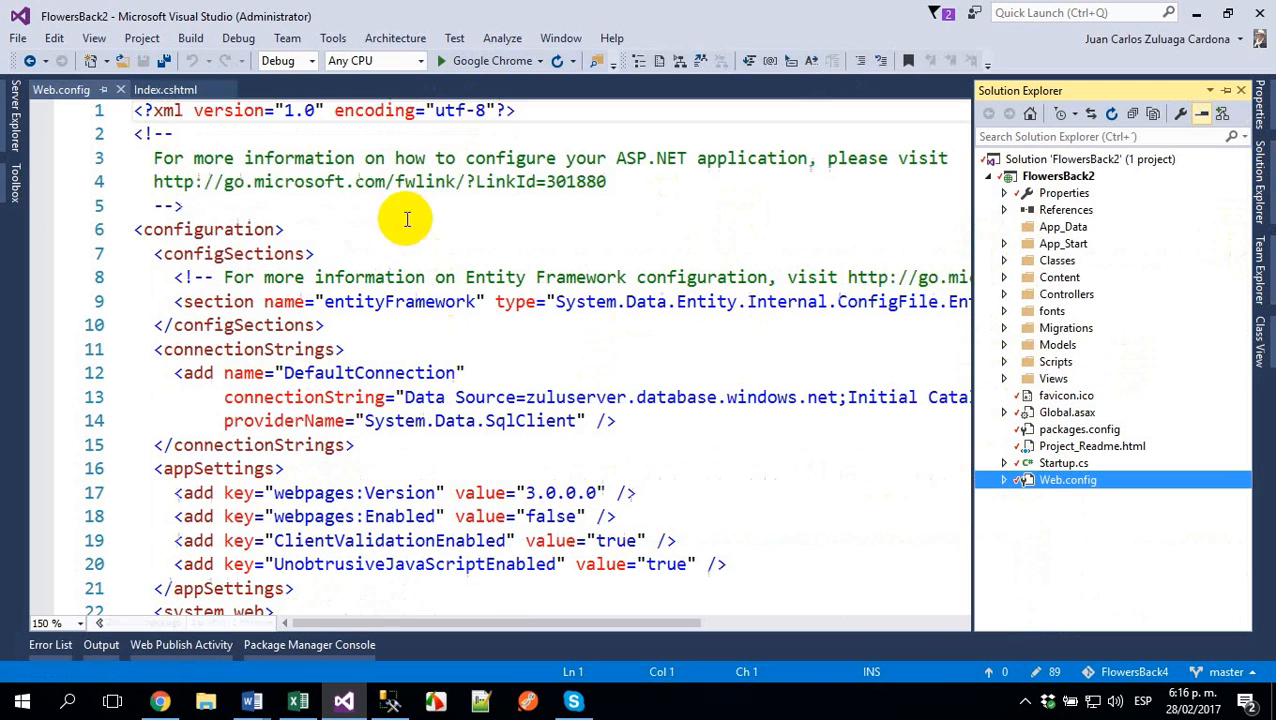
click(356, 278)
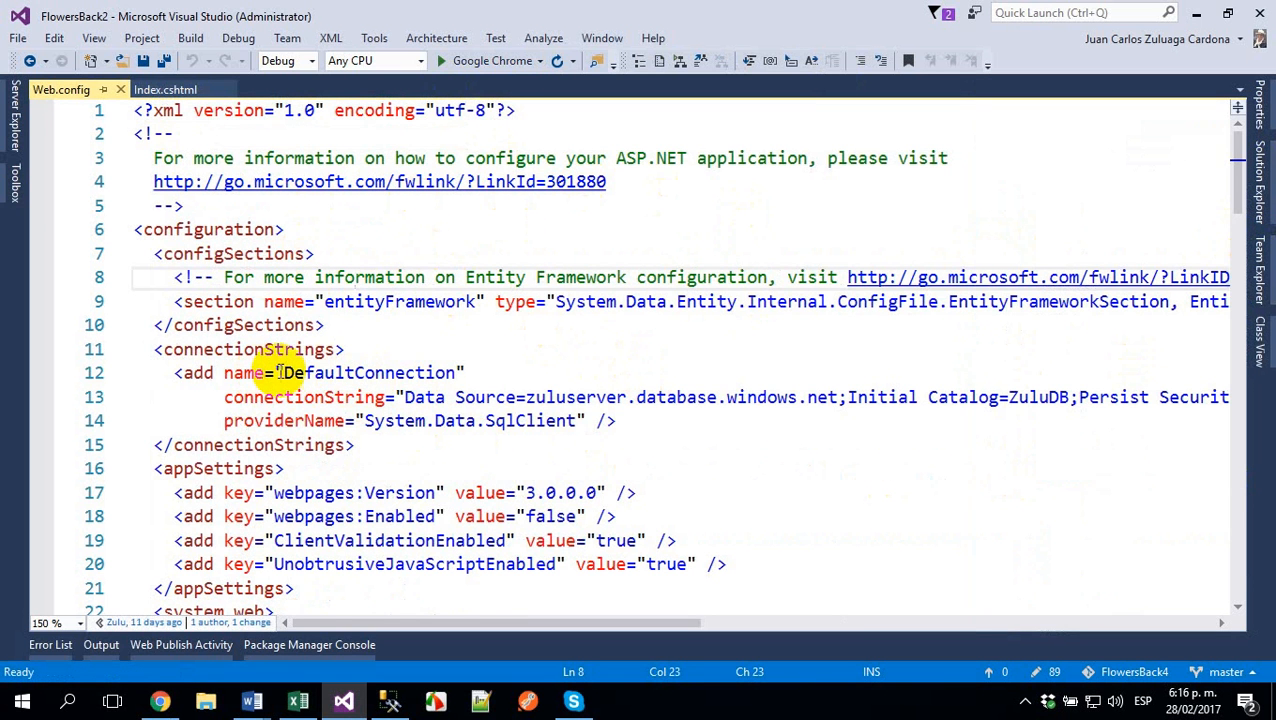
- Examine the data source, initial catalog, user ID and password parts of the DefaultConnection connection string in Web.config
click(527, 397)
key(shift+Up)
shift+click(838, 397)
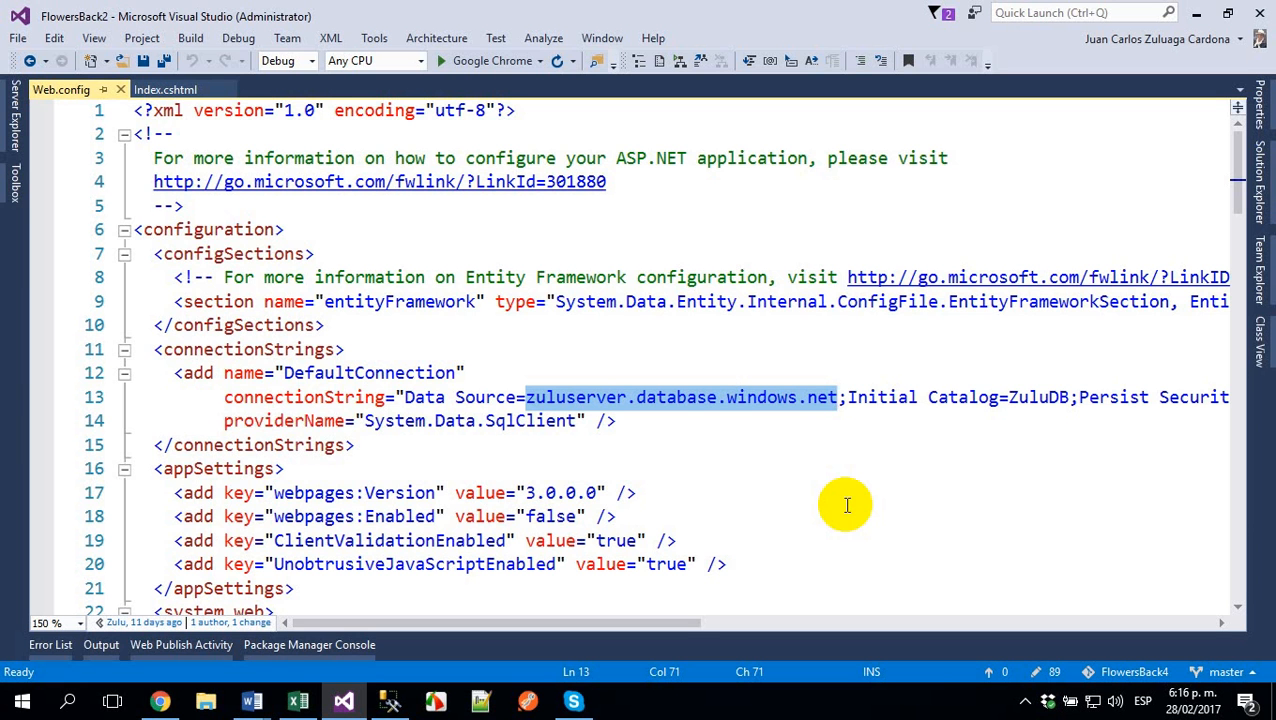
drag(660, 624, 865, 622)
drag(668, 397, 733, 397)
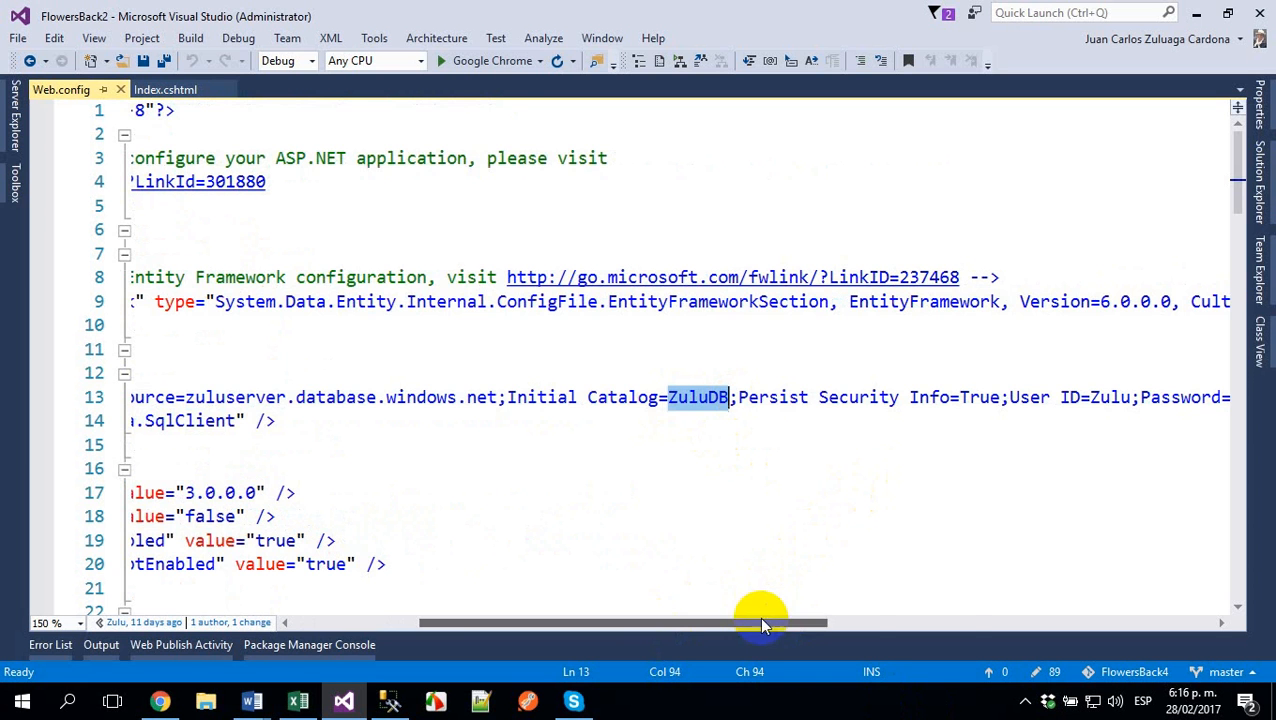
drag(759, 622, 918, 601)
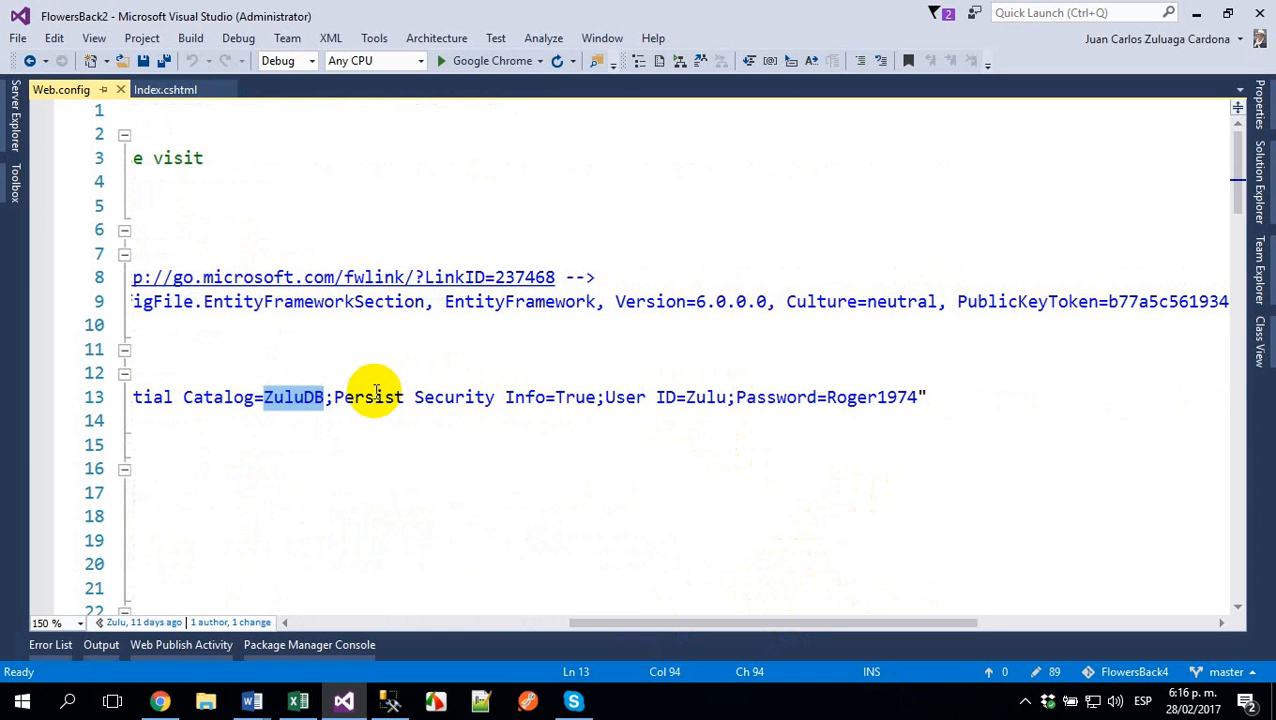
double_click(705, 397)
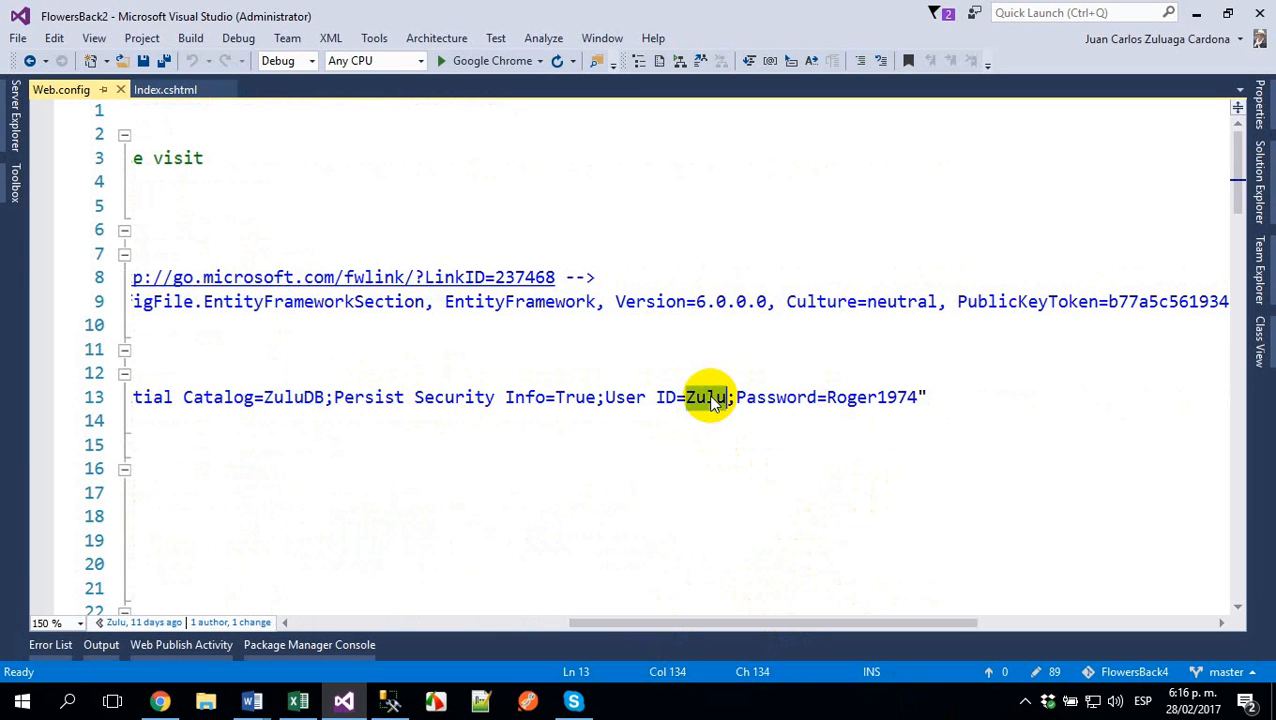
double_click(843, 400)
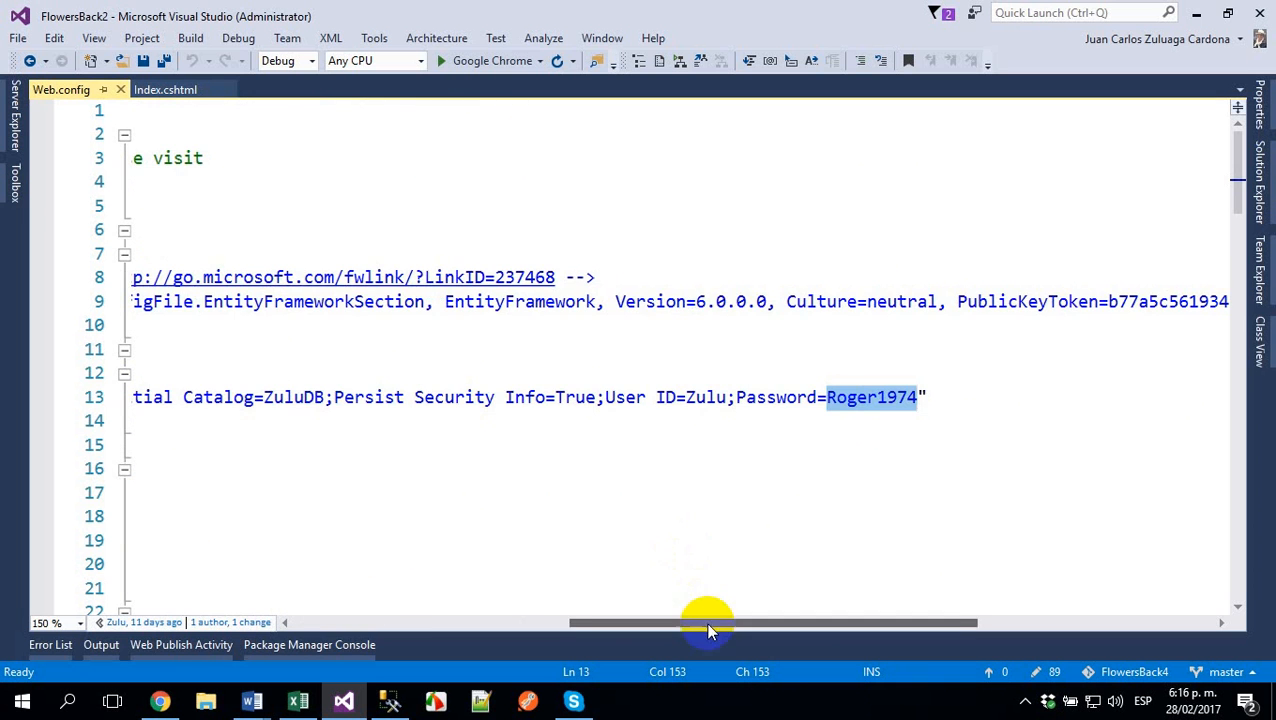
drag(703, 622, 339, 533)
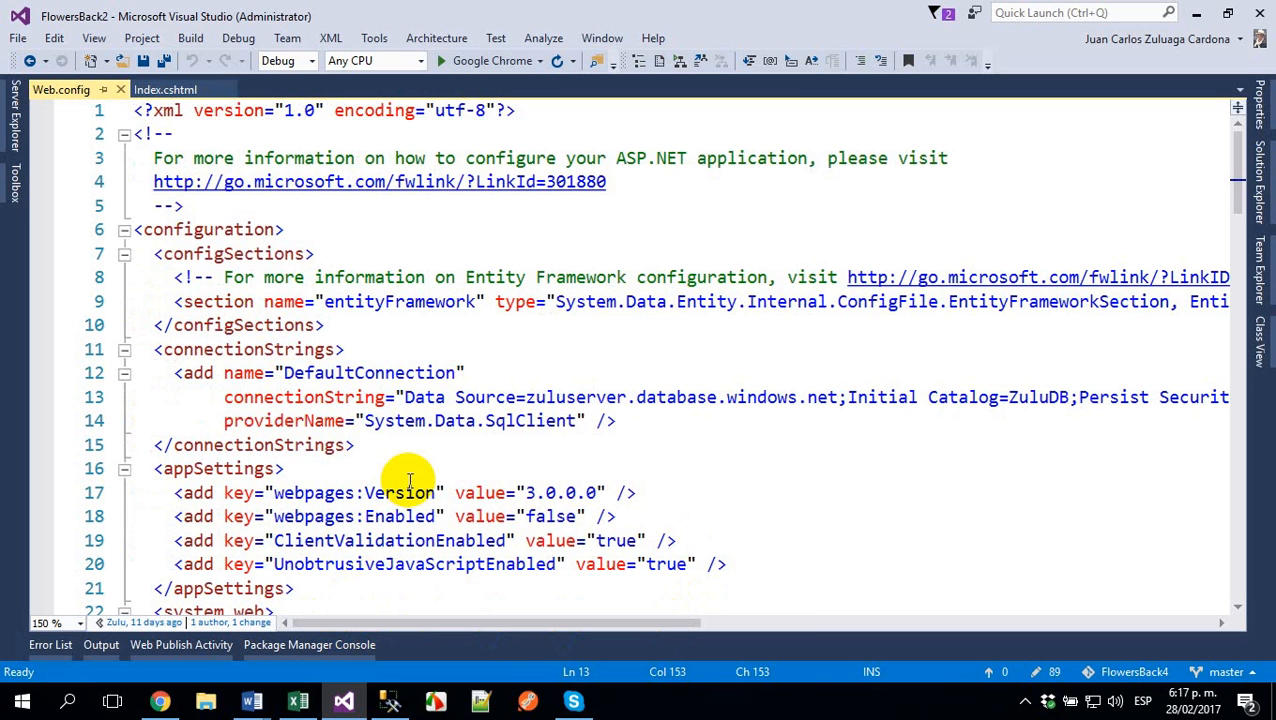
- Add a remove element with the name DefaultConnection as the first entry inside the connectionStrings section
click(456, 372)
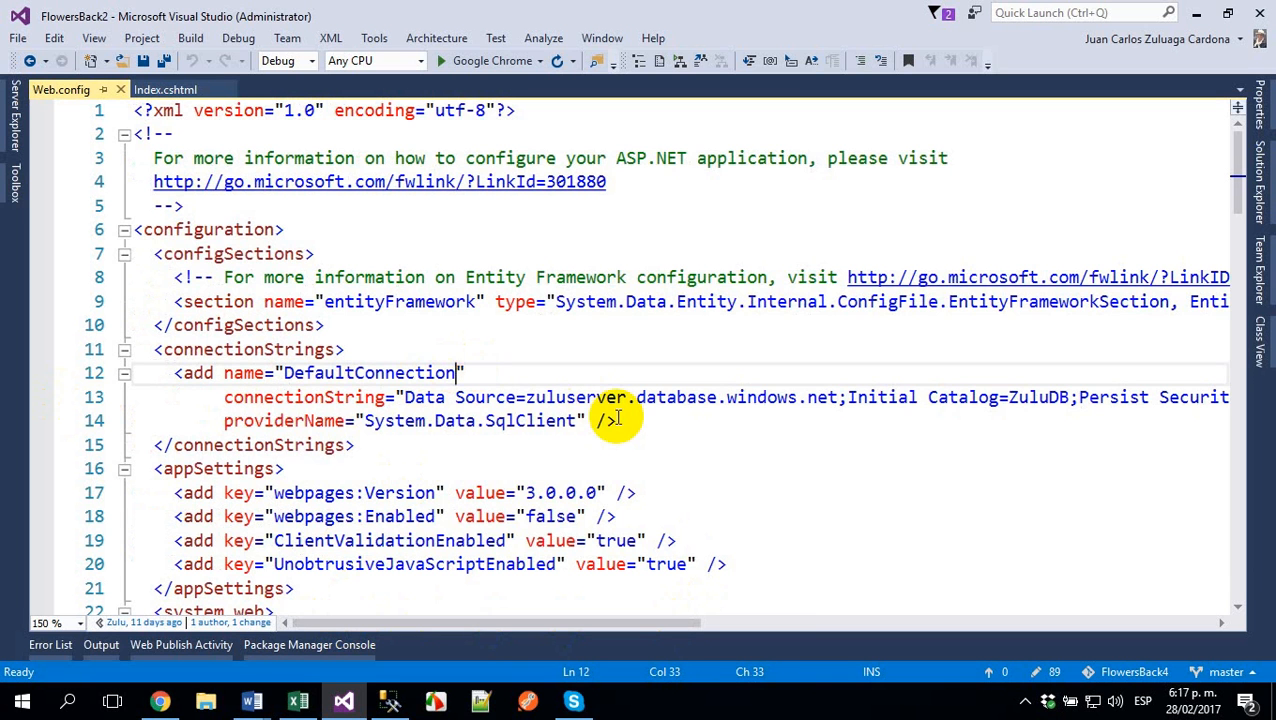
key(Up)
key(Return)
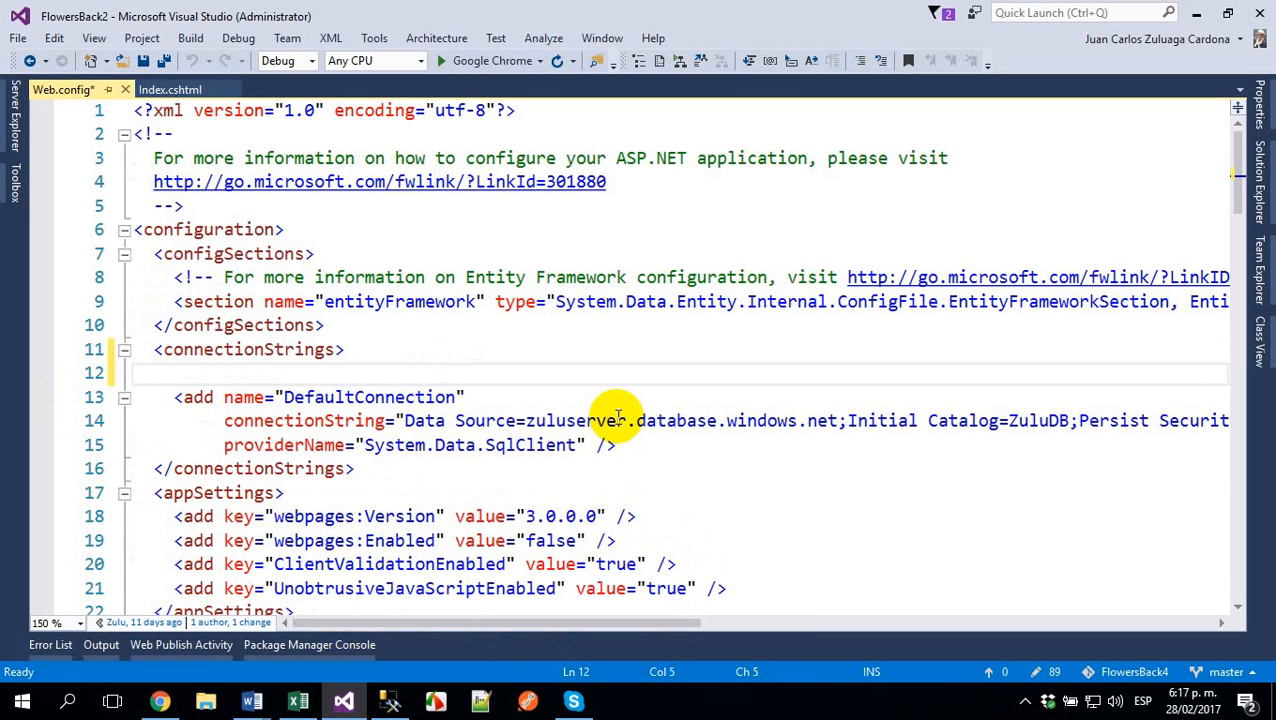
text(<rem)
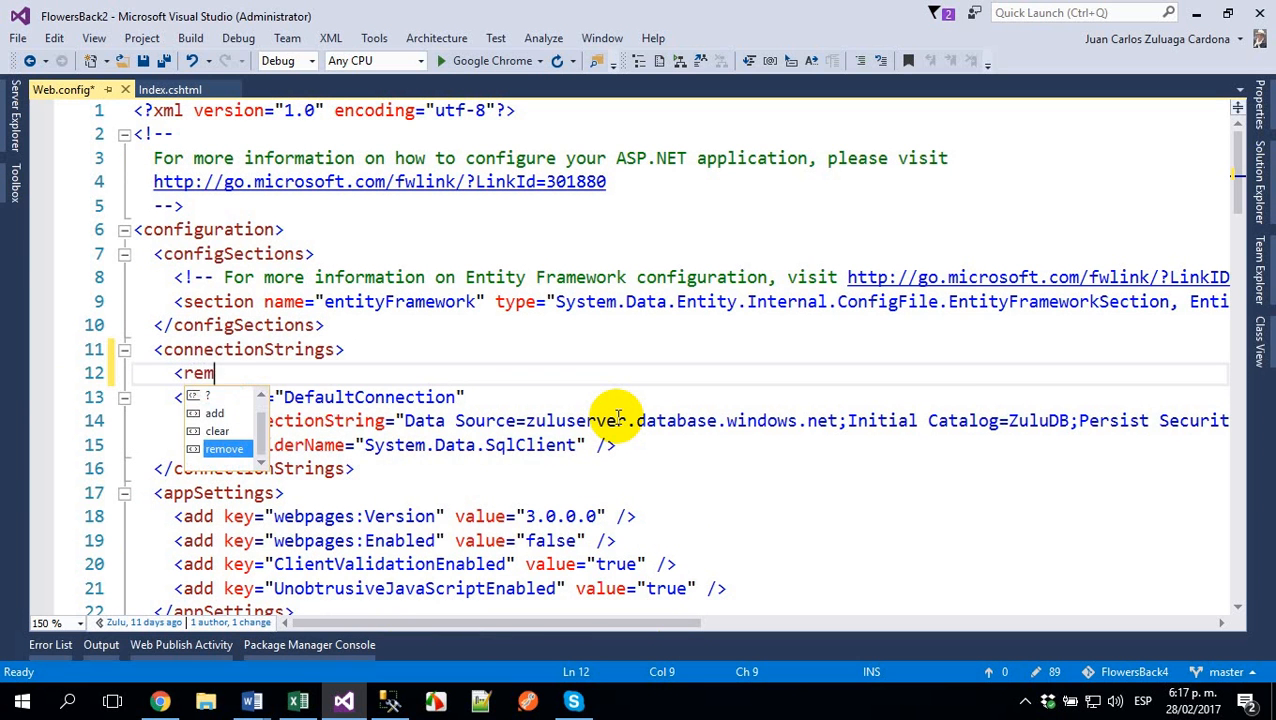
key(Tab)
text(N)
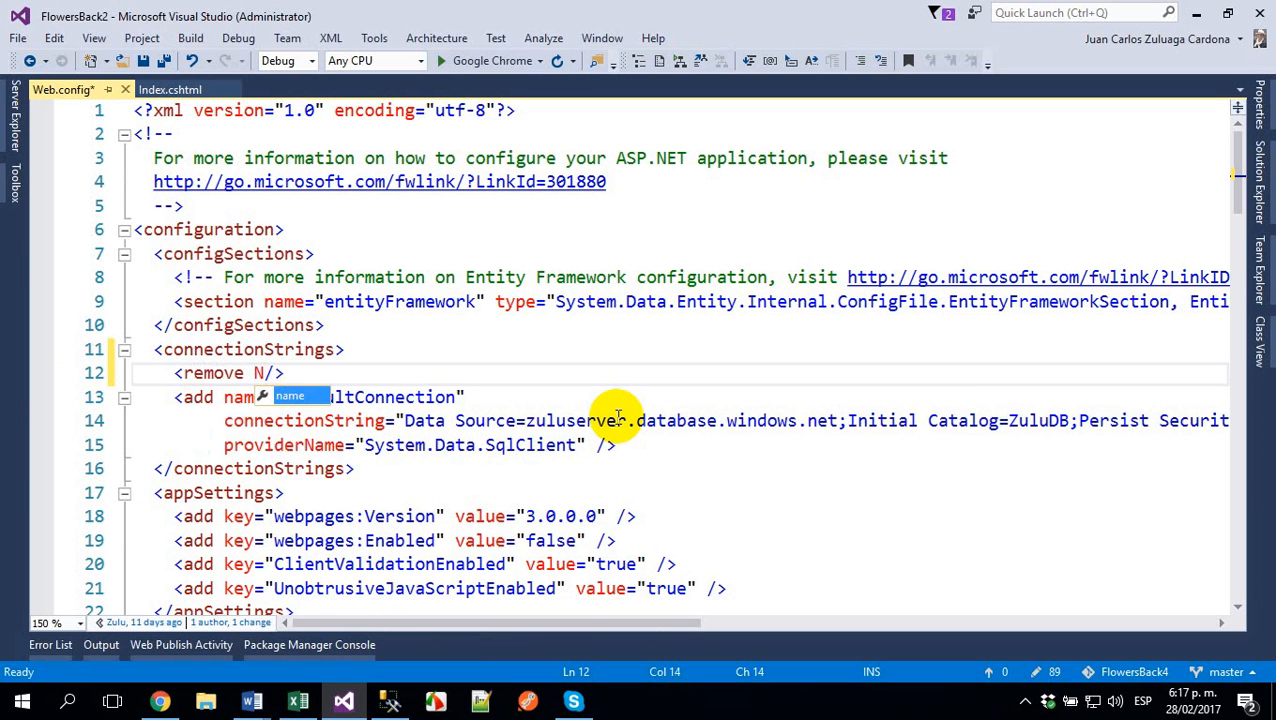
key(Tab)
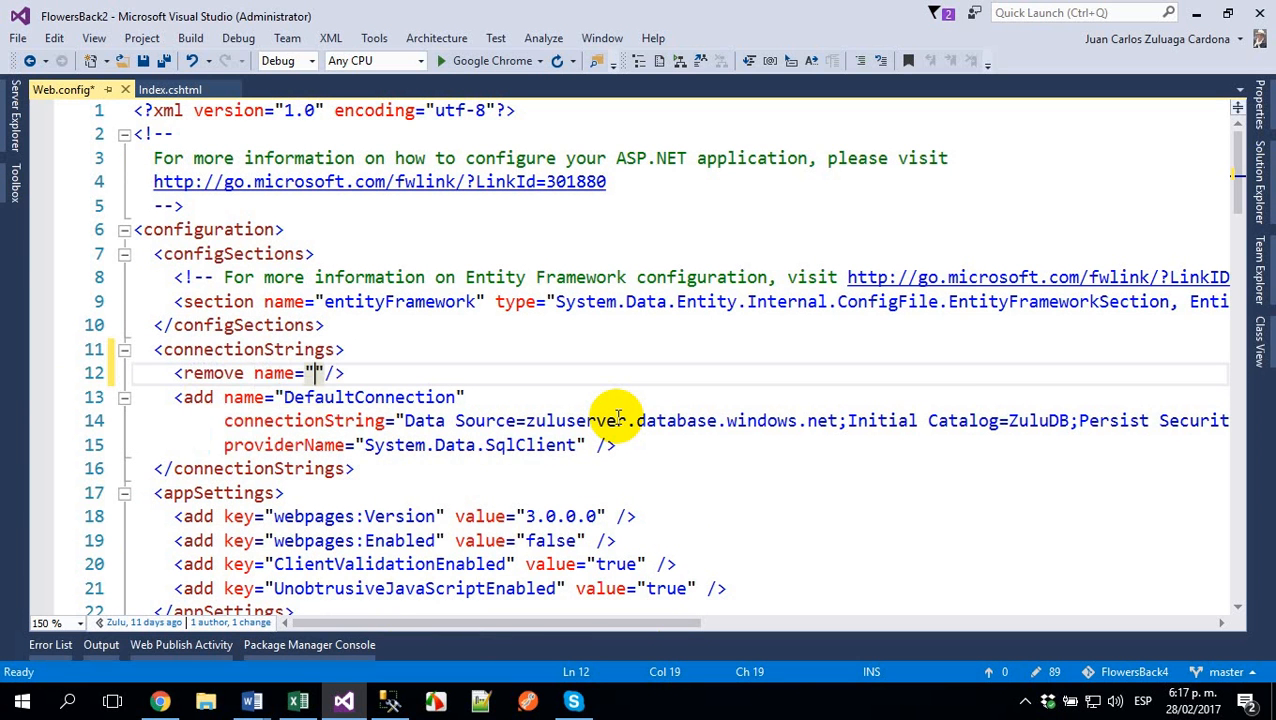
double_click(365, 399)
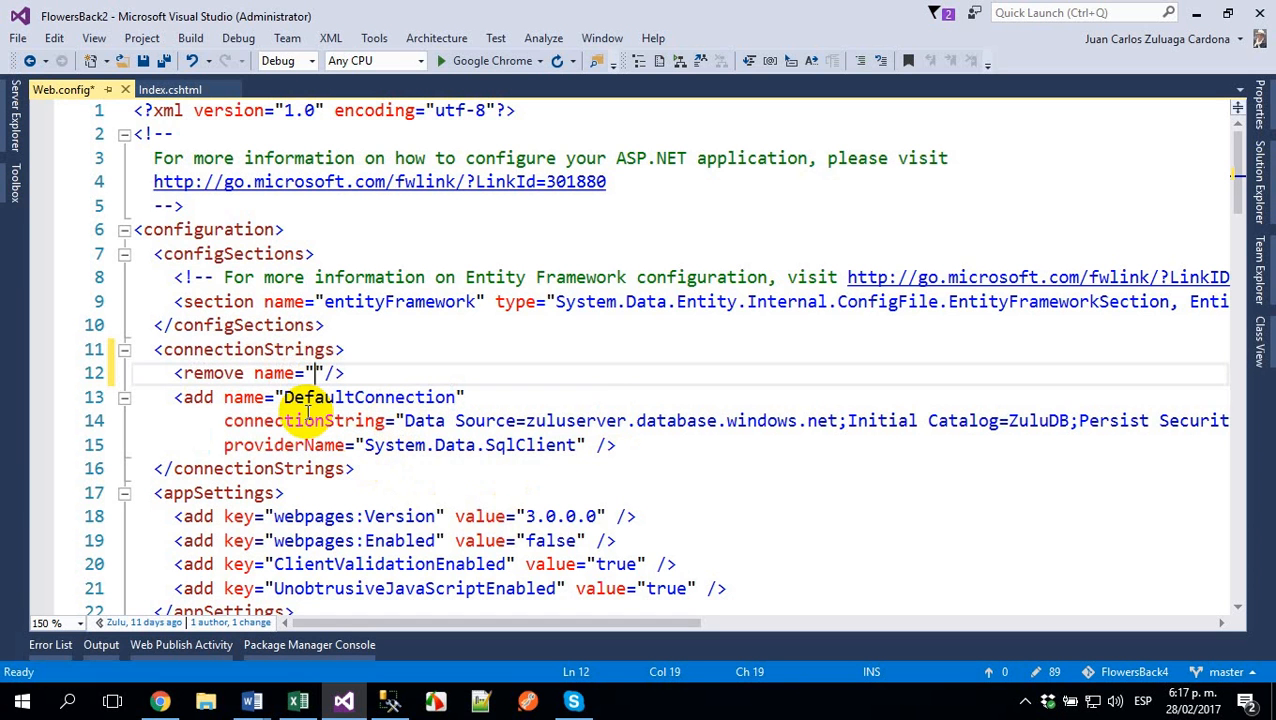
text(DefaultConnection)
- Insert a blank line and an "Azure" comment between the remove element and the DefaultConnection add entry
key(Down)
key(Down)
key(Down)
key(Down)
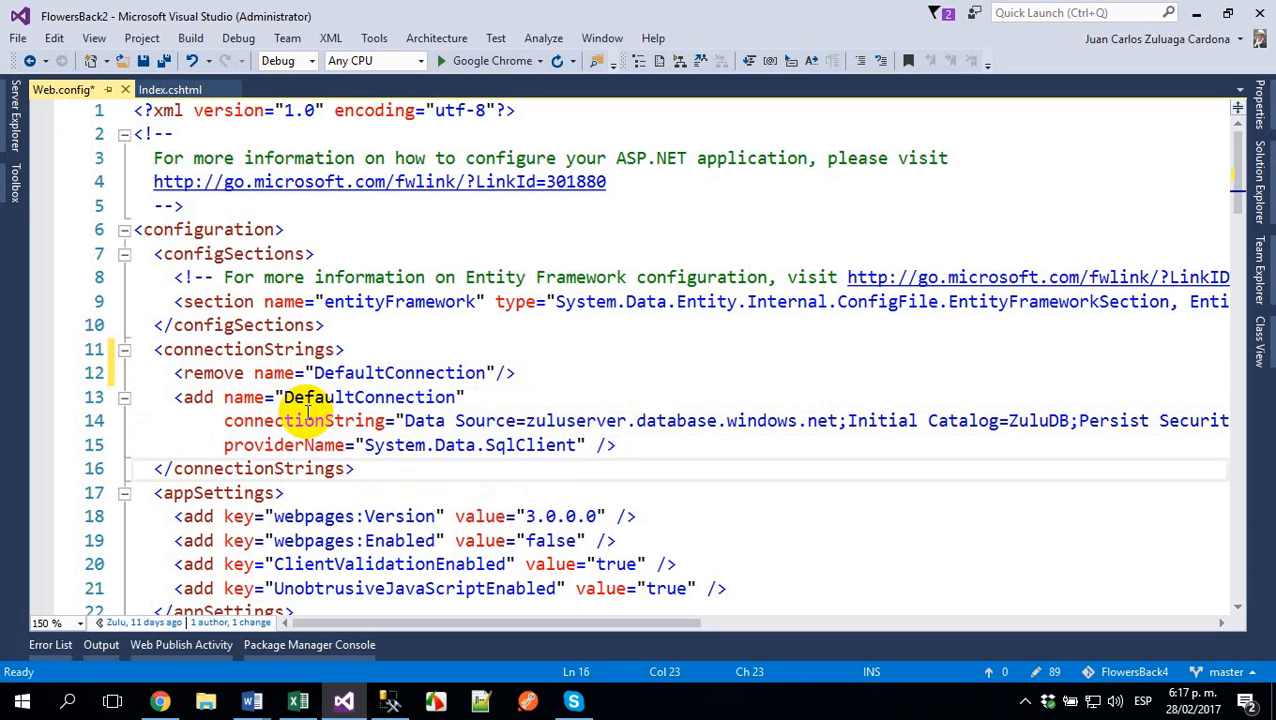
key(Up)
key(Up)
key(Up)
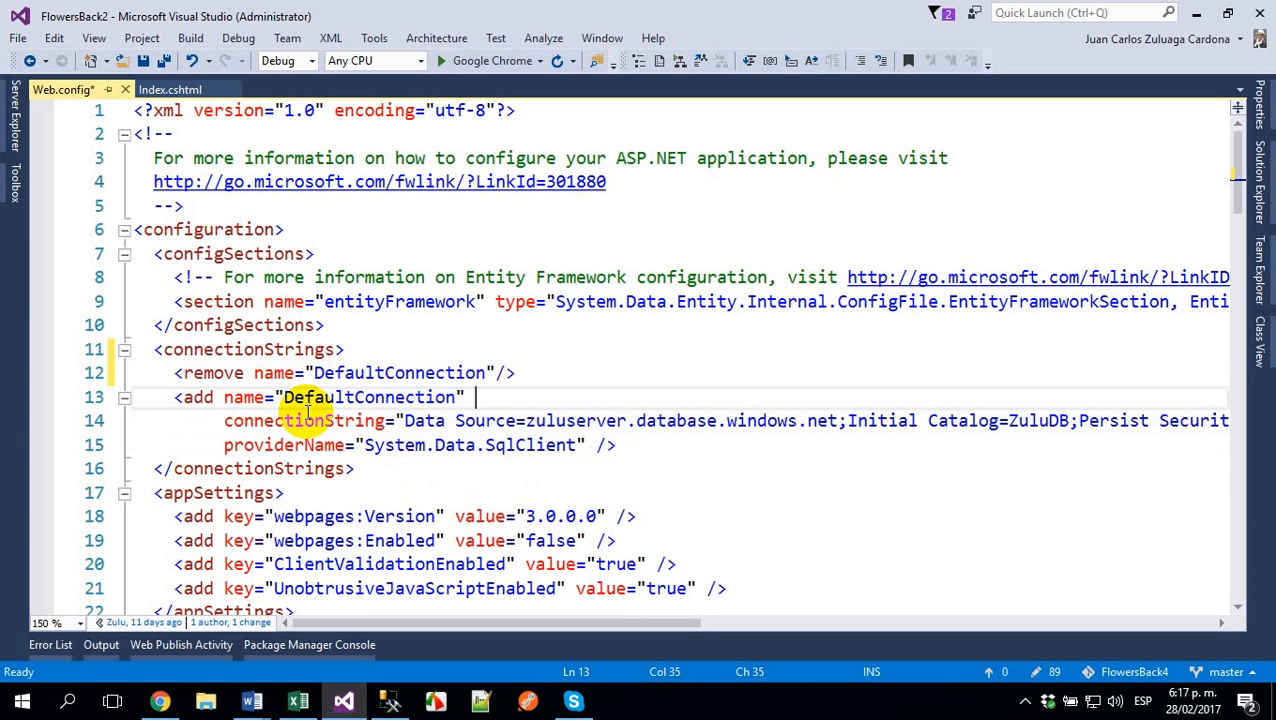
key(Up)
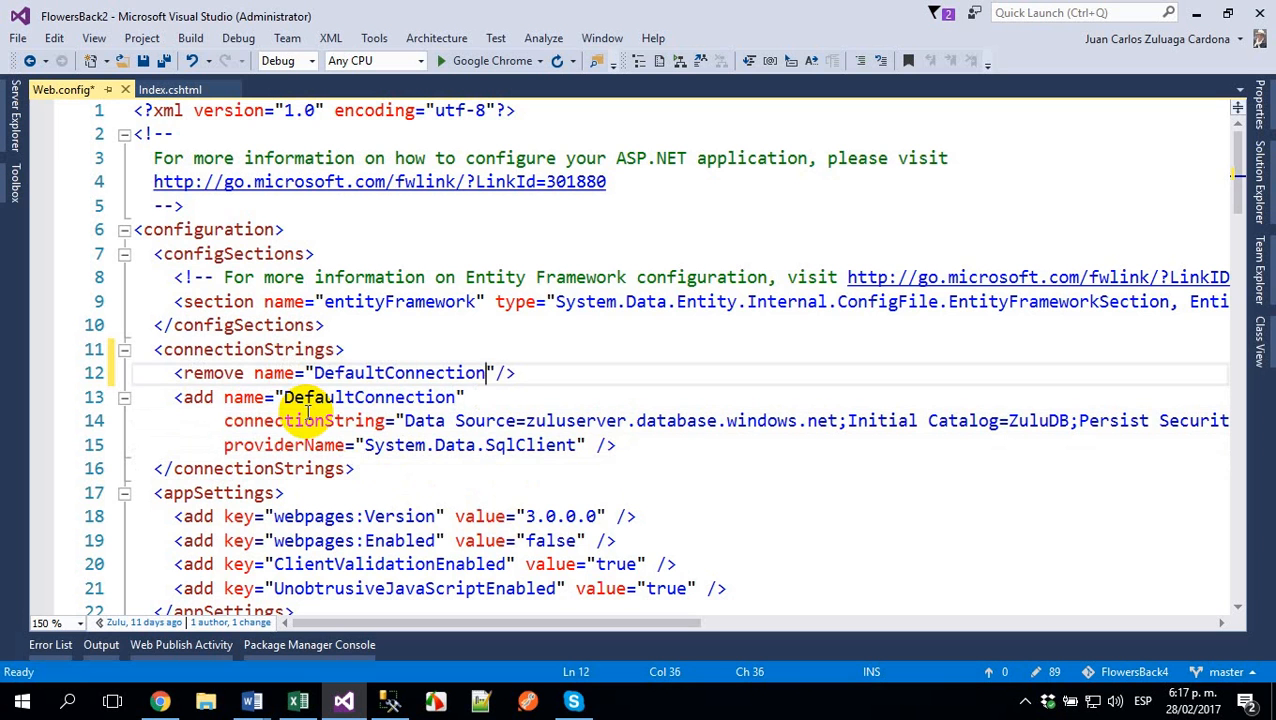
text(1)
key(BackSpace)
key(Return)
key(Return)
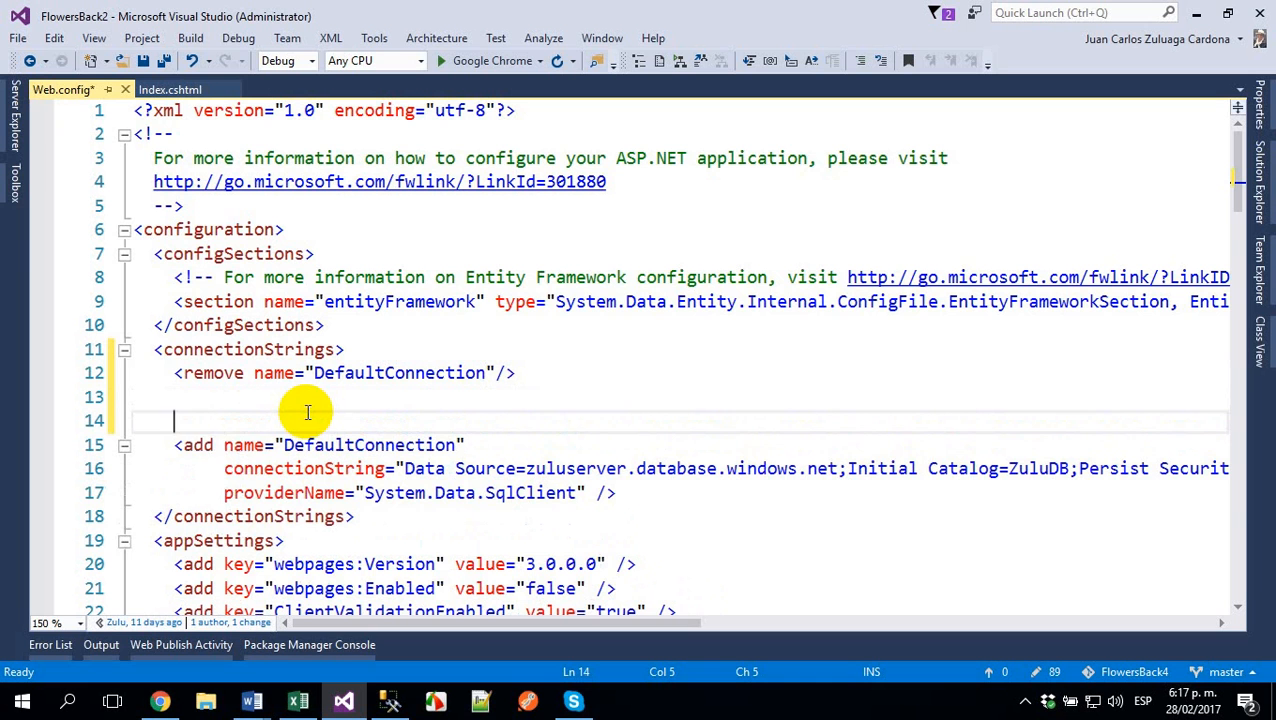
text(<!-- Azure)
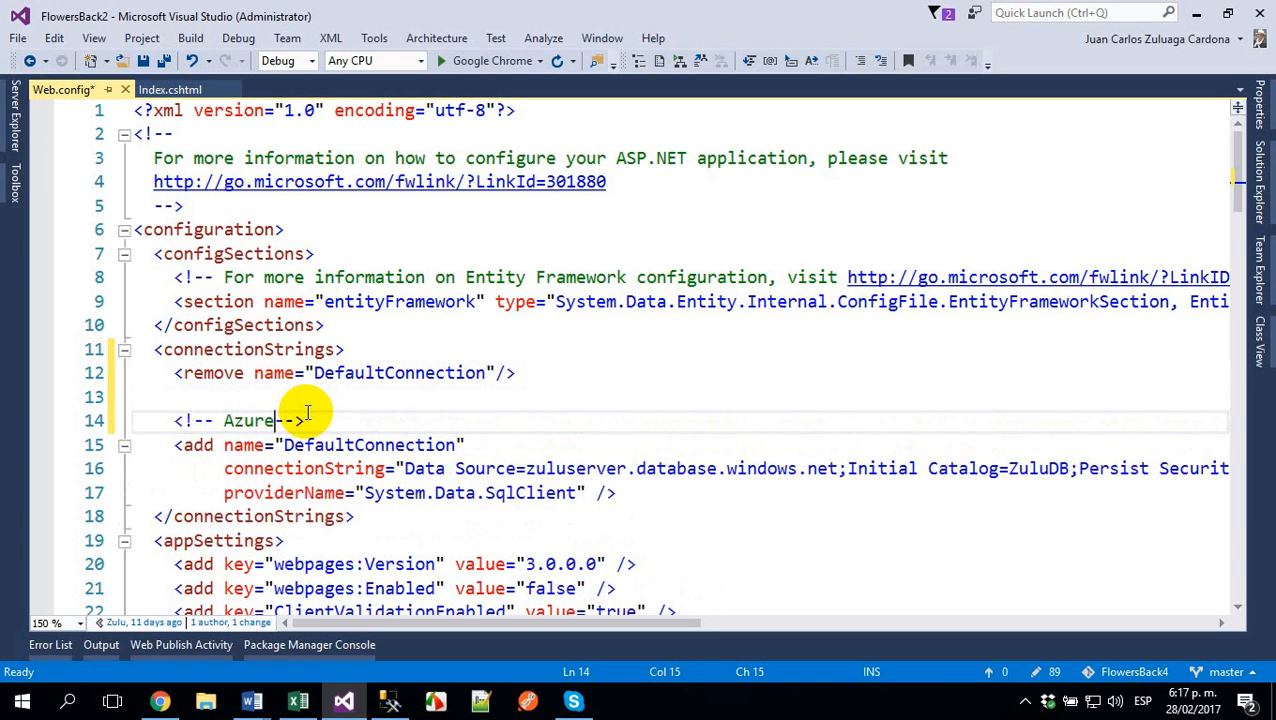
- Insert a blank line between the Azure add entry and the closing connectionStrings tag
key(Down)
key(Down)
key(Down)
key(Down)
key(Home)
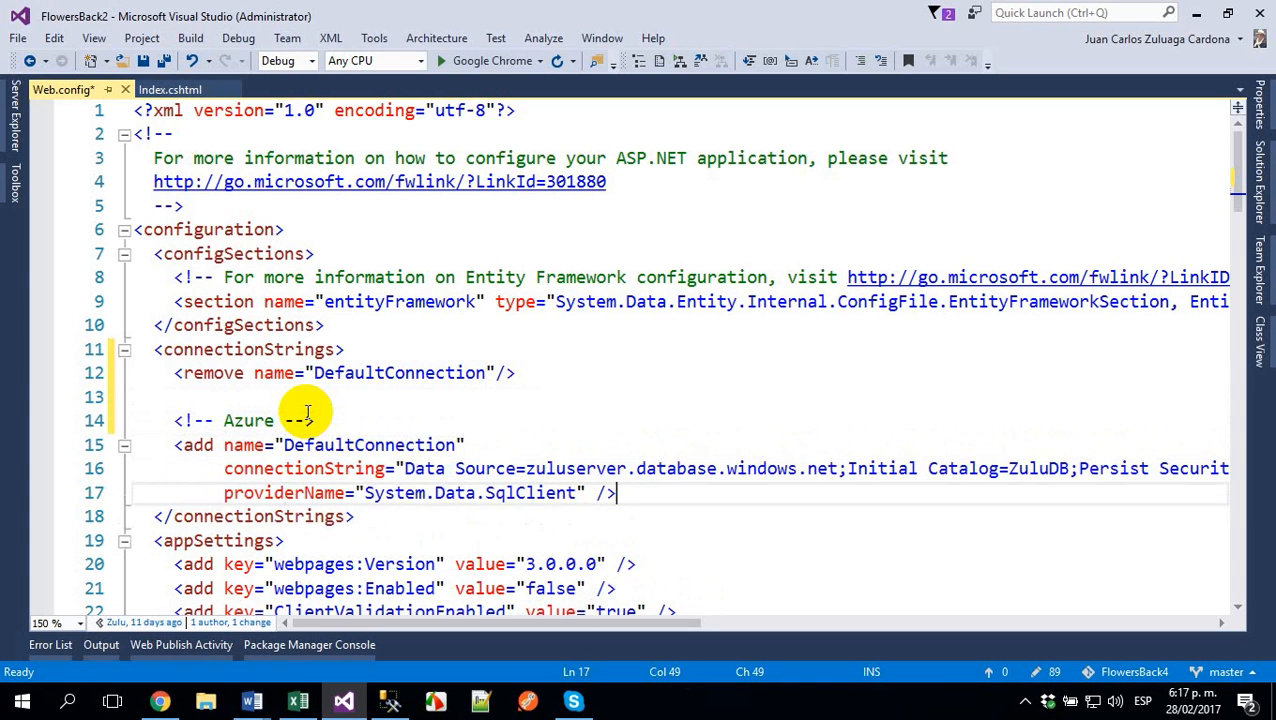
key(Return)
- Duplicate the Azure comment and its DefaultConnection entry, including the blank line, directly below the original block
key(Down)
key(Down)
key(Down)
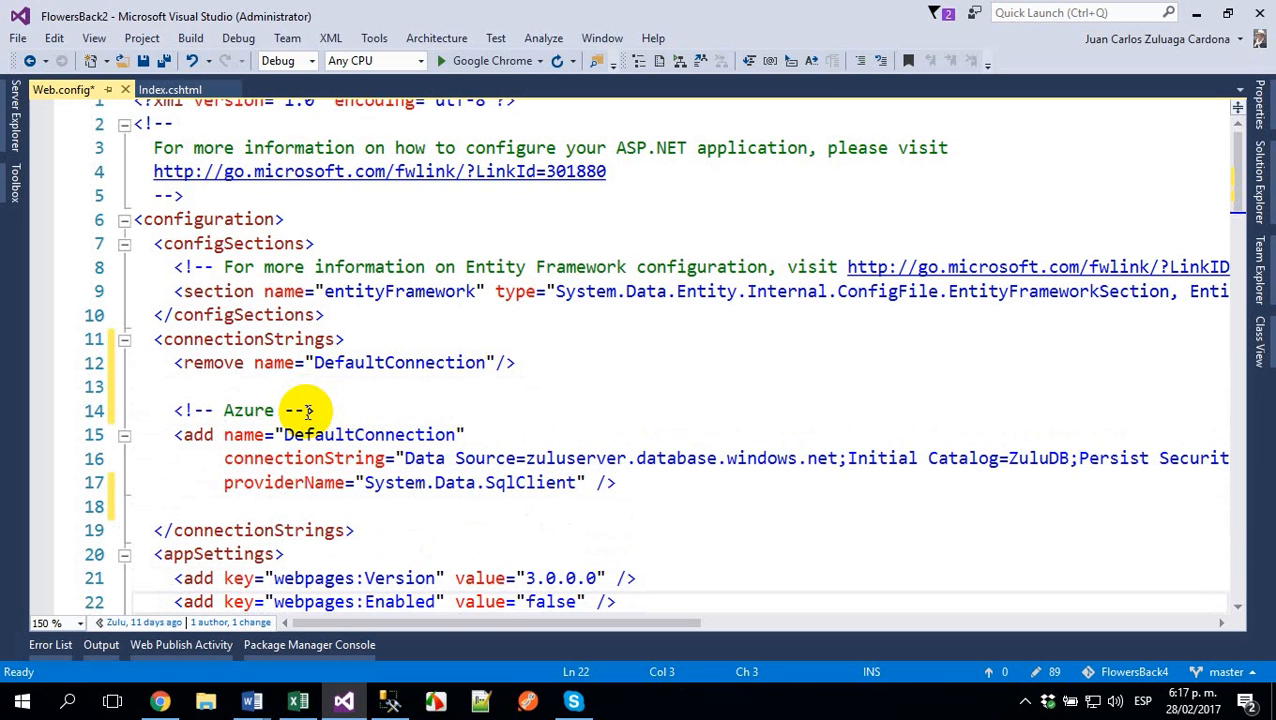
key(Up)
key(Up)
key(Up)
key(Up)
key(Up)
key(Up)
key(Up)
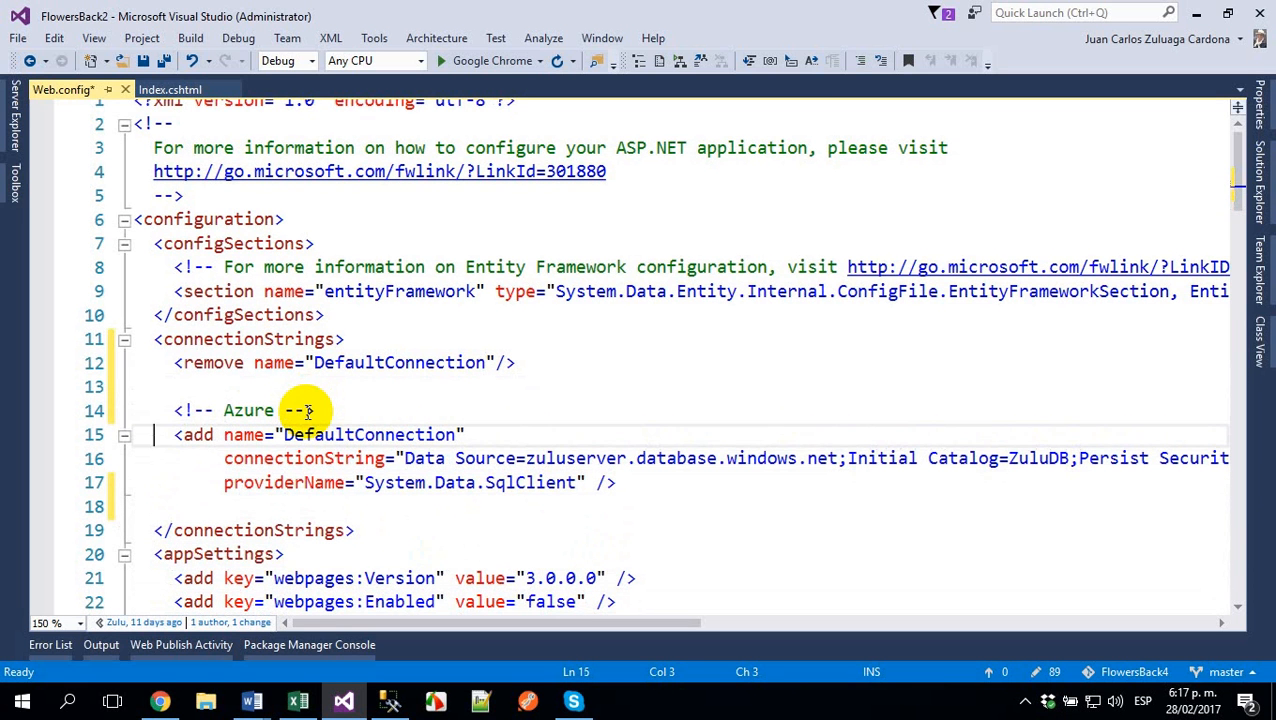
key(Home)
key(Up)
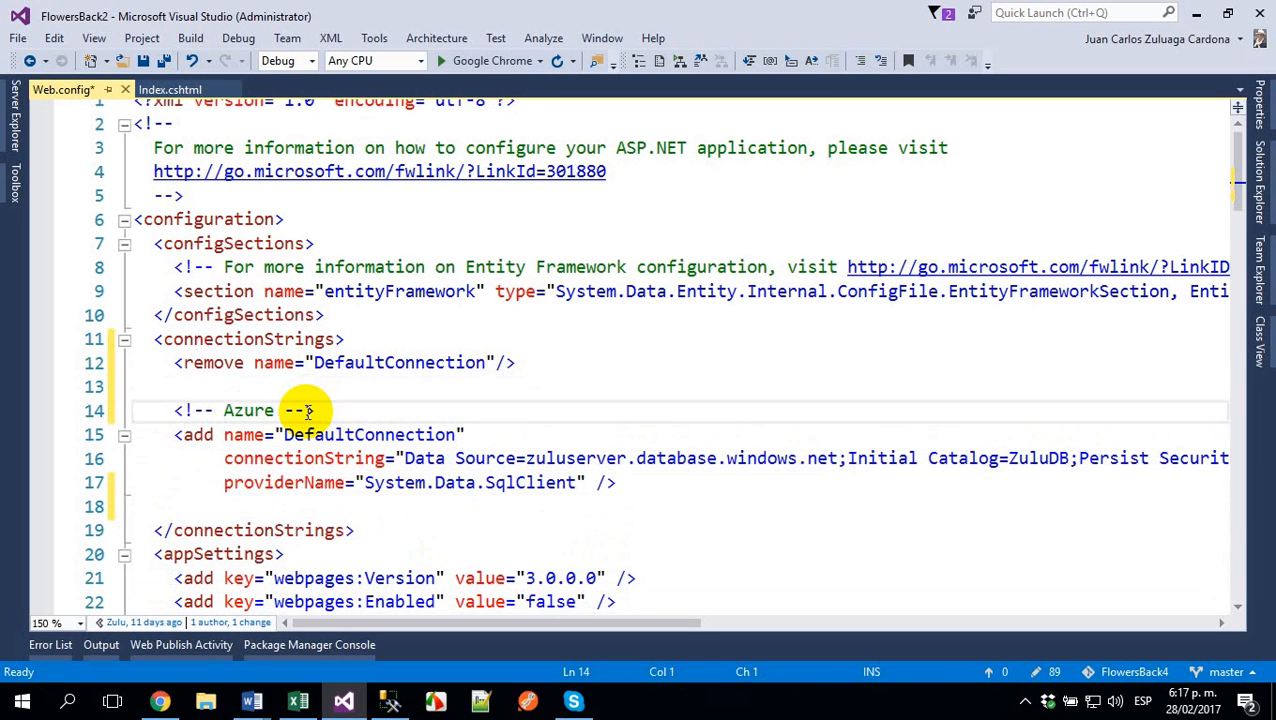
key(shift+Down)
key(shift+Down)
key(shift+Down)
key(shift+Down)
key(shift+Down)
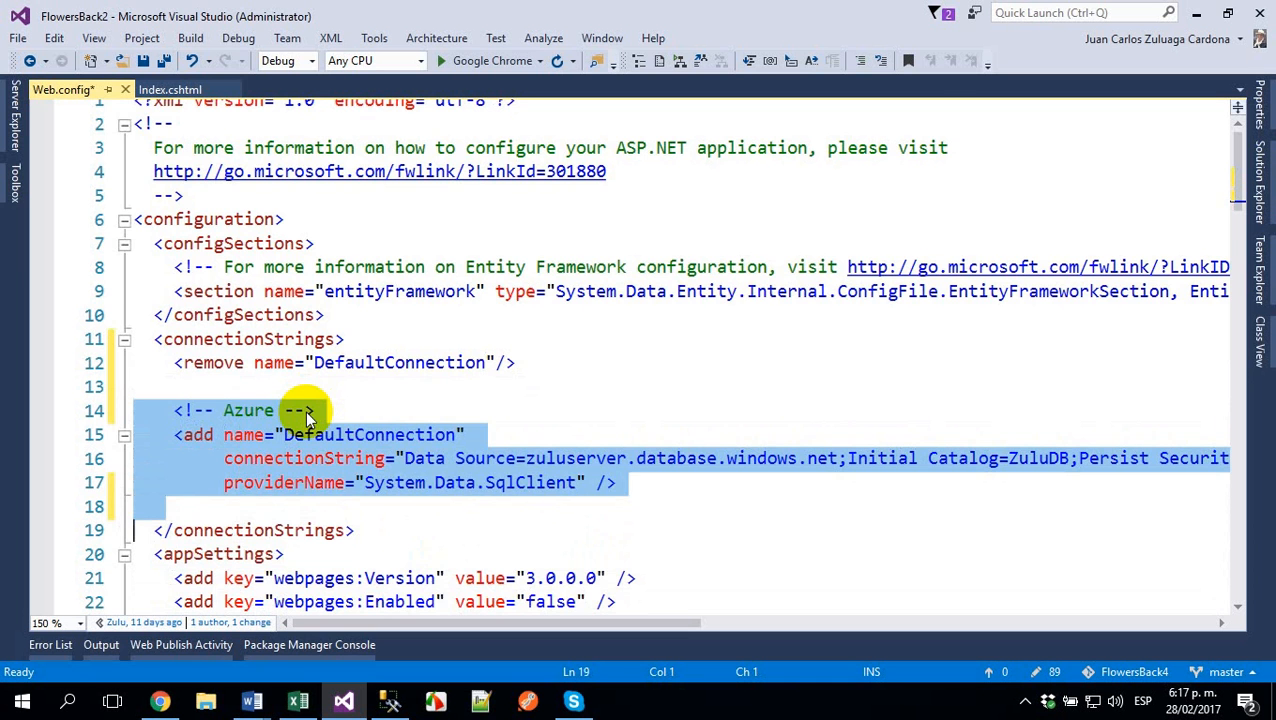
key(ctrl+c)
key(ctrl+v)
- Change the comment above the duplicated DefaultConnection entry to "Local"
key(Up)
key(Up)
key(Up)
key(Up)
key(Up)
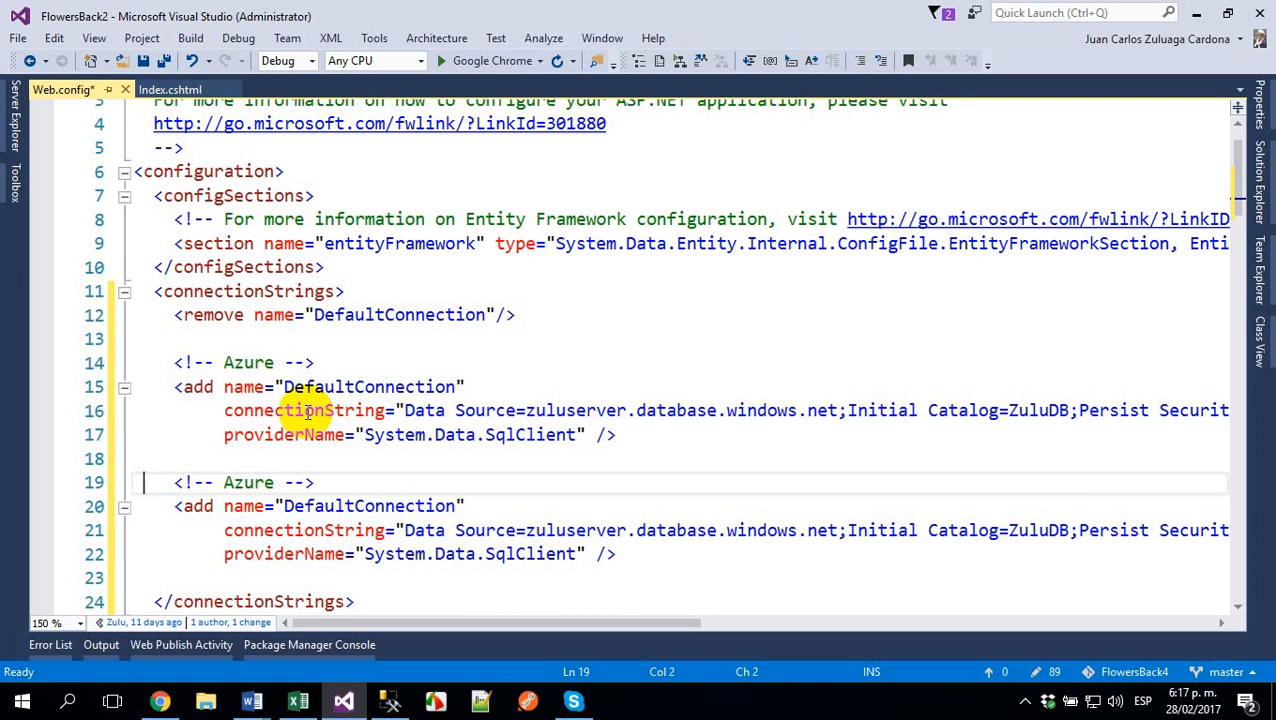
key(Right)
key(Right)
key(Right)
key(Right)
key(Right)
key(Right)
key(Right)
key(Right)
key(Right)
key(Left)
key(ctrl+shift+Right)
key(shift+Left)
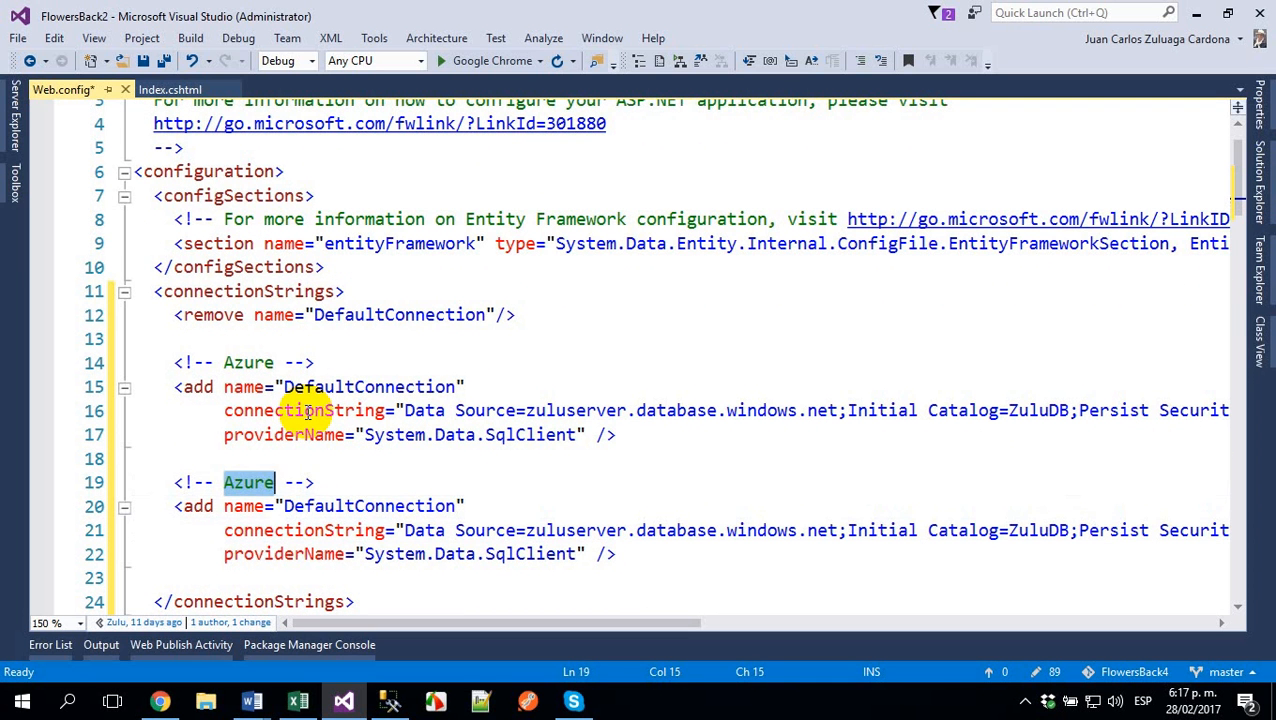
text(Local)
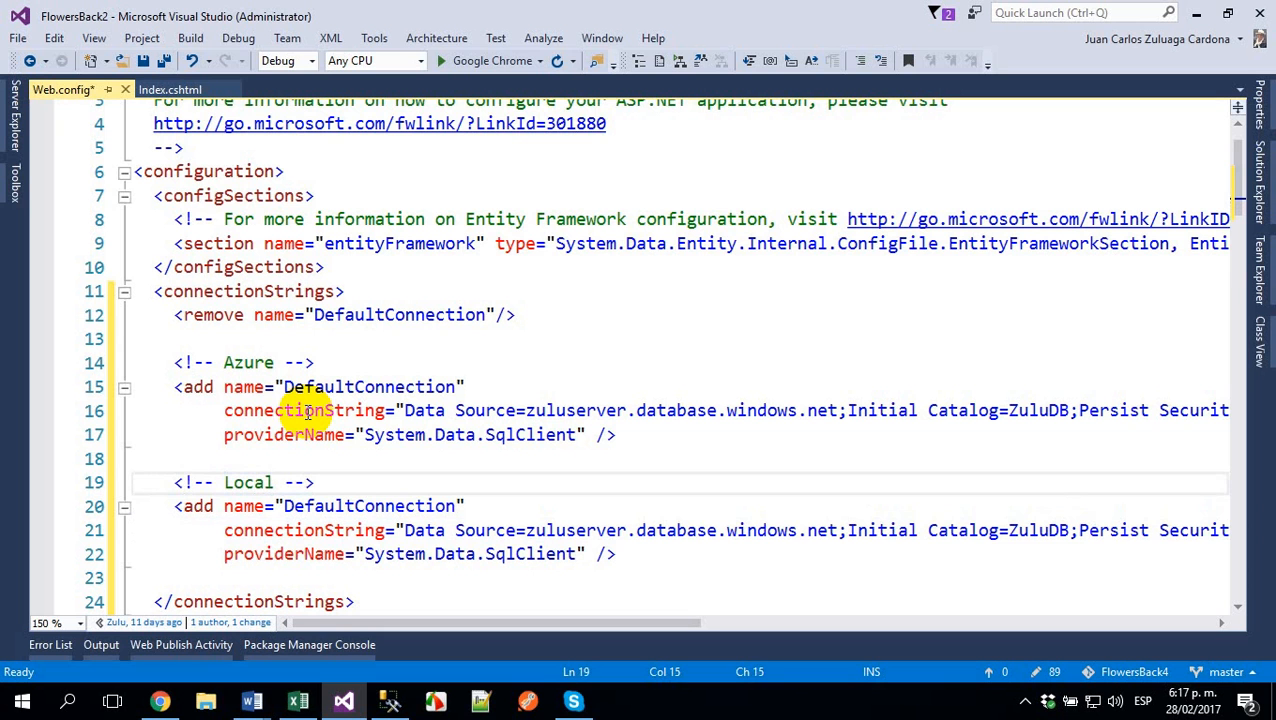
- Comment out the three-line DefaultConnection entry under the Azure comment and place the cursor on the Local comment line
key(Up)
key(Up)
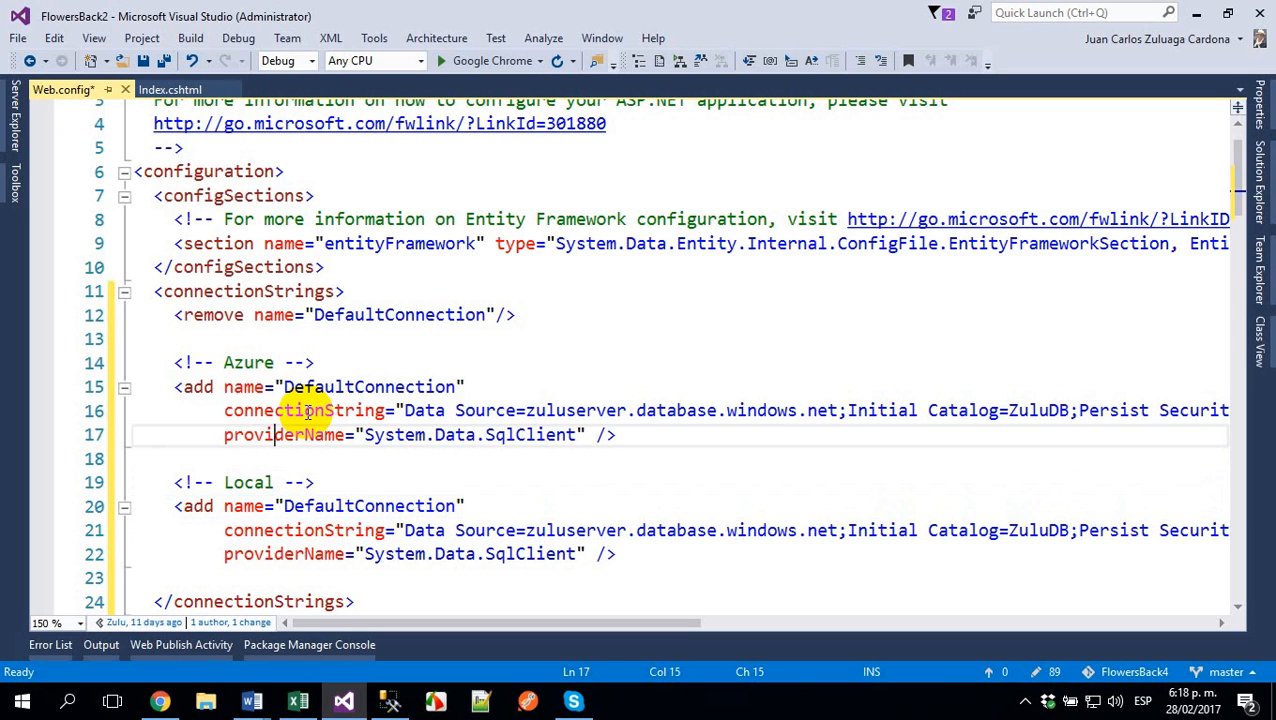
key(Up)
key(Up)
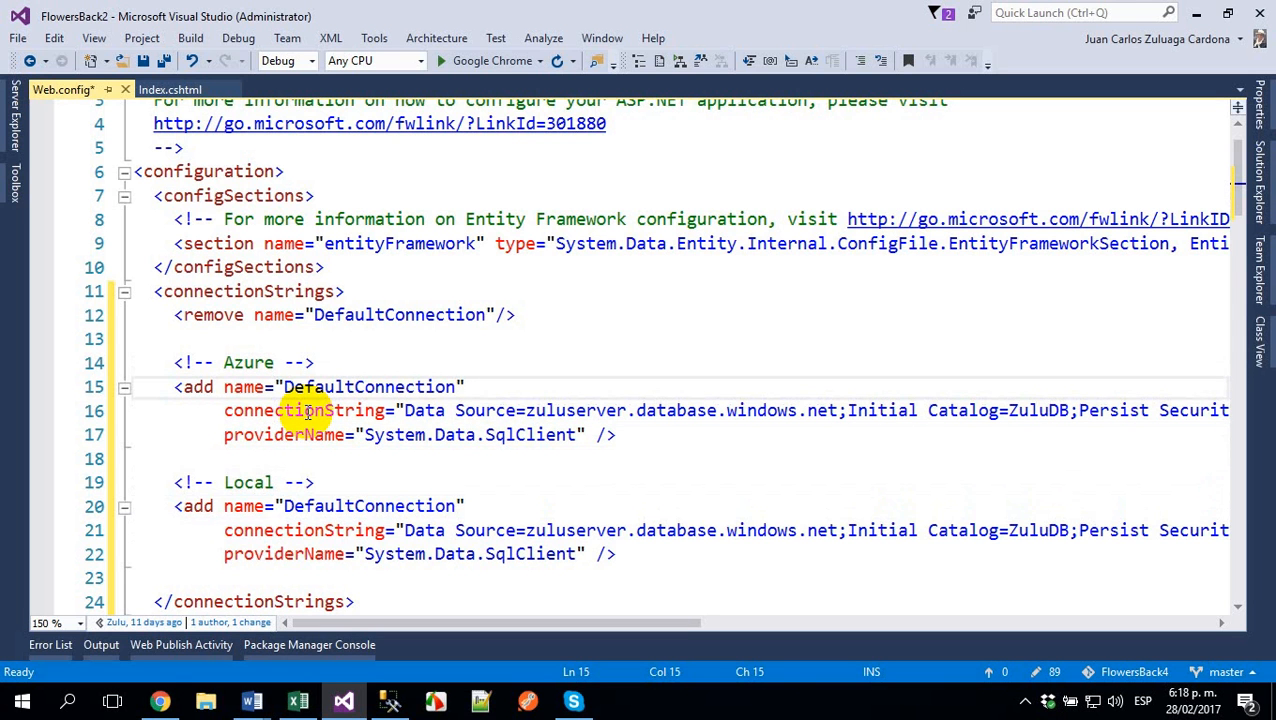
key(Home)
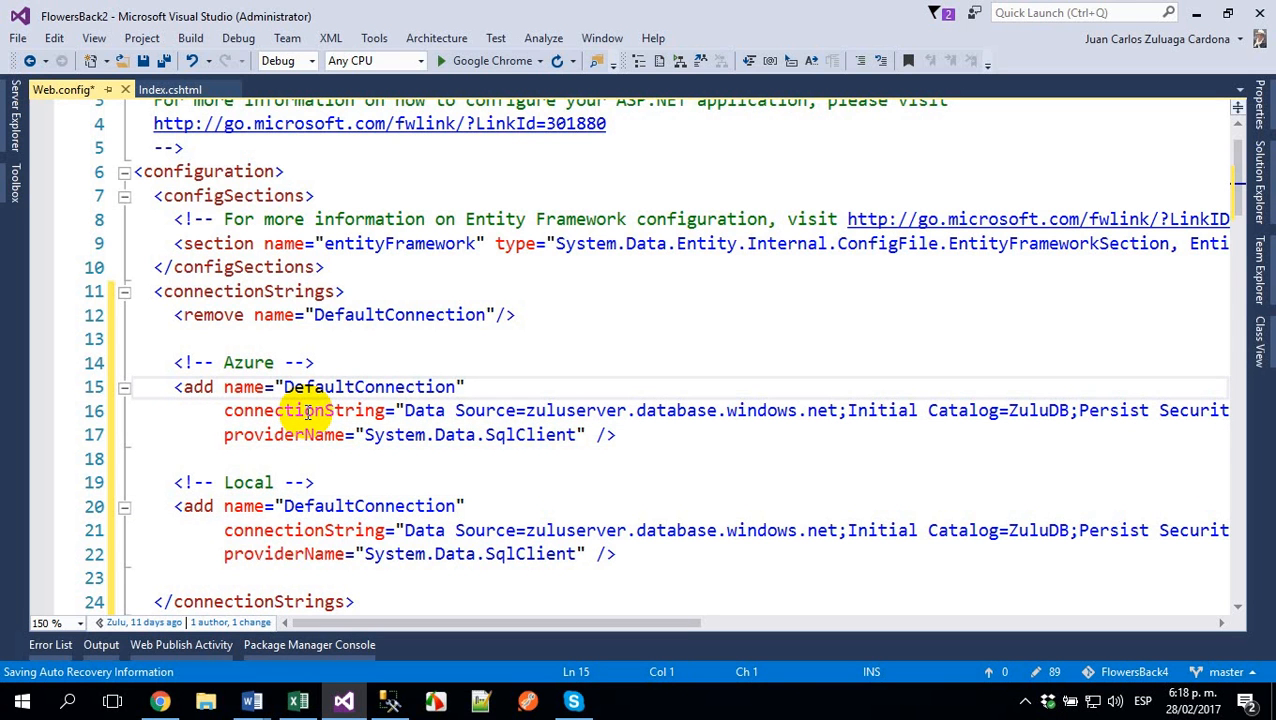
key(Down)
key(Down)
key(Down)
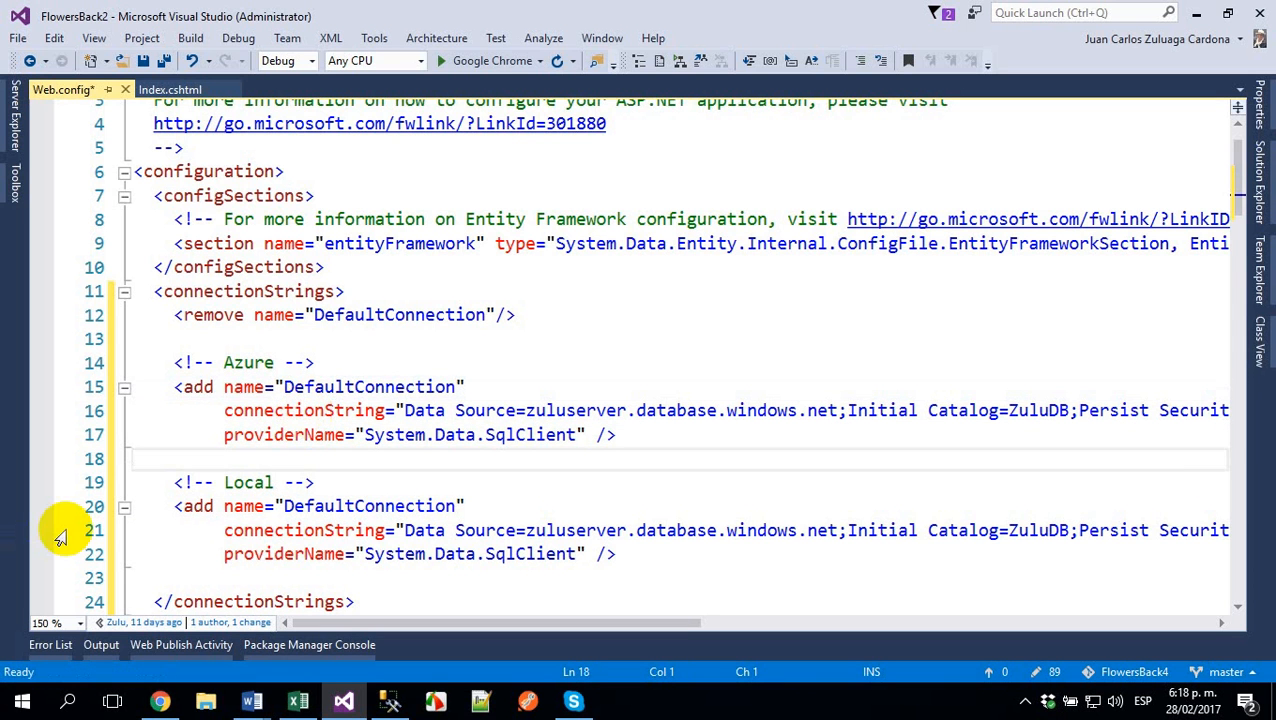
key(Up)
key(Up)
key(Up)
key(shift+Down)
key(shift+Down)
key(shift+Down)
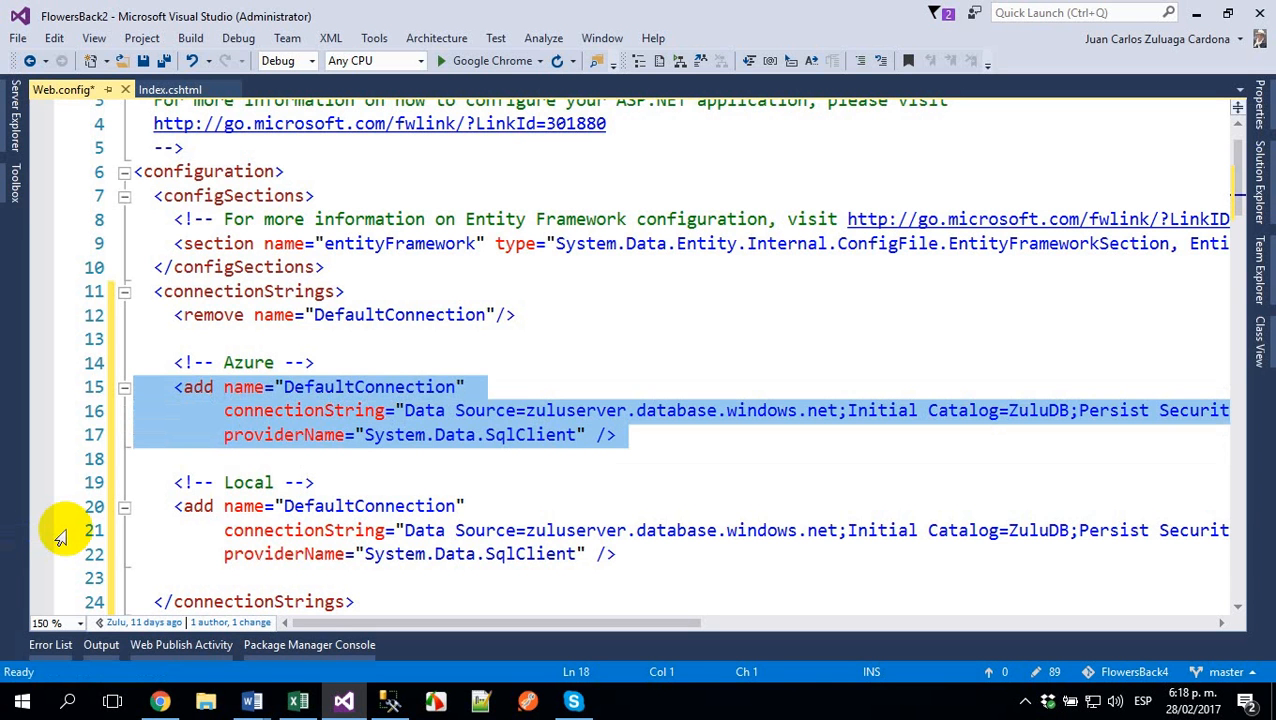
key(ctrl+k)
key(ctrl+c)
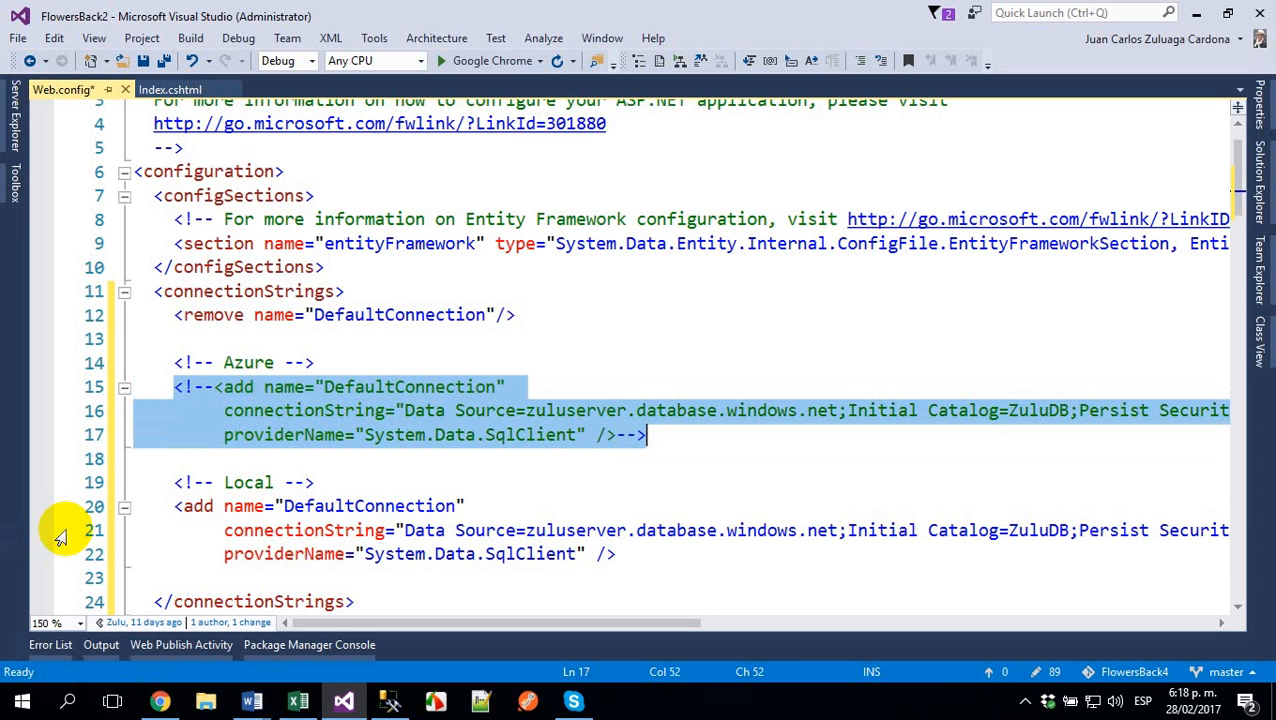
key(Down)
key(Down)
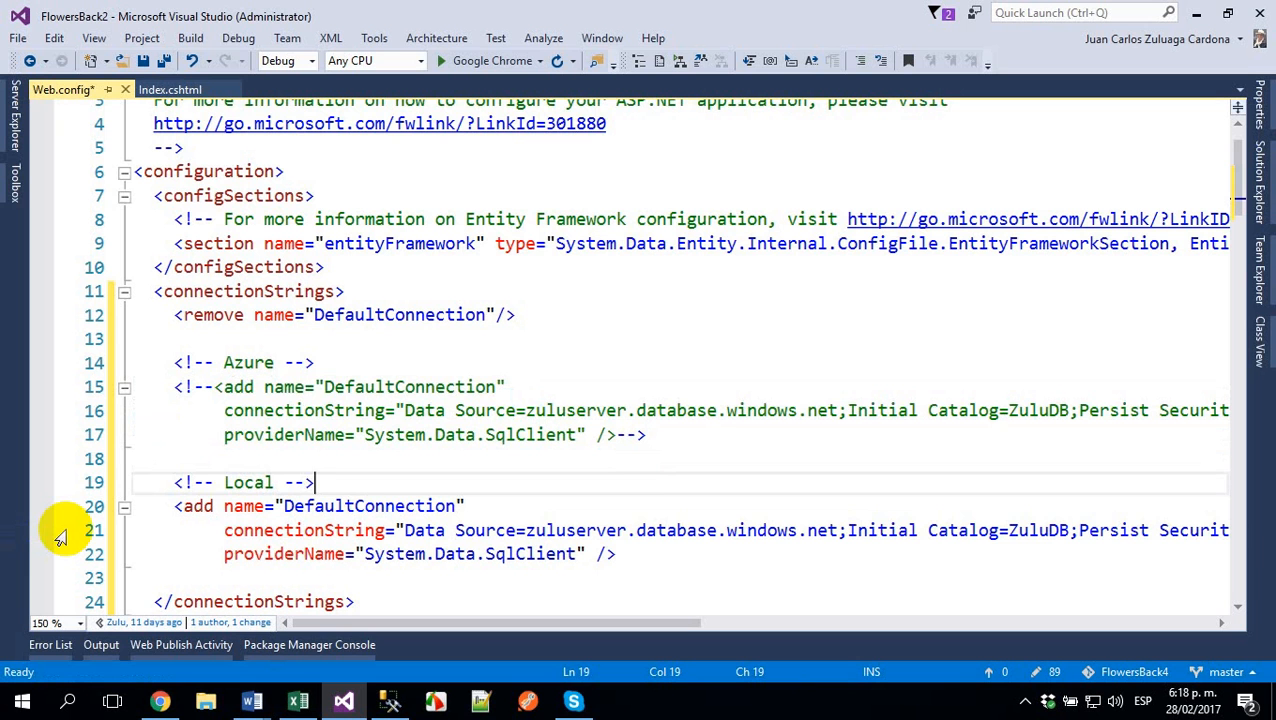
- Replace the Azure server address in the Local entry's Data Source with a single period
key(Down)
key(Down)
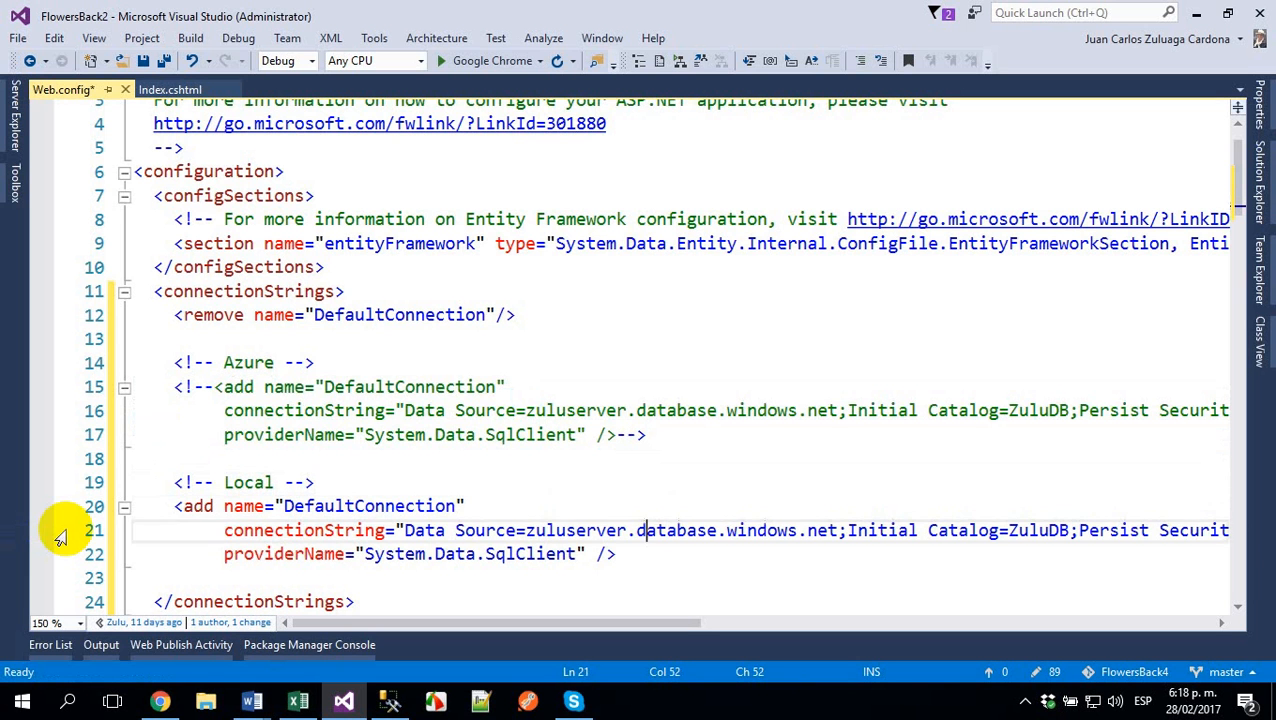
key(Left)
key(Left)
key(Left)
key(Left)
key(Left)
key(Left)
key(Left)
key(Left)
key(Left)
key(Left)
key(Left)
key(Left)
key(Left)
key(Left)
key(Left)
key(Left)
key(Left)
key(Left)
key(Right)
key(Right)
key(Right)
key(Right)
key(Right)
key(Right)
key(ctrl+shift+Right)
key(ctrl+shift+Right)
key(ctrl+shift+Right)
key(ctrl+shift+Right)
key(ctrl+shift+Right)
key(ctrl+shift+Right)
key(ctrl+shift+Right)
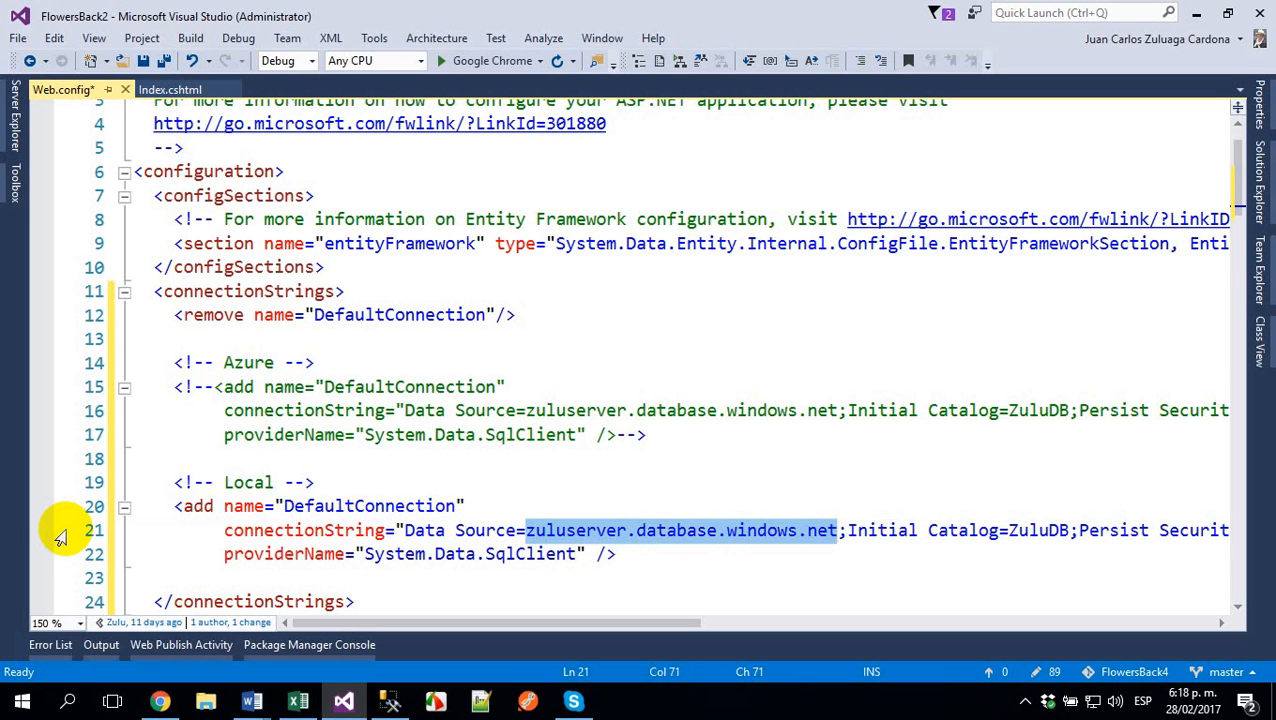
text(.)
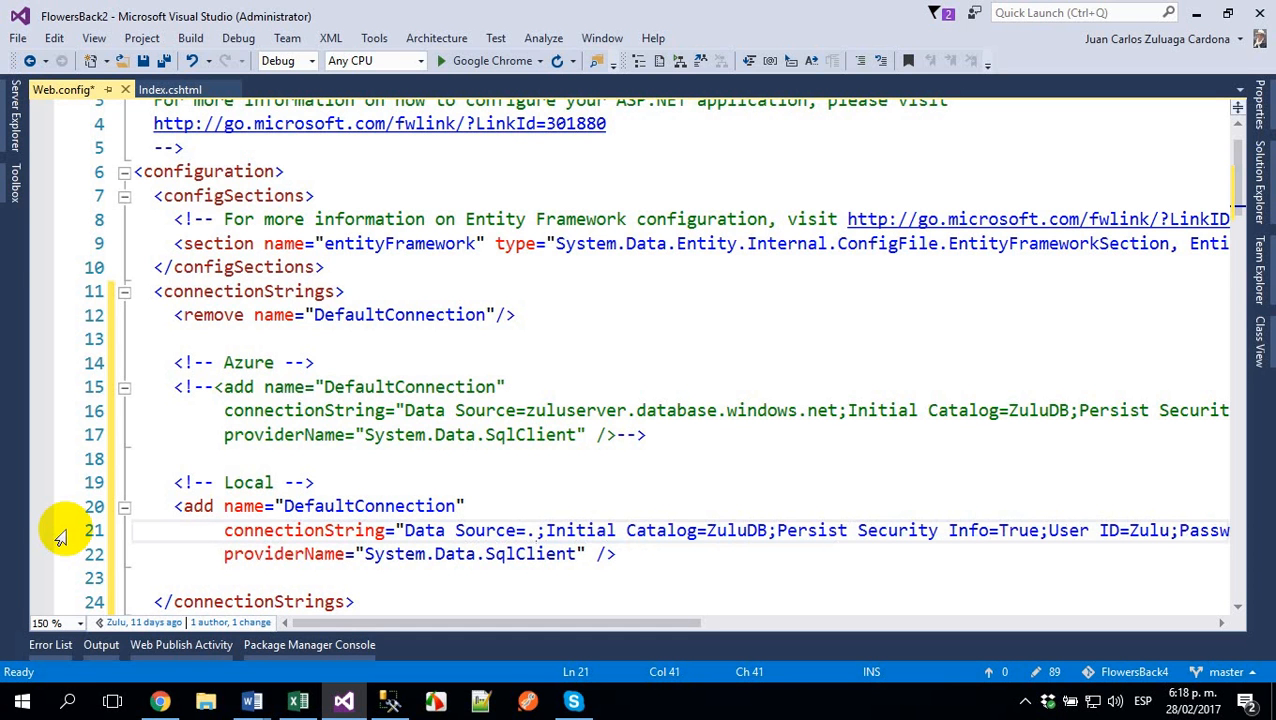
- Try "(localhost)" as the Data Source value in the Local connection string
key(BackSpace)
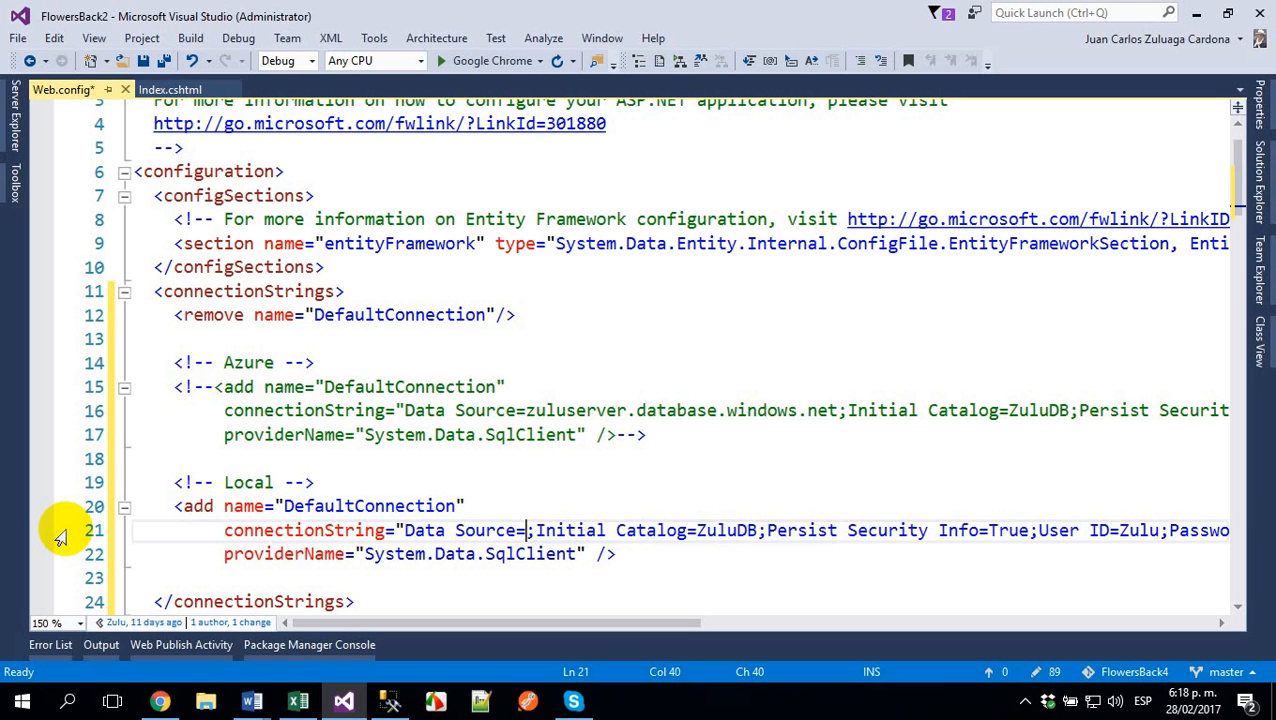
text((local)
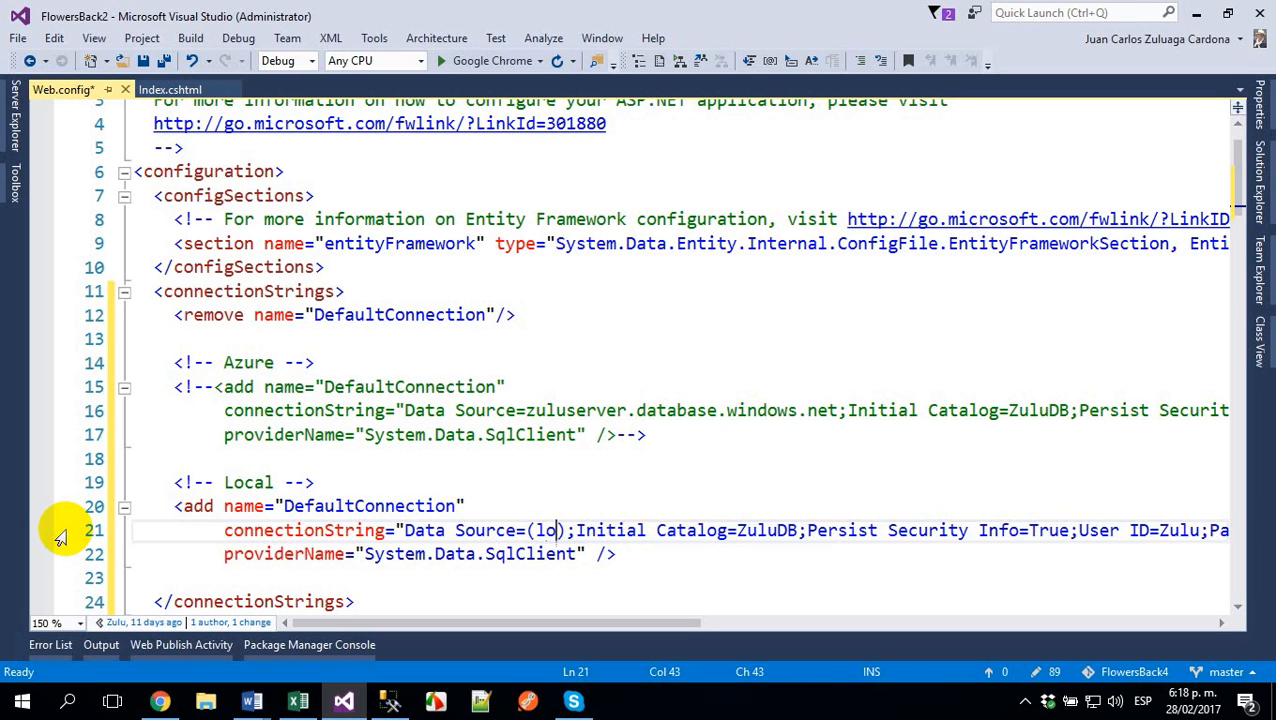
text(host)
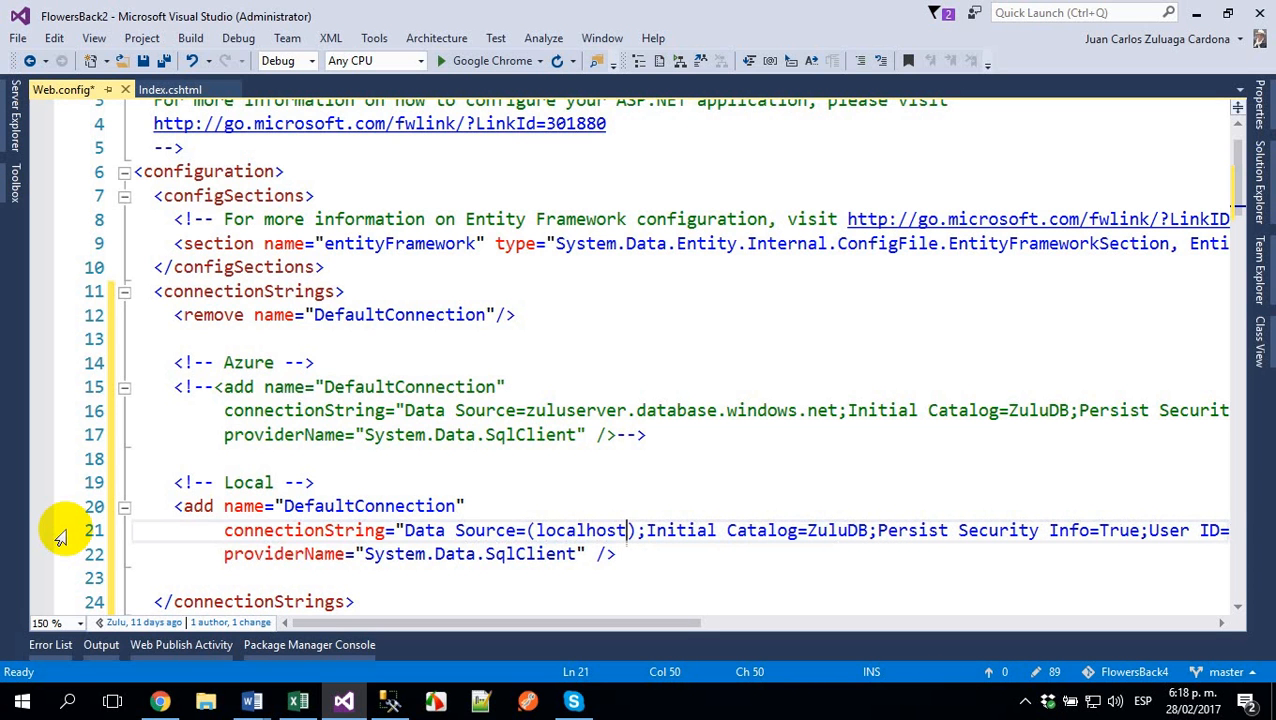
- Replace the Local connection string's Data Source value with 127.0.0.1
key(Left)
key(Left)
key(Left)
key(Left)
key(Left)
key(Left)
key(Left)
key(Left)
key(Left)
key(Left)
key(shift+Right)
key(shift+Right)
key(shift+Right)
key(shift+Right)
key(shift+Right)
key(shift+Right)
key(shift+Right)
key(shift+Right)
key(shift+Right)
key(shift+Right)
key(shift+Right)
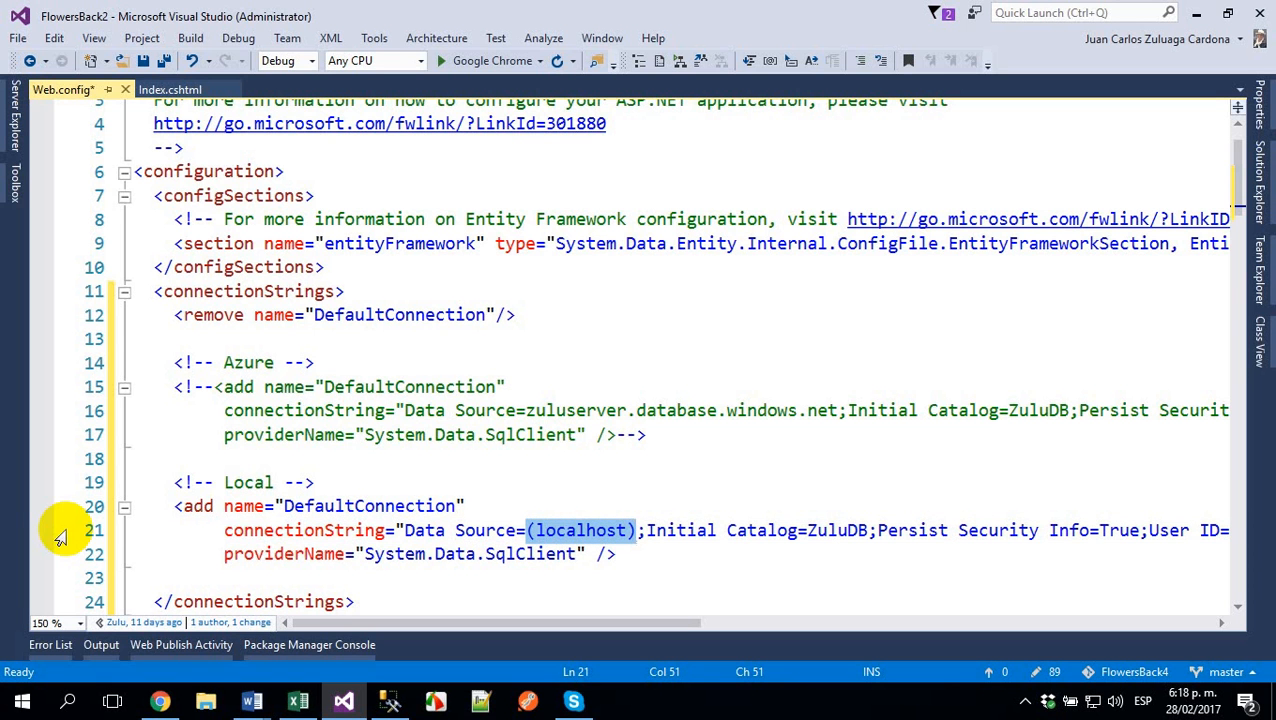
text(127.)
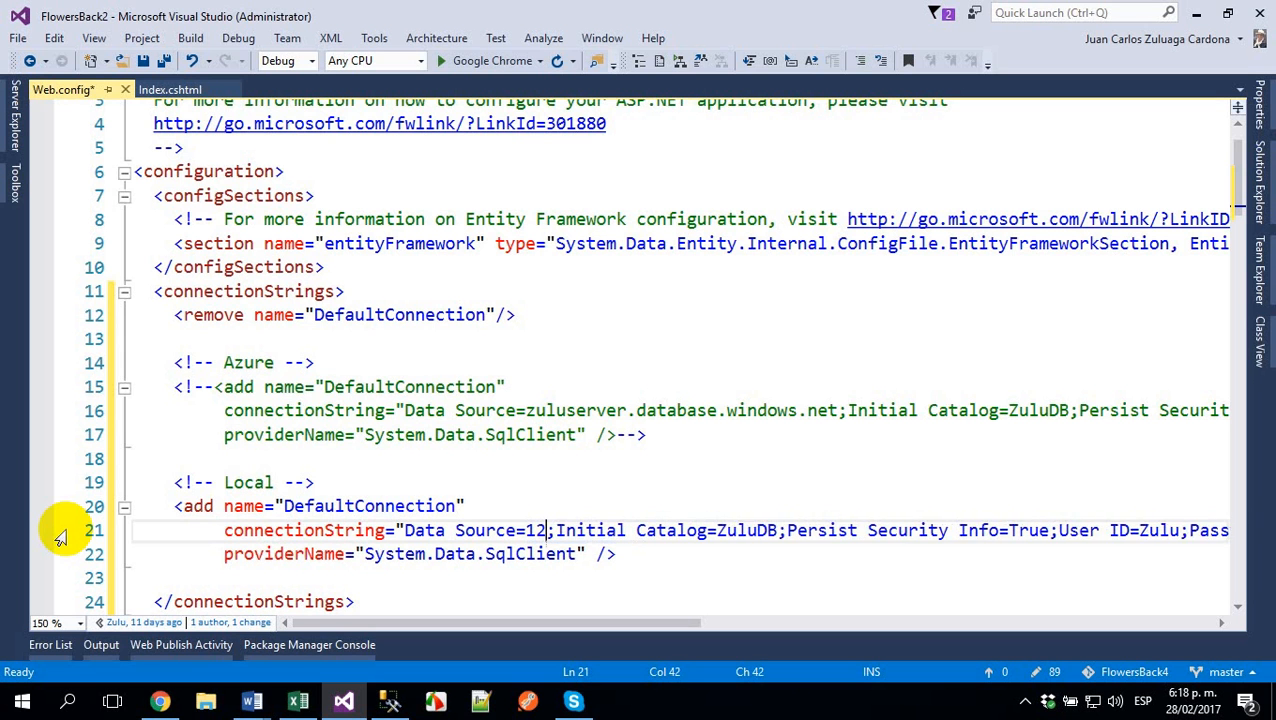
text(0.0.1)
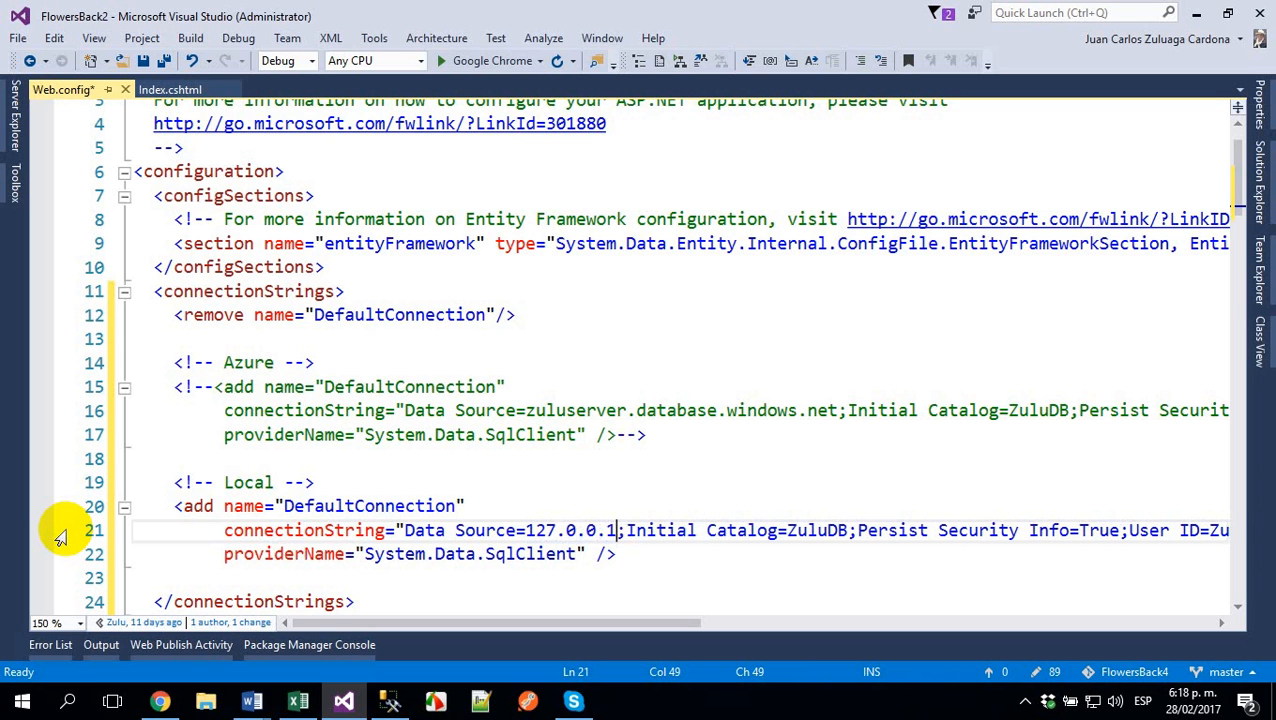
- Try the name "Zulu" as the Data Source in the Local connection string
key(shift+Left)
key(shift+Left)
key(shift+Left)
key(shift+Left)
key(shift+Left)
key(shift+Left)
key(shift+Left)
key(shift+Left)
key(shift+Left)
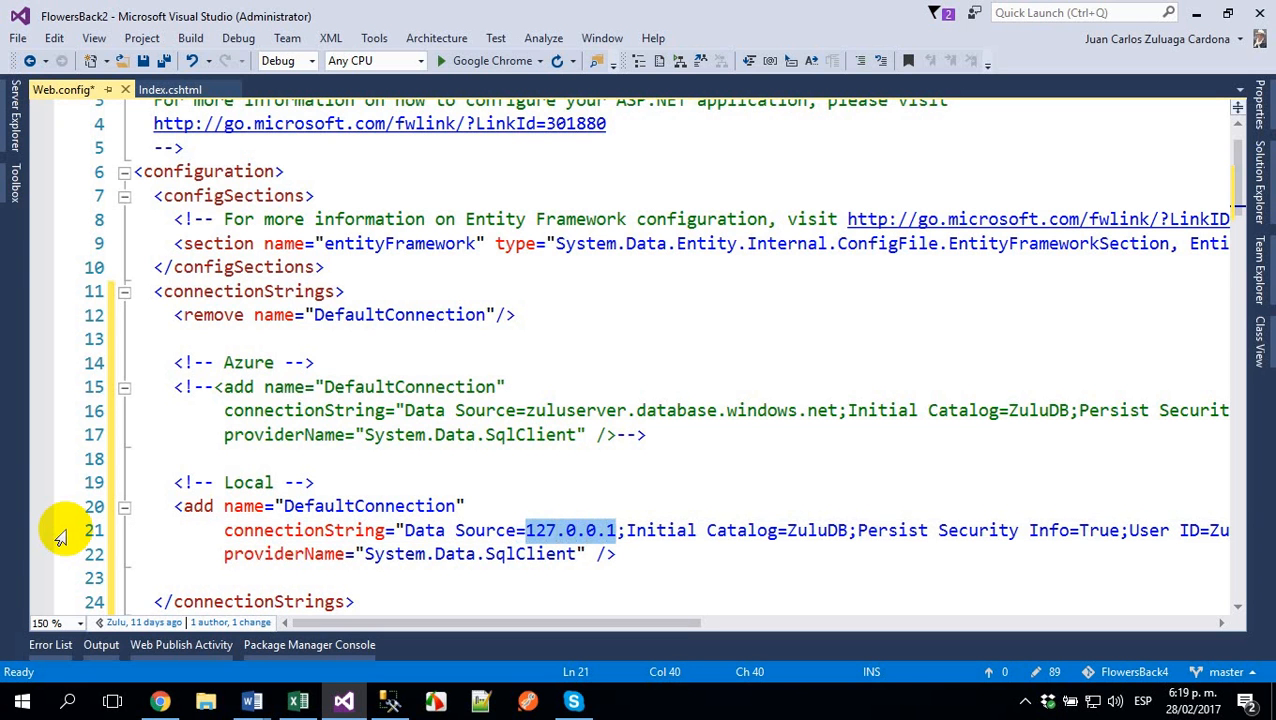
text(Zulu)
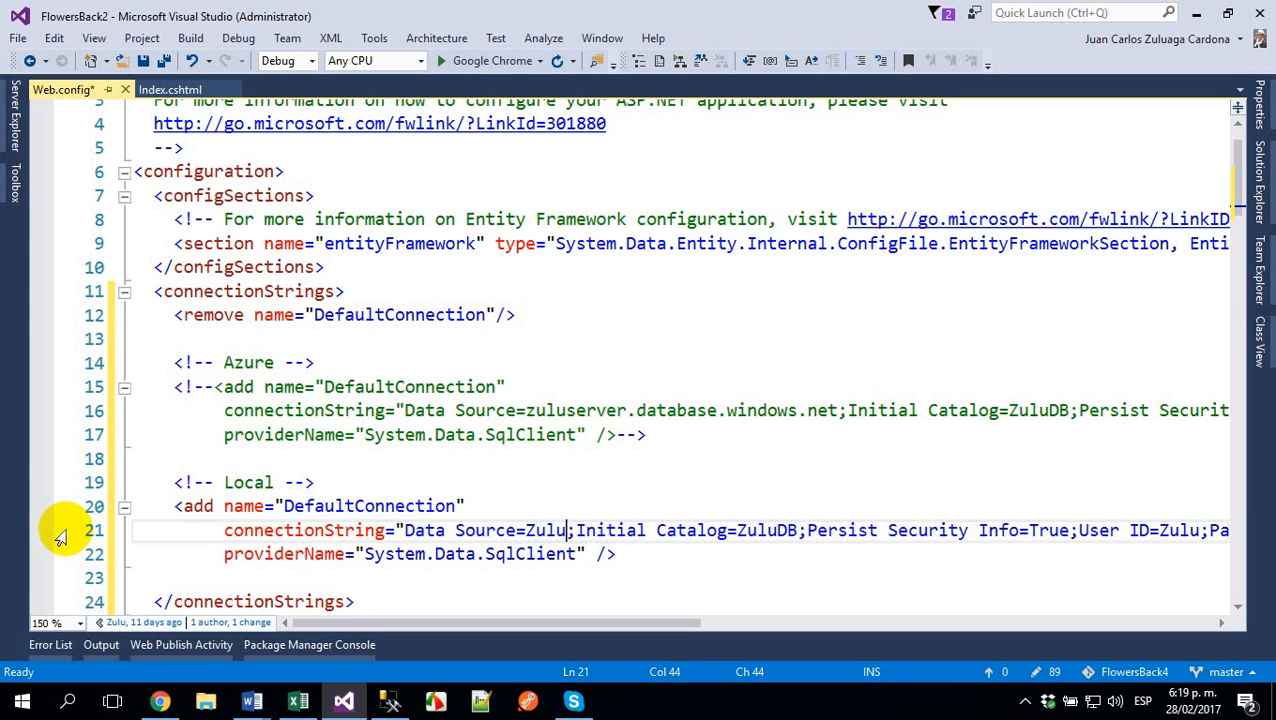
- Clear the Local entry's Data Source name and enter a single period as the server
key(BackSpace)
key(BackSpace)
key(BackSpace)
key(BackSpace)
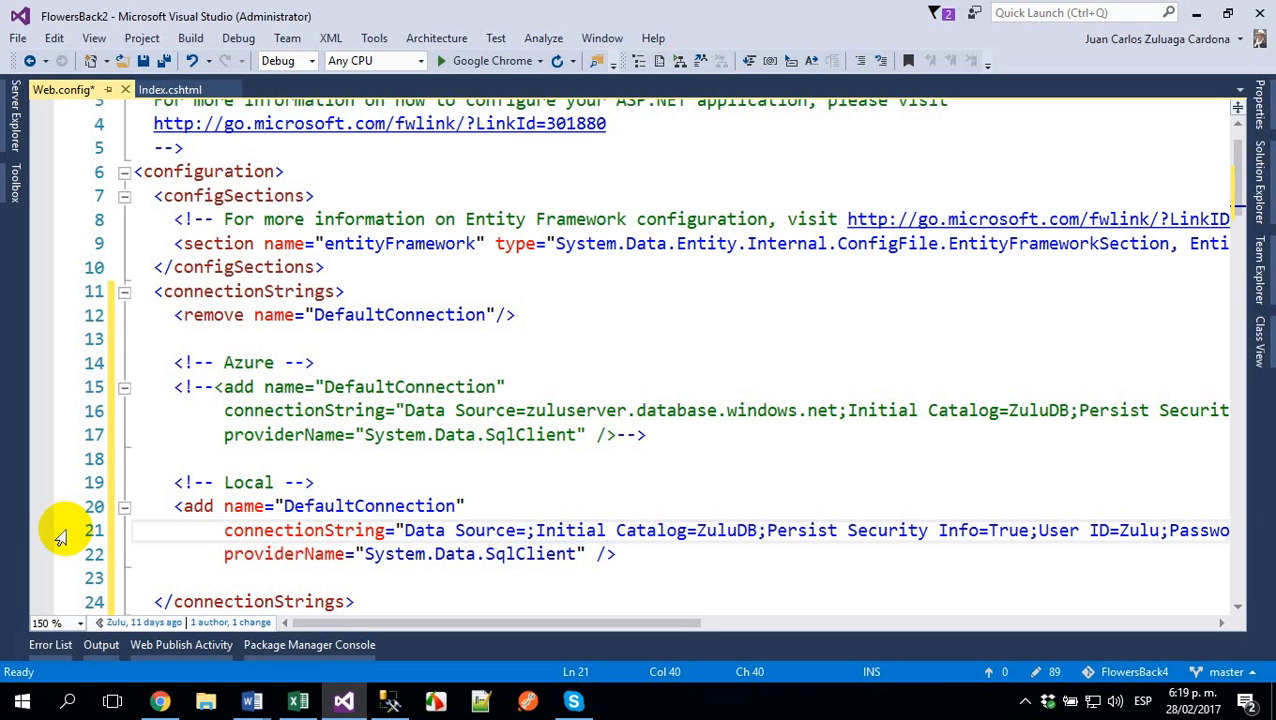
text(.)
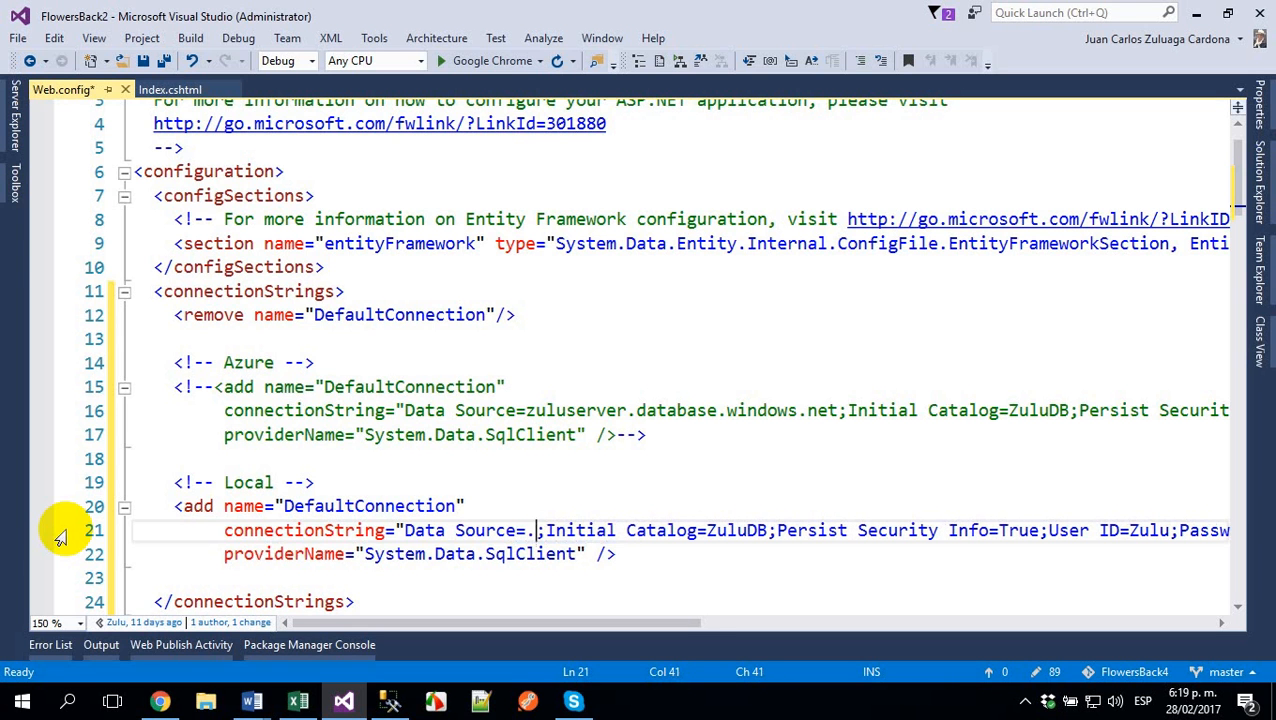
- Switch to SQL Server Management Studio and fill in SQL Server Authentication for server "." with login sa and the account password
click(389, 701)
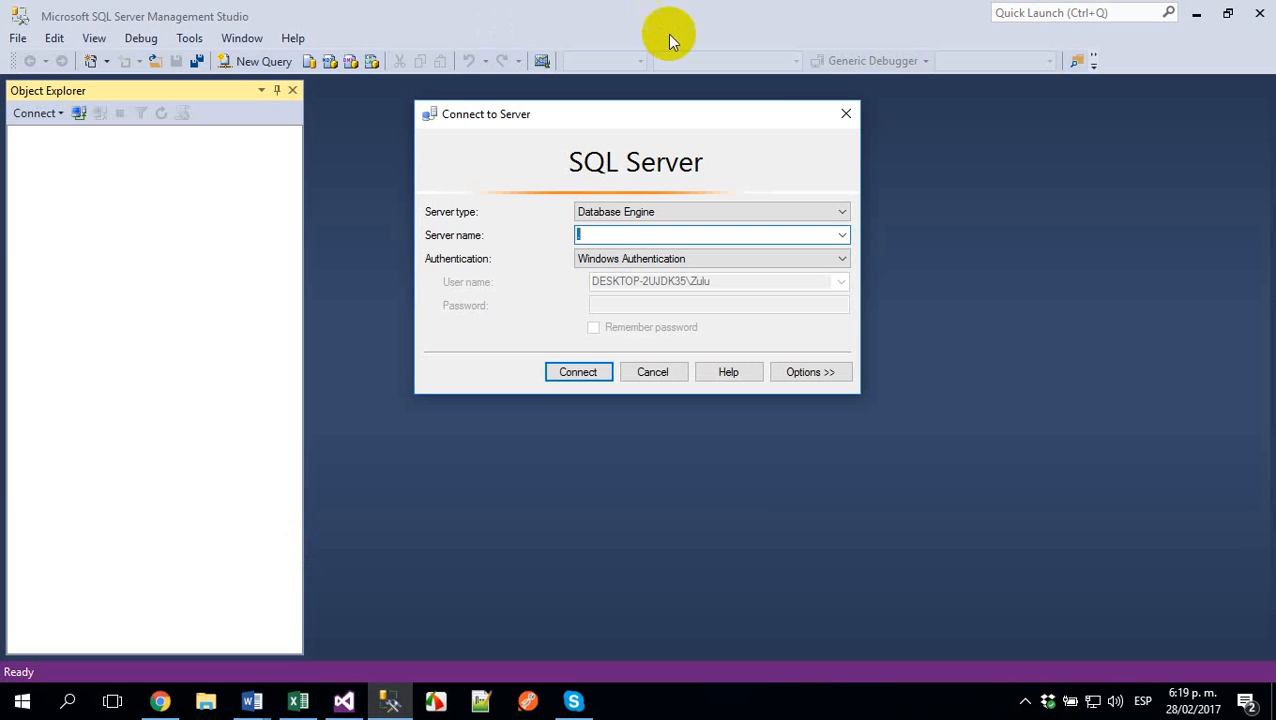
click(698, 260)
click(669, 284)
click(636, 283)
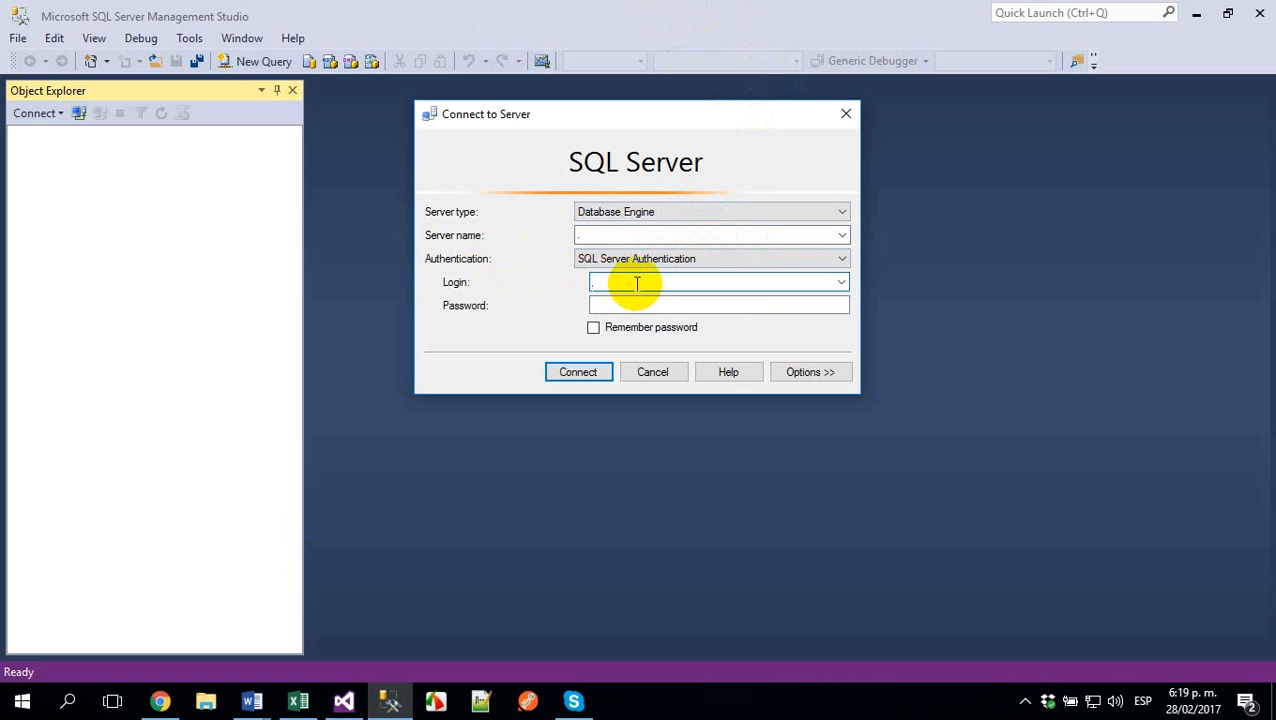
text(sa)
key(Tab)
text(***)
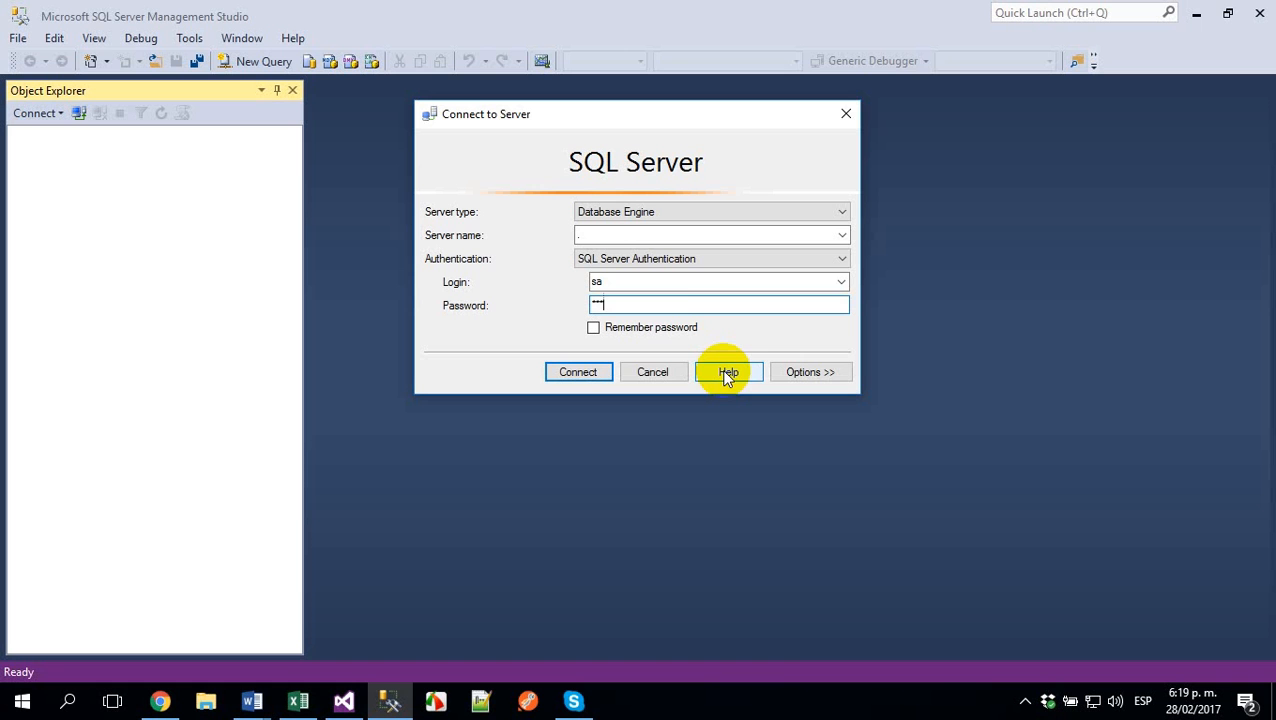
- Set the server connection's authentication to Windows Authentication
click(670, 259)
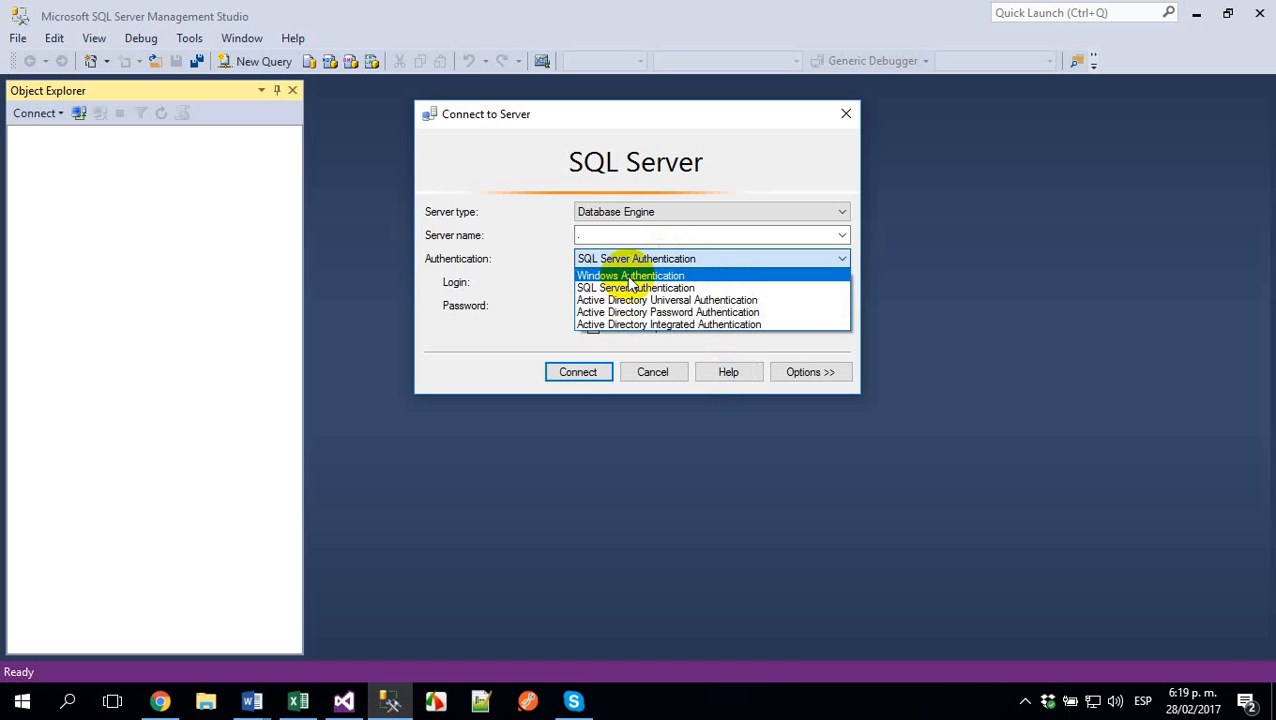
click(622, 276)
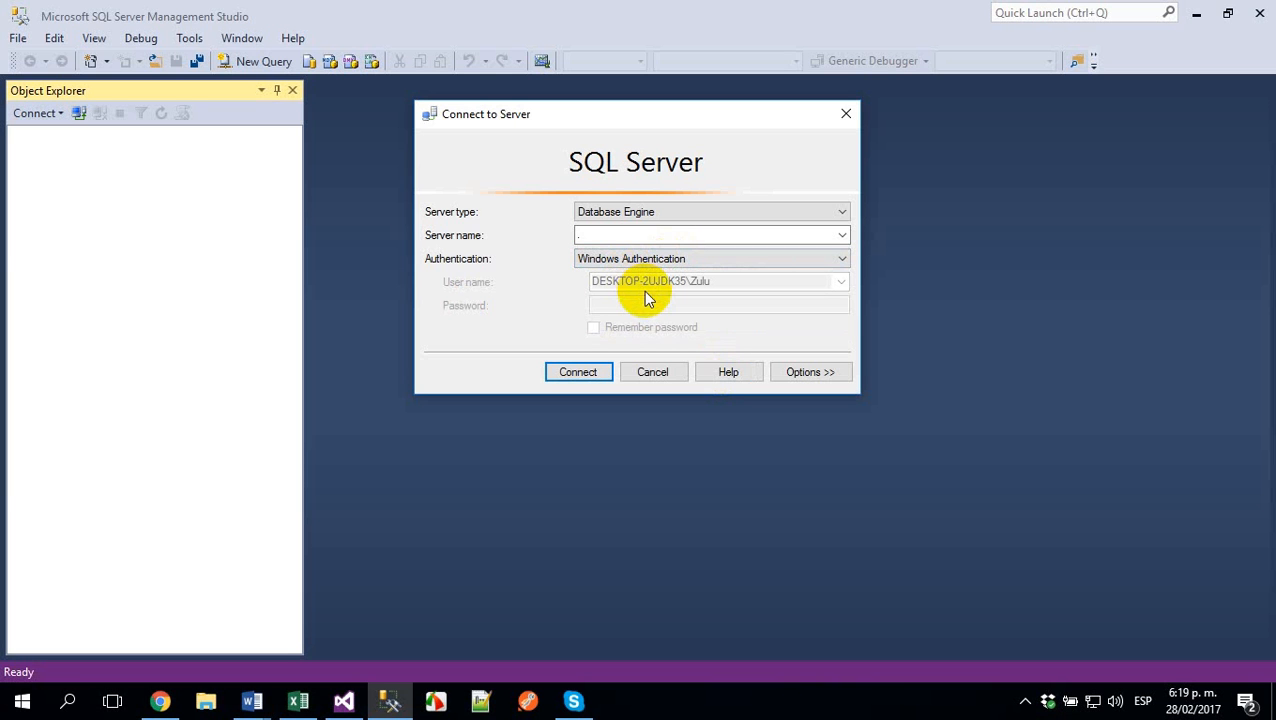
click(640, 237)
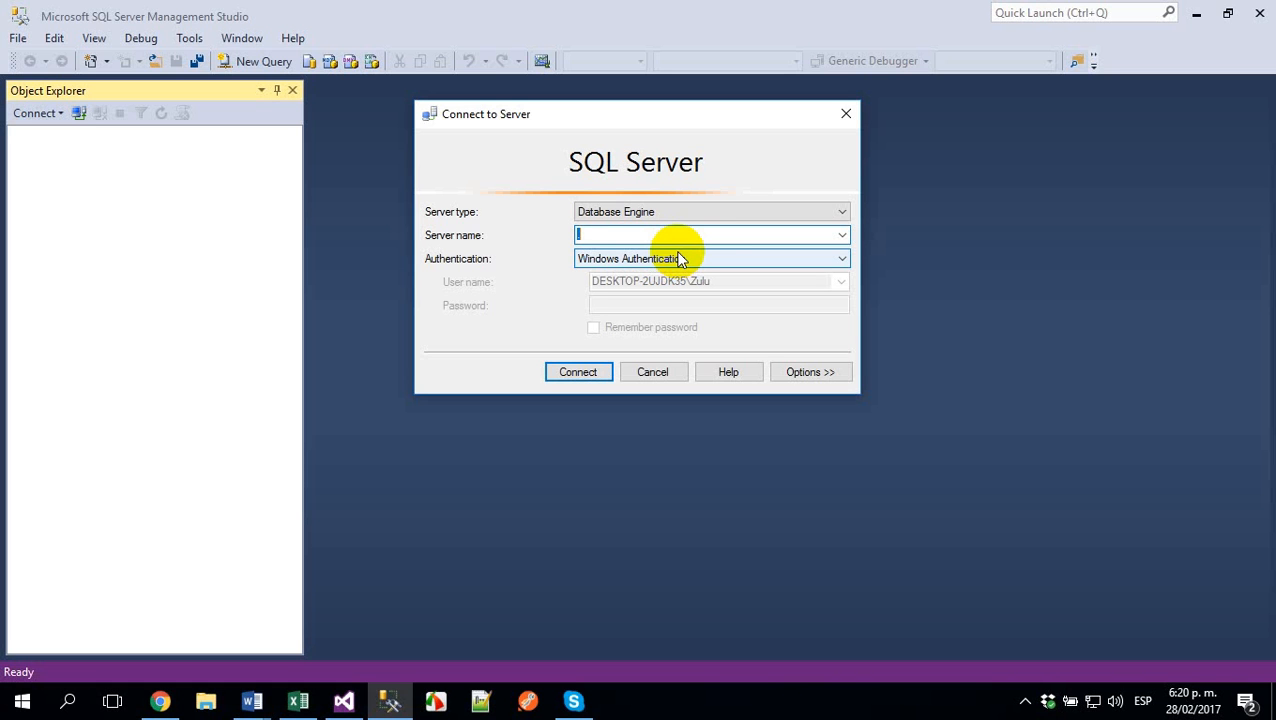
text(SQLEXPRESS)
key(shift+F10)
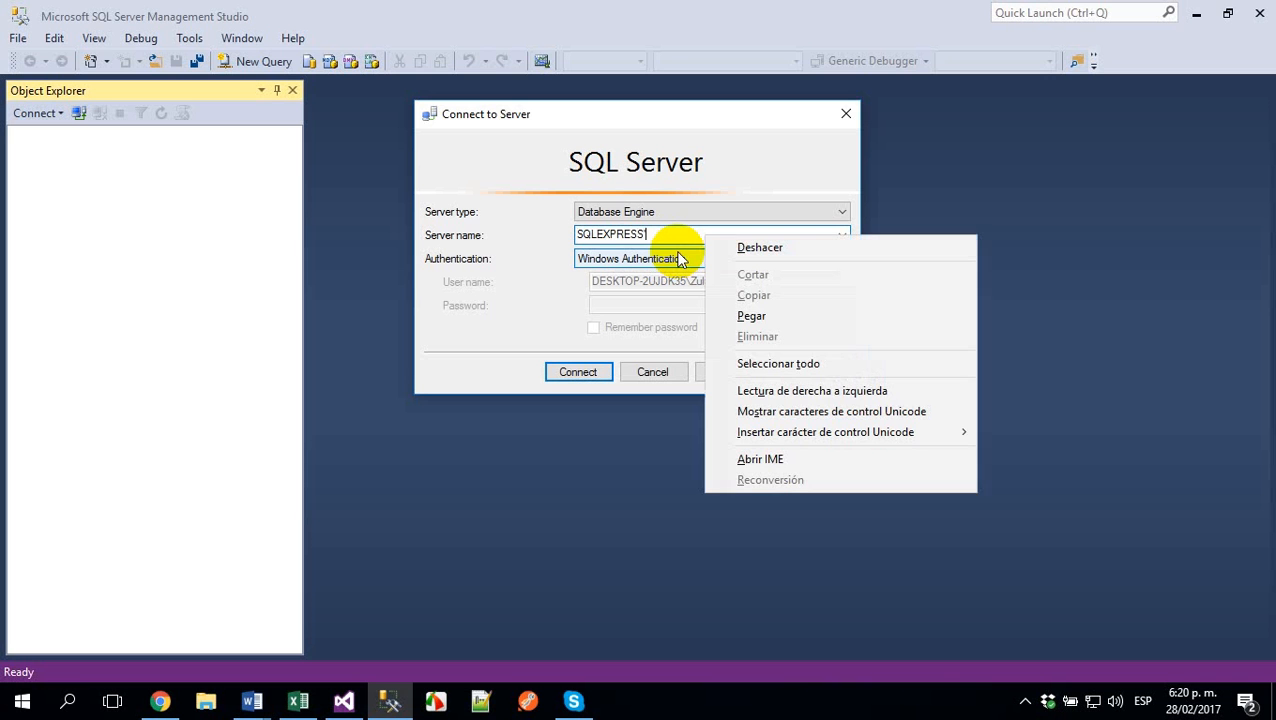
key(Escape)
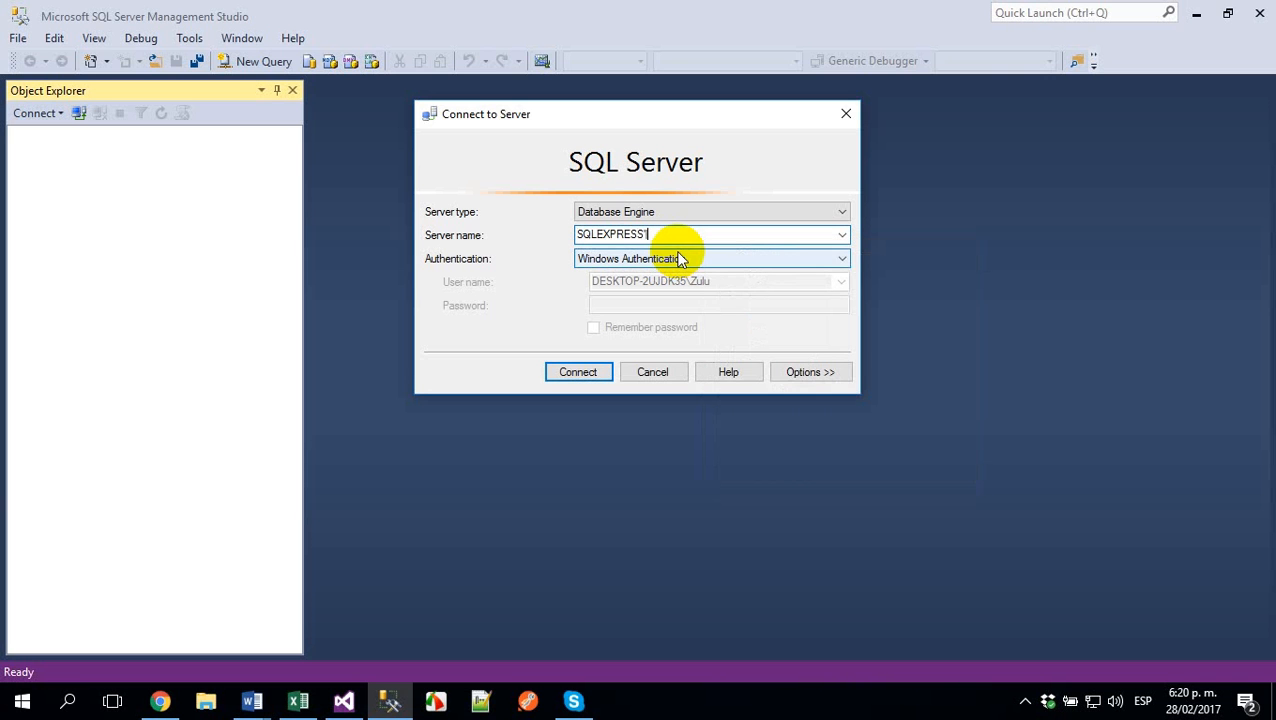
key(shift+F10)
key(Escape)
key(Escape)
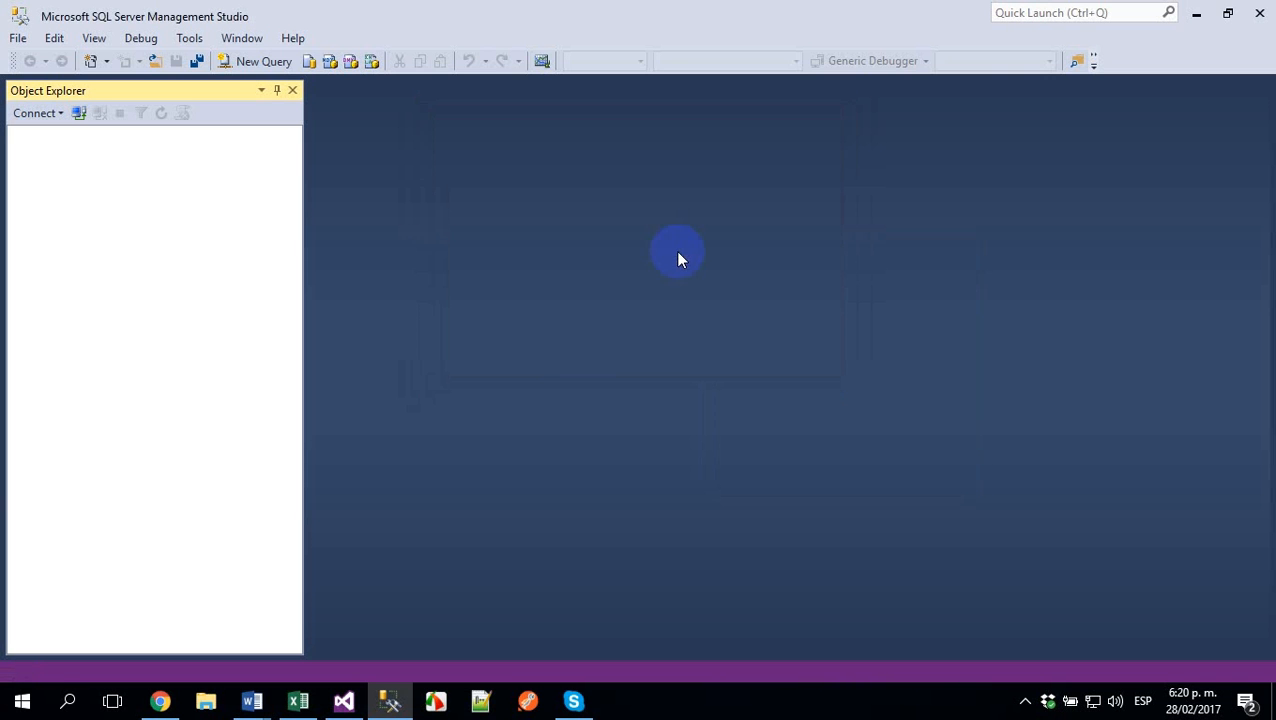
- Try to connect to the SQLEXPRESS database engine with Windows Authentication, leaving off any trailing backslash and period, and cancel the attempt
click(79, 114)
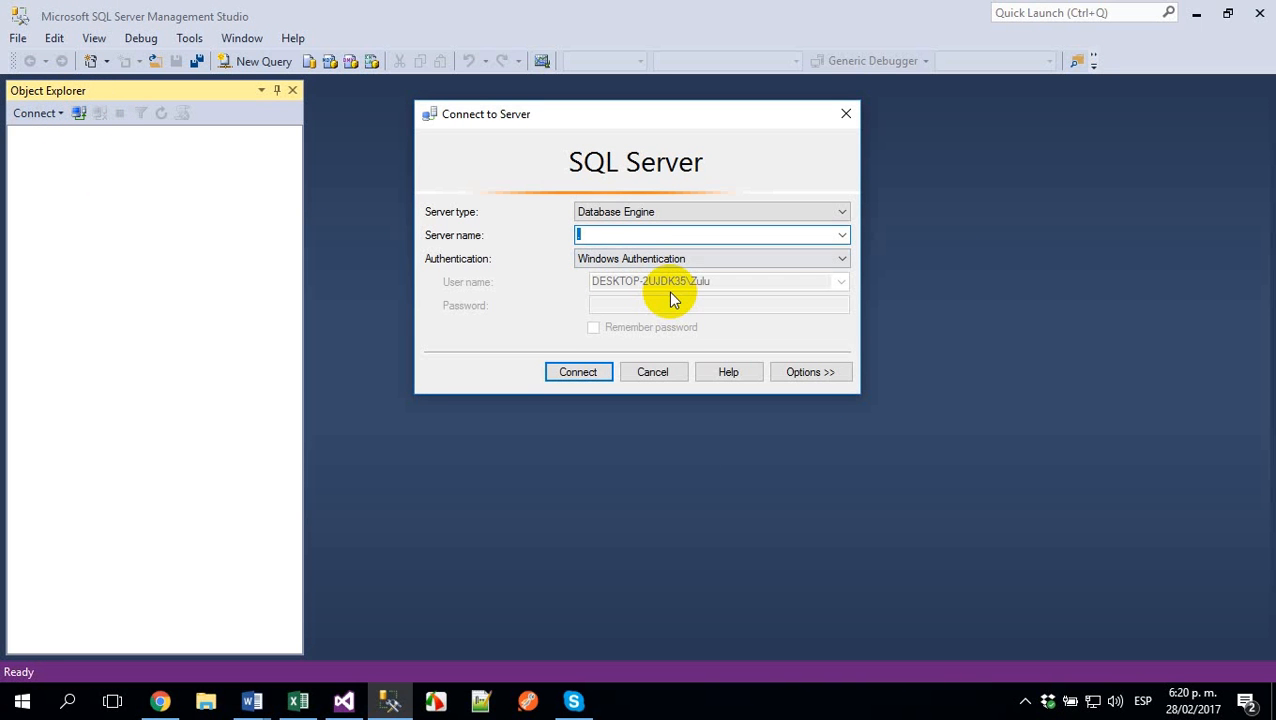
text(SQLEXPRESS)
key(shift+F10)
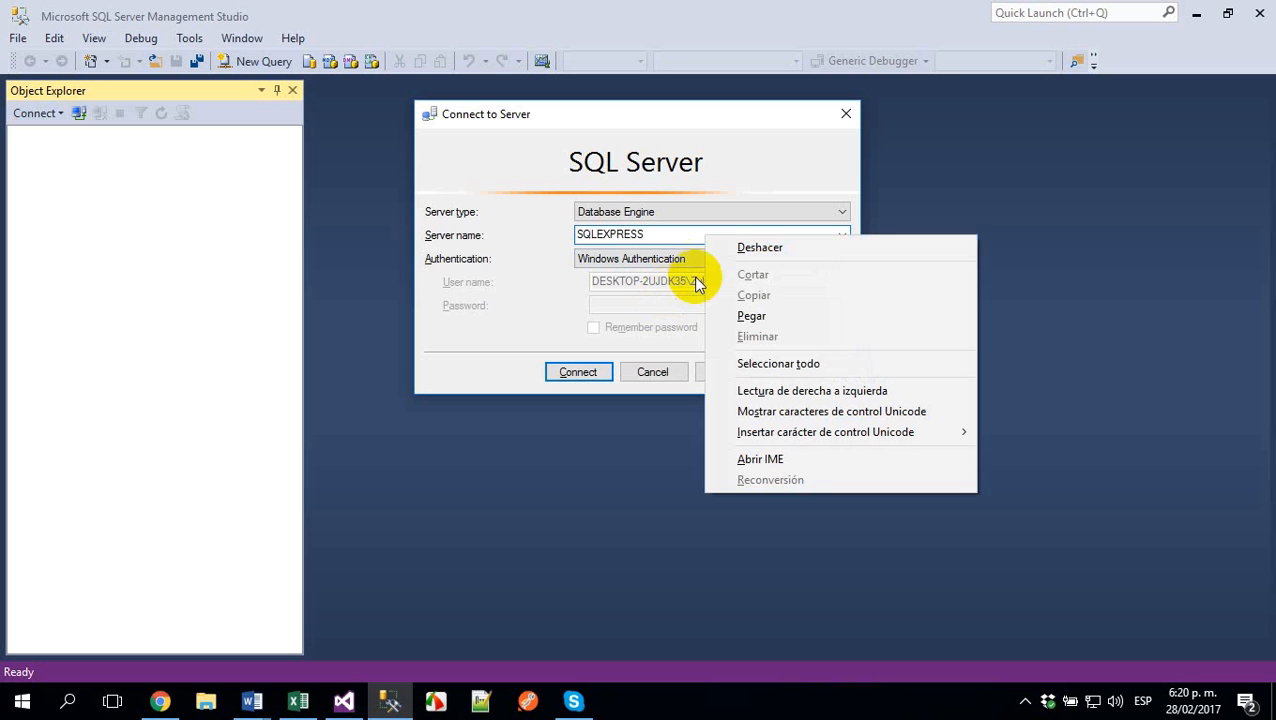
click(675, 233)
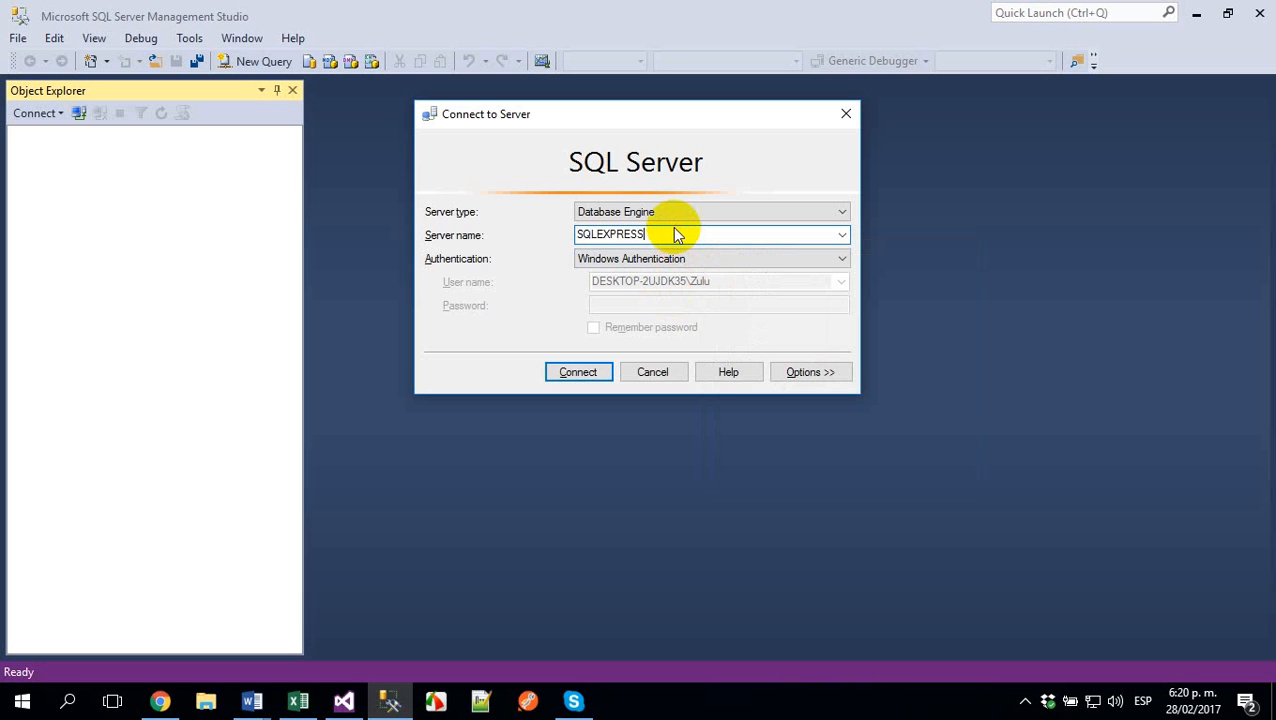
text(\.)
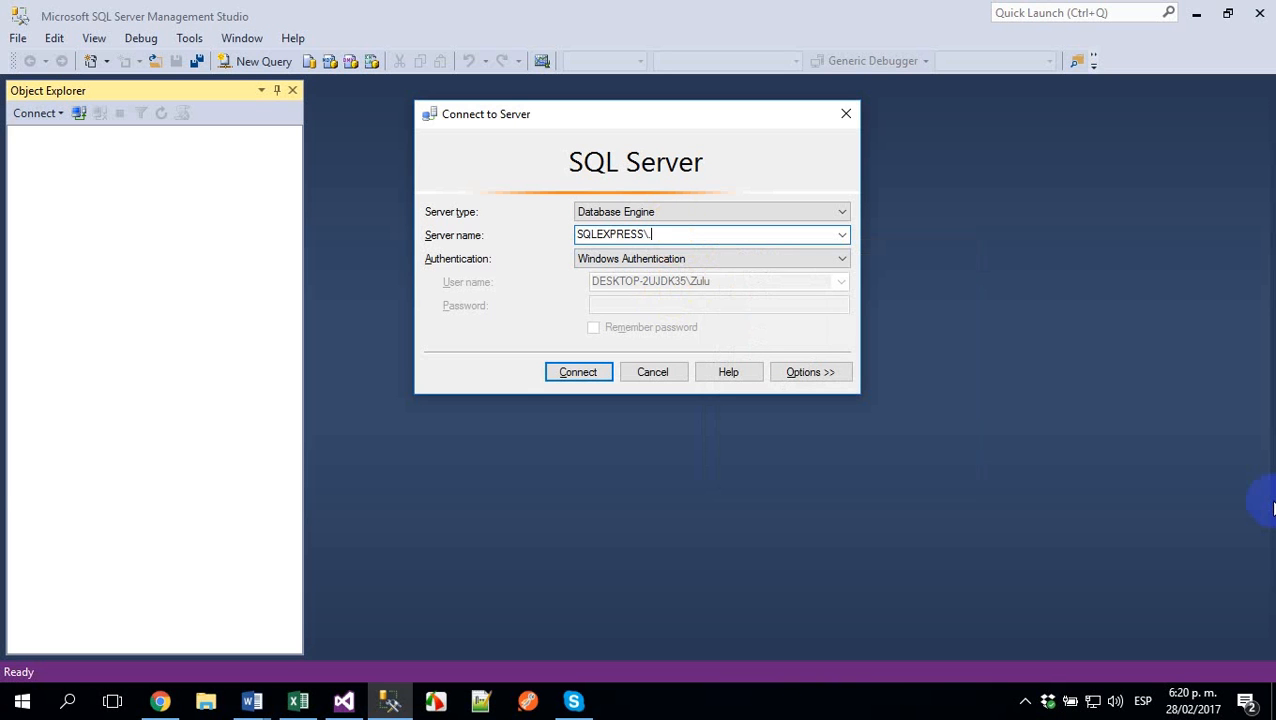
key(BackSpace)
key(BackSpace)
key(Return)
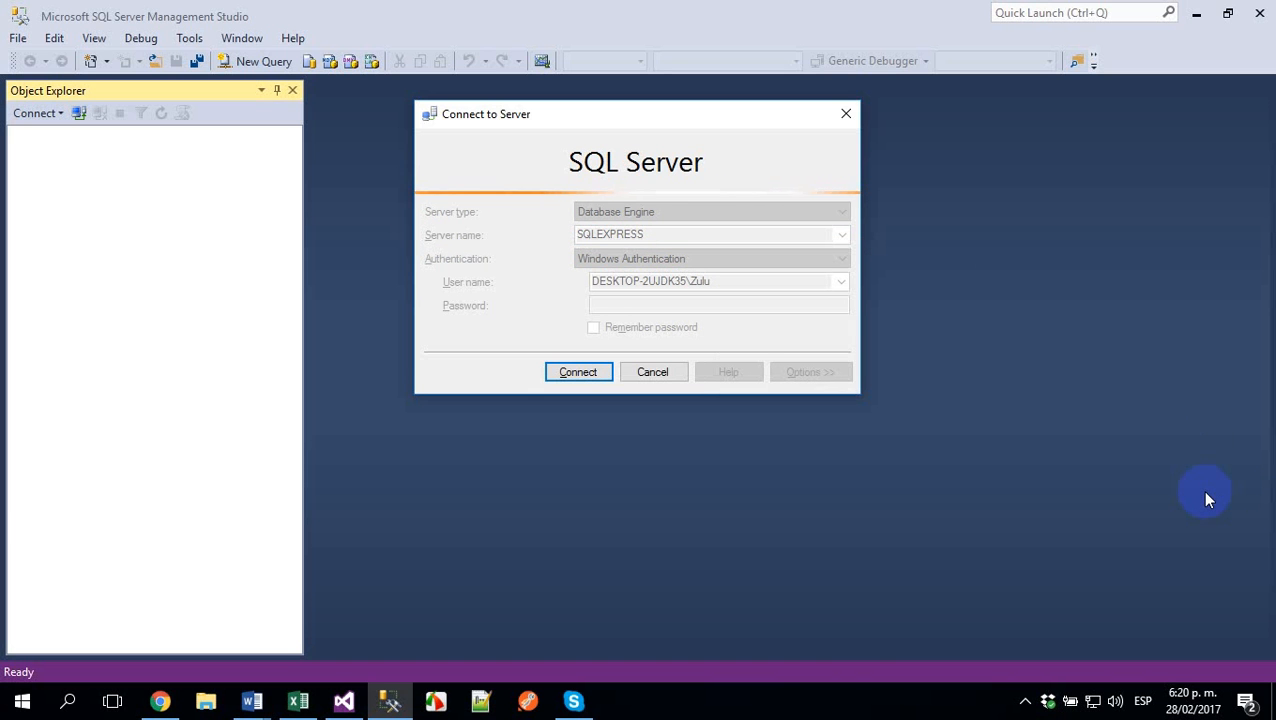
click(645, 372)
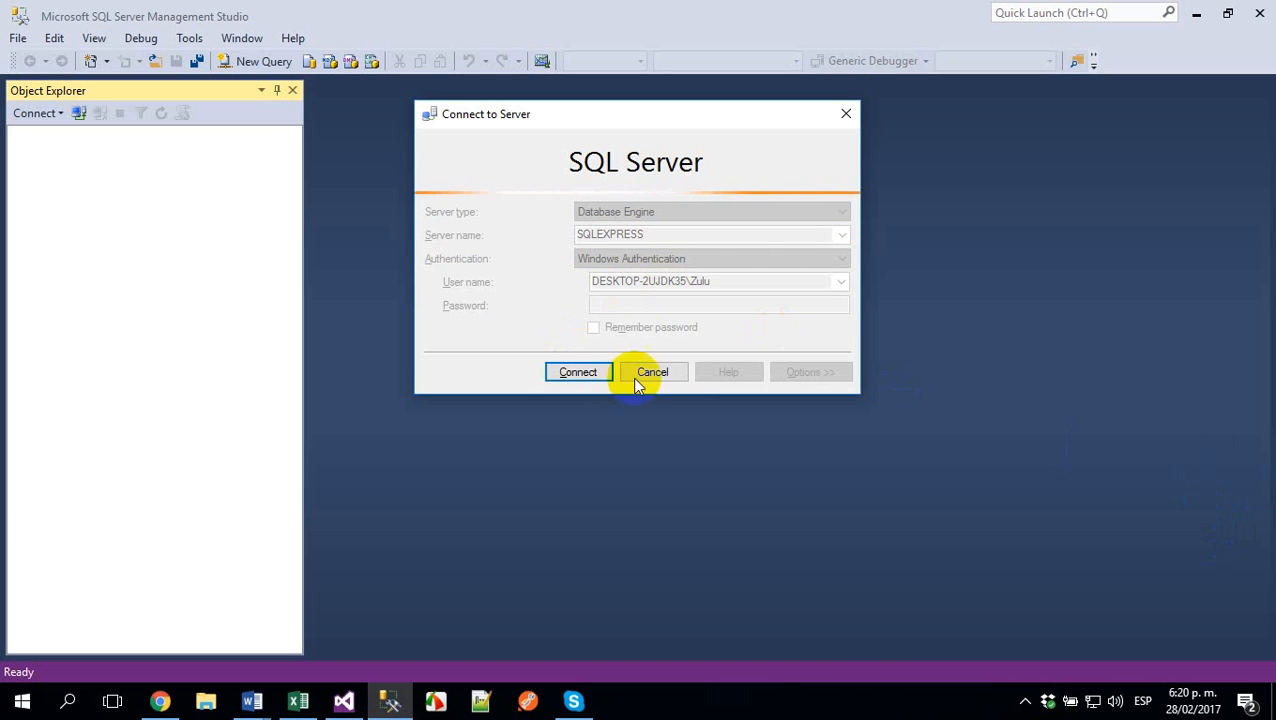
- Connect to the database engine "." with Windows Authentication and expand its Databases folder
double_click(703, 234)
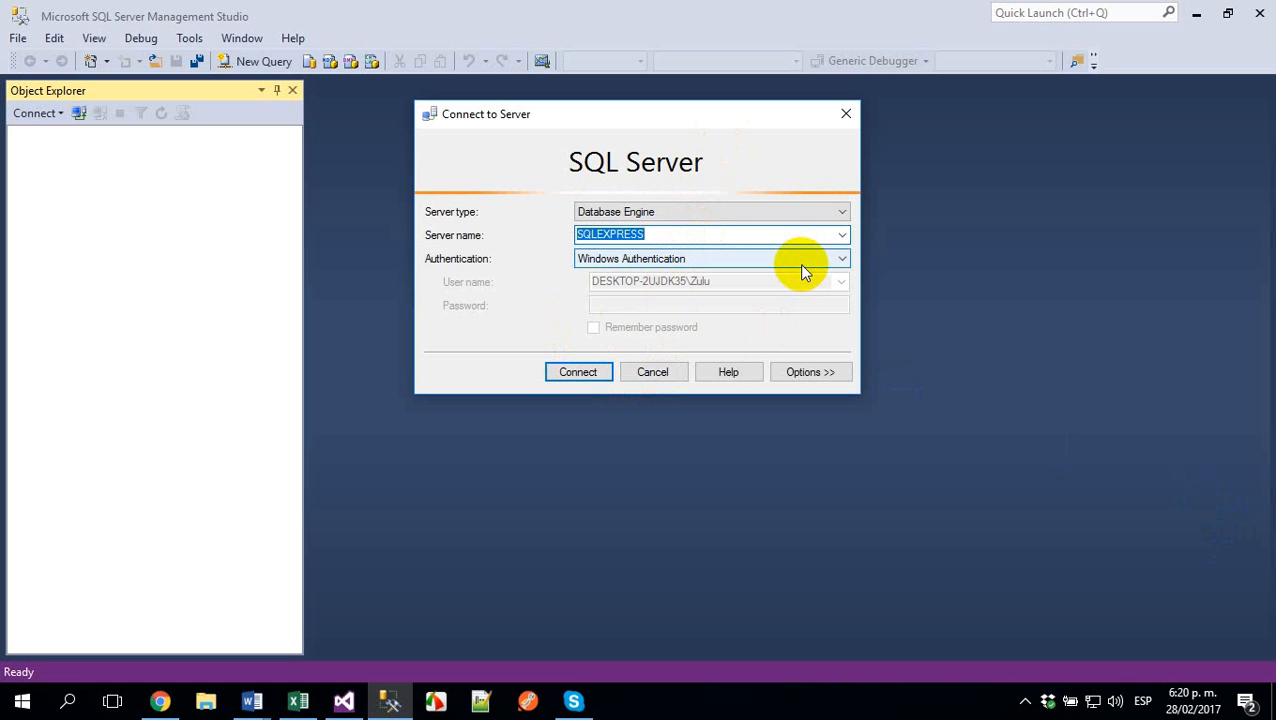
key(BackSpace)
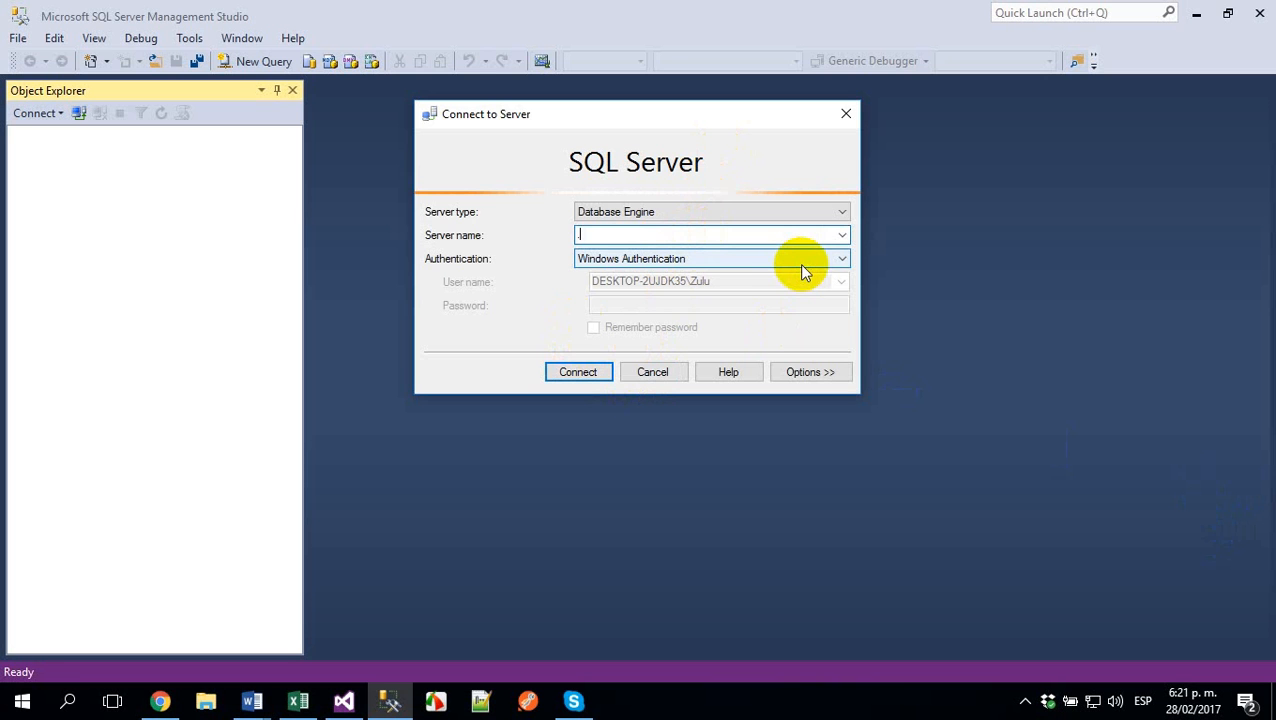
click(578, 374)
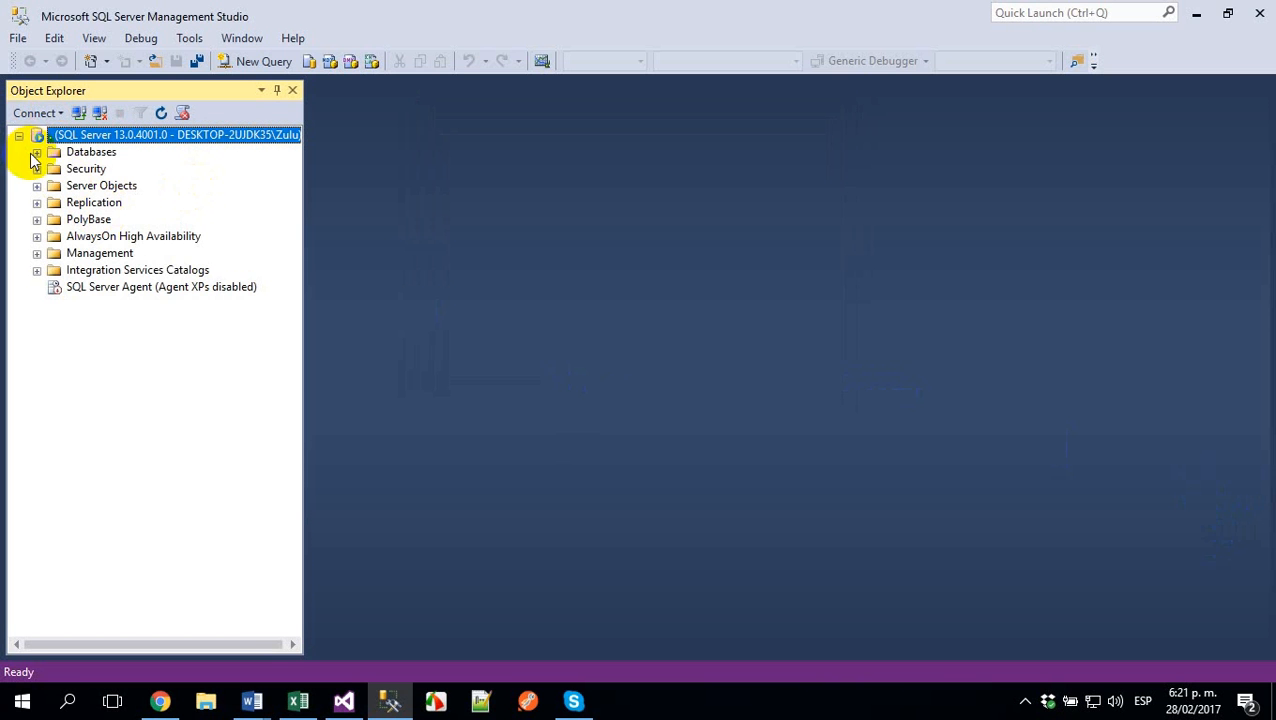
click(36, 153)
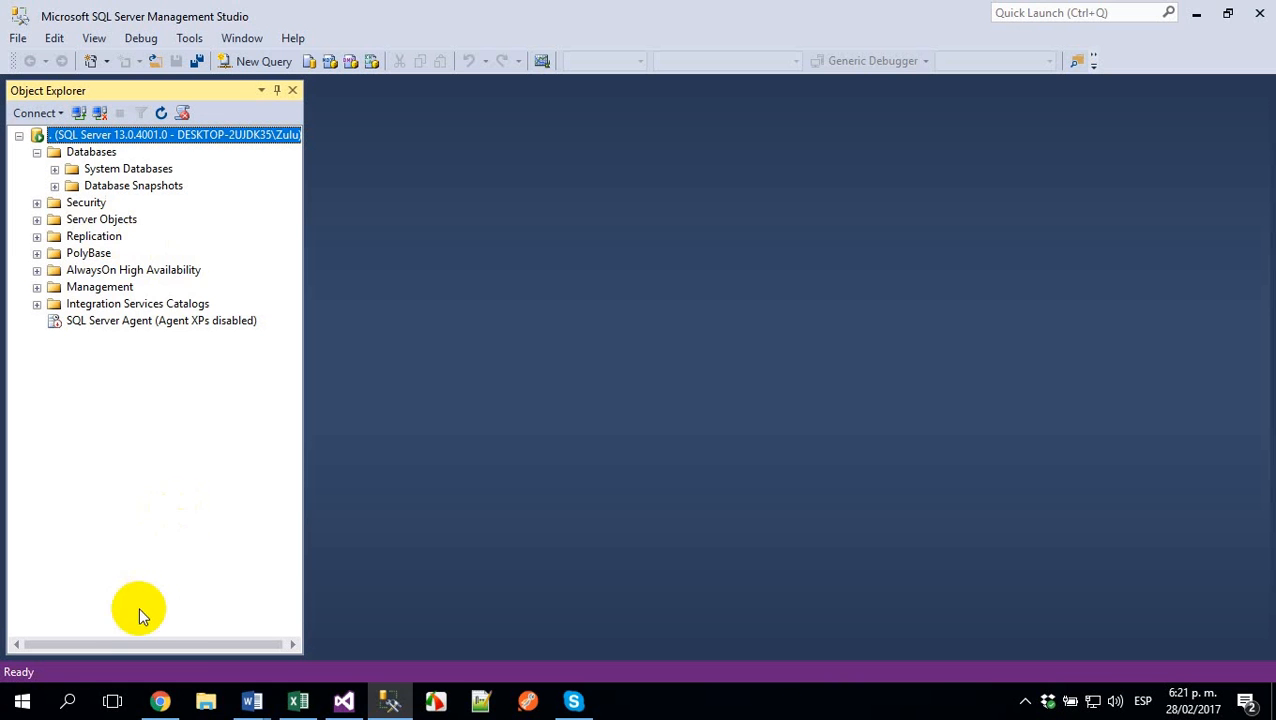
- Switch to Visual Studio and highlight the ZuluDB catalog name in the Local connection string of Web.config
click(251, 703)
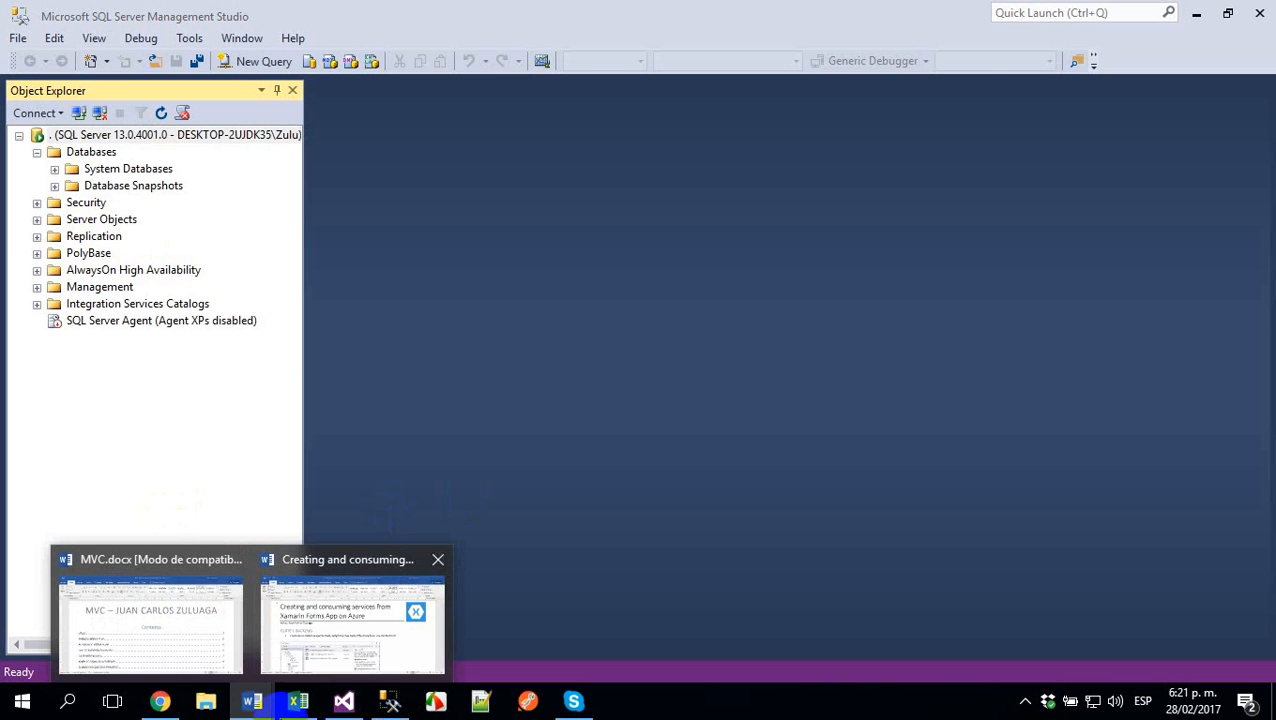
click(343, 701)
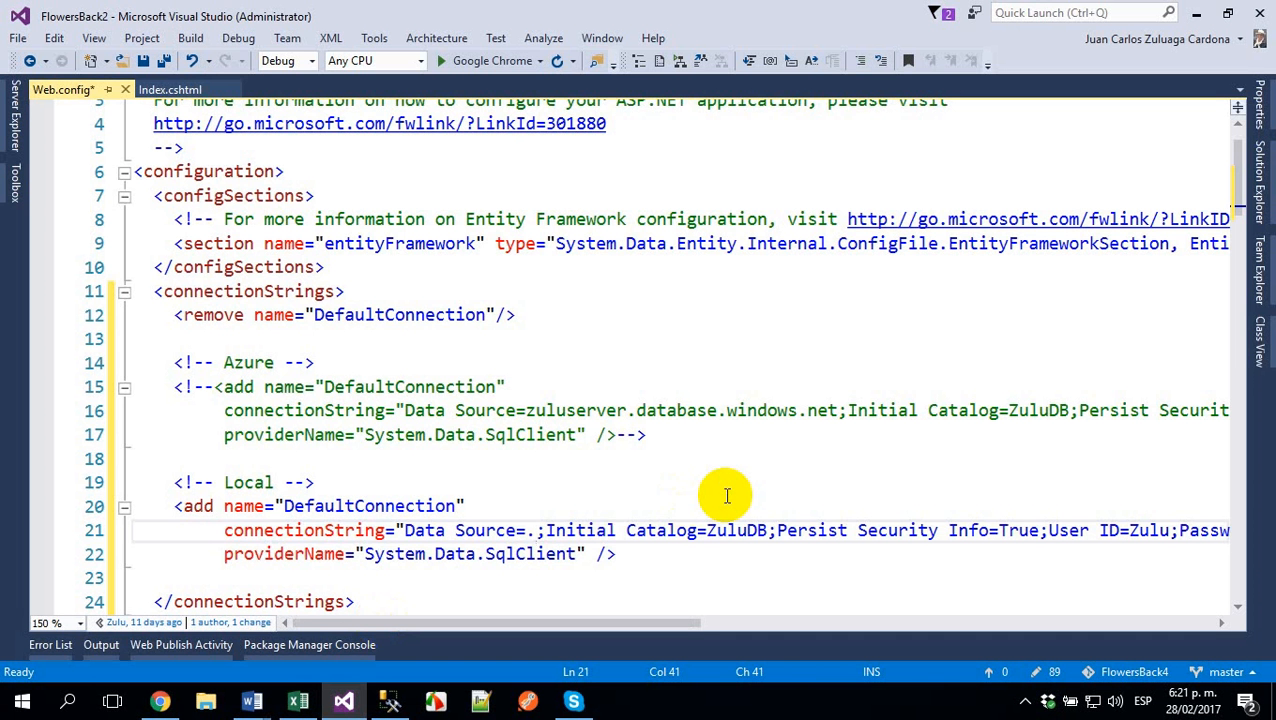
key(Right)
key(Right)
key(Right)
key(Right)
key(Right)
key(Right)
key(Right)
key(Right)
key(Right)
key(Right)
key(Right)
key(Right)
key(Right)
key(Right)
key(Right)
key(Right)
key(Right)
key(Right)
key(Left)
key(shift+Right)
key(shift+Right)
key(shift+Right)
key(shift+Right)
key(shift+Right)
key(shift+Right)
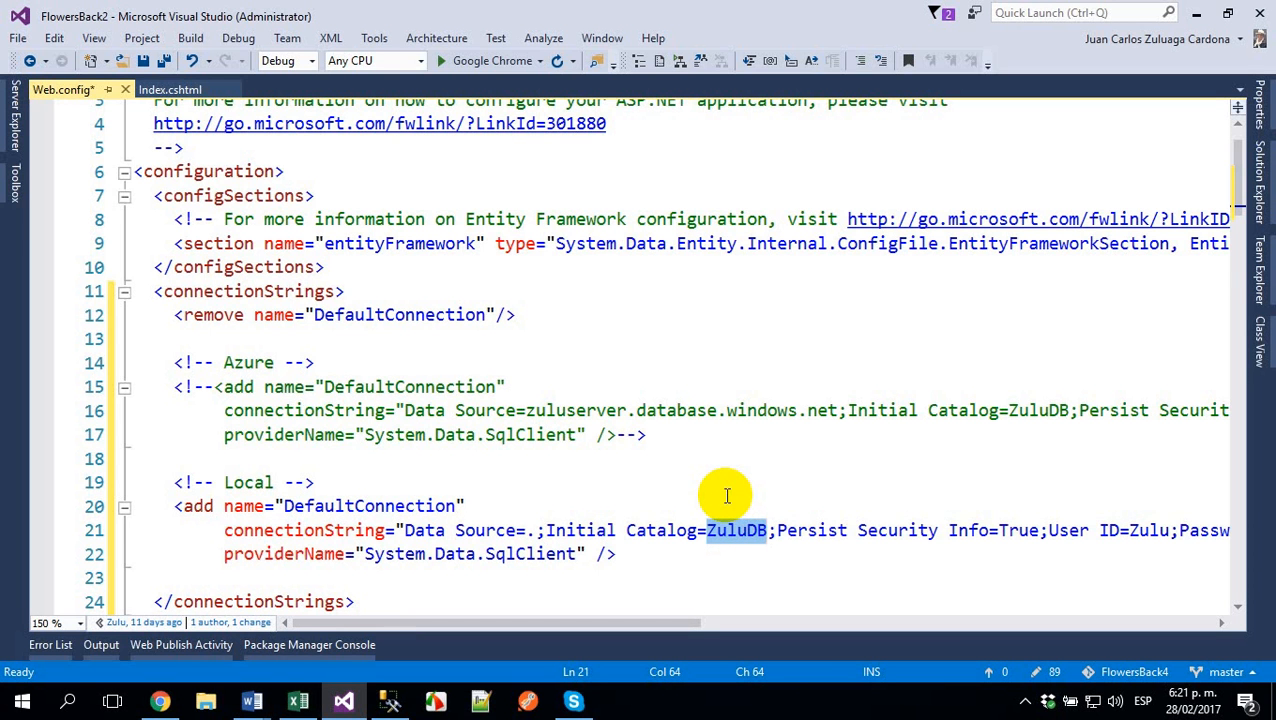
key(Right)
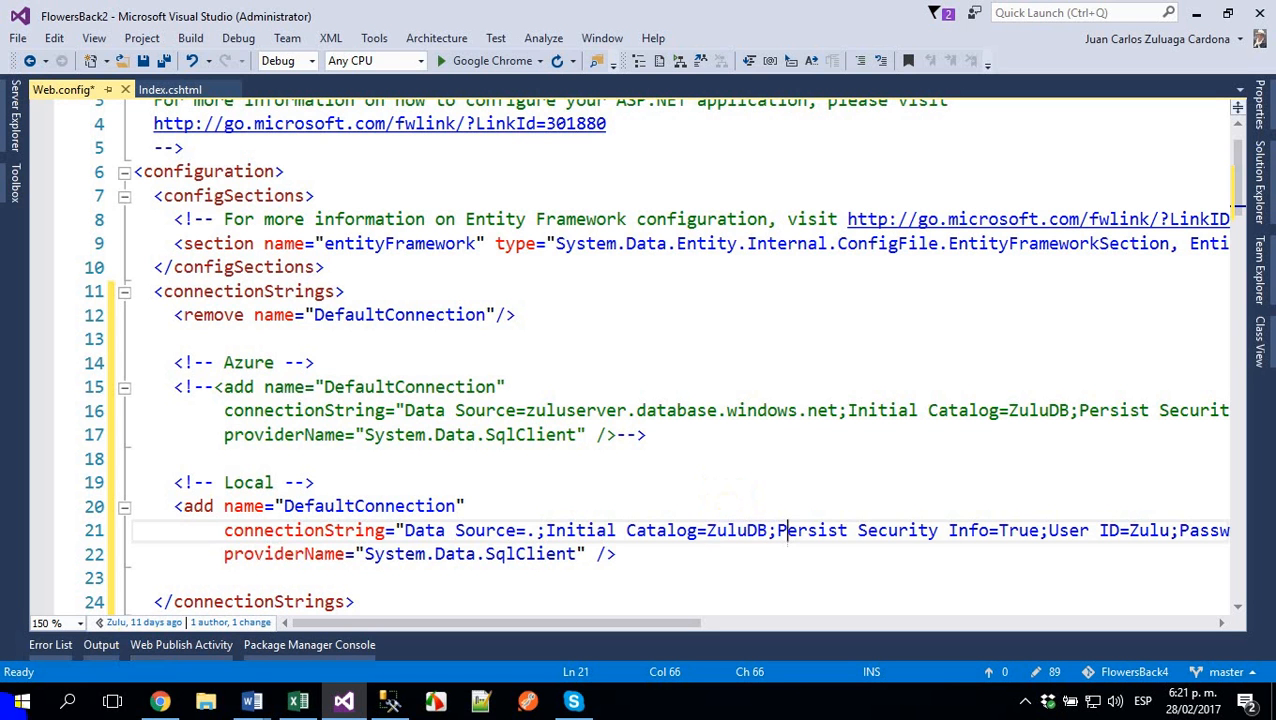
- Switch to MVC.docx in Word, go to the PUBLISH THE APP section and copy "Integrated Security=True" from the Local connection string
click(262, 704)
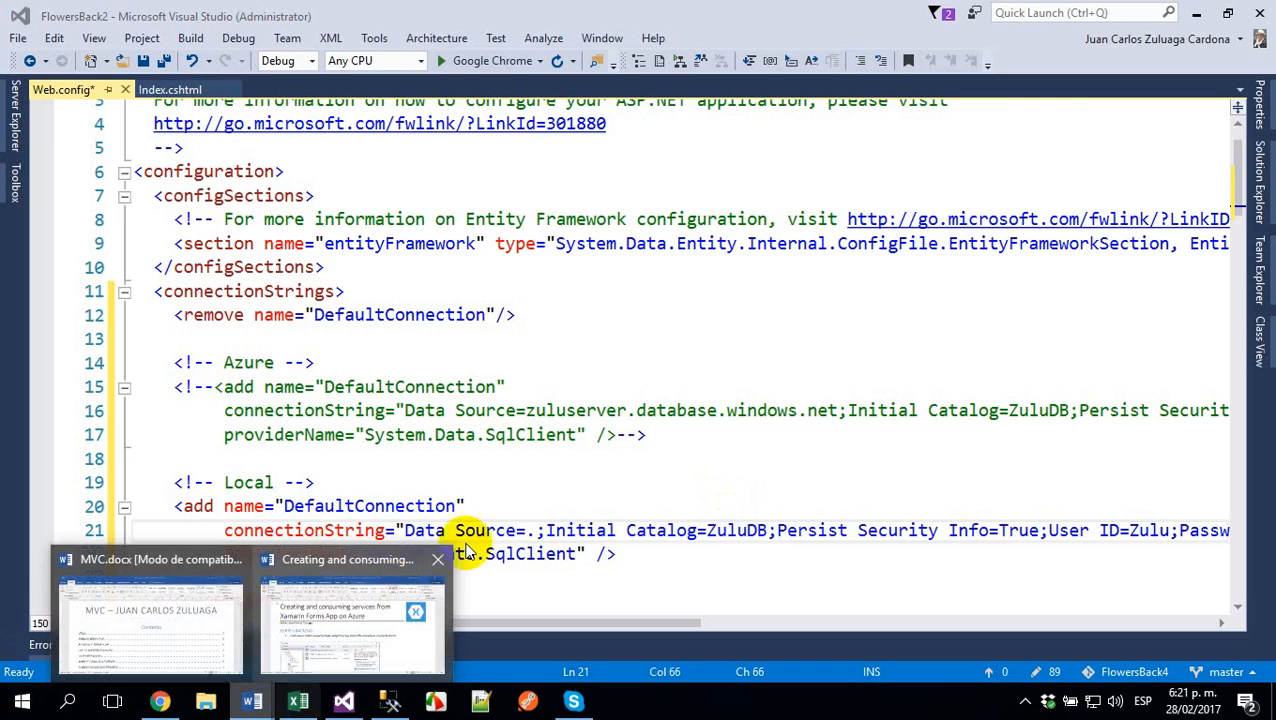
click(205, 608)
scroll(337, 508, down, 10)
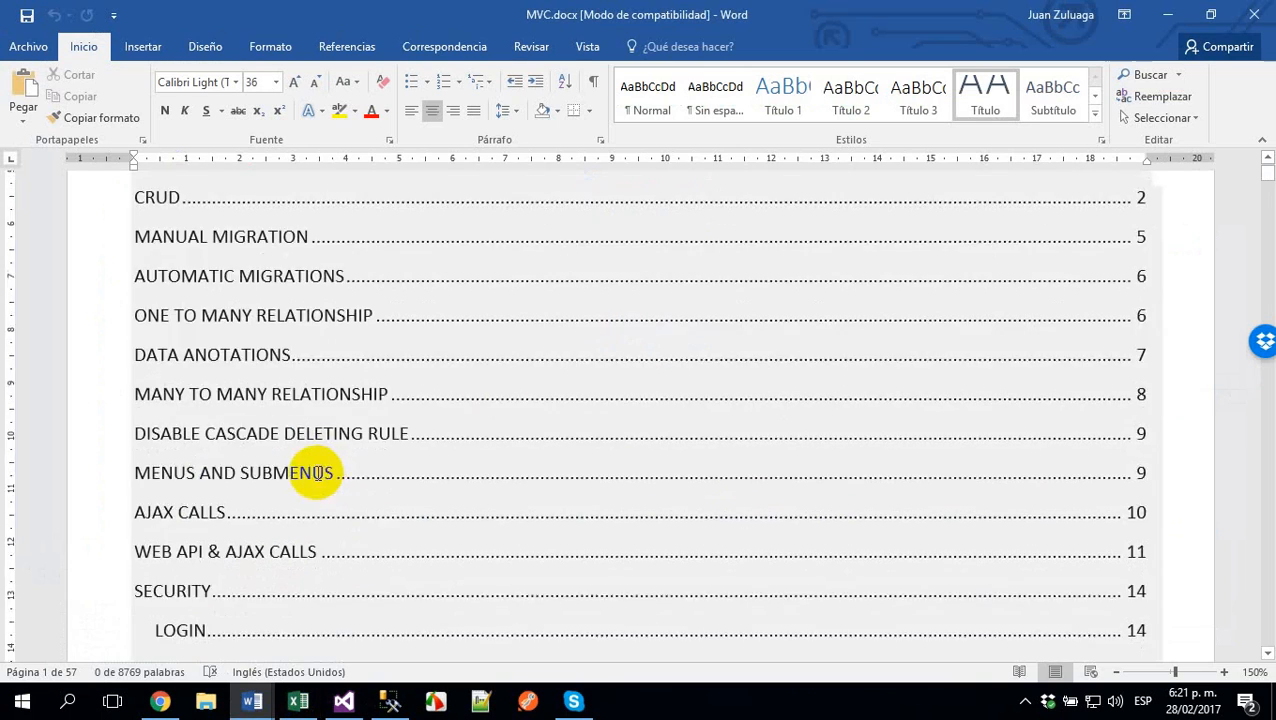
scroll(278, 326, up, 4)
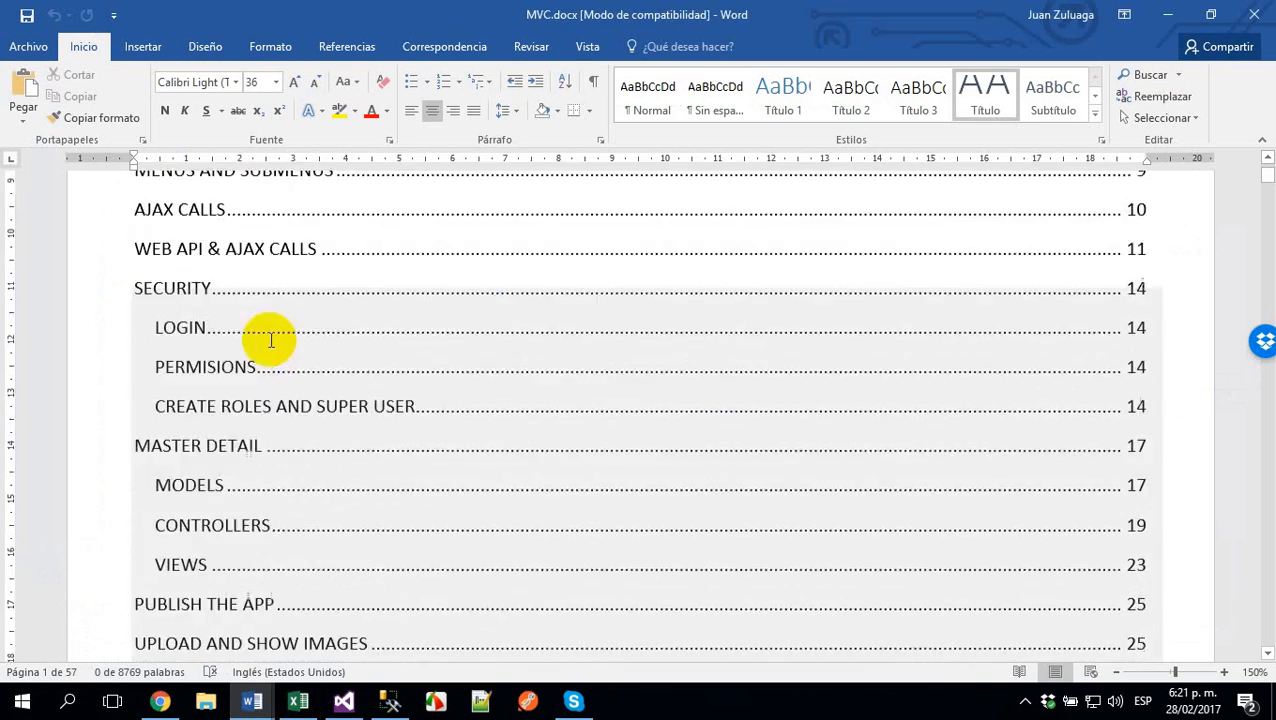
scroll(262, 439, down, 1)
scroll(291, 621, down, 1)
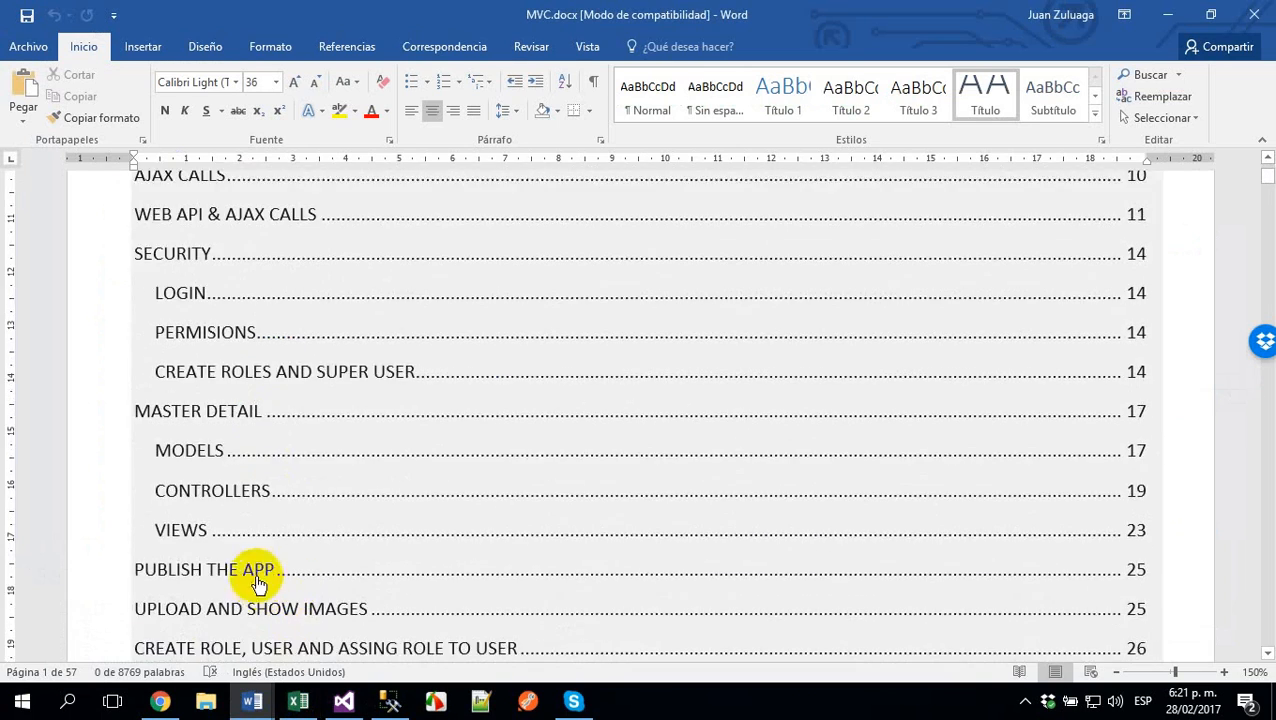
ctrl+click(270, 569)
scroll(561, 552, down, 3)
scroll(540, 545, down, 5)
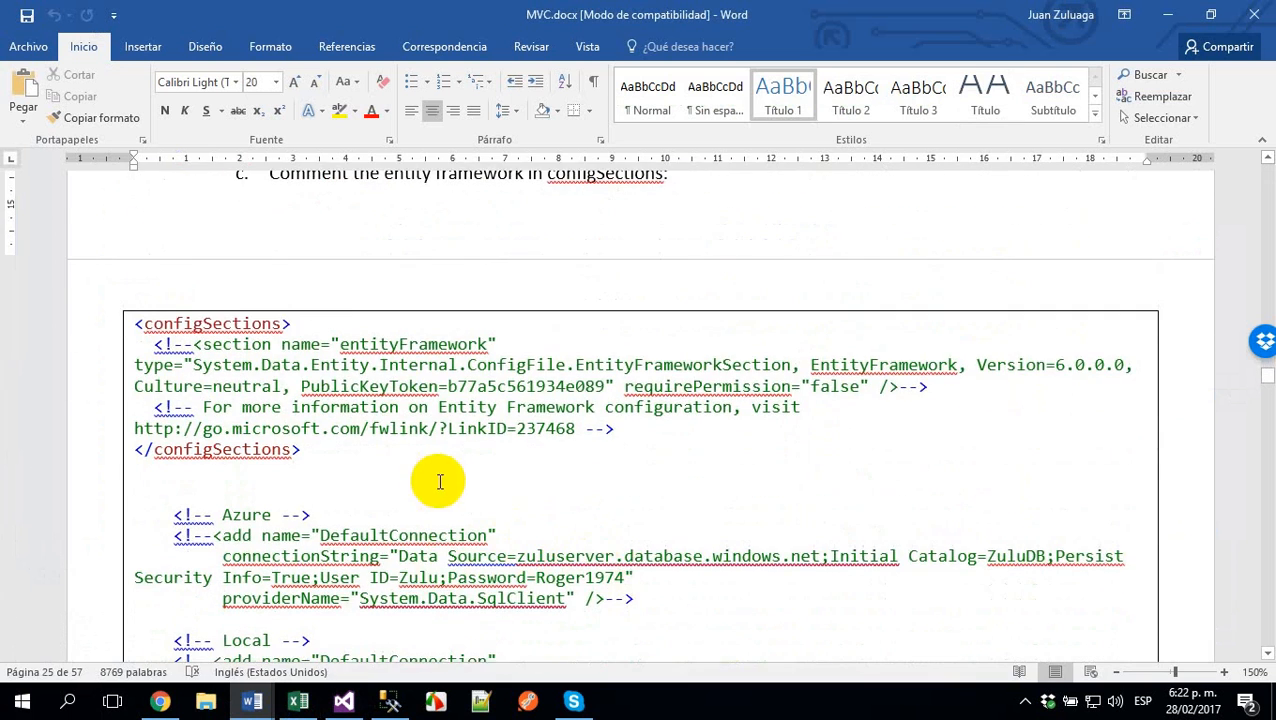
scroll(430, 484, down, 4)
drag(760, 485, 1048, 504)
key(ctrl+c)
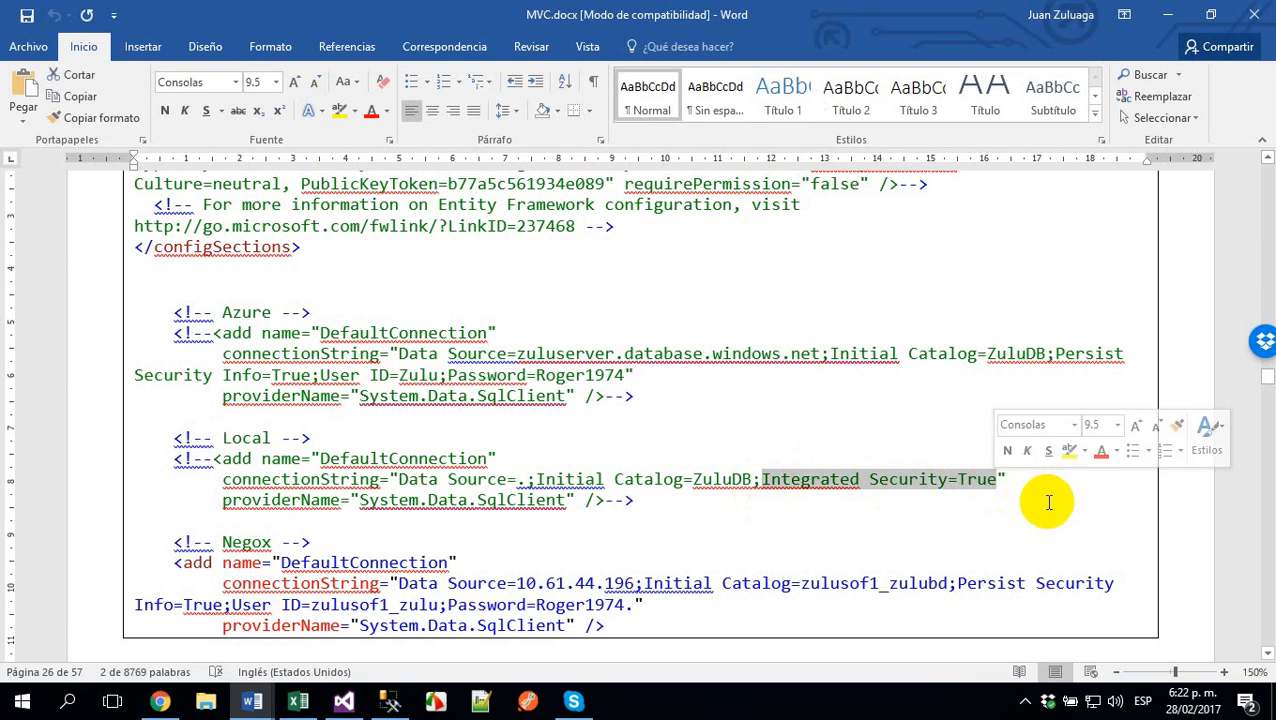
- In Visual Studio, replace everything after the ZuluDB catalog in the Local connection string with "Integrated Security=True"
key(alt+Tab)
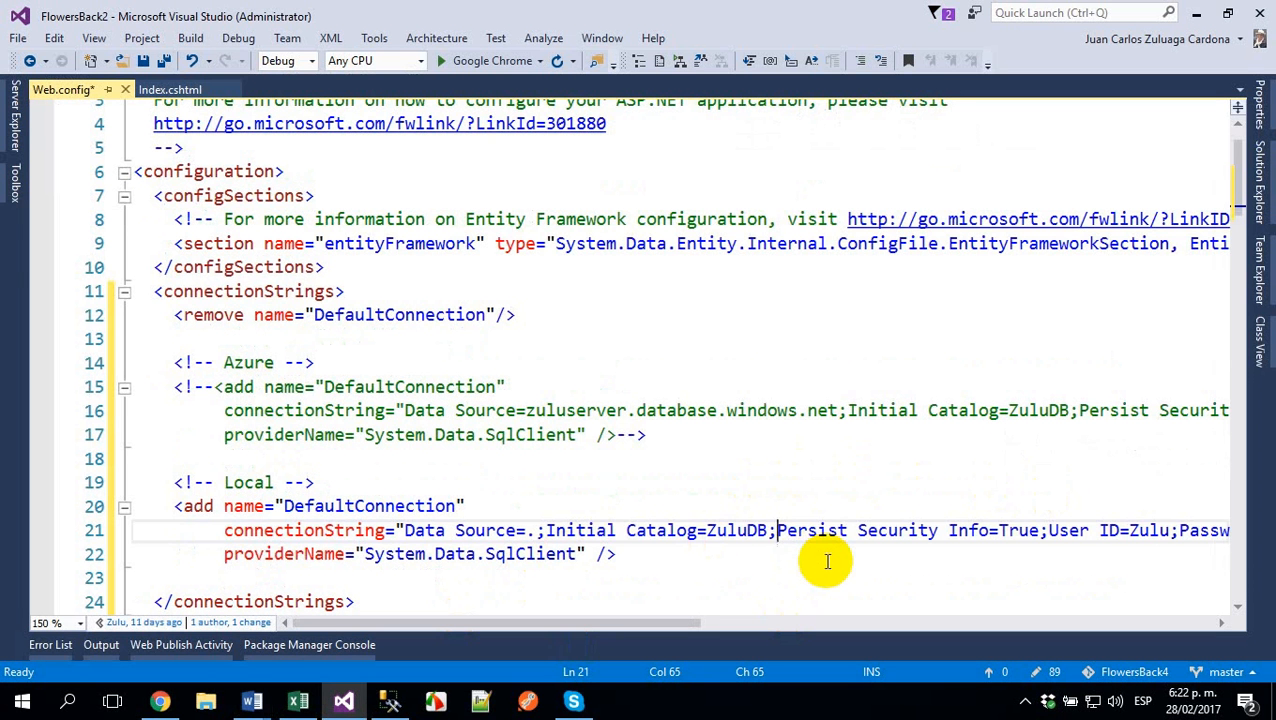
key(ctrl+shift+Right)
key(ctrl+shift+Right)
key(ctrl+shift+Right)
key(ctrl+shift+Right)
key(ctrl+shift+Right)
key(ctrl+shift+Right)
key(ctrl+shift+Right)
key(ctrl+shift+Right)
key(ctrl+shift+Right)
key(ctrl+shift+Right)
key(ctrl+shift+Right)
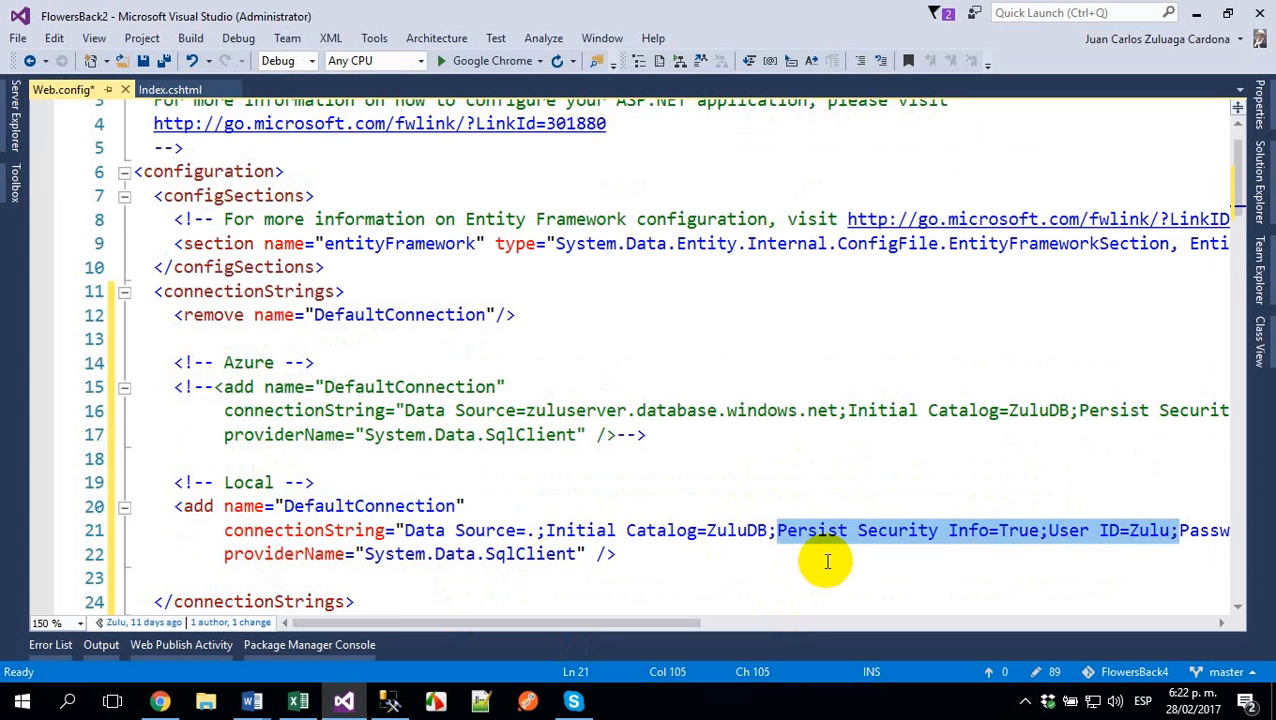
key(ctrl+shift+Right)
key(ctrl+shift+Right)
key(ctrl+shift+Right)
key(shift+Left)
key(ctrl+v)
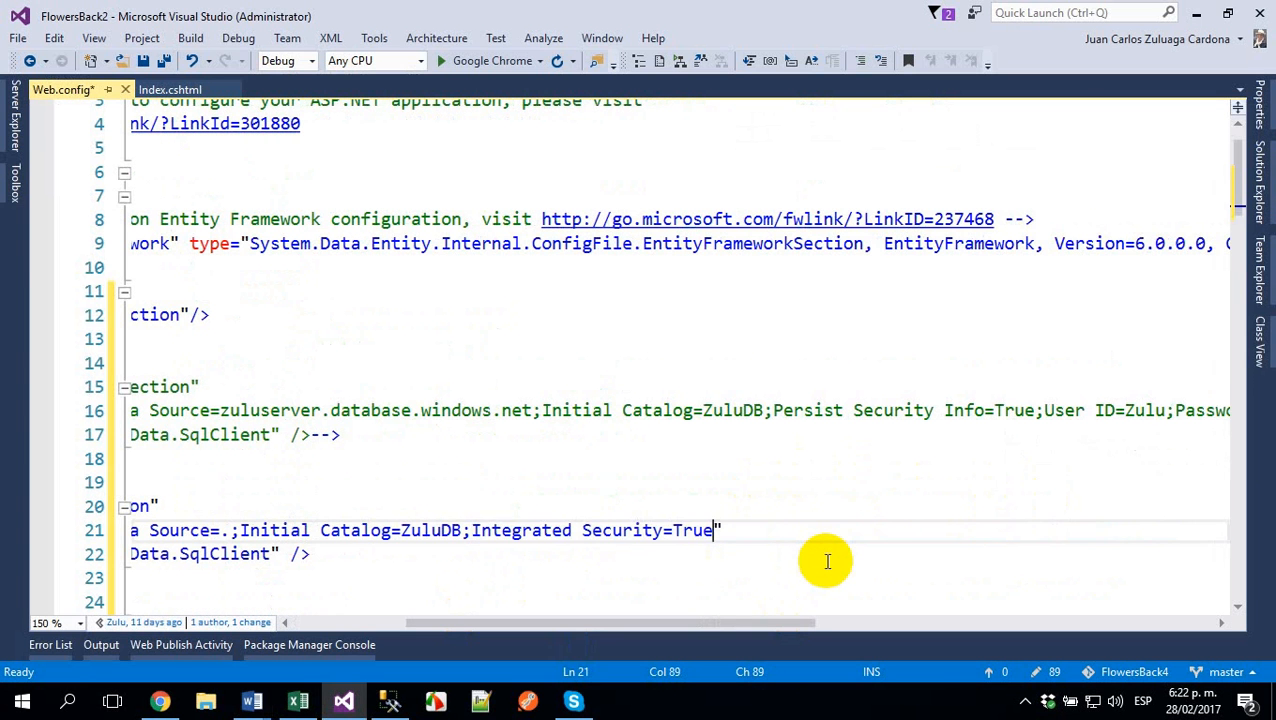
key(Home)
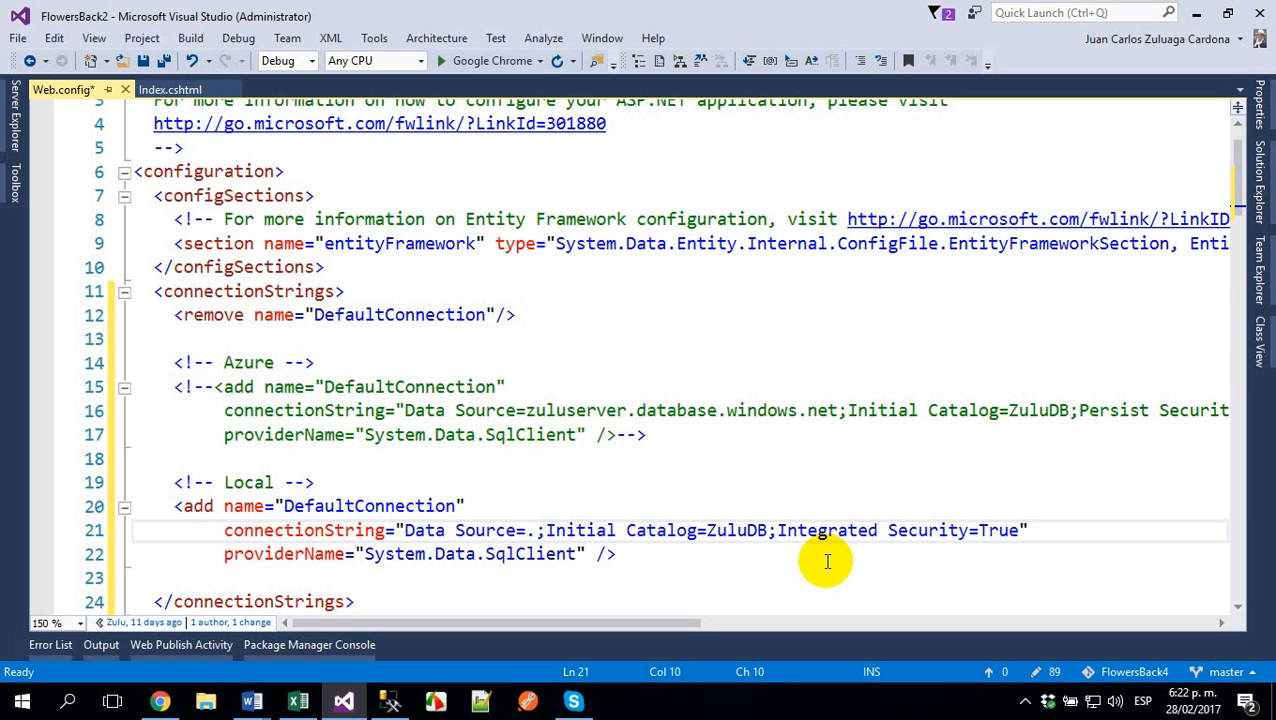
- Switch to SQL Server Management Studio and refresh the Databases folder to check which databases exist
click(390, 700)
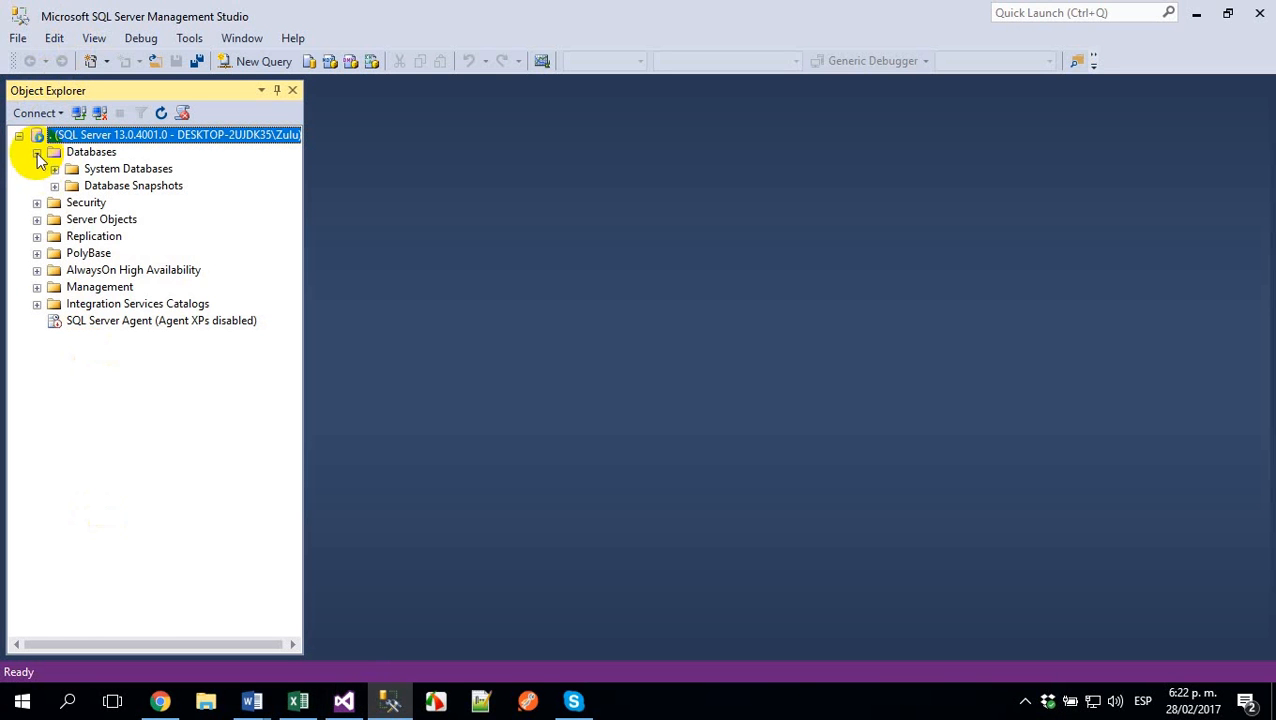
click(85, 152)
click(163, 114)
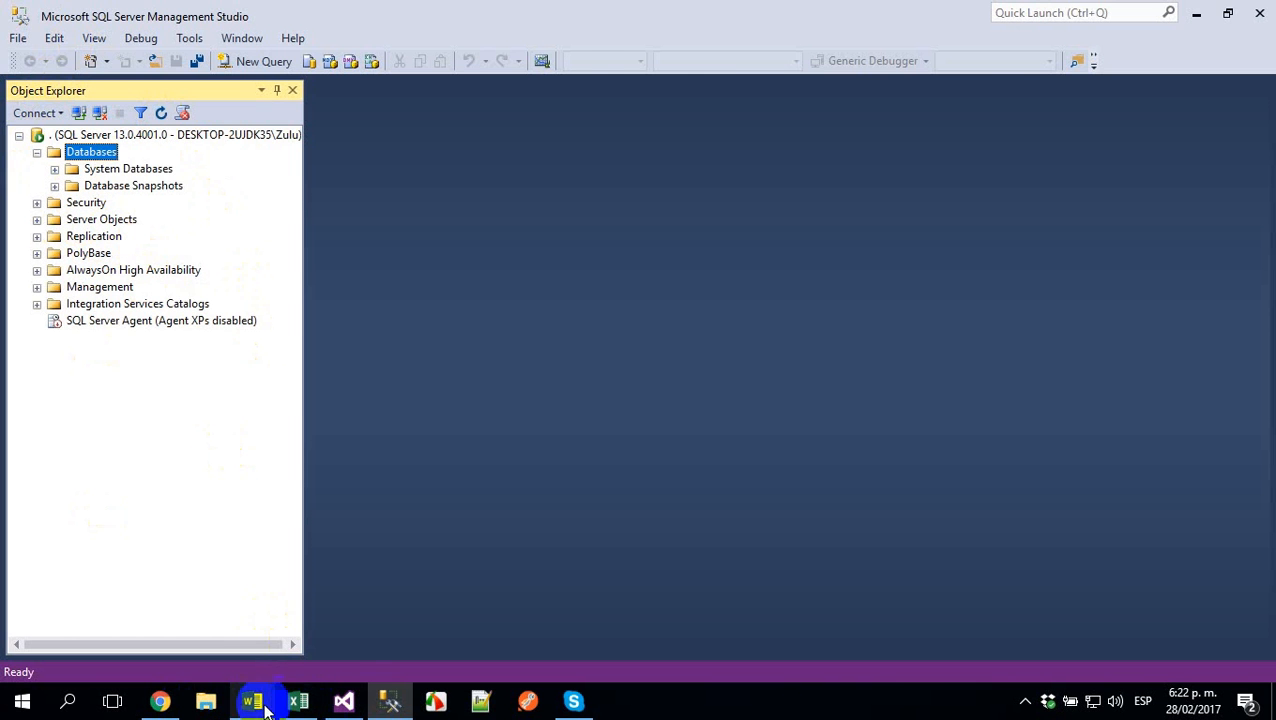
- Switch to Visual Studio, run the web project in Google Chrome and open the site's account registration page
click(343, 701)
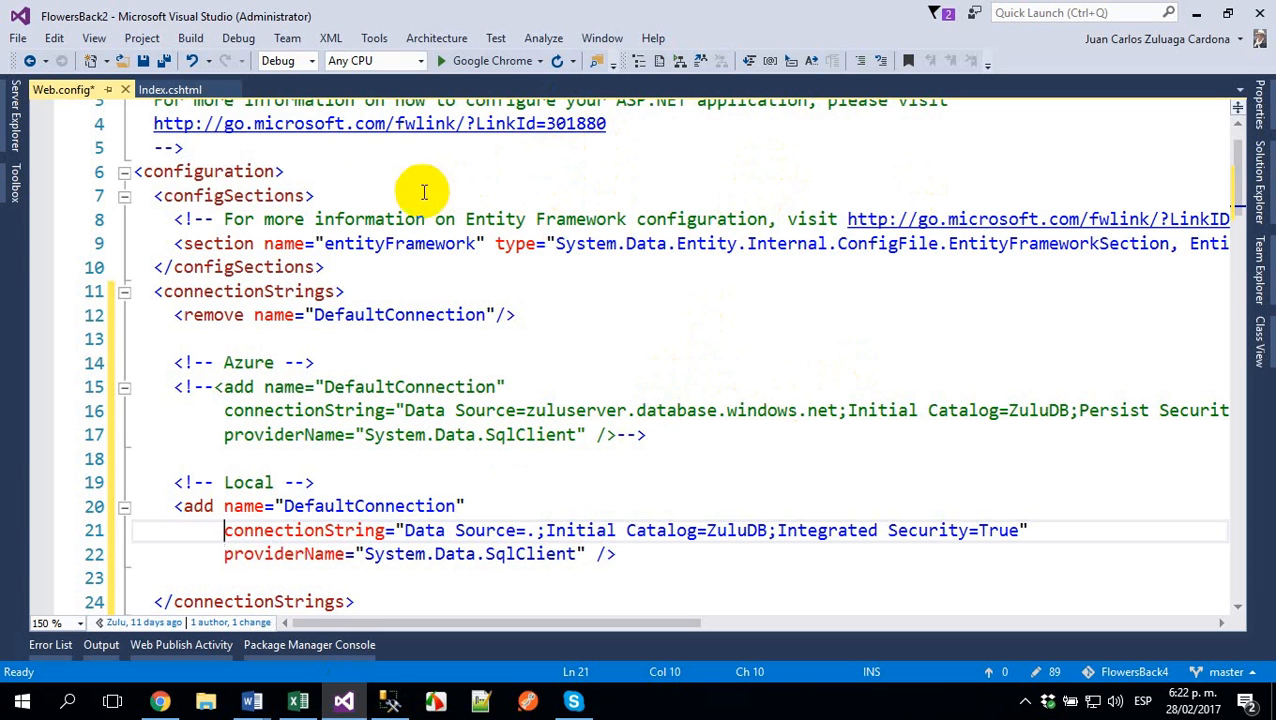
click(493, 62)
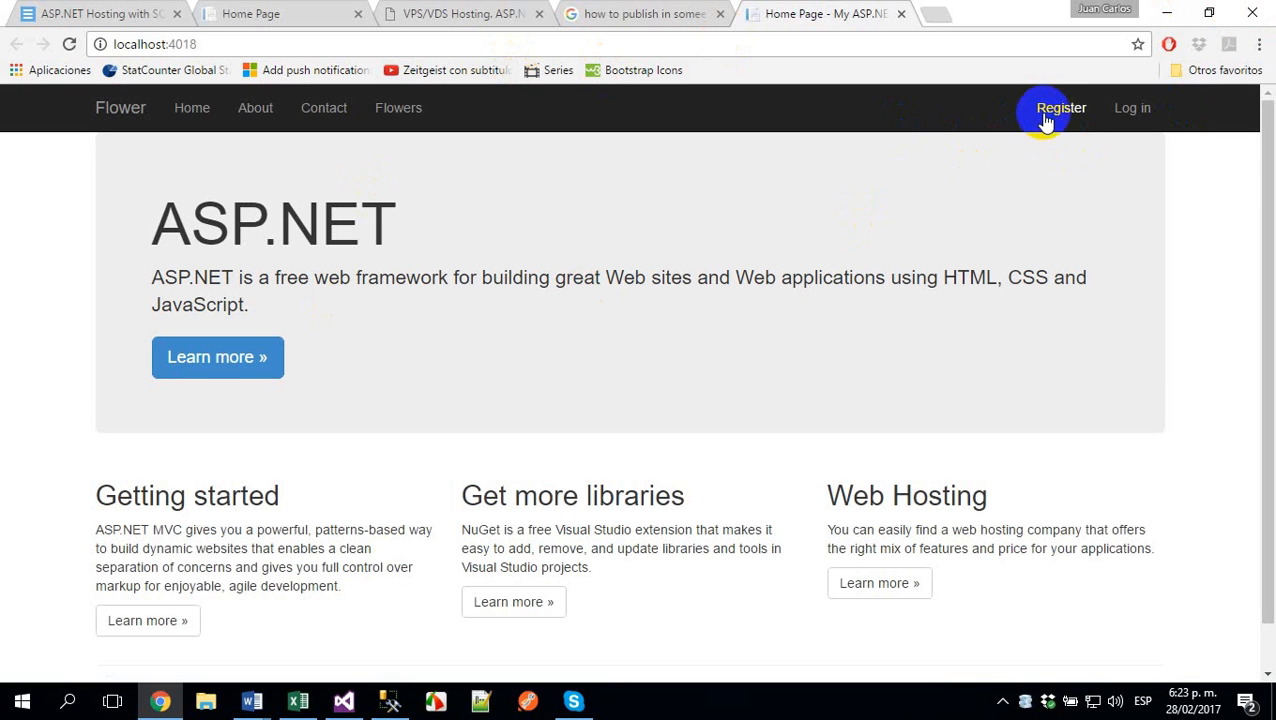
click(1045, 116)
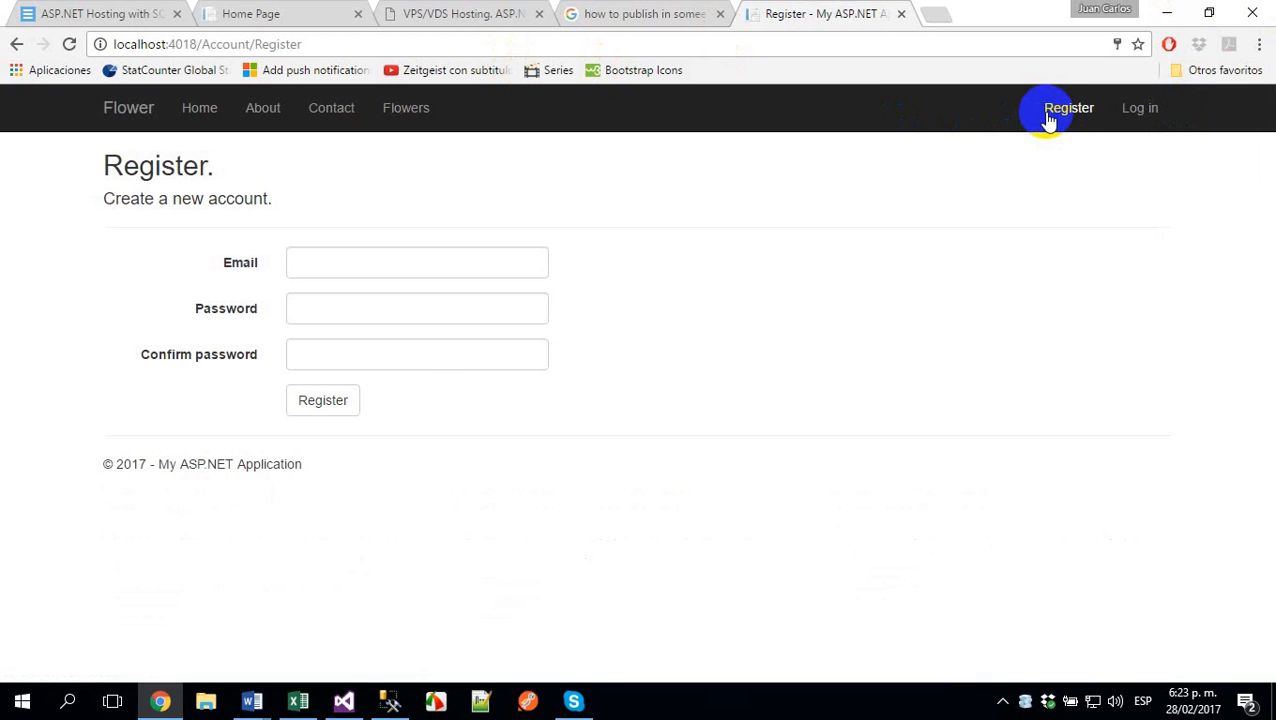
- Register a new account with the user's email, entering the account password and its confirmation
click(345, 265)
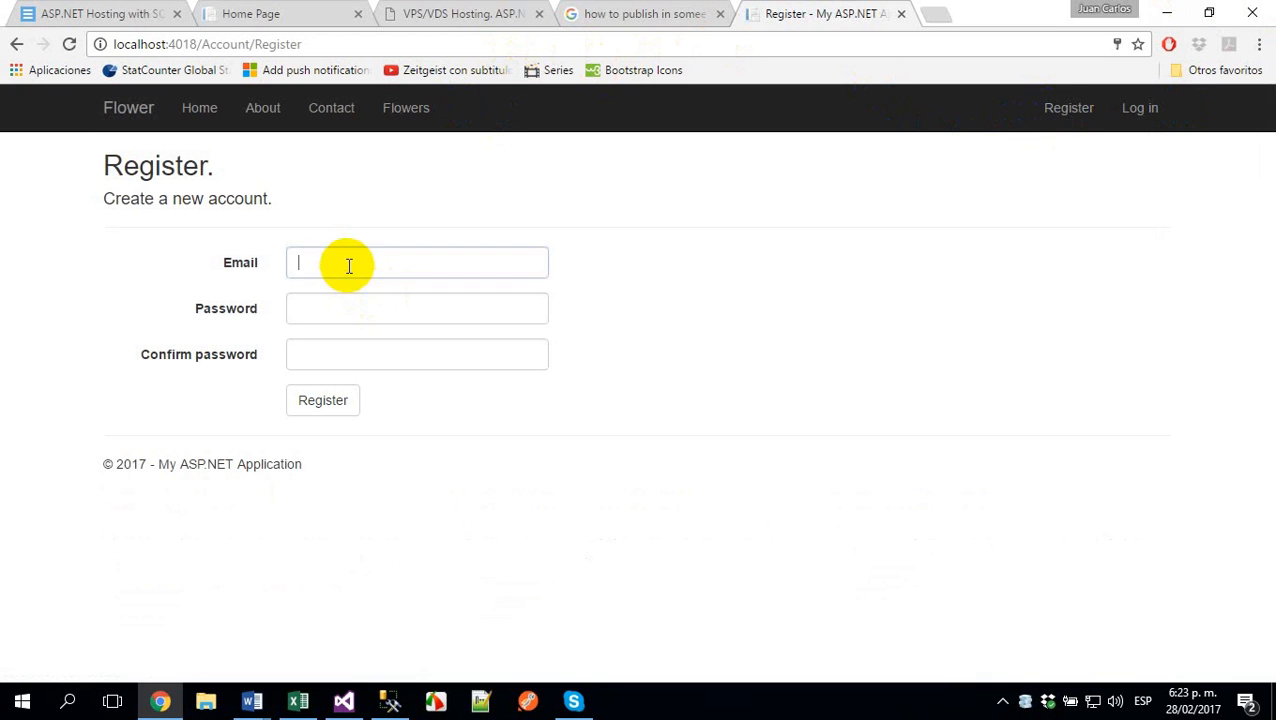
click(362, 292)
drag(370, 309, 3, 298)
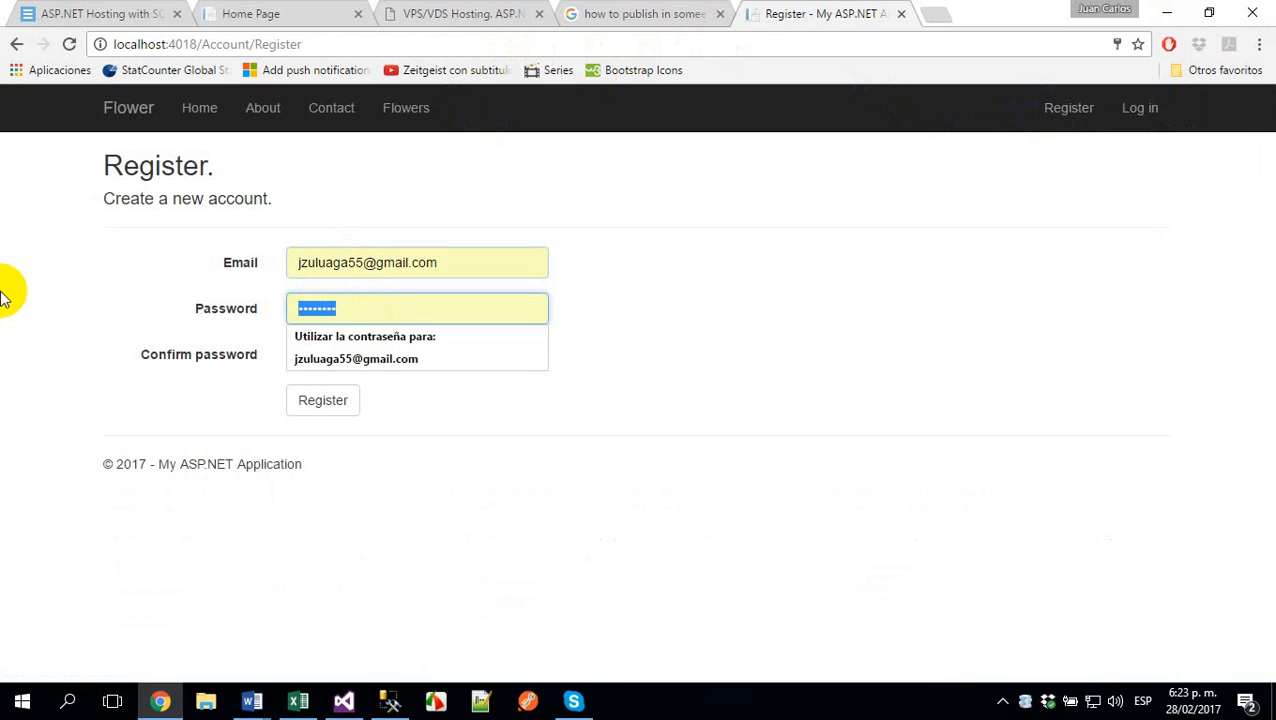
text(•••••••)
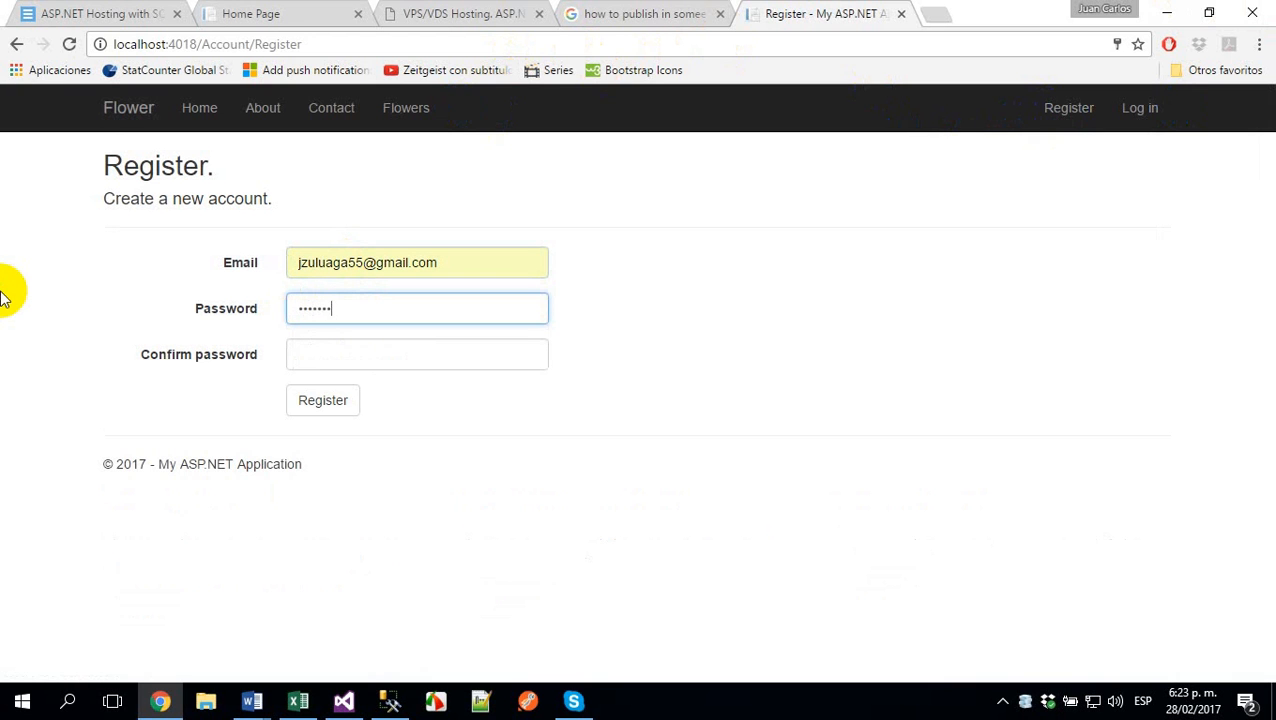
text(•)
key(Tab)
text(•••)
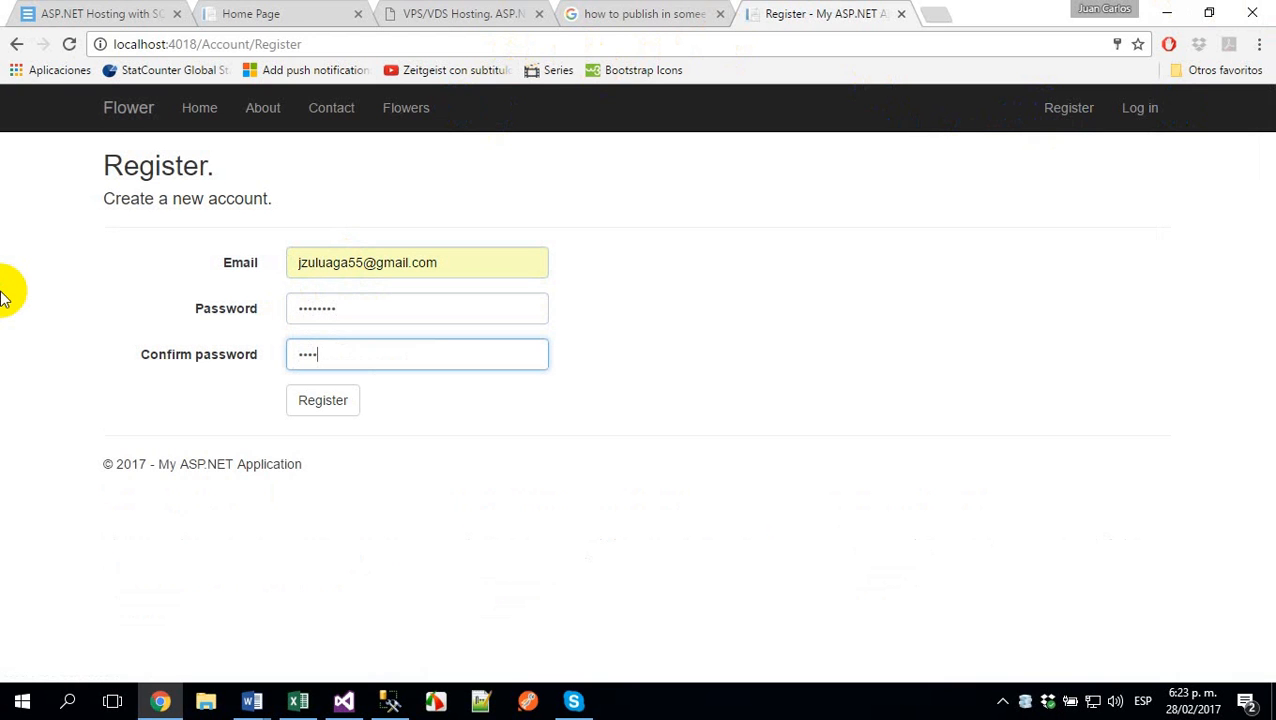
text(•••••)
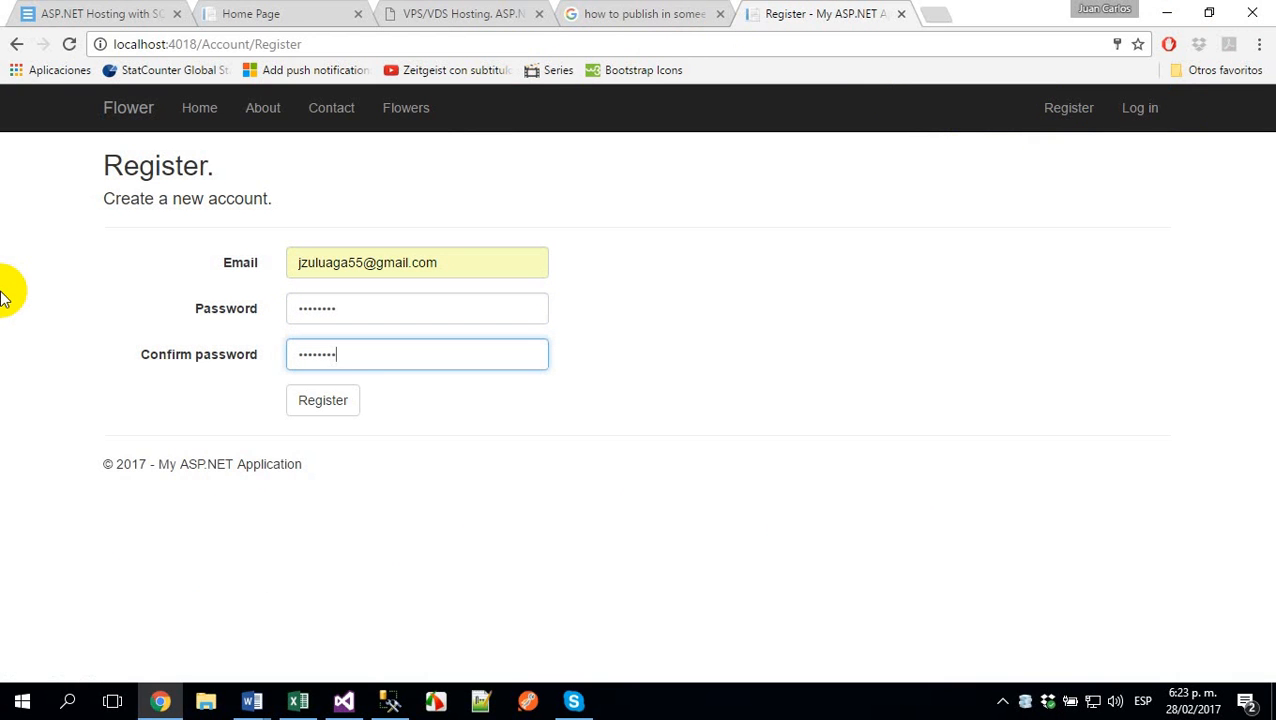
click(351, 406)
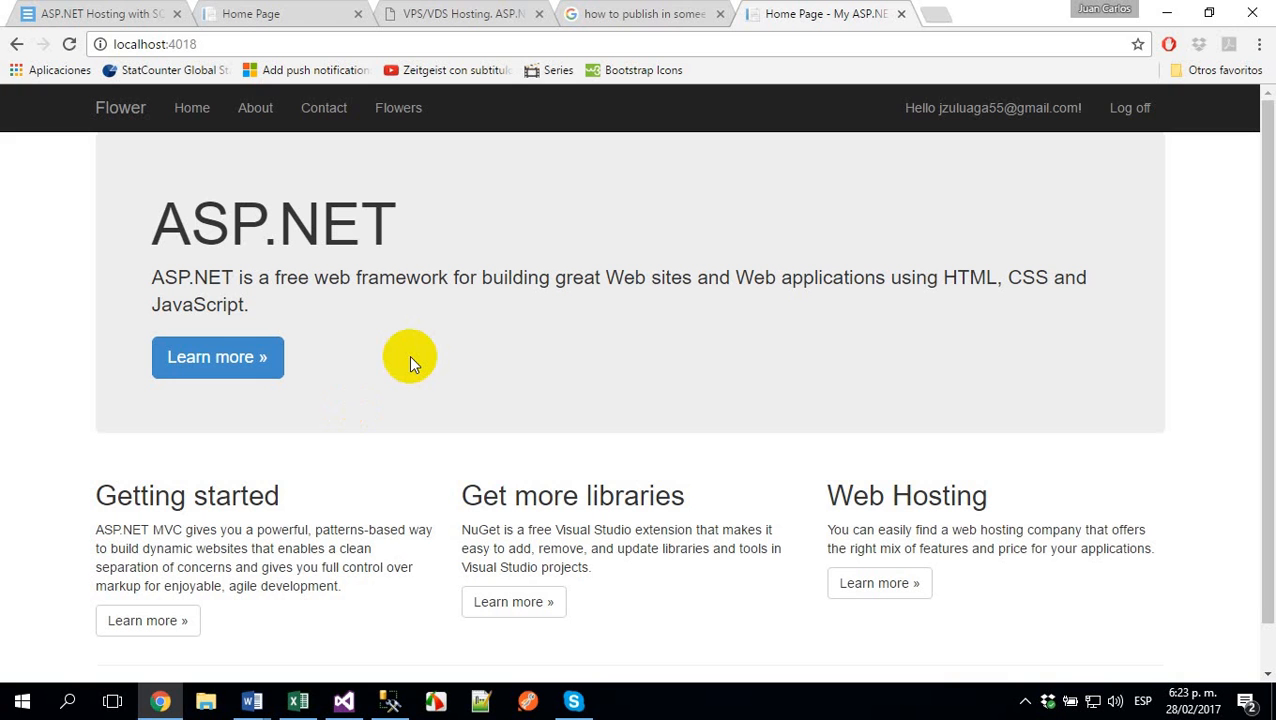
- Switch to SQL Server Management Studio, refresh the Databases folder and expand the tables of ZuluDB
click(390, 701)
click(161, 112)
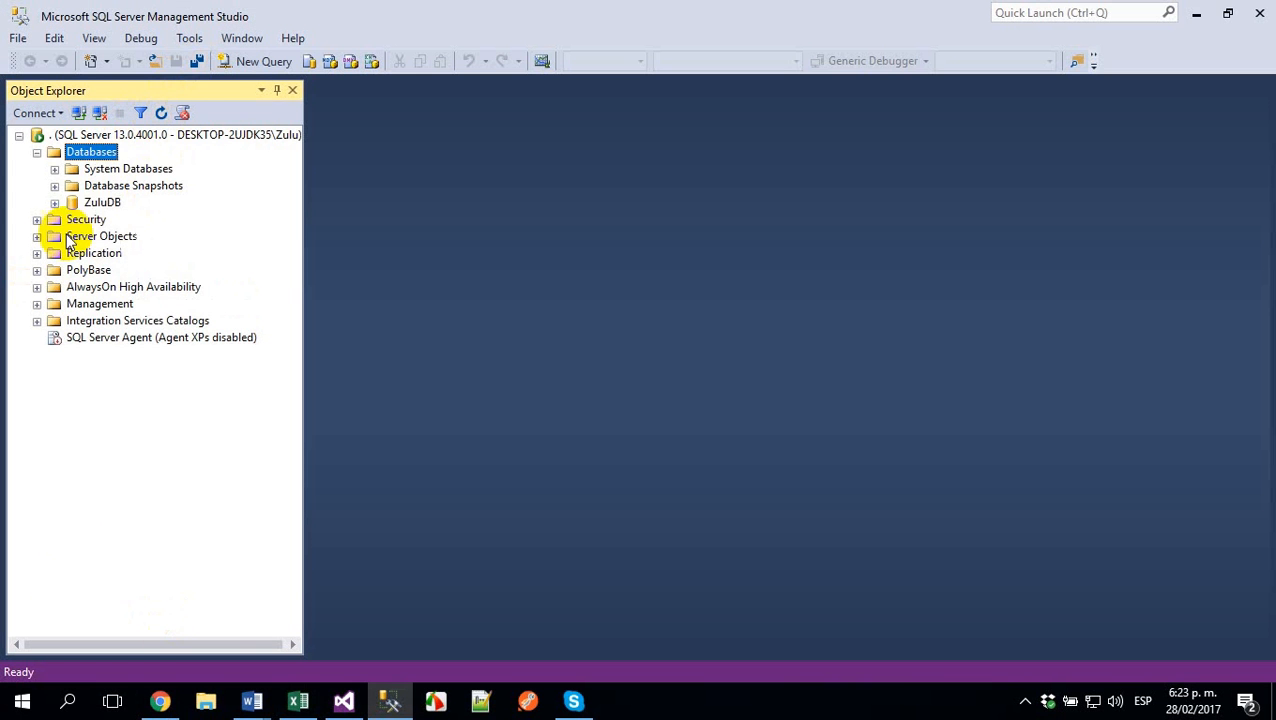
click(101, 203)
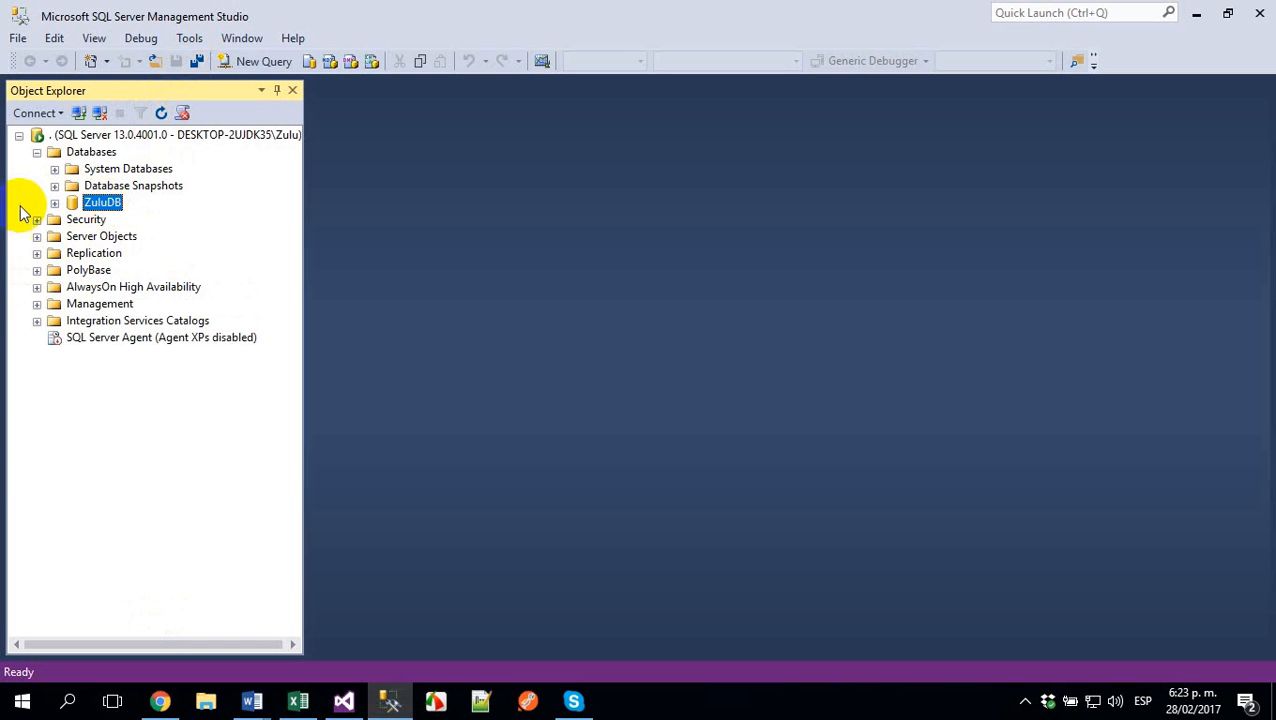
click(54, 203)
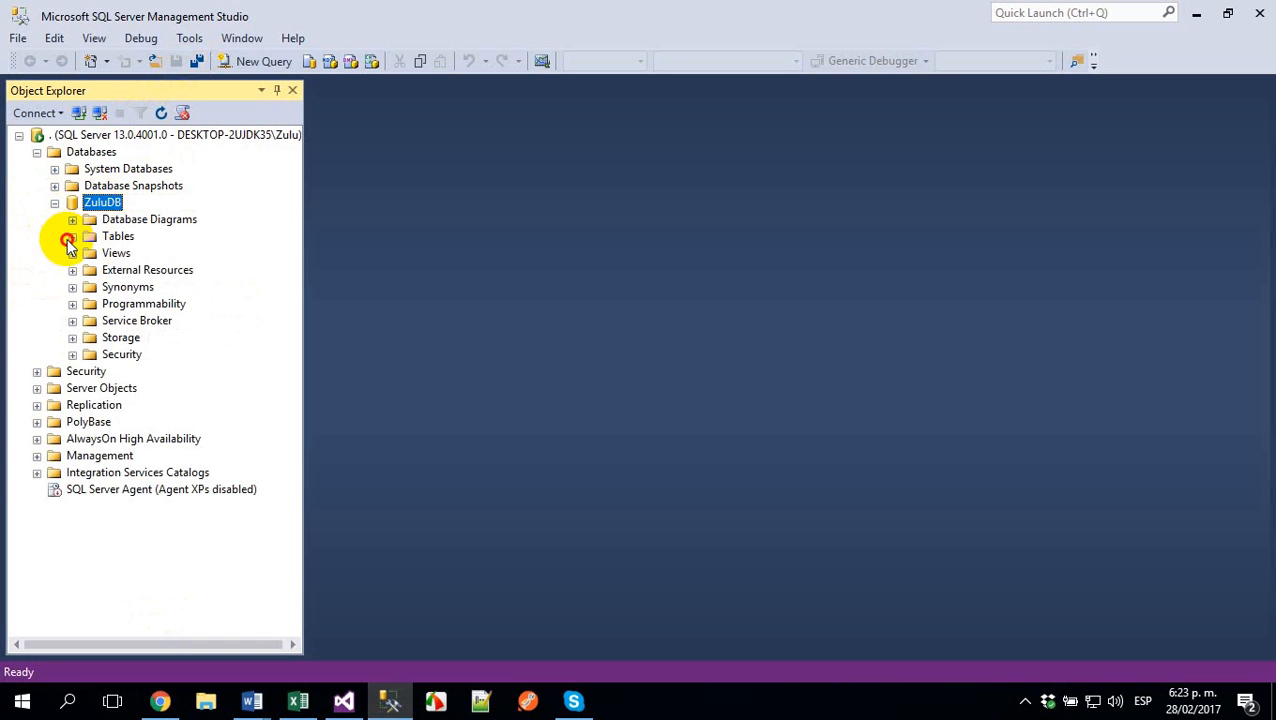
click(72, 236)
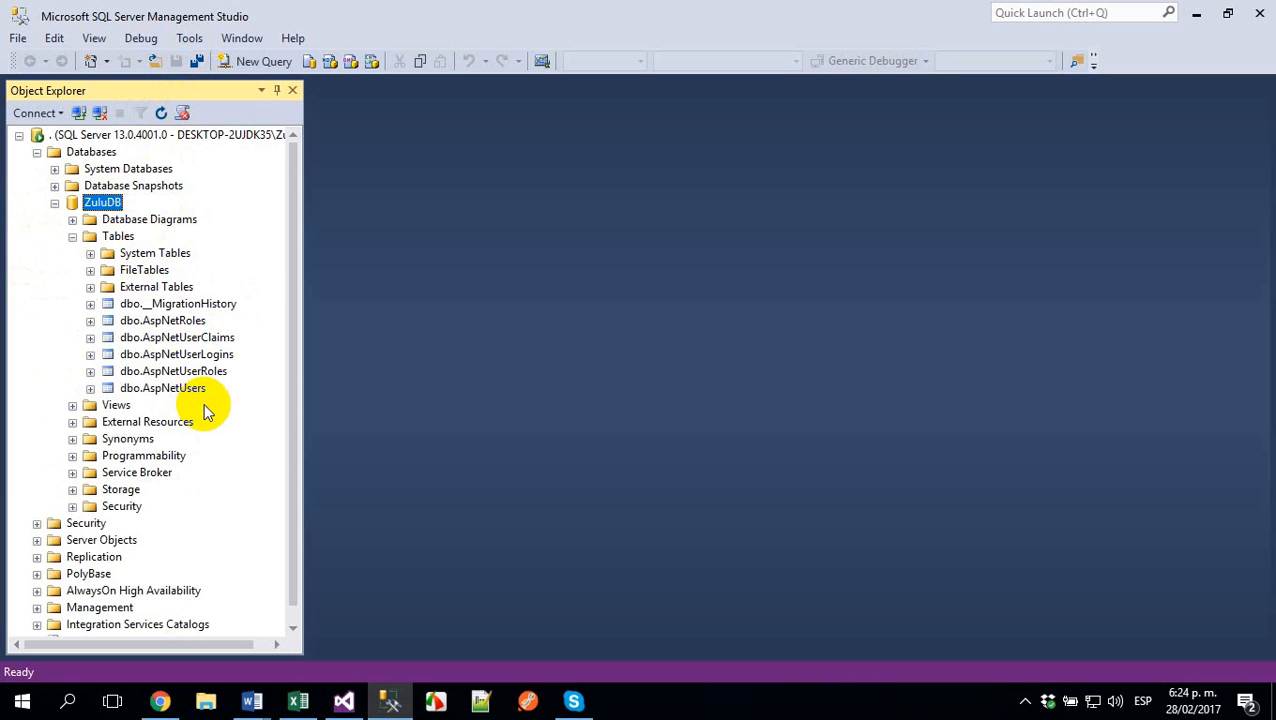
- Create the diagramming support objects for ZuluDB and start a new database diagram
click(155, 224)
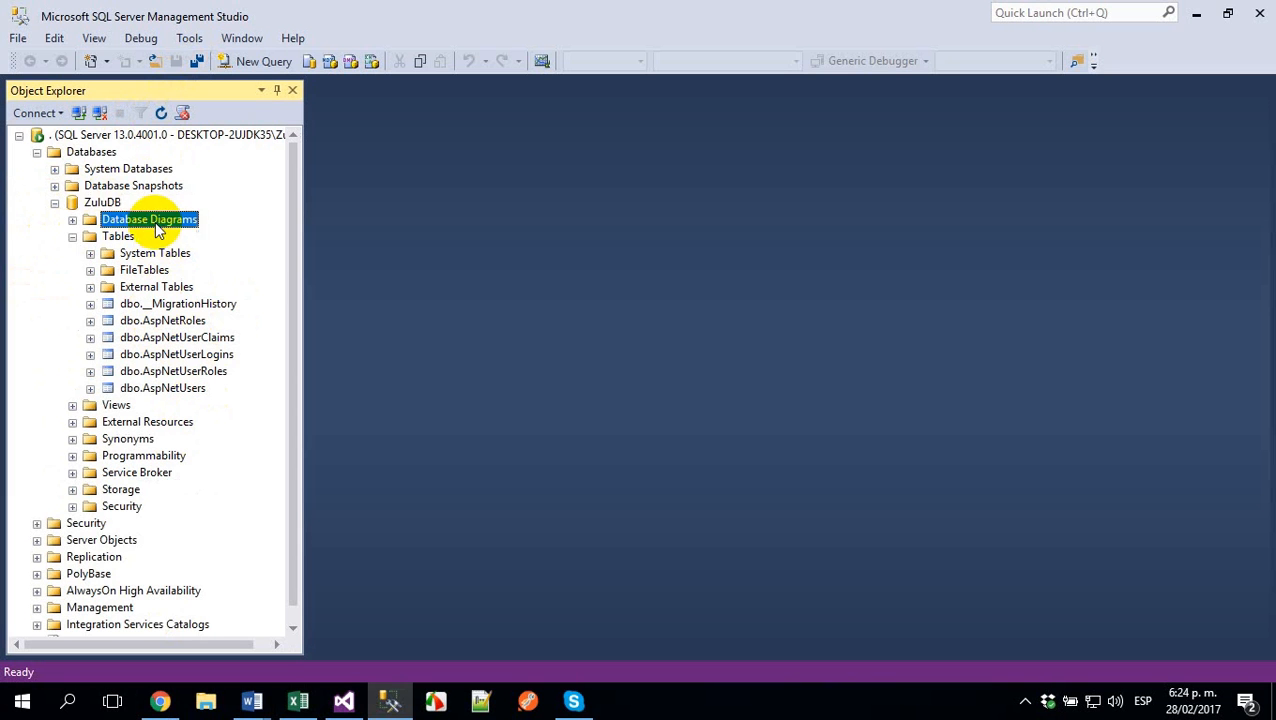
click(72, 219)
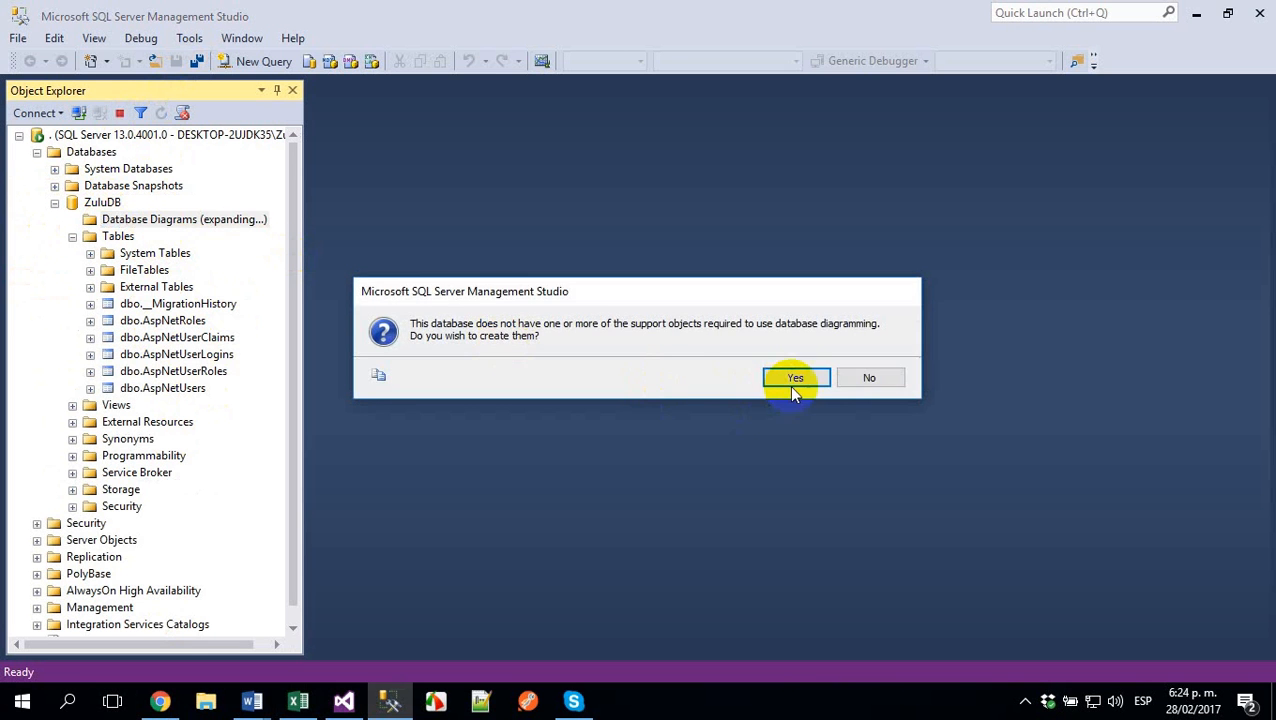
click(789, 385)
right_click(186, 224)
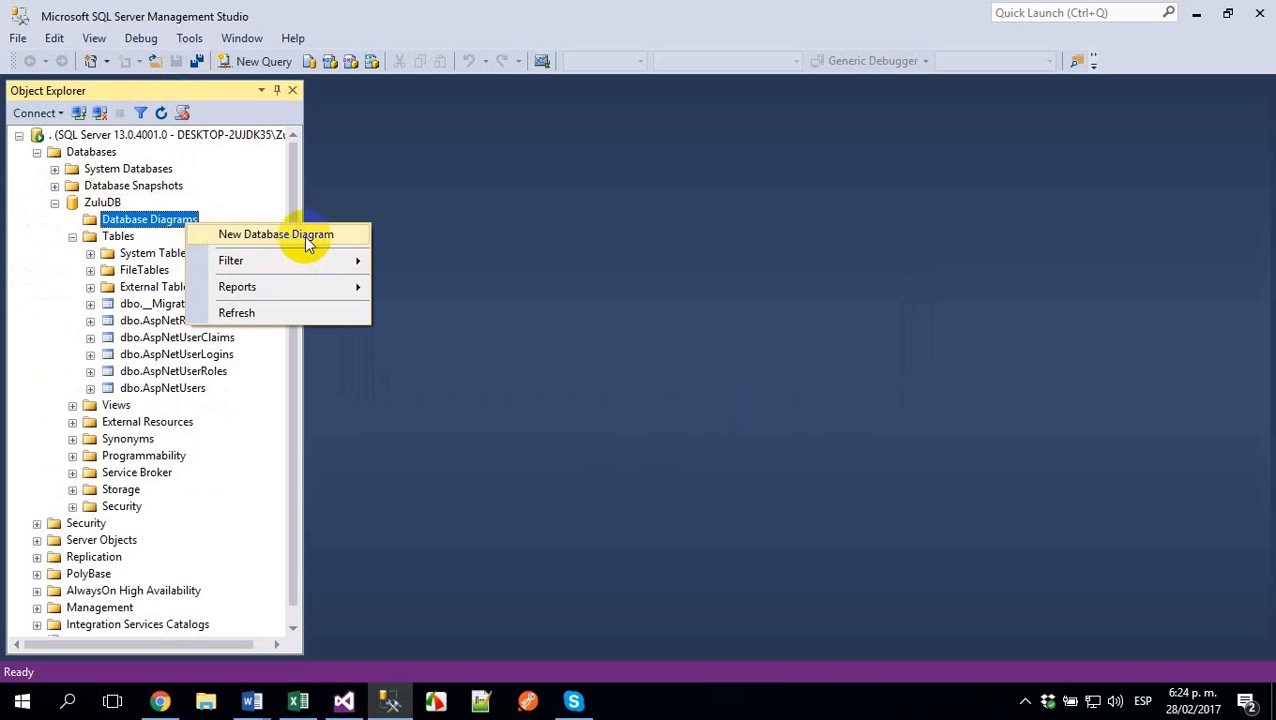
click(306, 236)
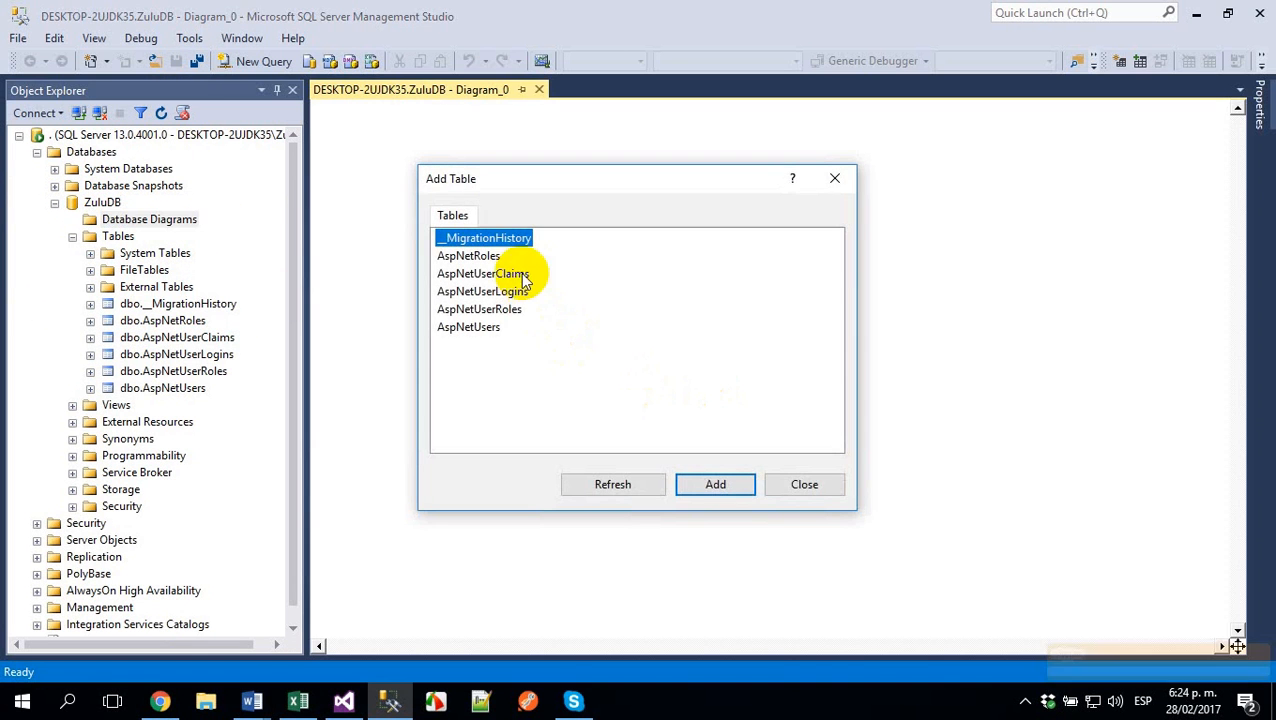
- Add the AspNetRoles, AspNetUserRoles and AspNetUsers tables to the new database diagram
click(485, 312)
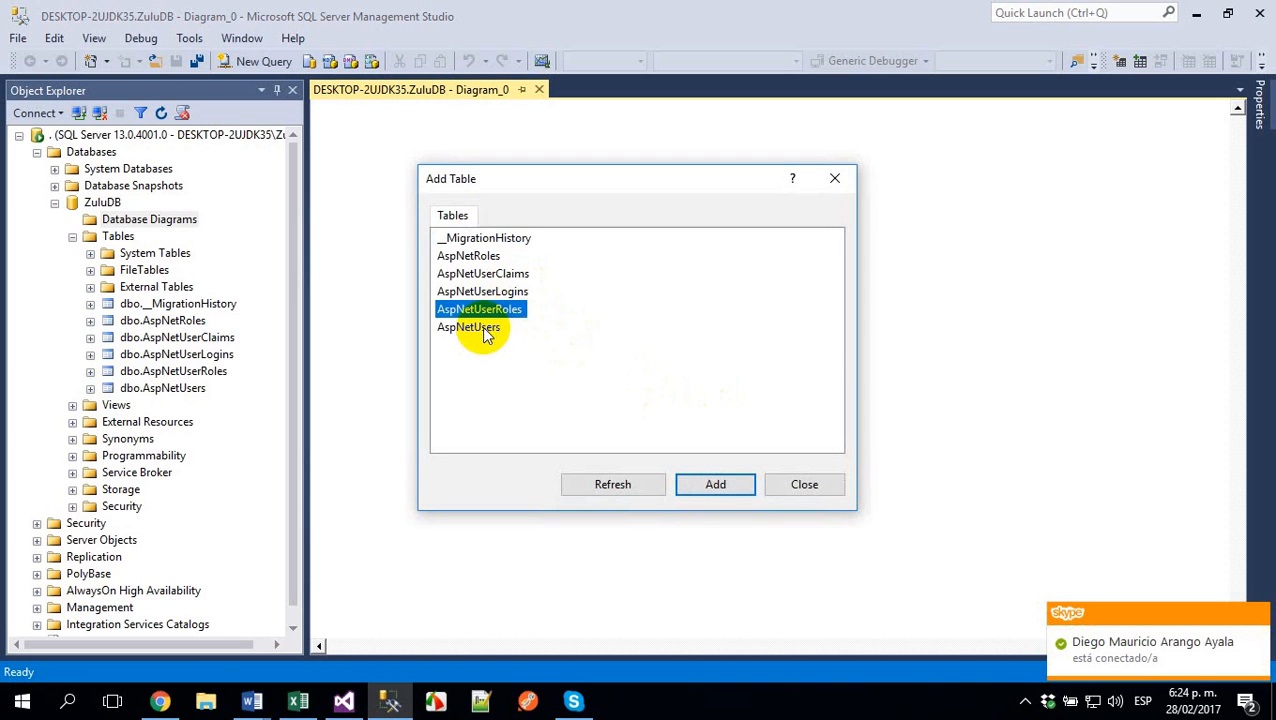
ctrl+click(487, 328)
ctrl+click(468, 256)
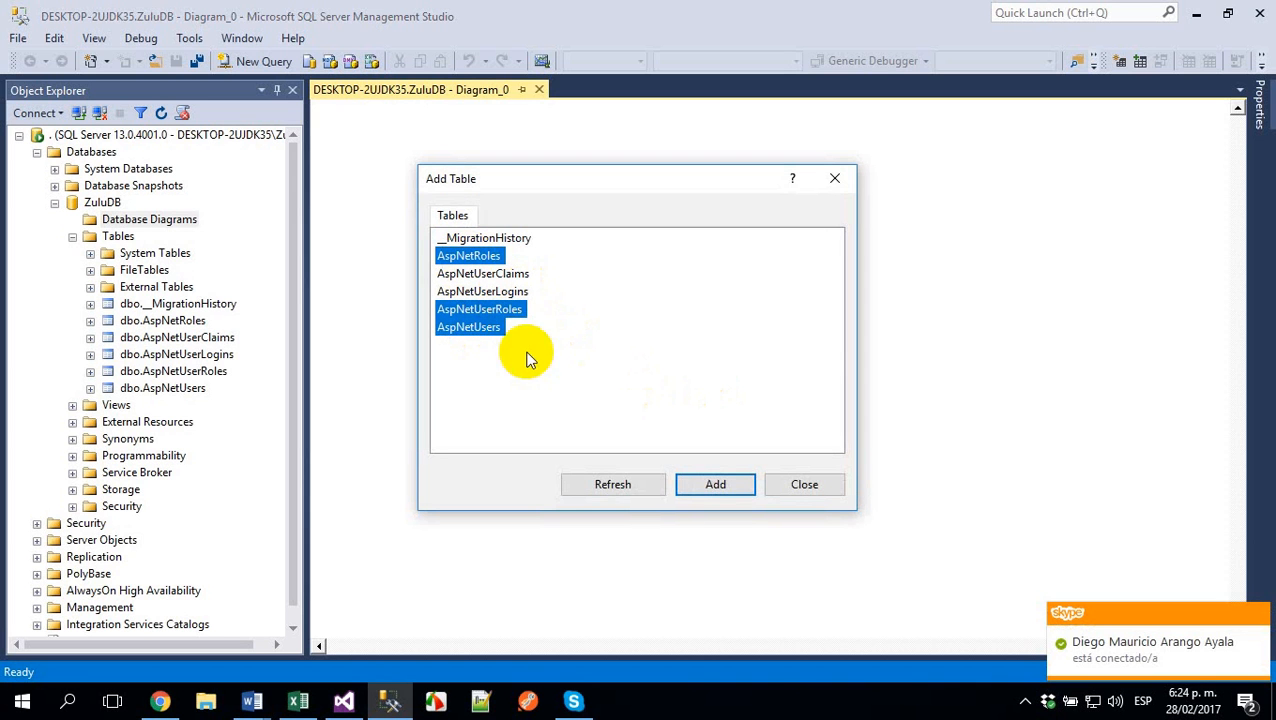
click(703, 484)
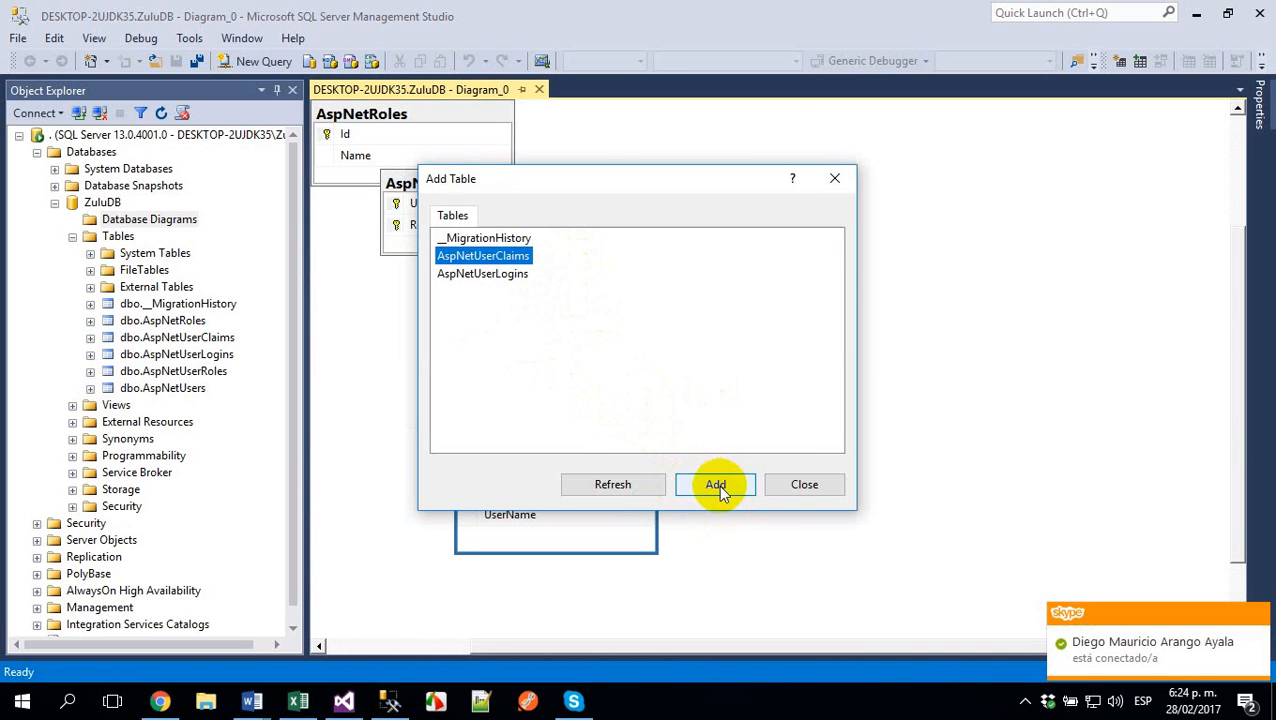
click(805, 484)
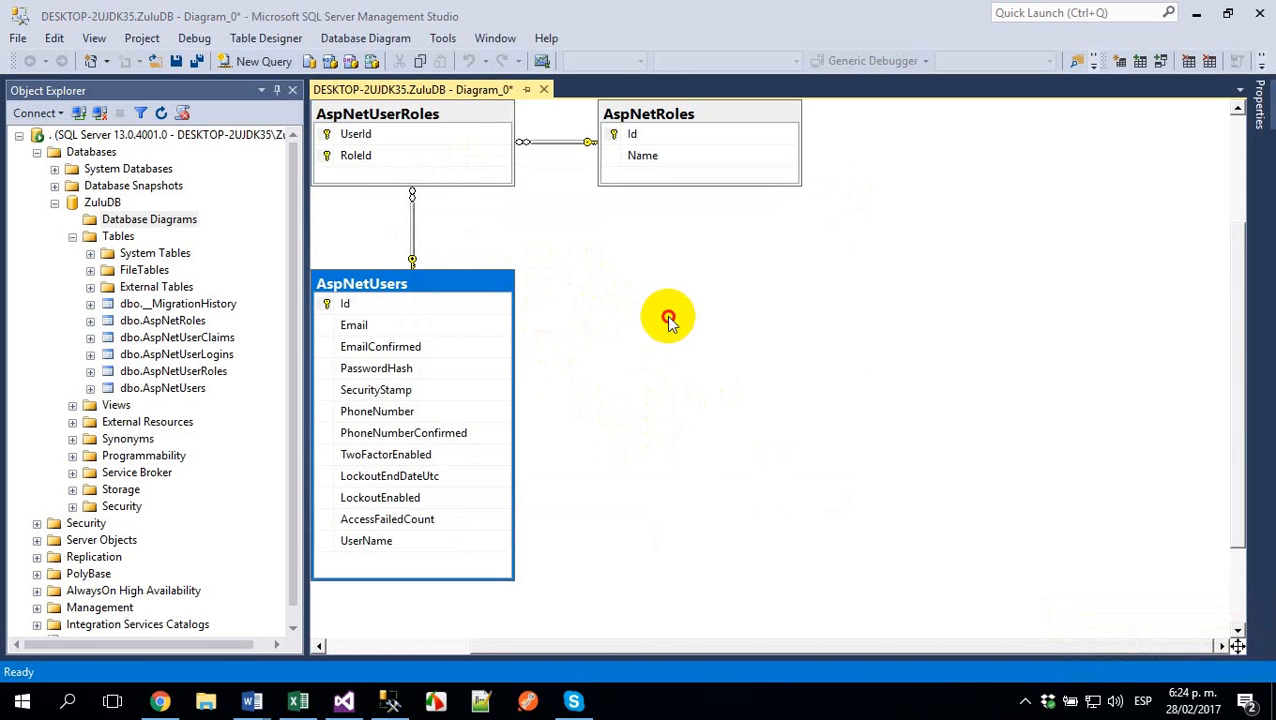
- Move the three related tables together away from the diagram's upper-left corner, keeping their arrangement
click(447, 148)
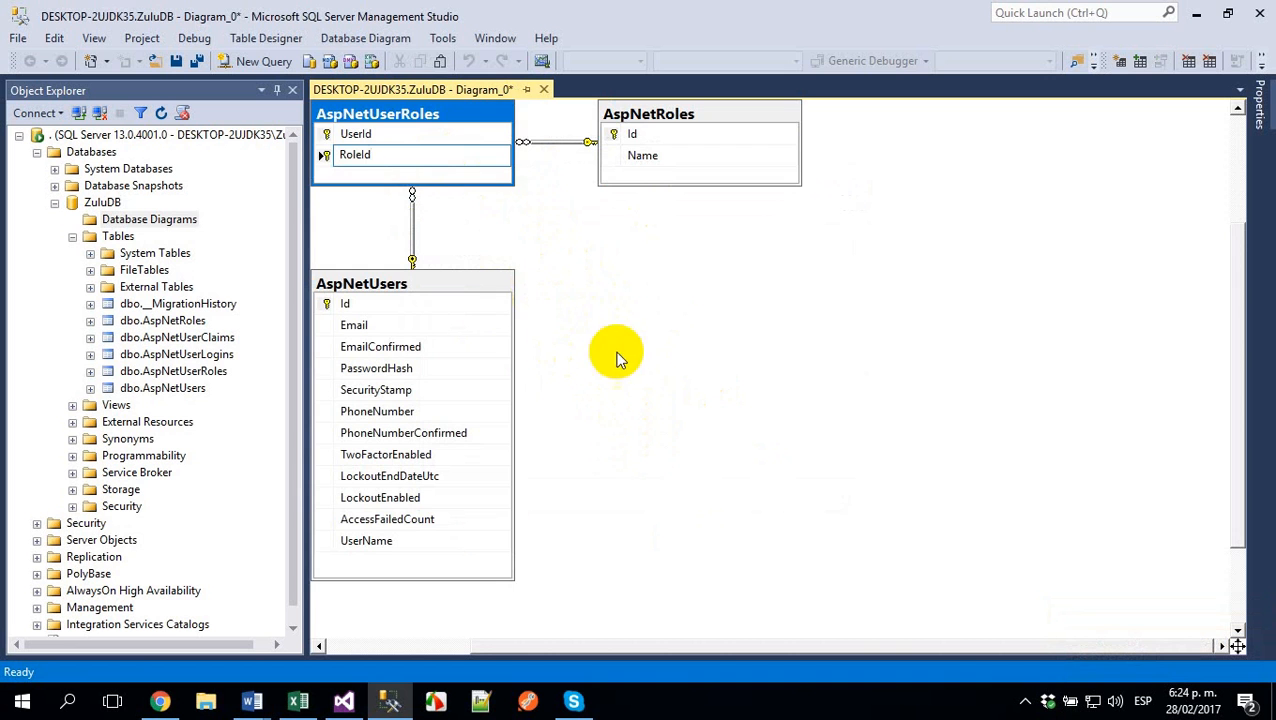
drag(772, 317, 461, 153)
drag(462, 285, 596, 329)
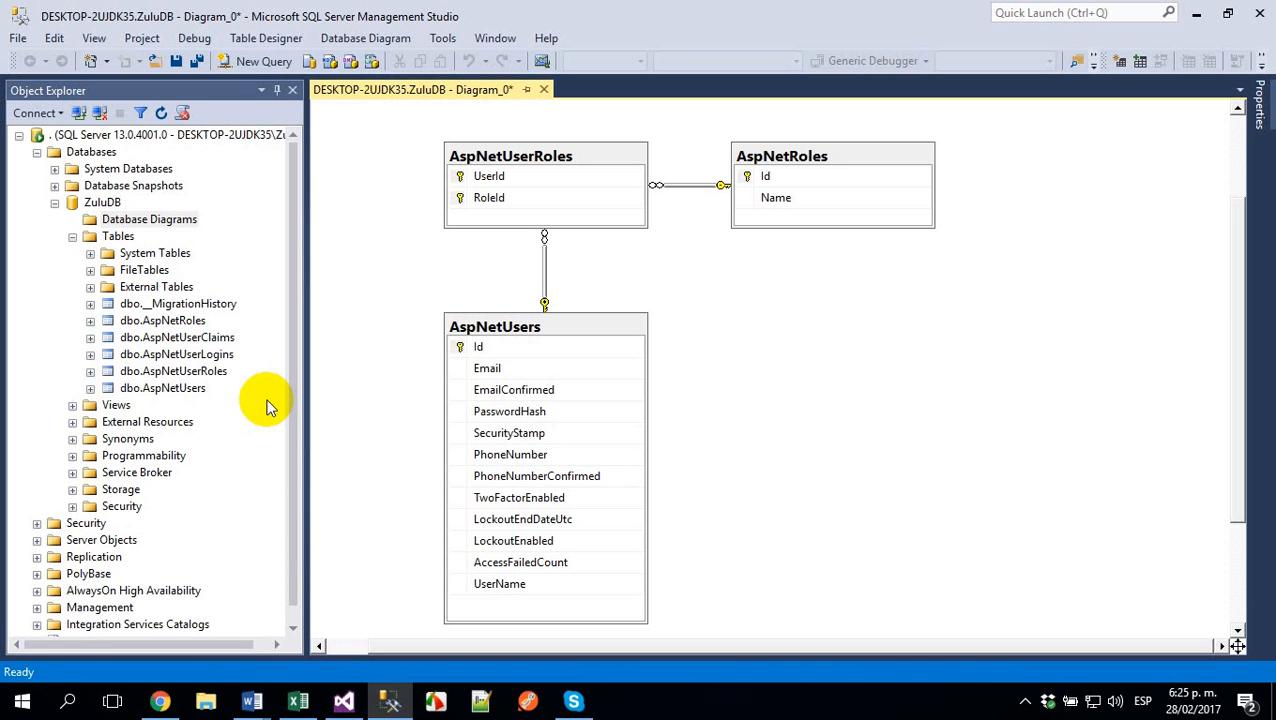
- Open the site's Flowers page in Google Chrome, return to SQL Server Management Studio and refresh ZuluDB's tables
click(160, 701)
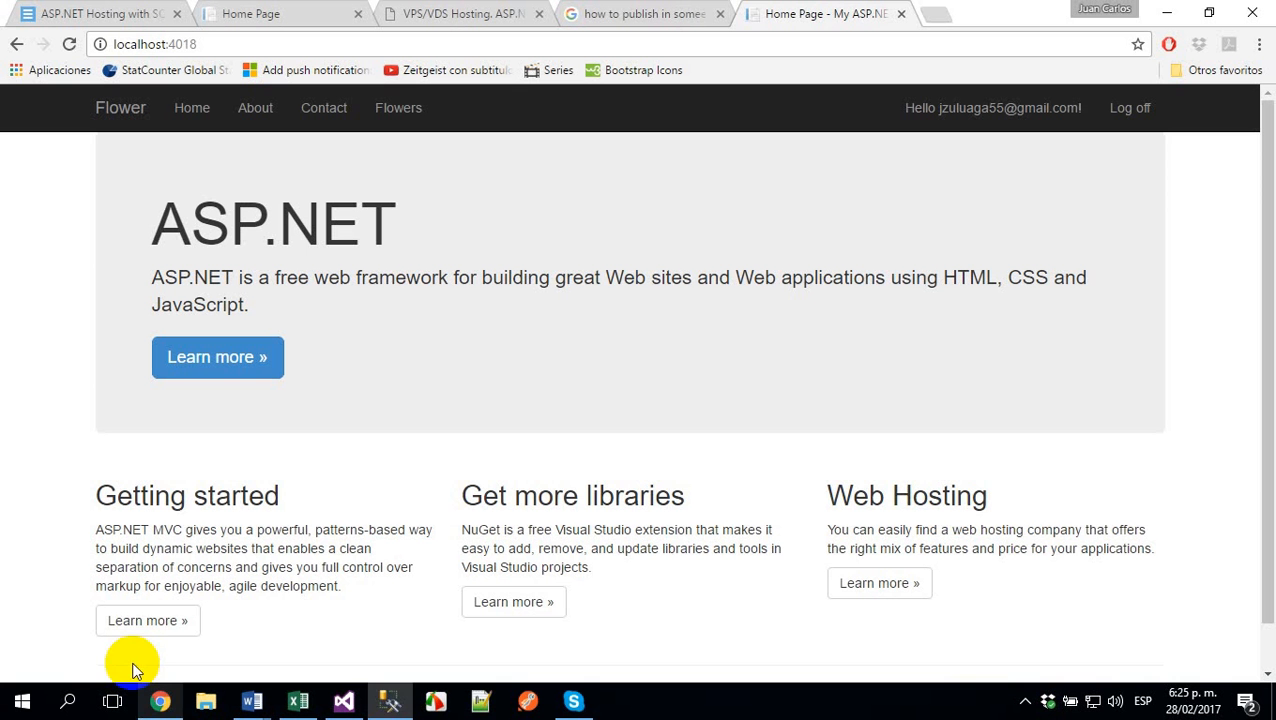
click(401, 112)
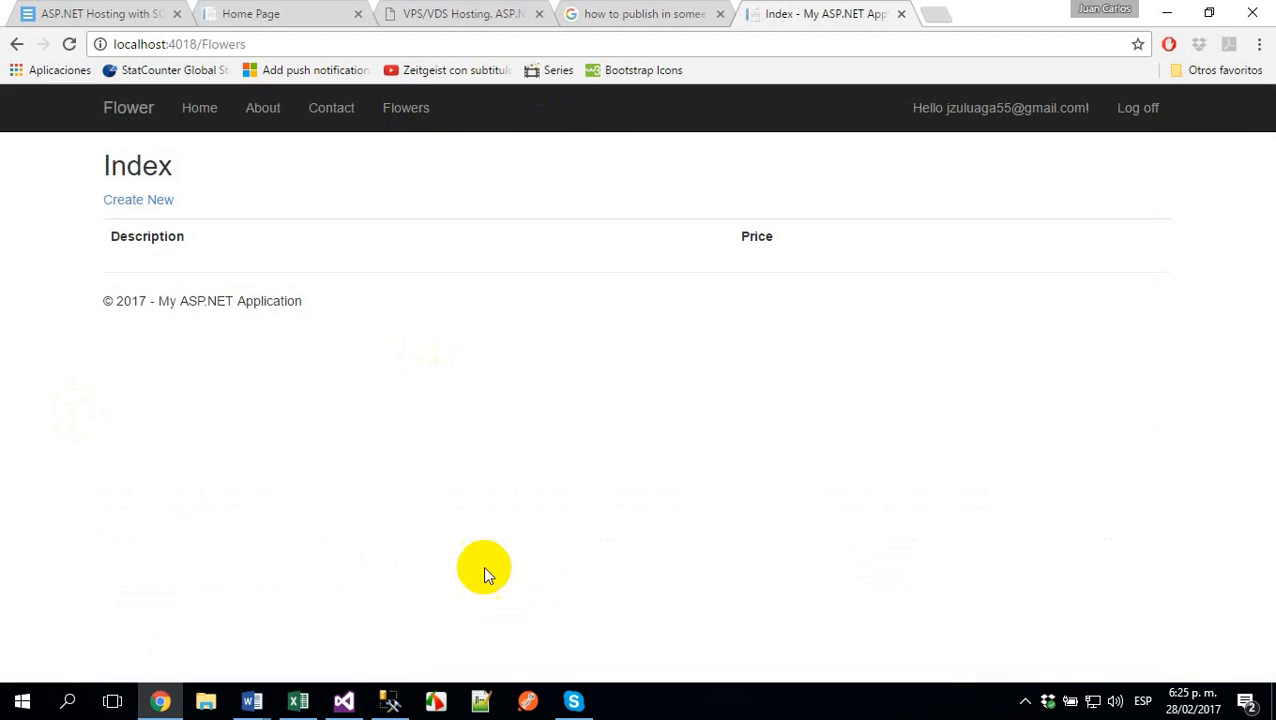
click(390, 699)
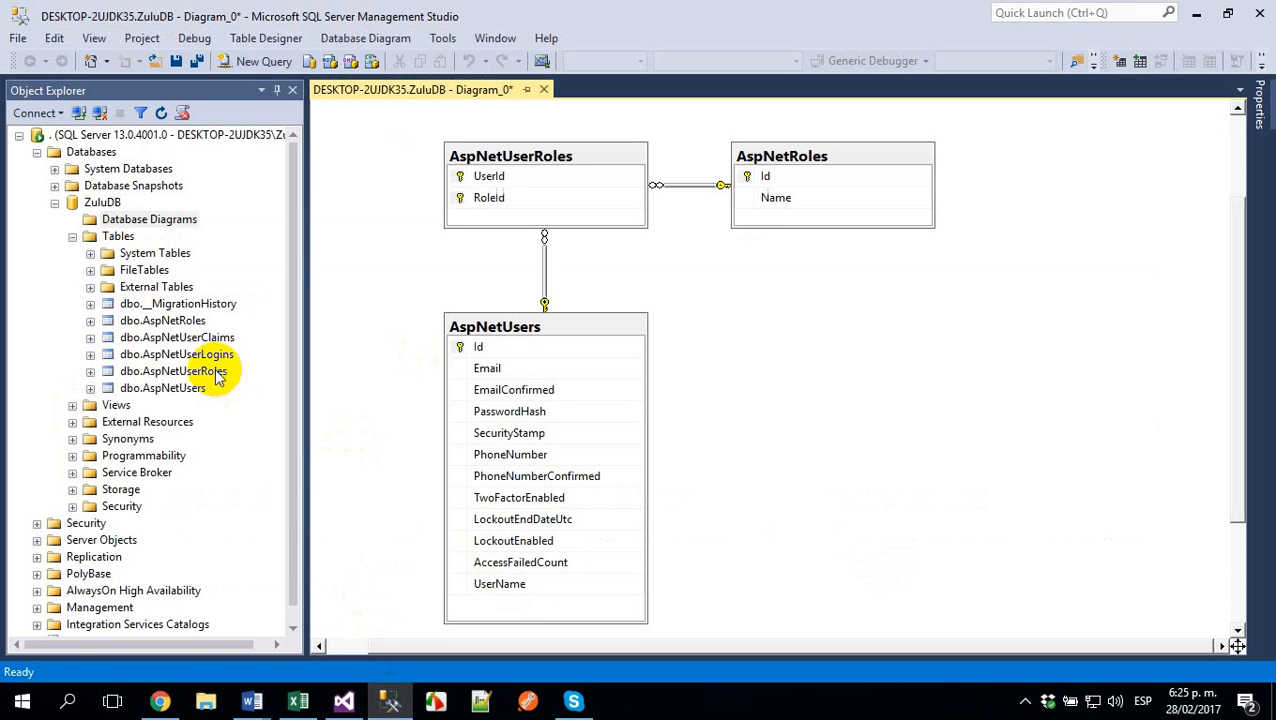
click(120, 237)
click(162, 113)
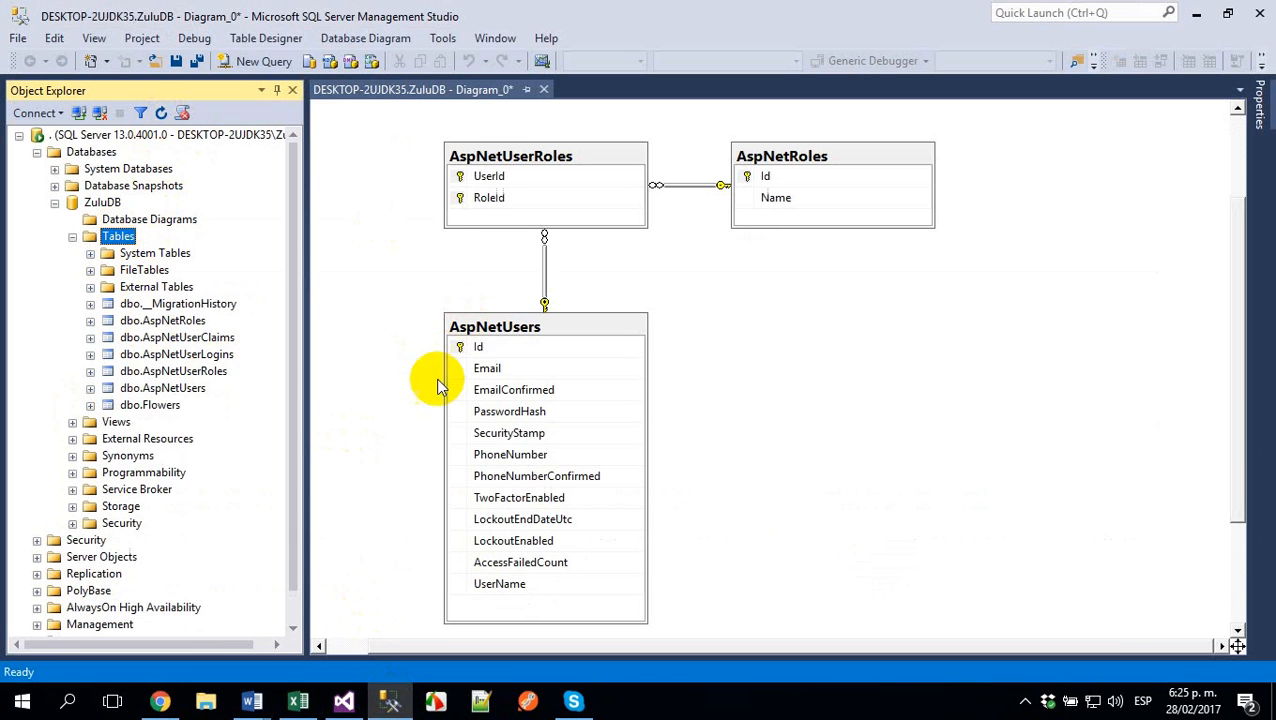
- Add the dbo.Flowers table to the diagram, autosize it and place it below AspNetRoles
drag(150, 405, 833, 347)
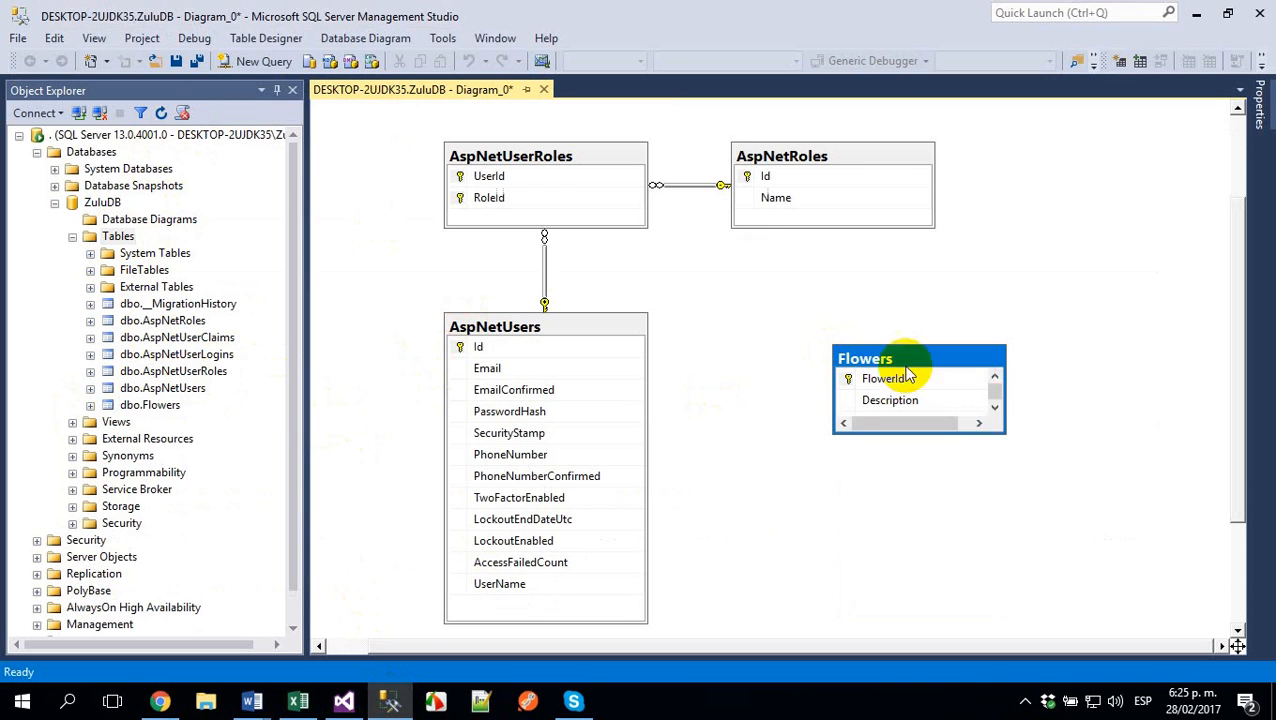
right_click(900, 372)
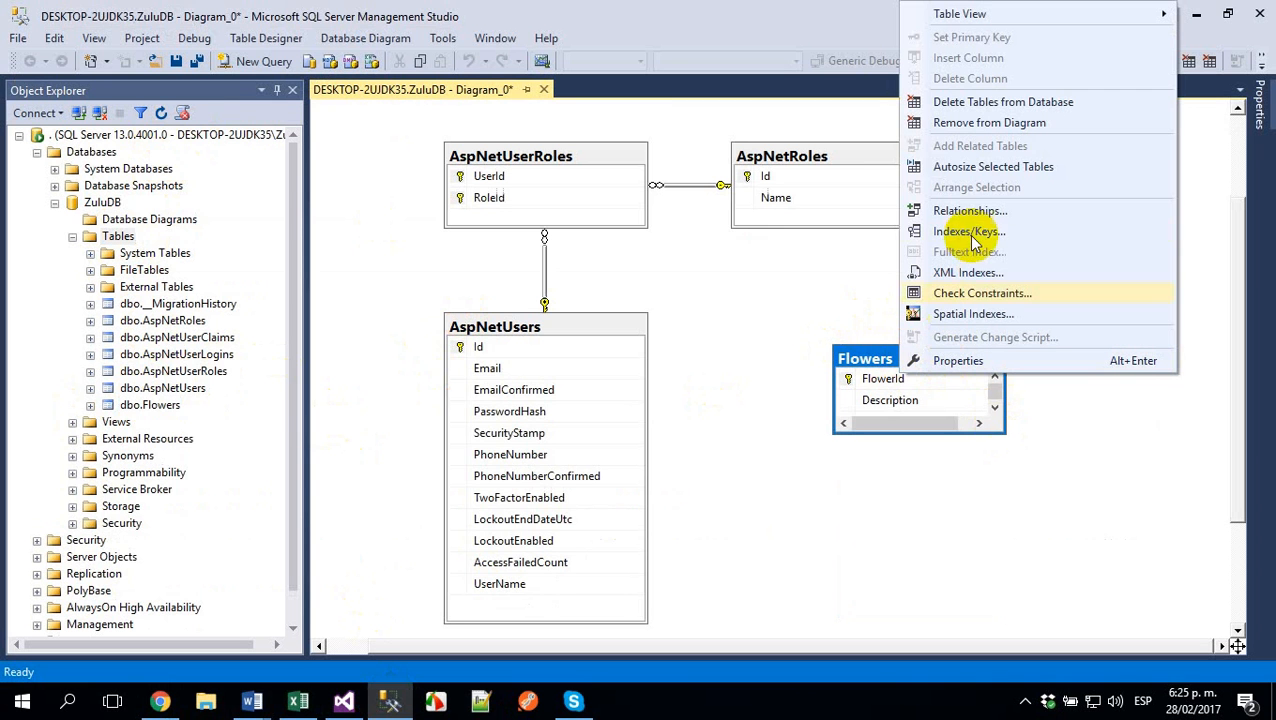
click(965, 166)
drag(945, 355, 881, 309)
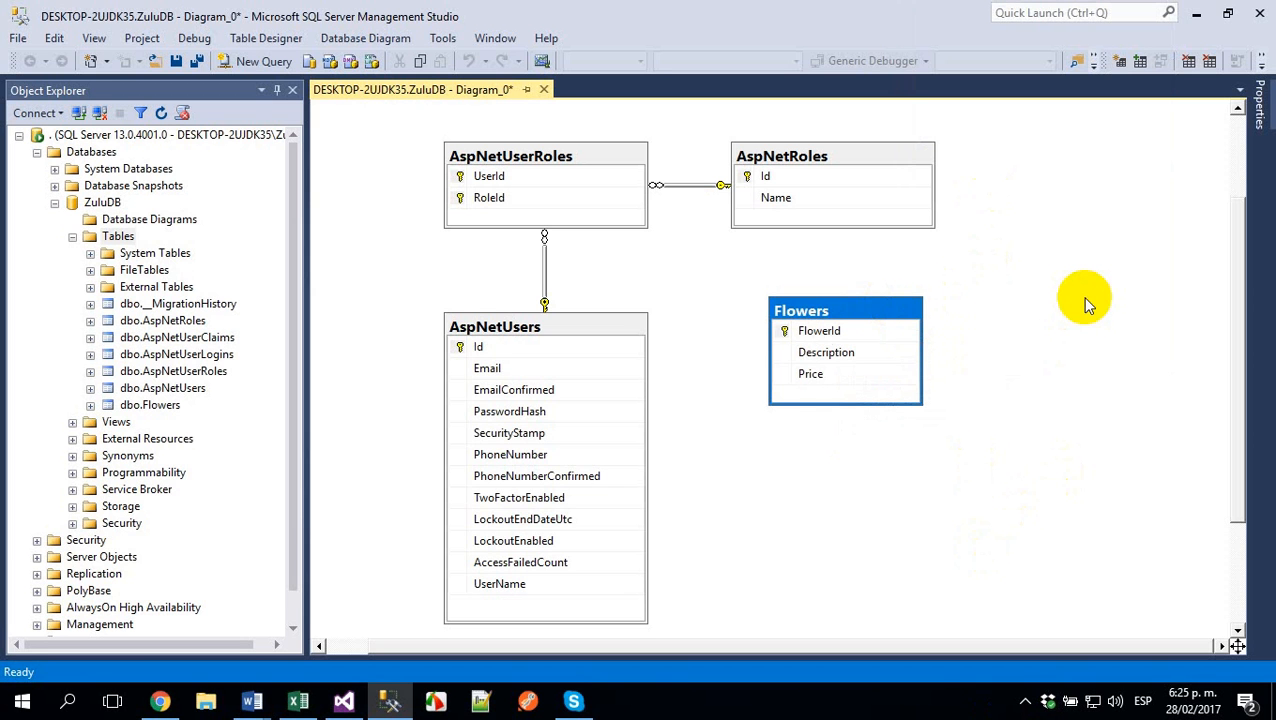
- Switch to Google Chrome and create a flower record with description Freedom and price 2.32
click(345, 703)
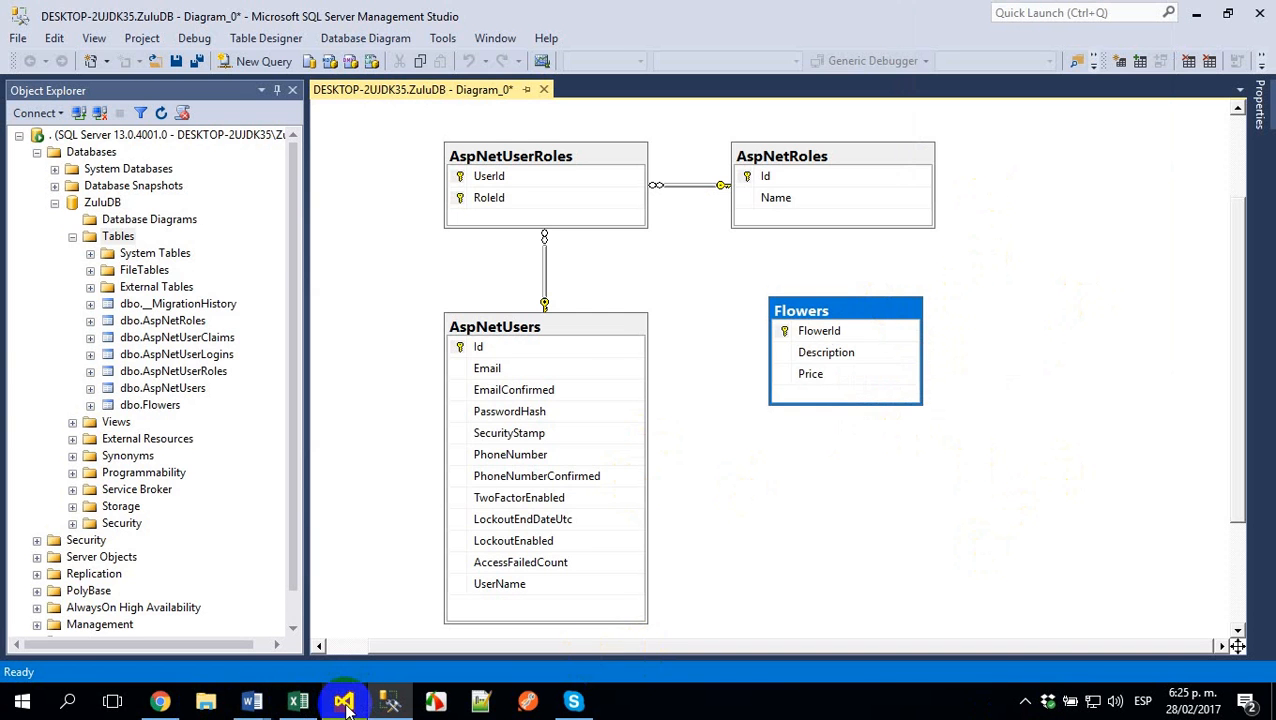
click(158, 701)
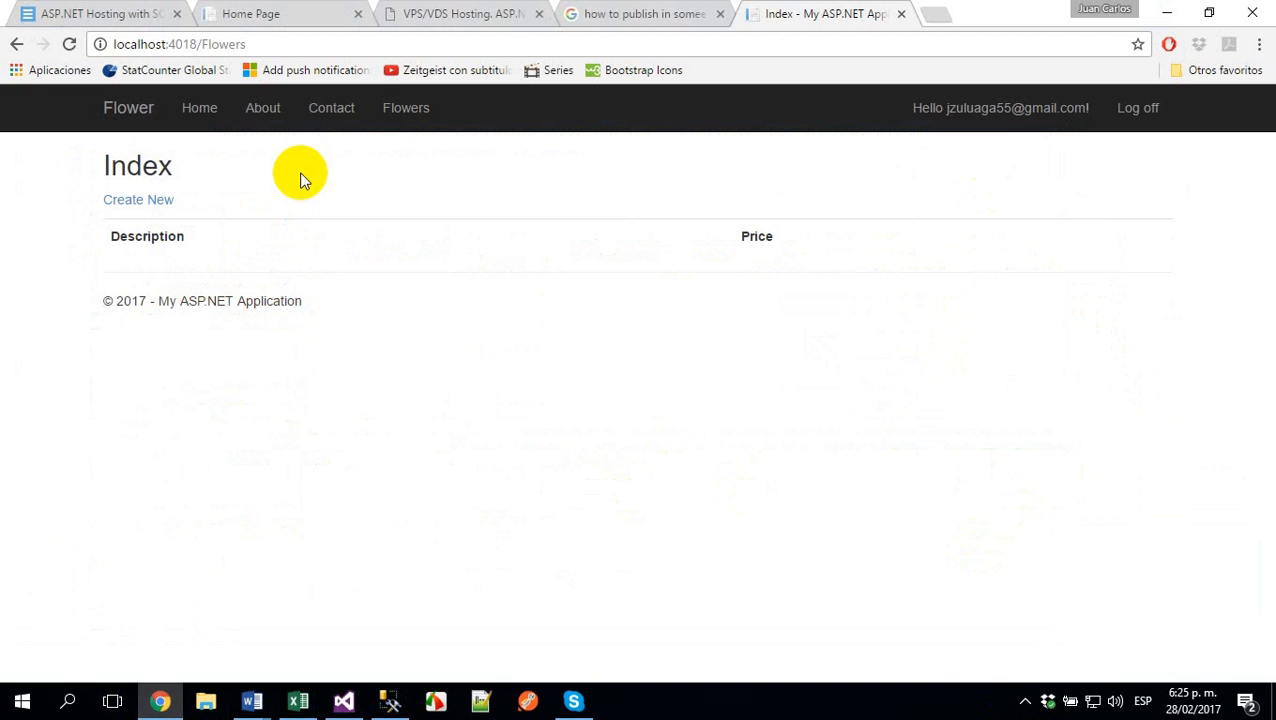
click(155, 200)
click(424, 258)
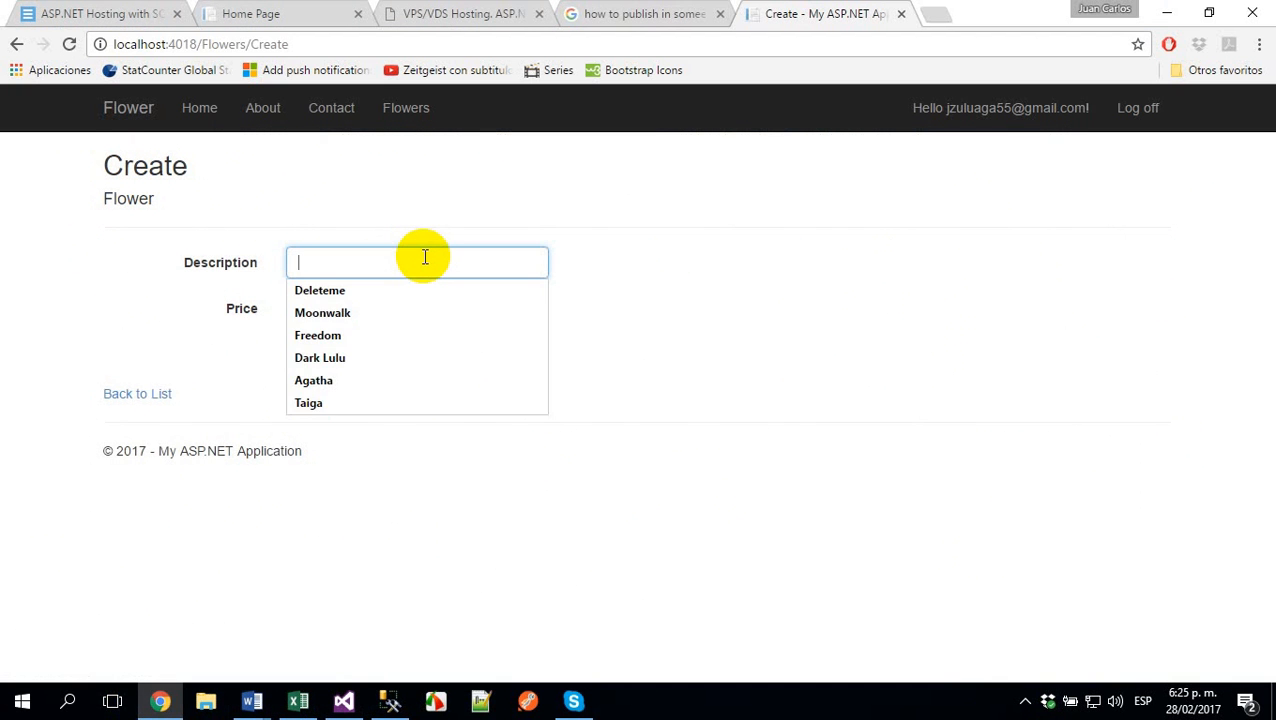
text(f)
click(382, 281)
click(360, 315)
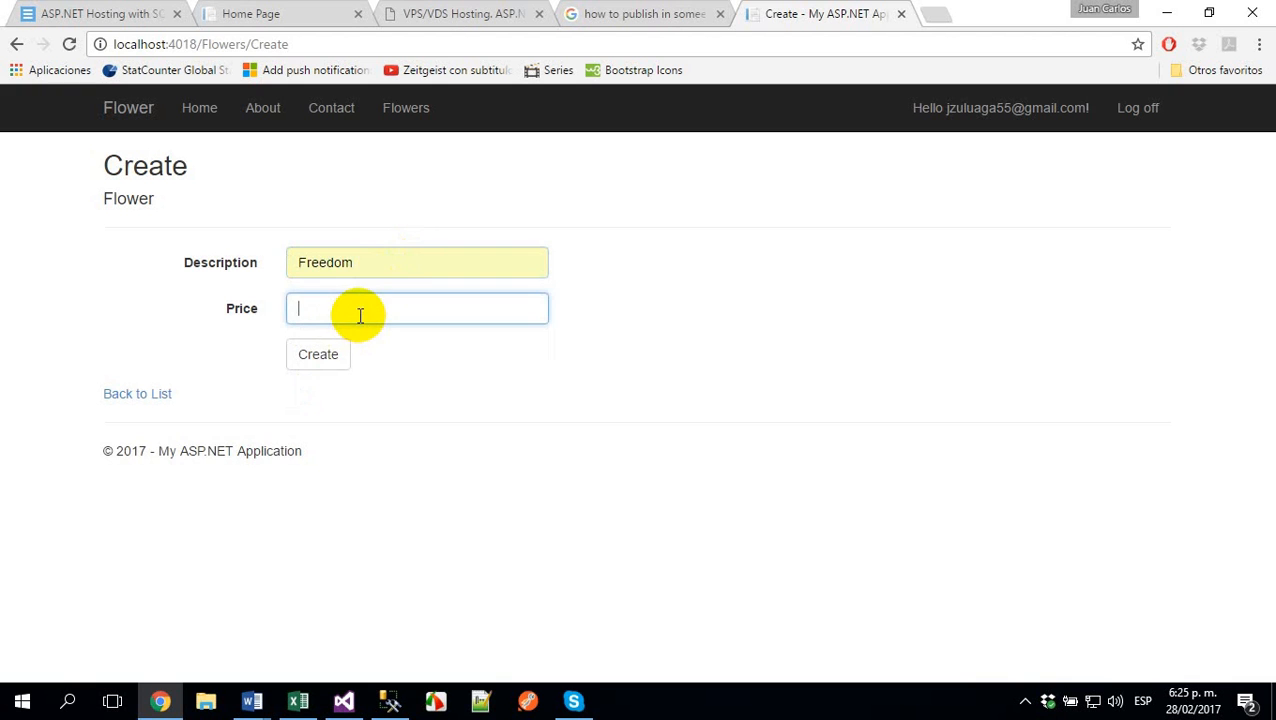
text(2.32)
key(Return)
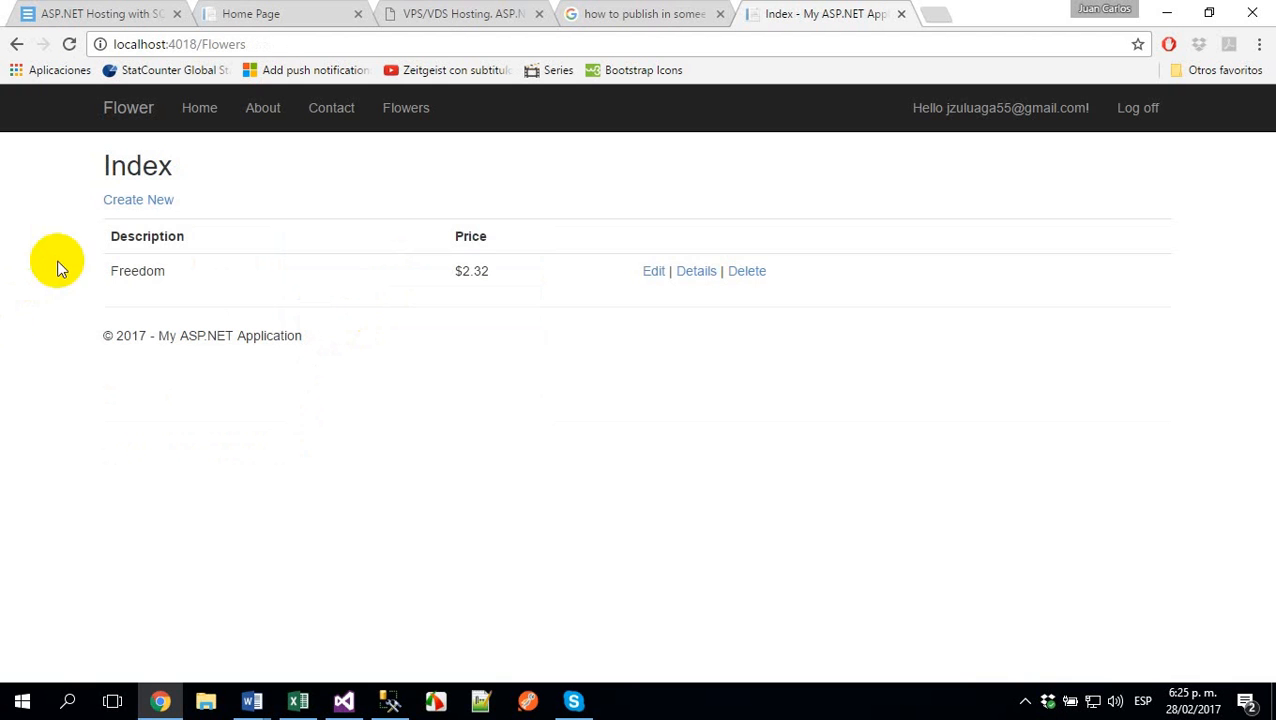
- Create a second flower record with description Dark Lulu and price 2.12
click(118, 201)
click(330, 262)
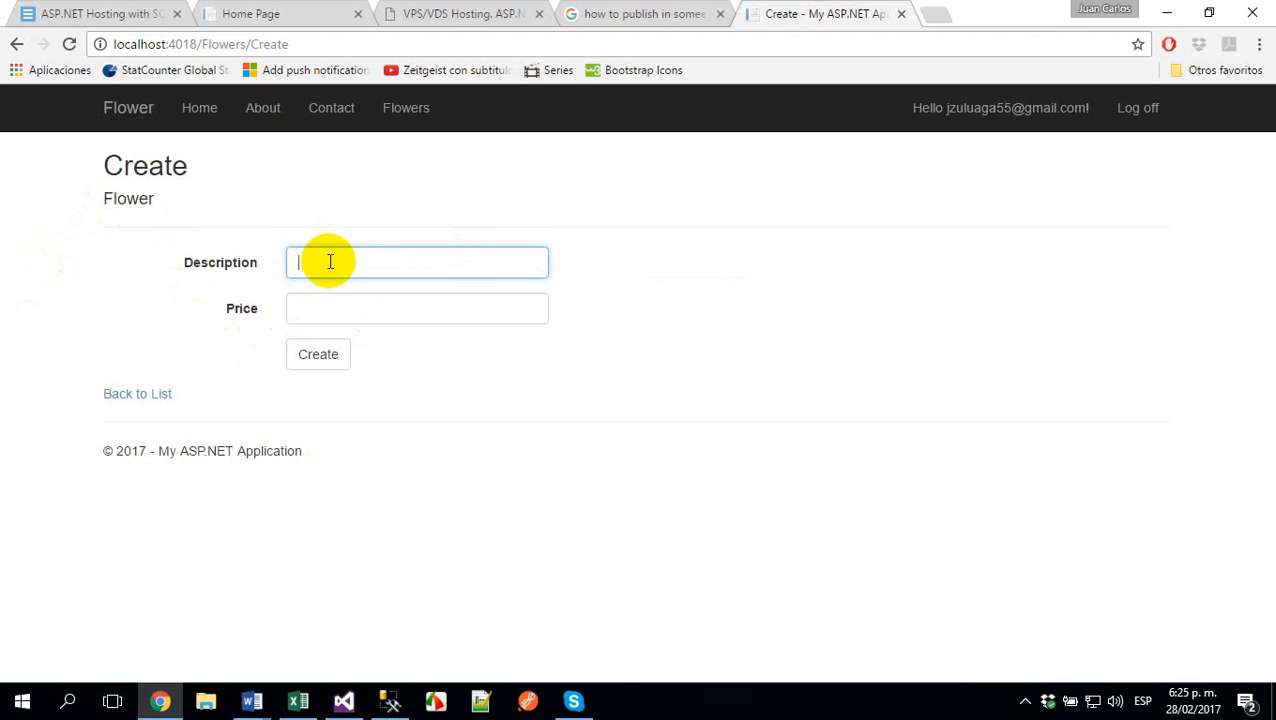
text(Dar)
key(Down)
key(Tab)
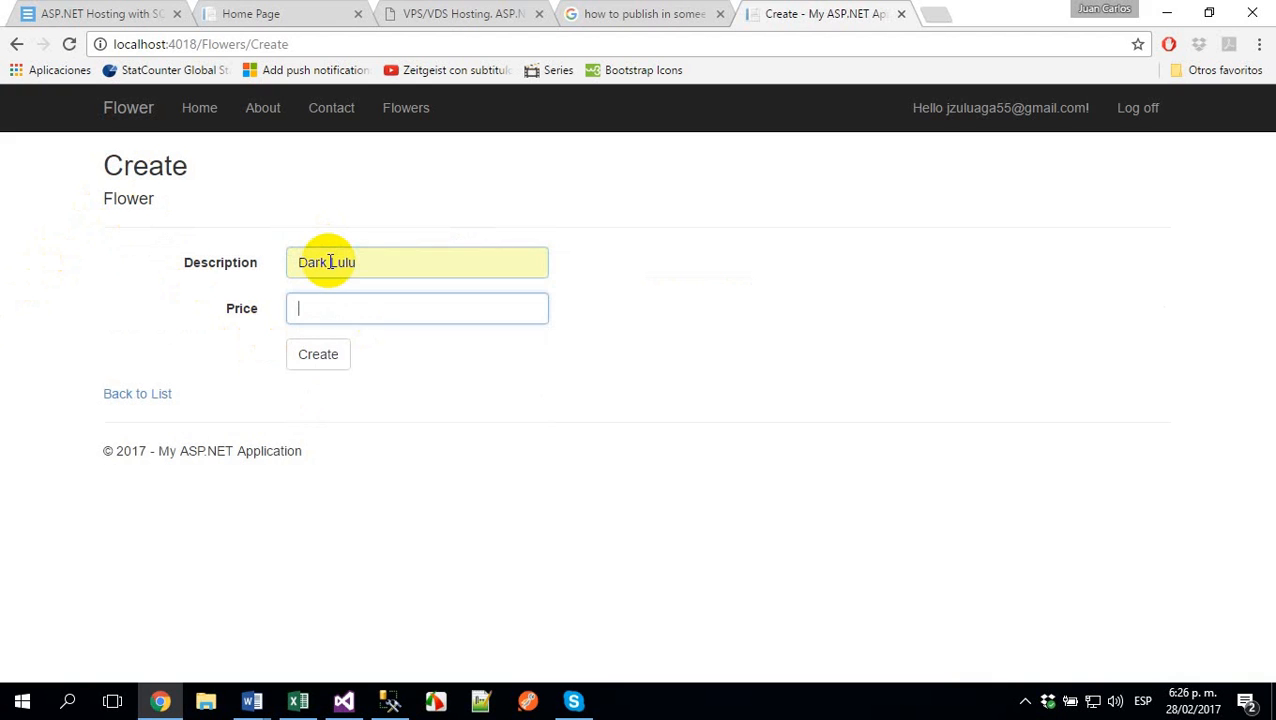
text(2.121)
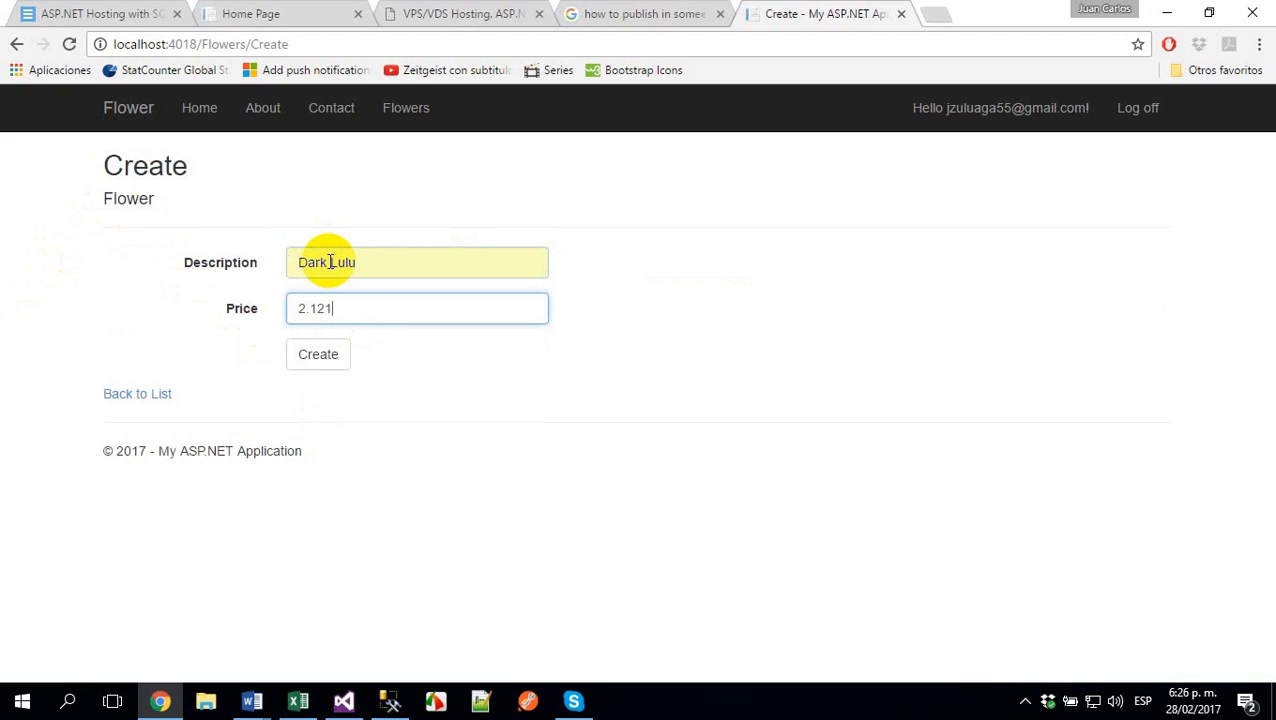
key(BackSpace)
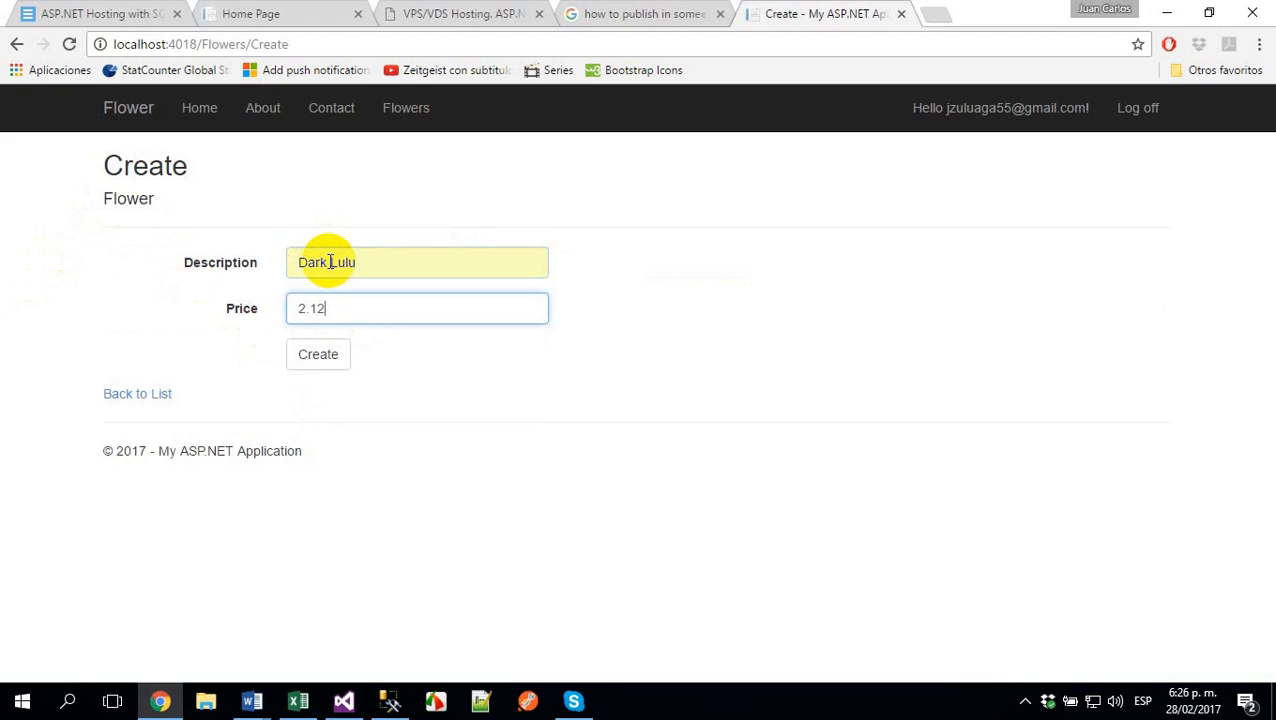
click(316, 362)
- Create a third flower record with description Moonwalk and price 3.21
click(141, 213)
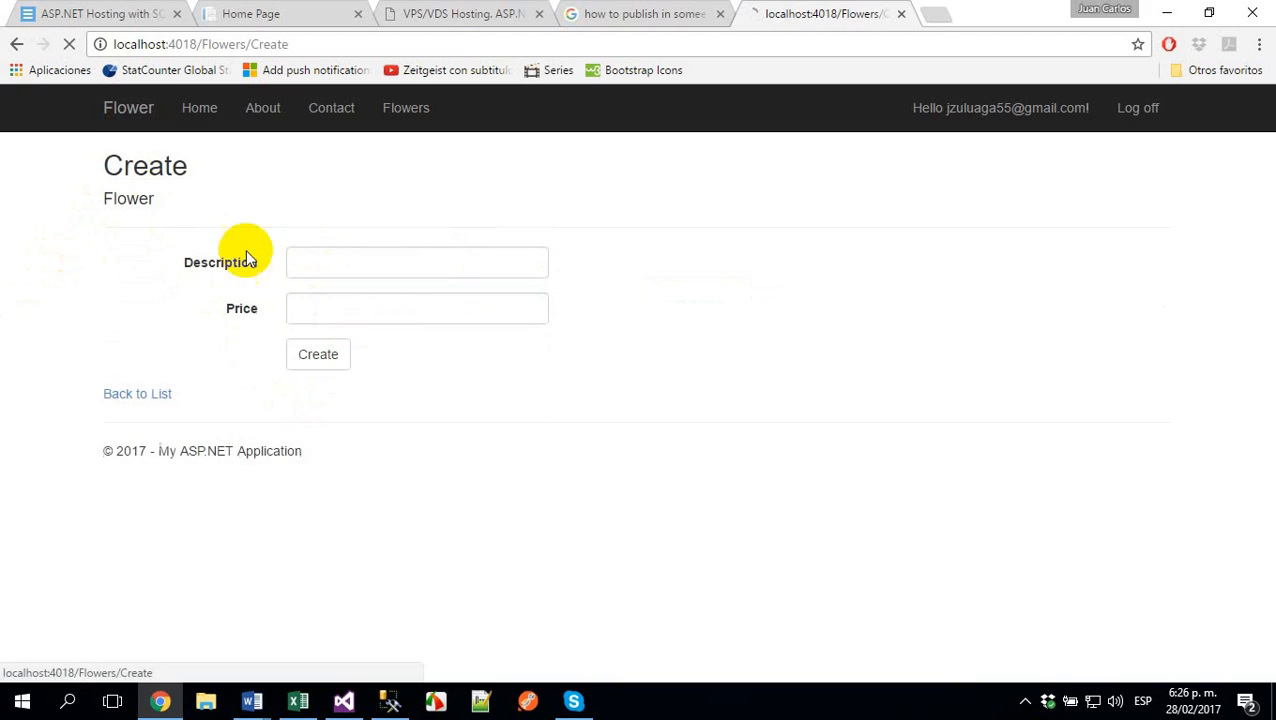
click(394, 268)
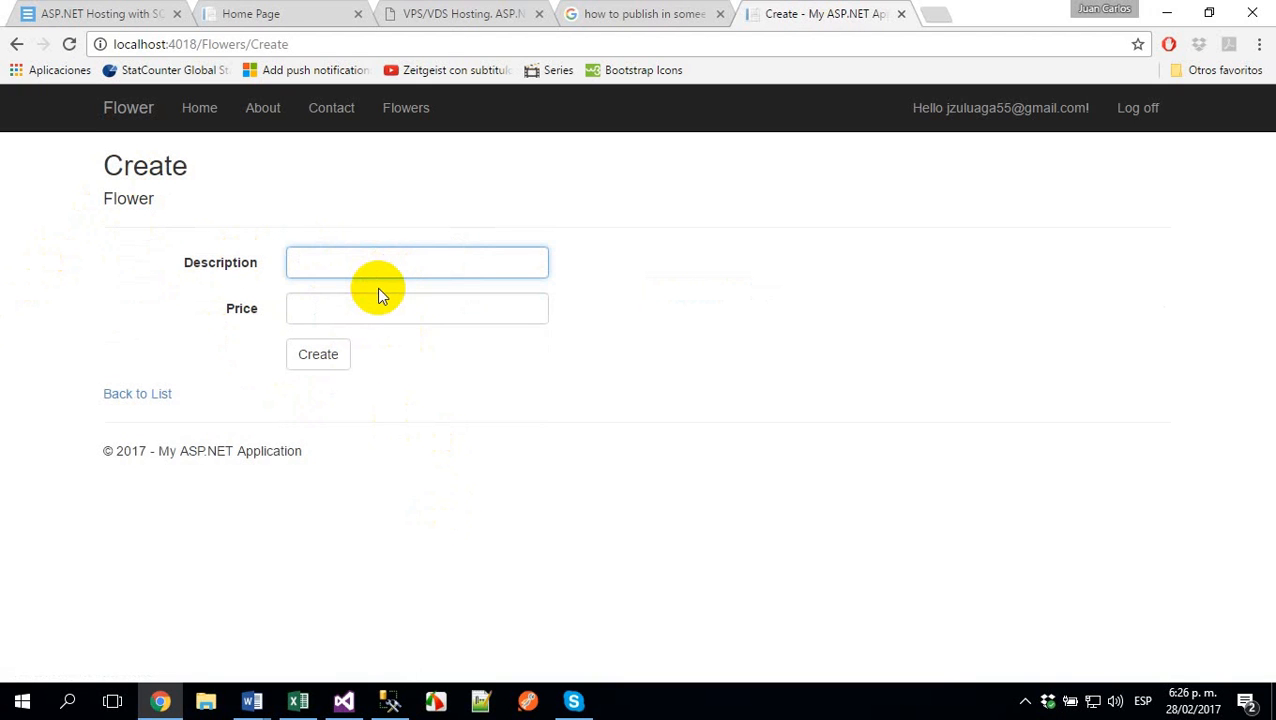
text(mo)
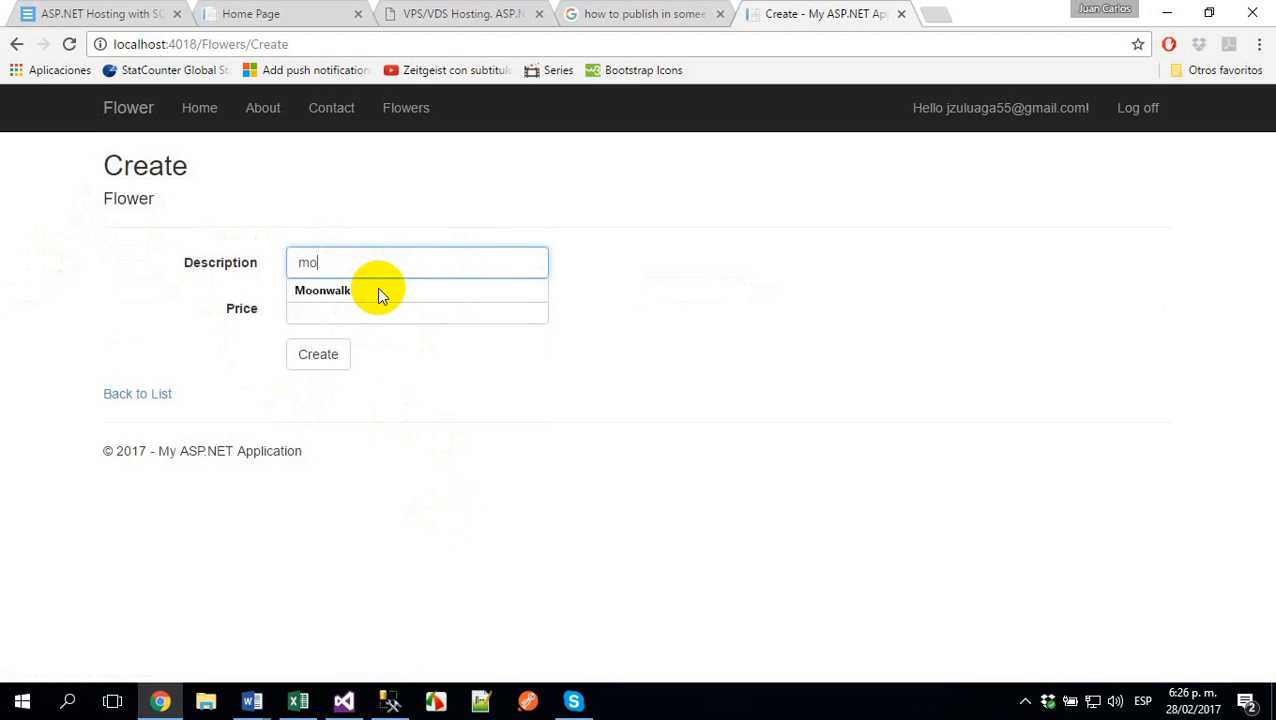
click(338, 290)
click(348, 300)
text(3.21)
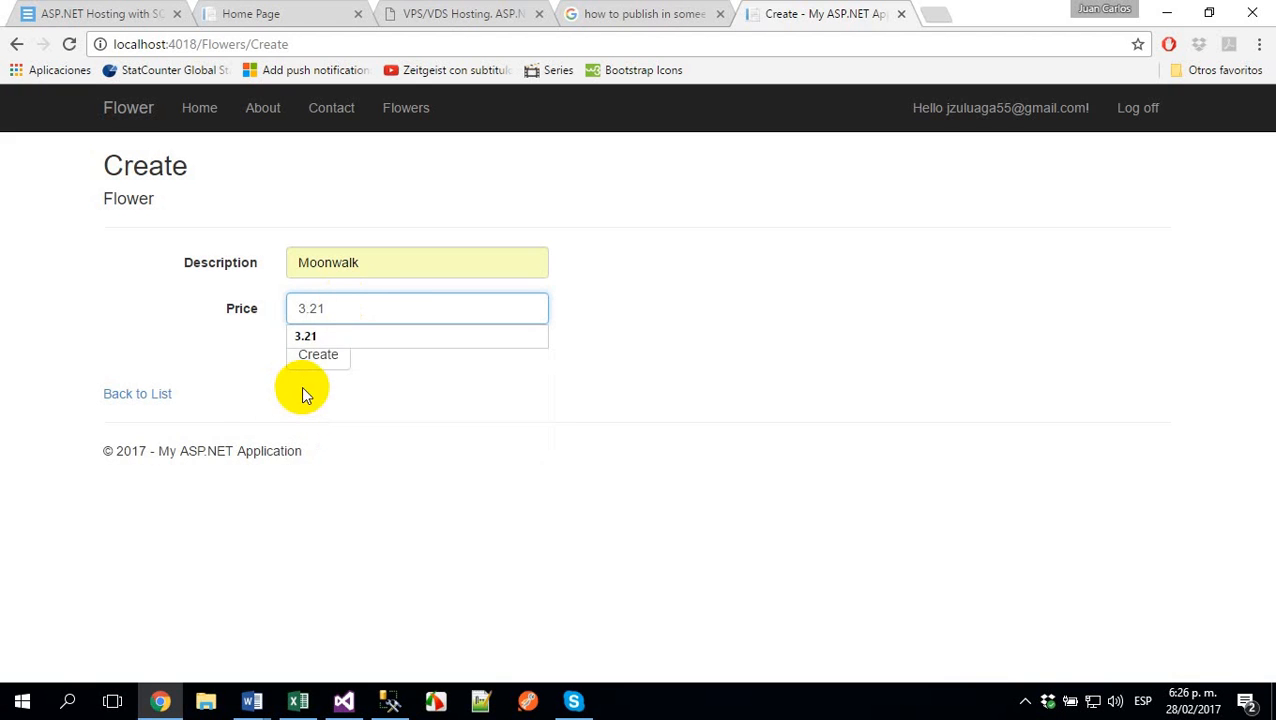
click(310, 362)
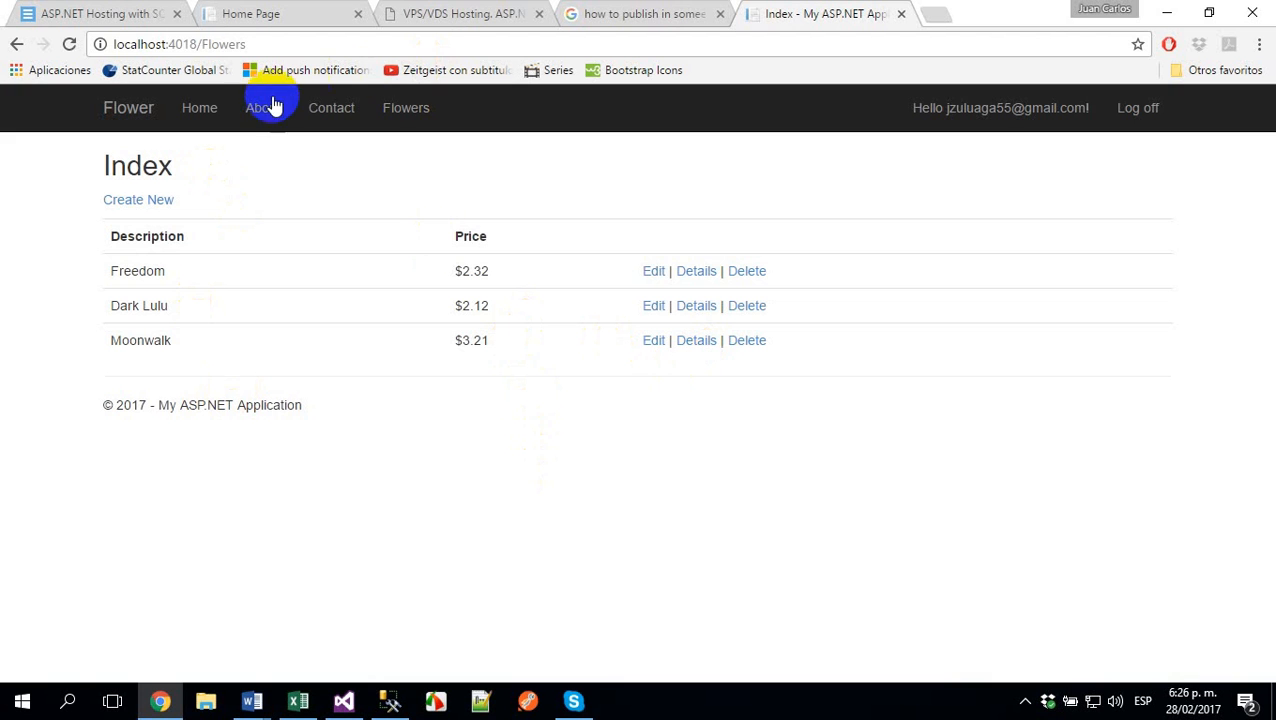
- Go to the Negox hosting site and enter the account's SolidCP control panel
drag(270, 44, 16, 42)
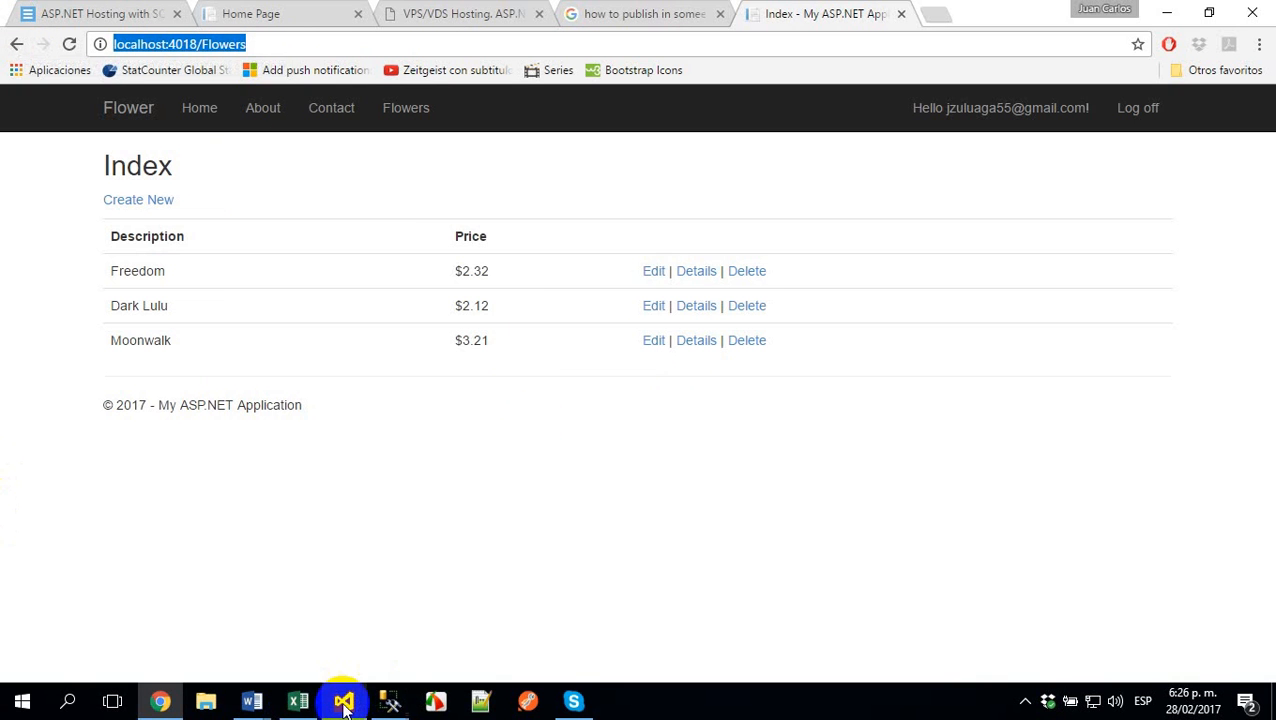
click(115, 16)
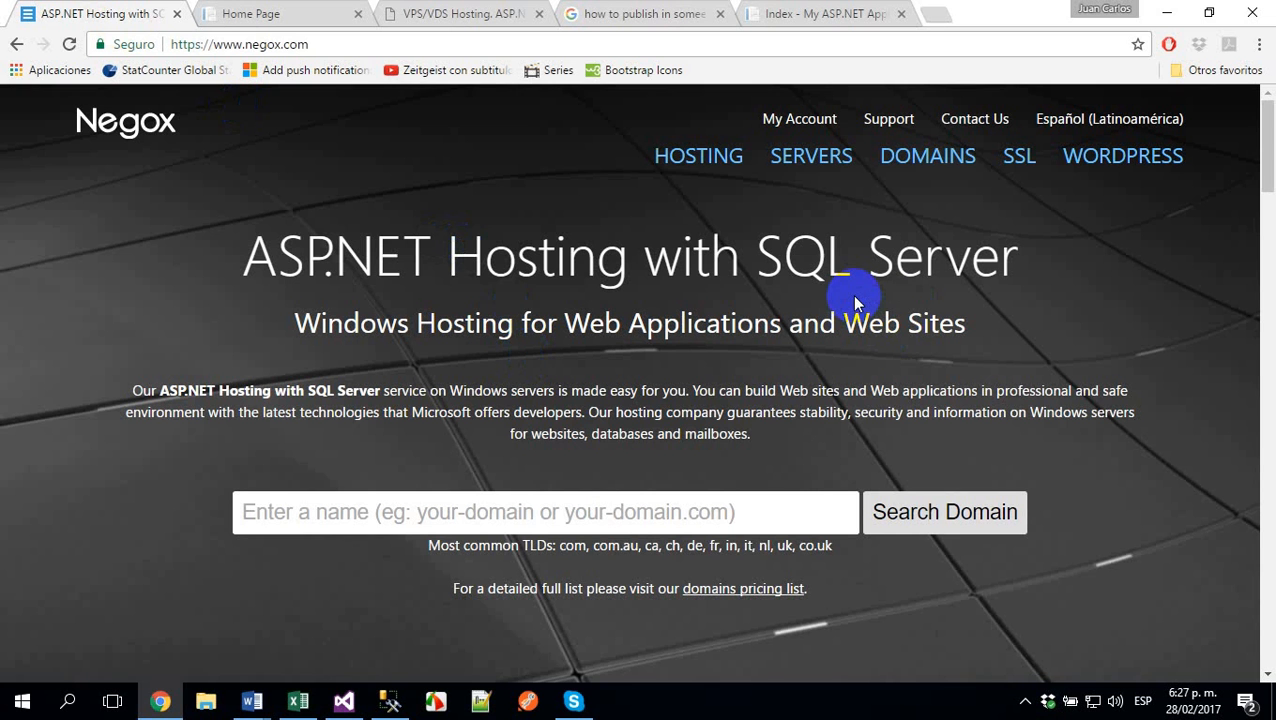
click(798, 121)
click(840, 575)
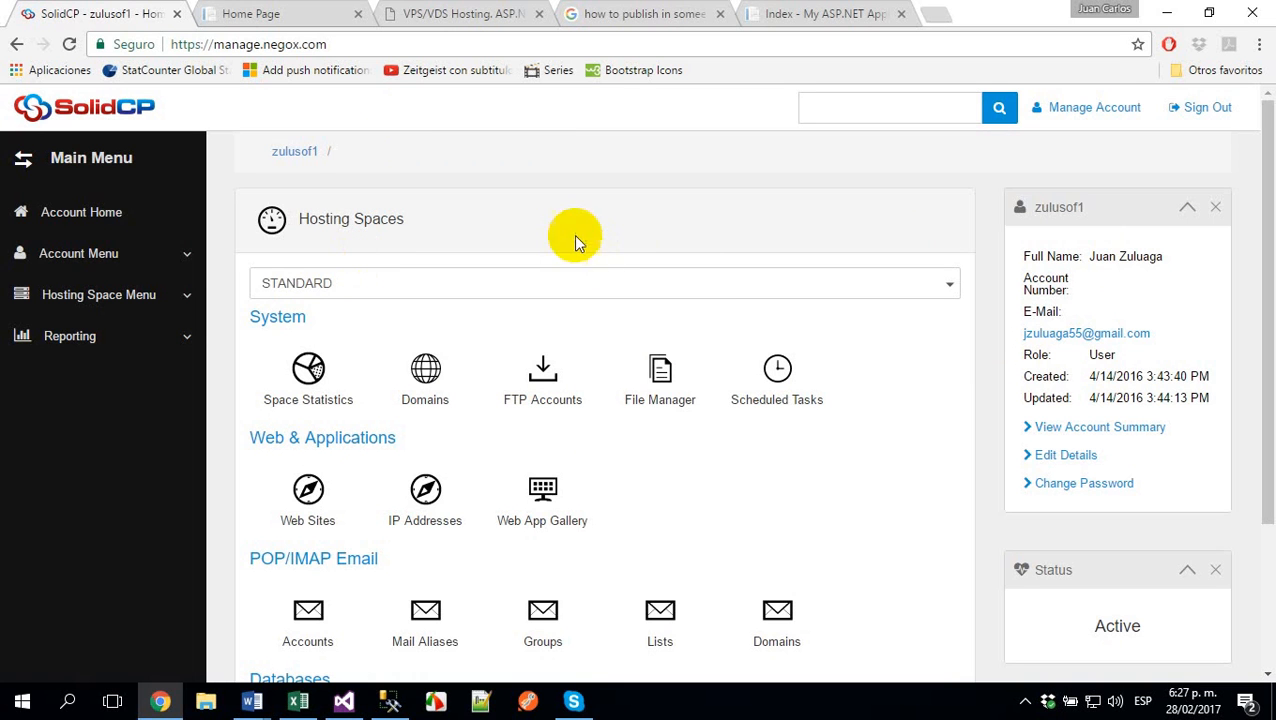
- Create a SQL Server 2012 database named zuludb with access granted to the existing zulusof1_zulu user, and save it
scroll(503, 314, down, 2)
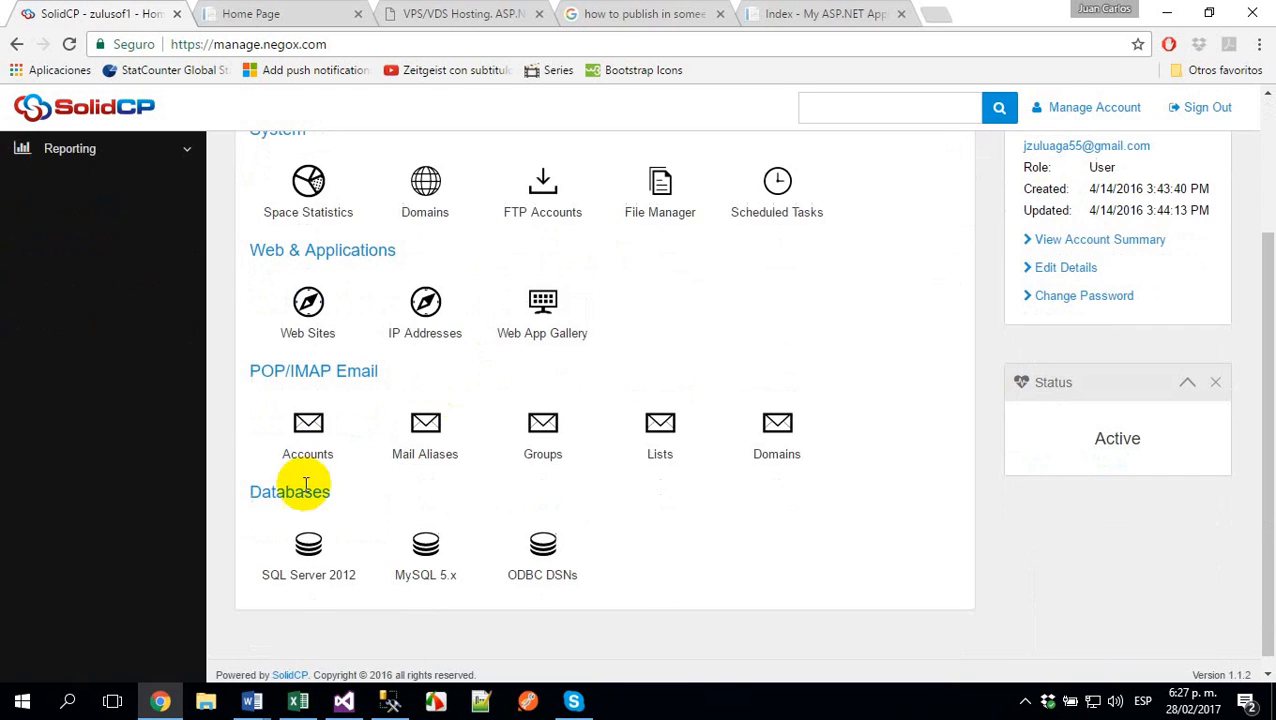
click(310, 545)
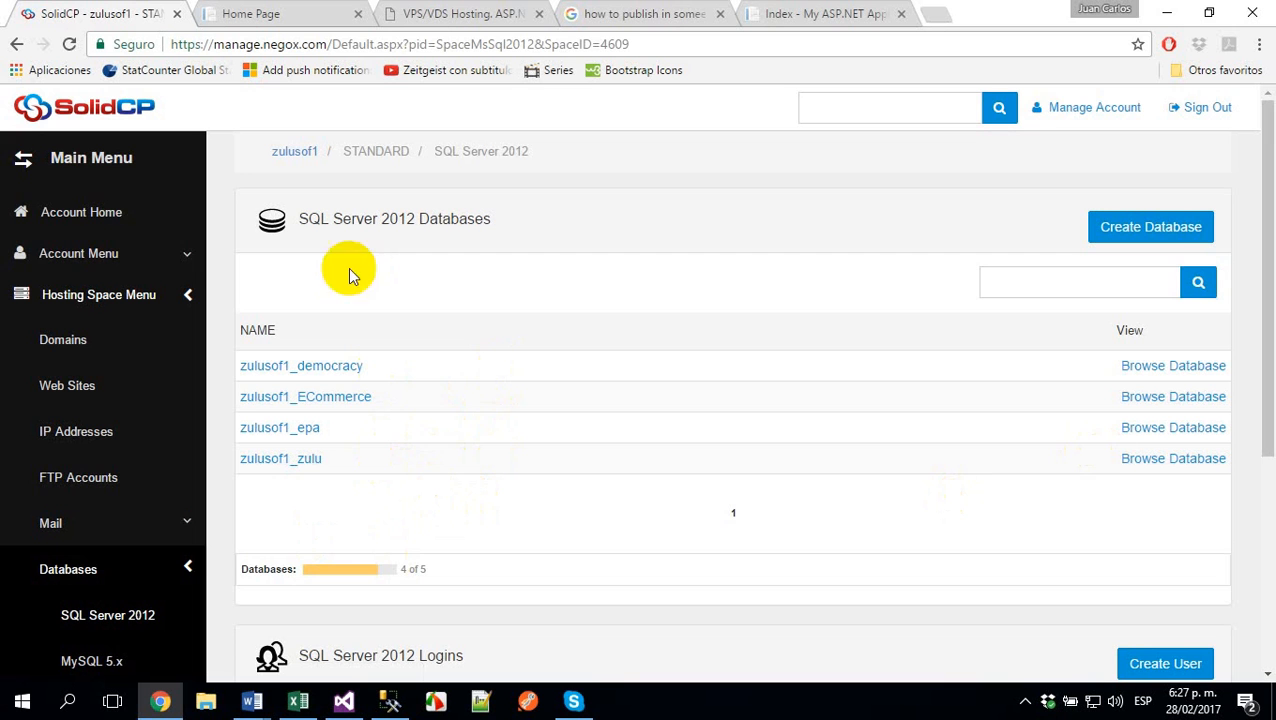
click(1143, 228)
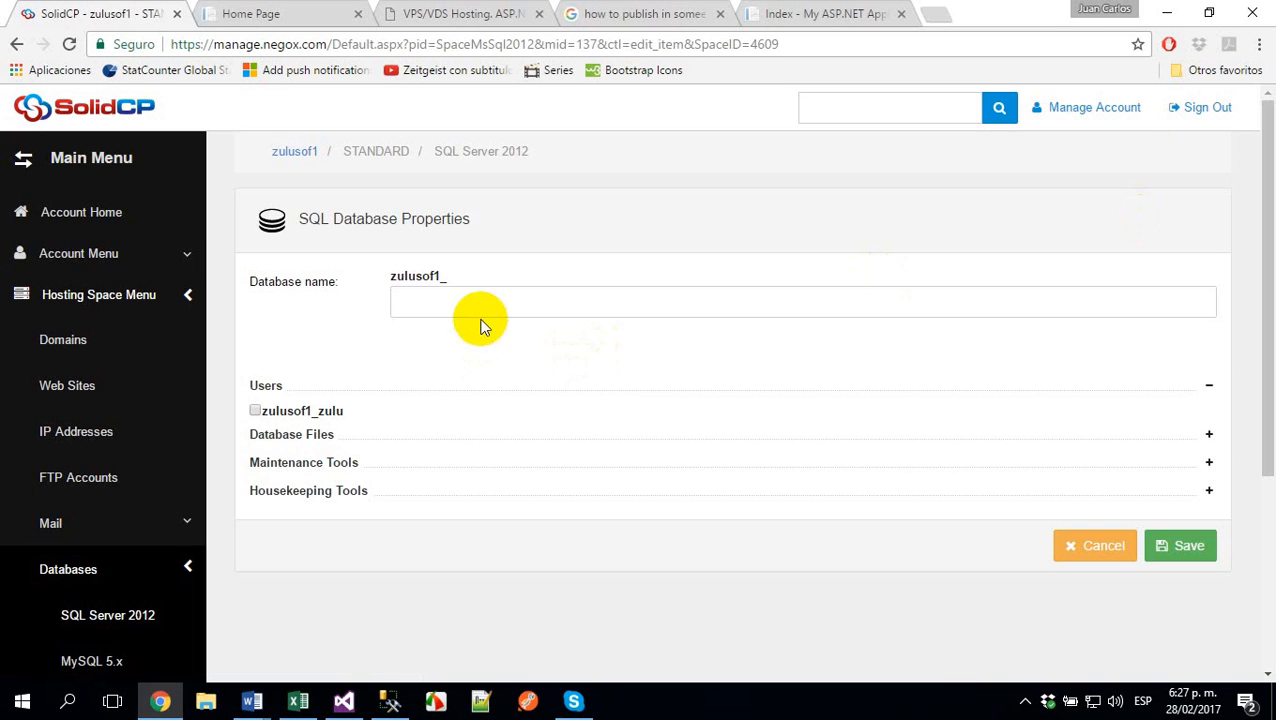
drag(386, 277, 504, 261)
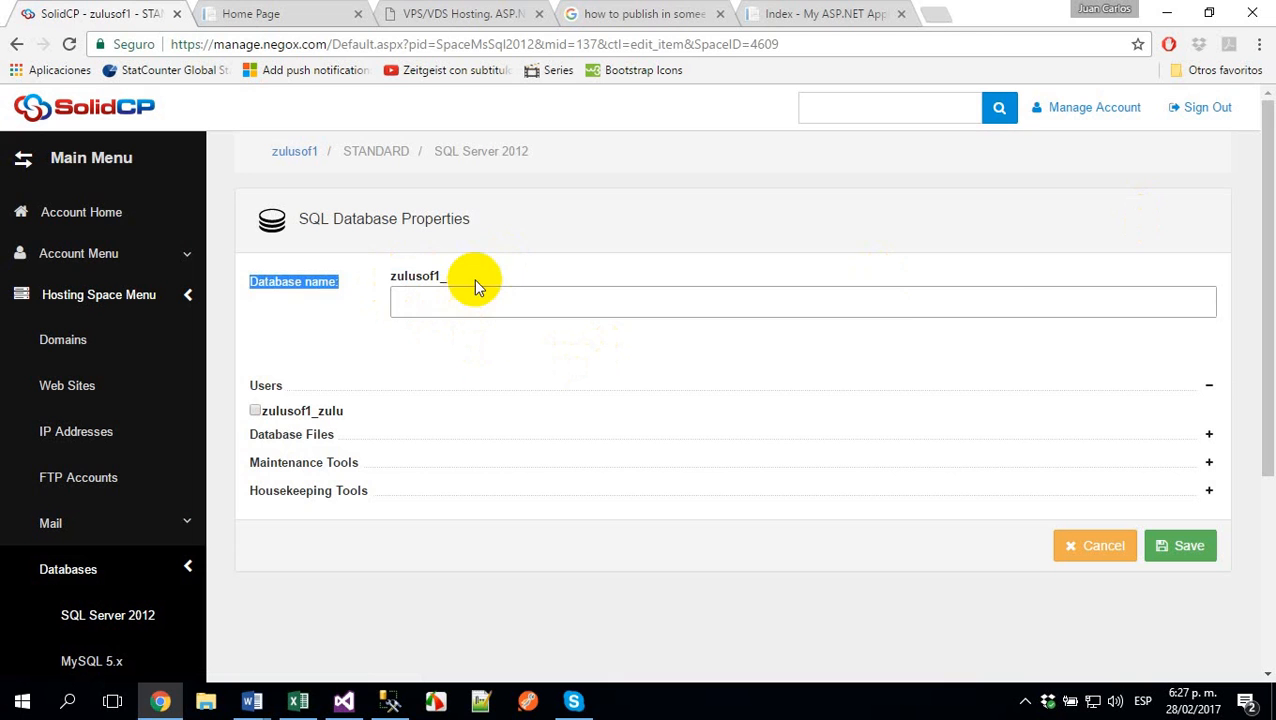
click(462, 280)
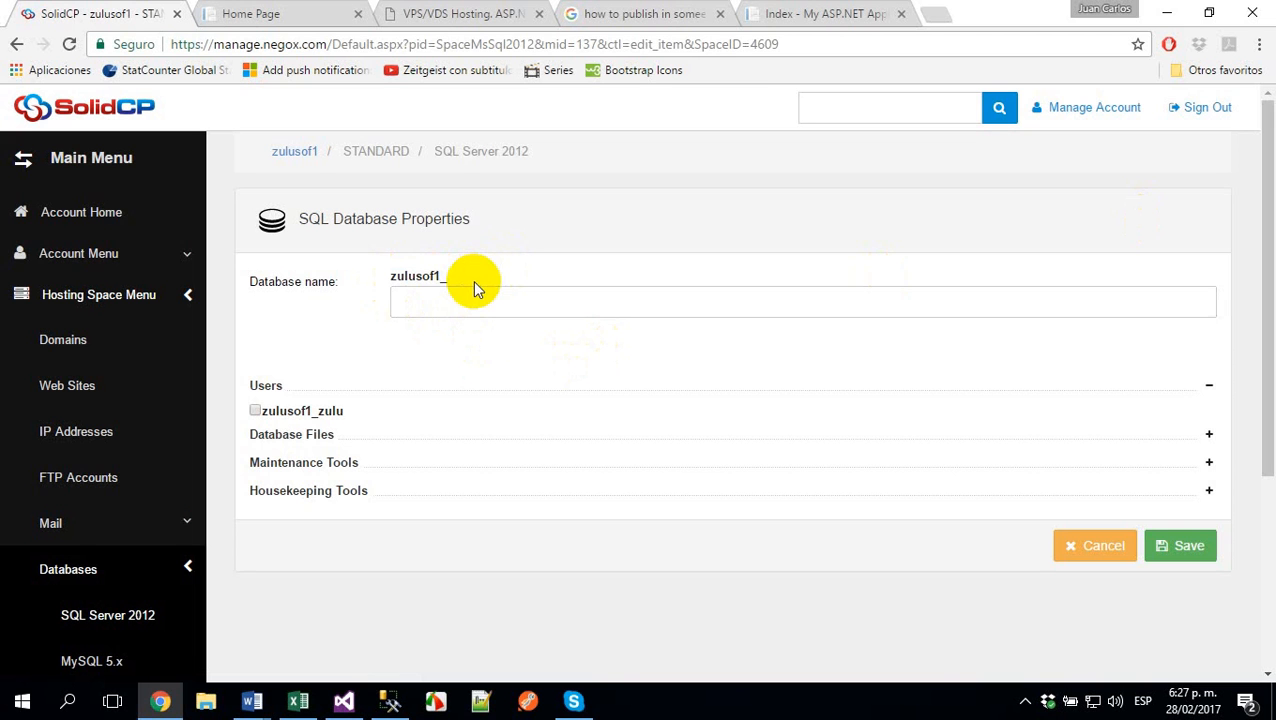
click(458, 295)
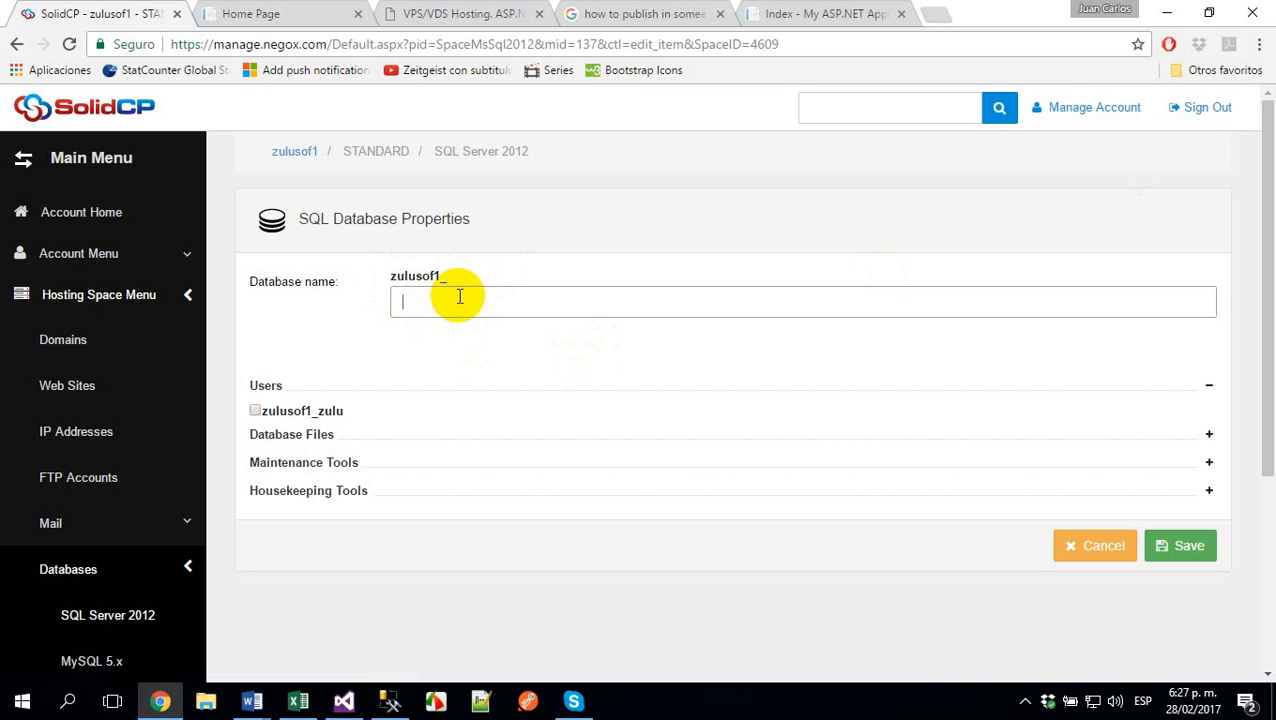
text(zuludb)
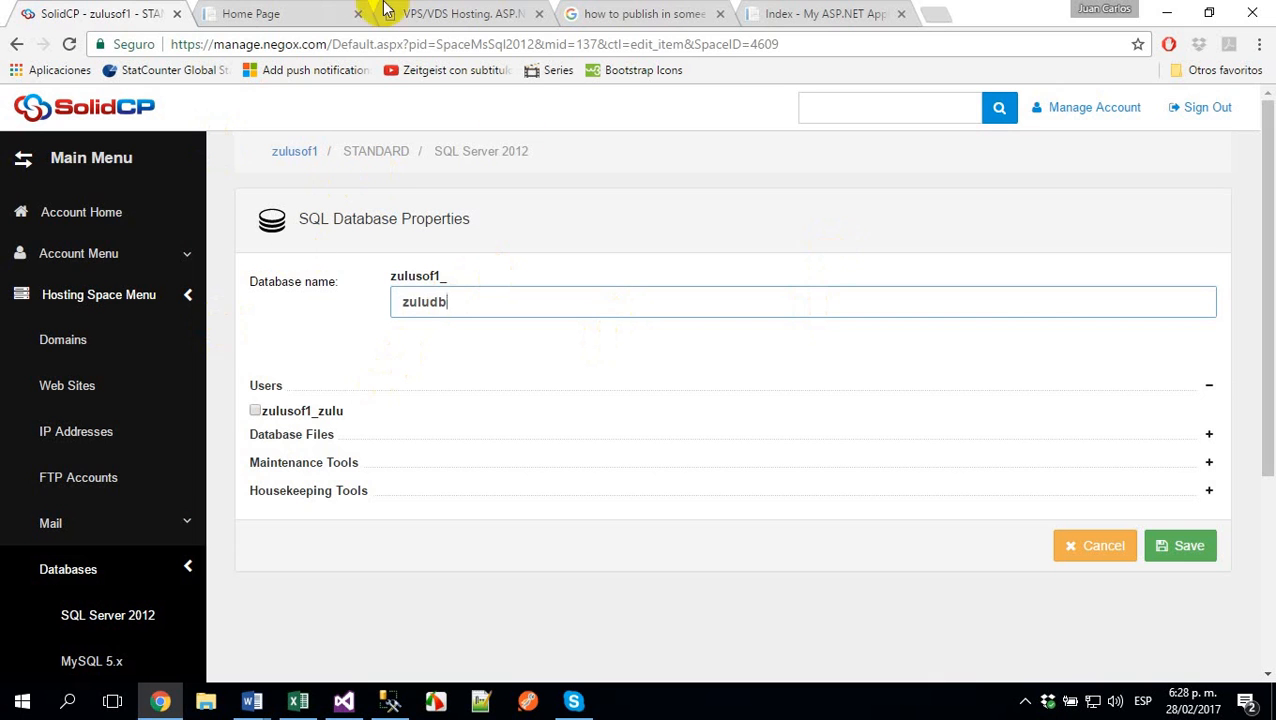
click(255, 411)
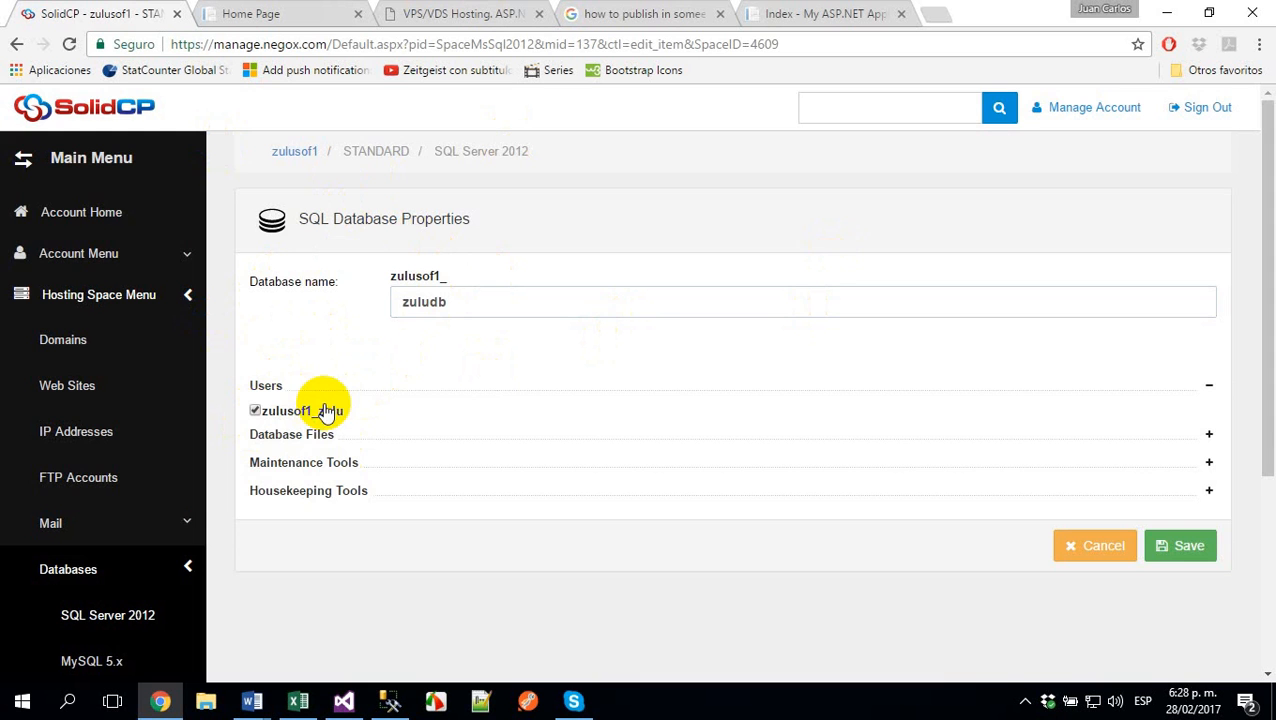
click(1186, 548)
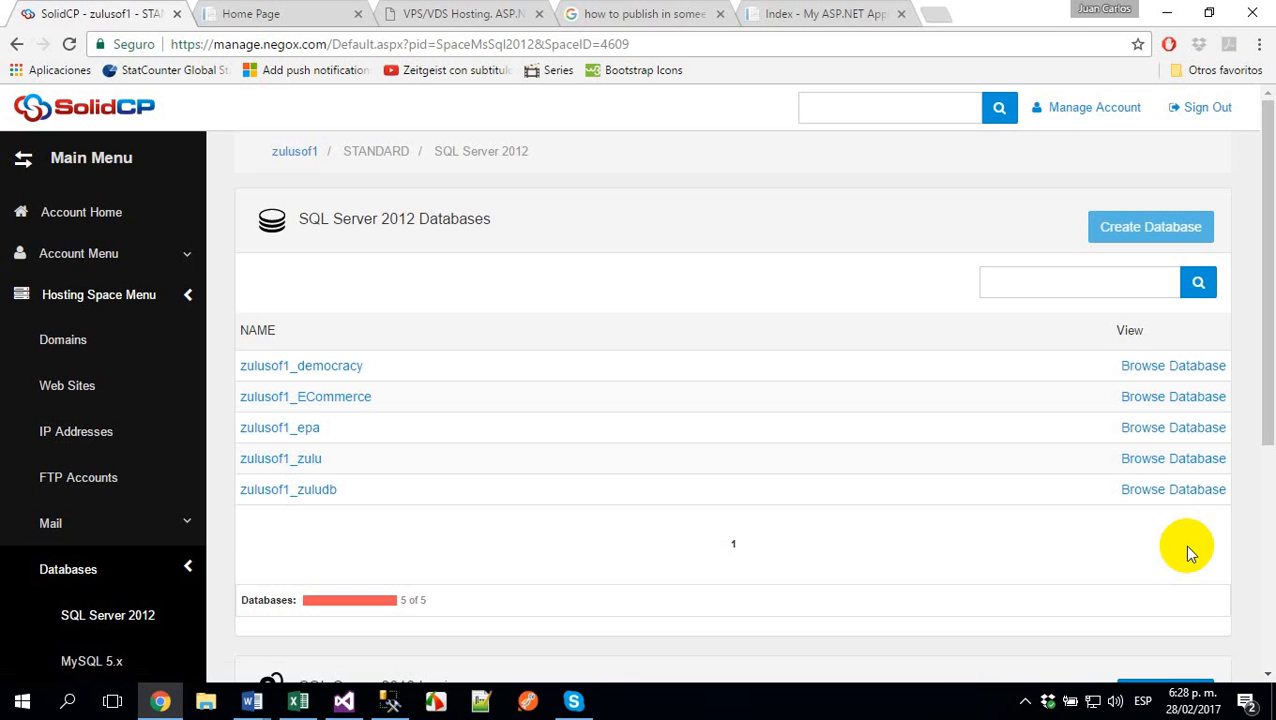
- Review the form for creating a SQL Server login and its database assignments, and cancel it without creating a user
scroll(857, 424, down, 3)
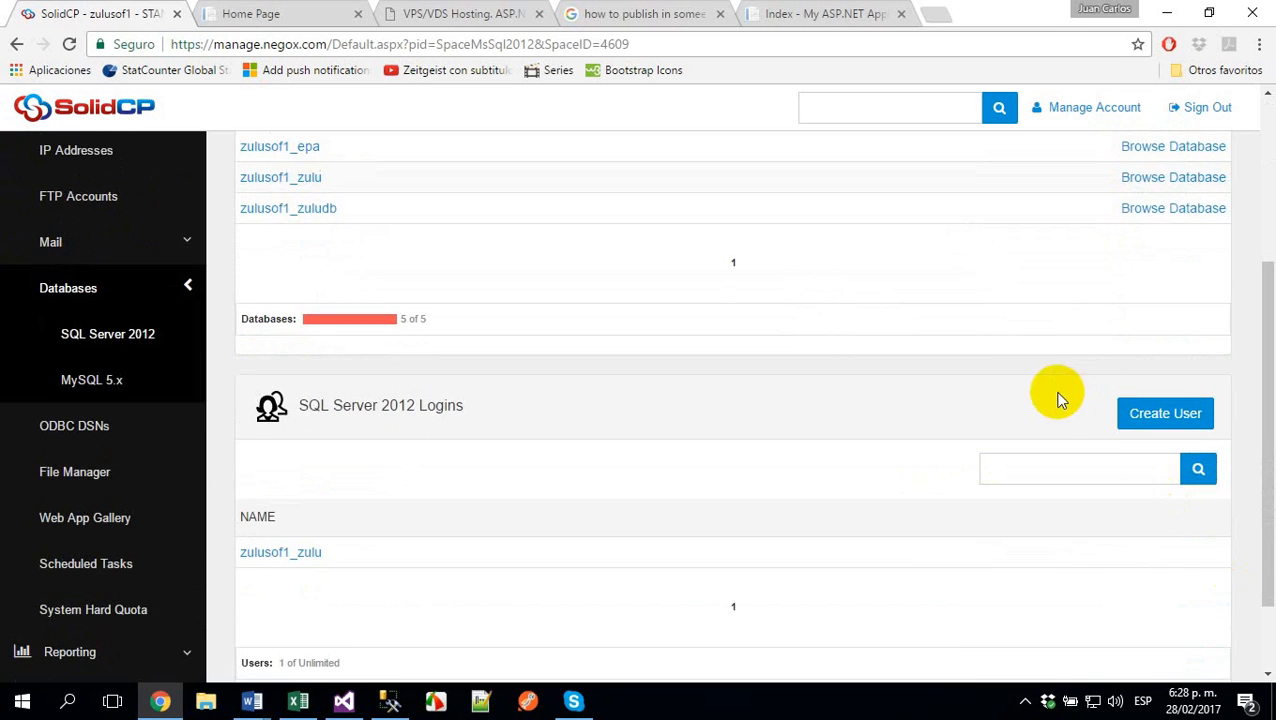
scroll(1065, 450, up, 2)
scroll(1120, 476, down, 2)
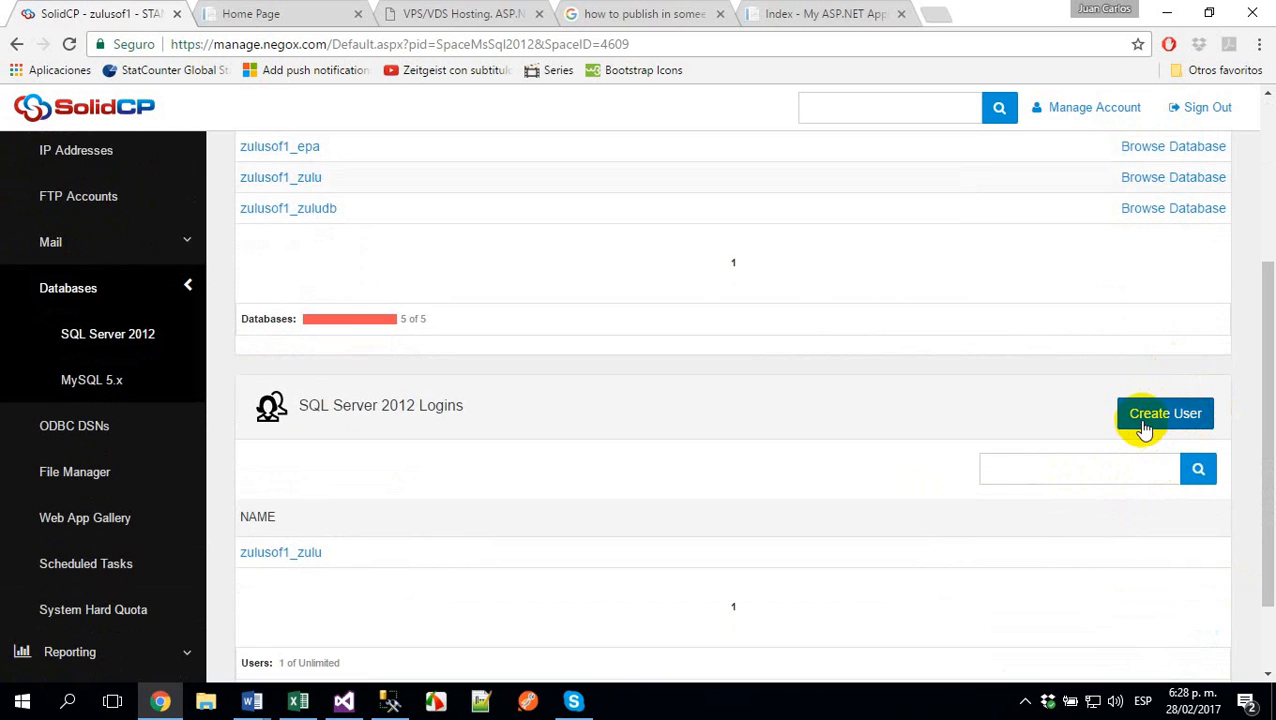
click(1150, 425)
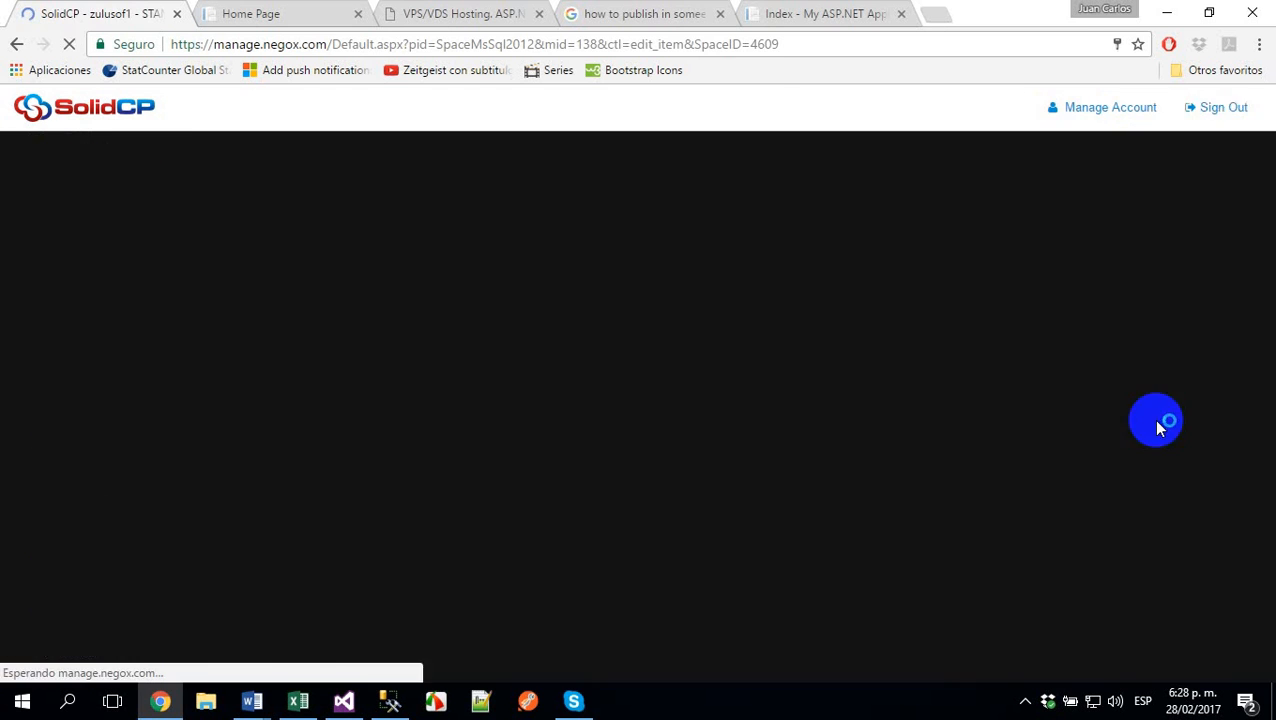
click(490, 301)
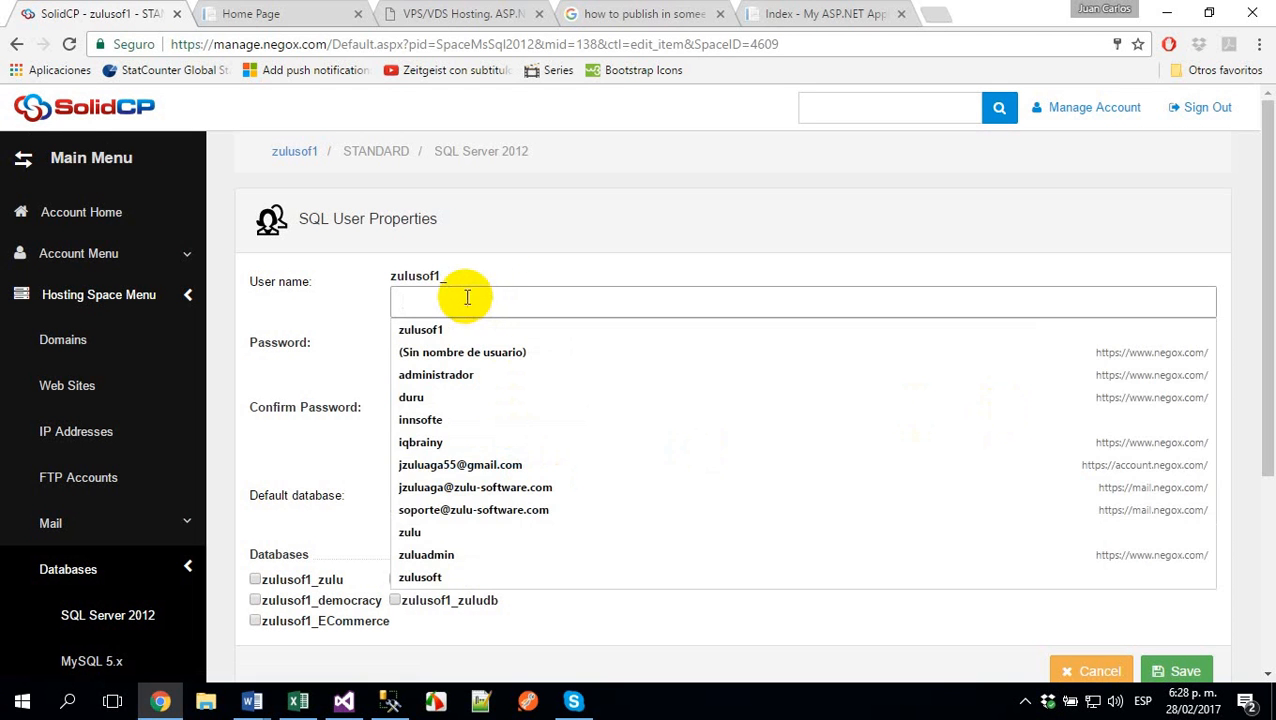
click(611, 282)
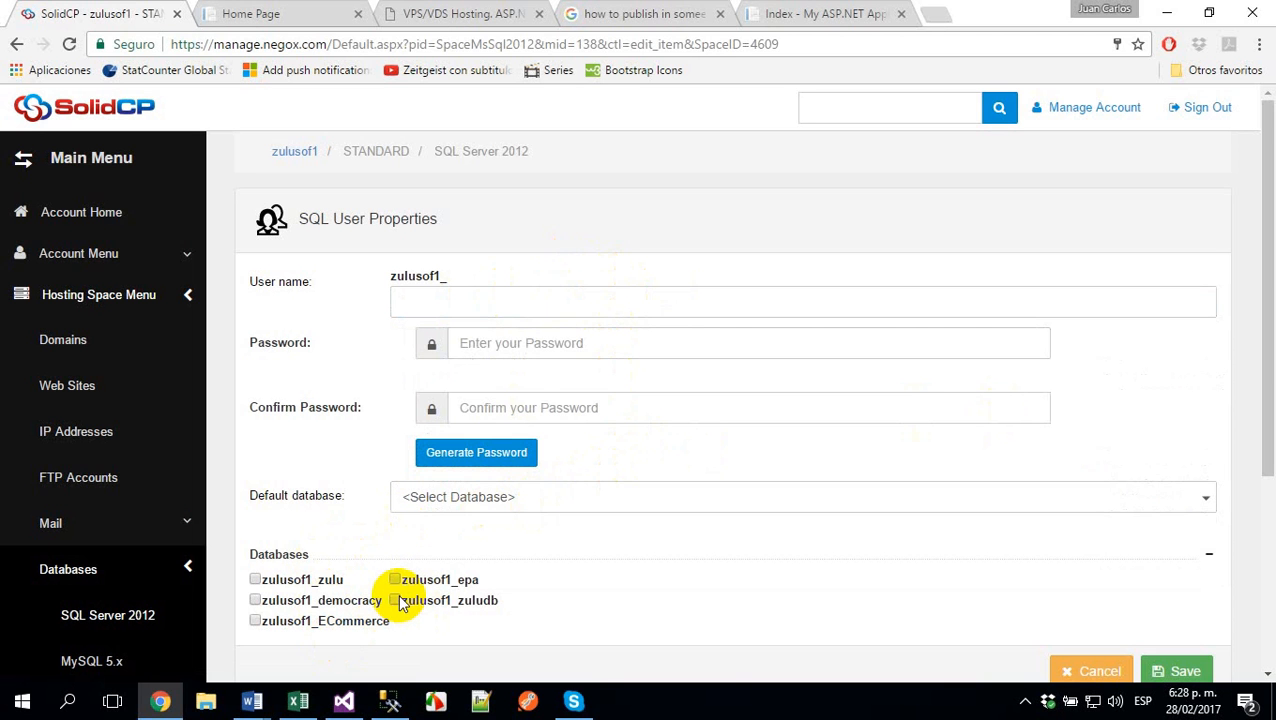
click(1066, 672)
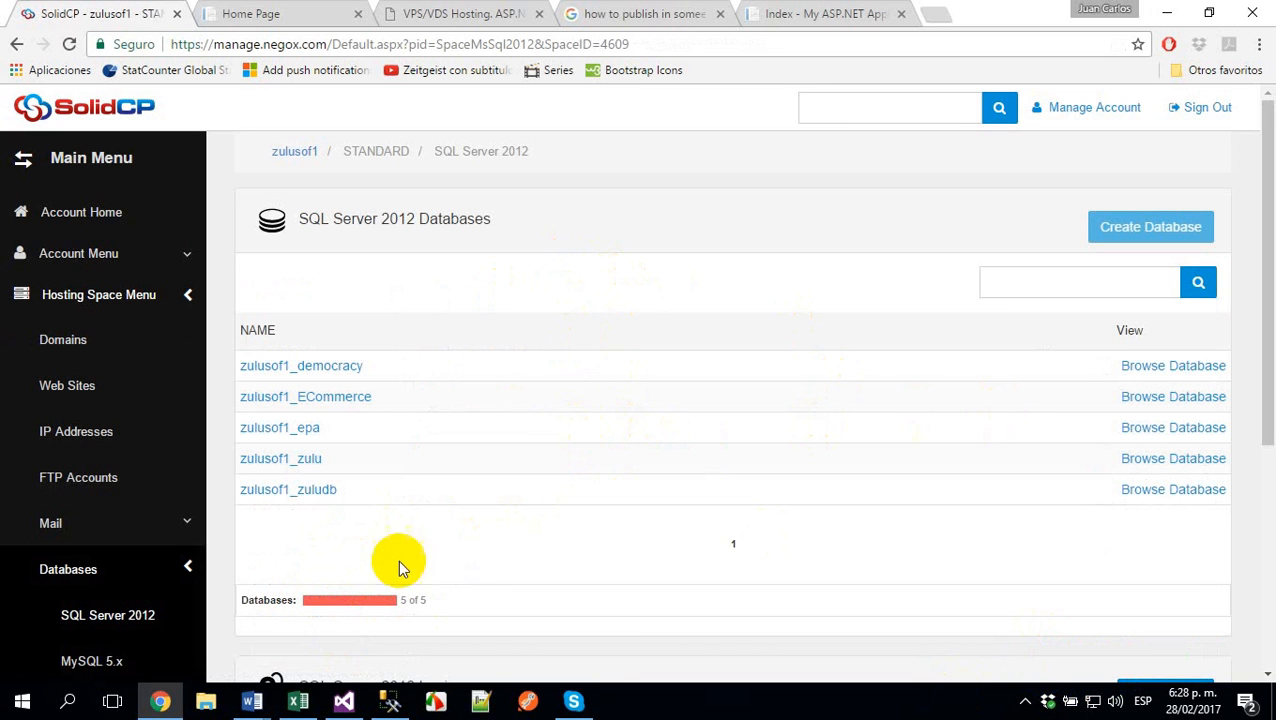
- Switch to Visual Studio and stop the running debug session
click(343, 701)
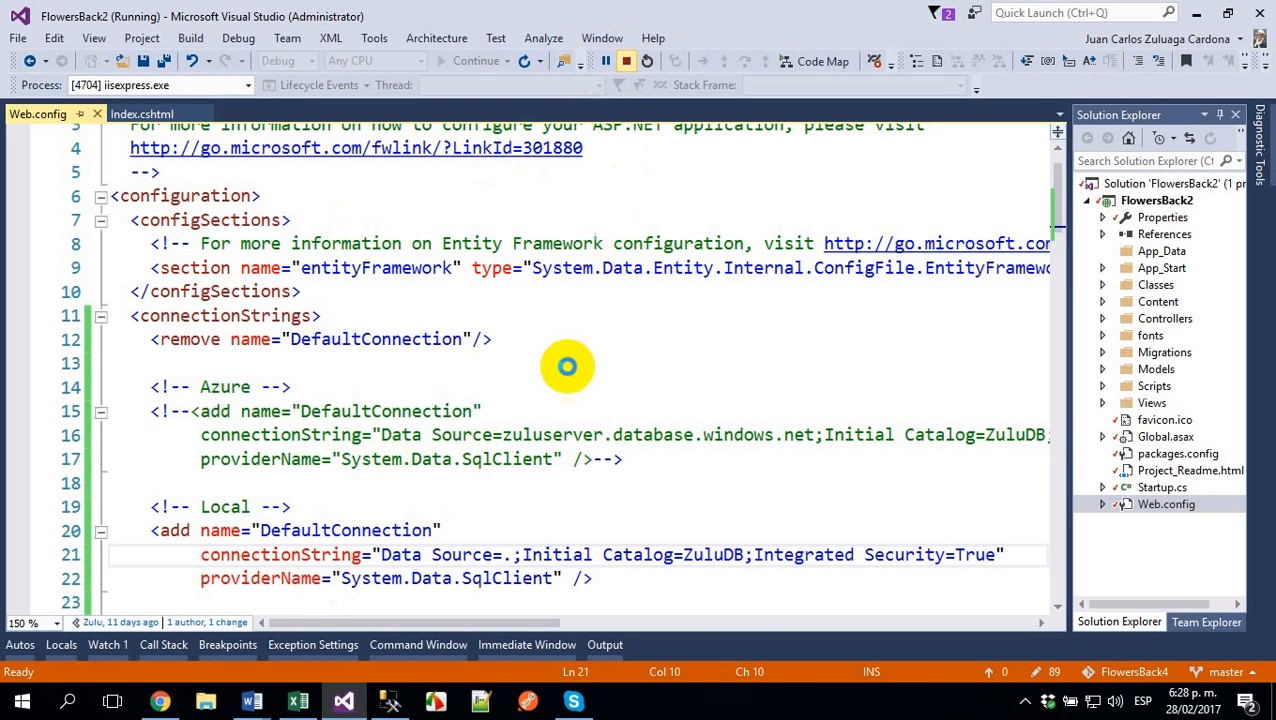
click(444, 497)
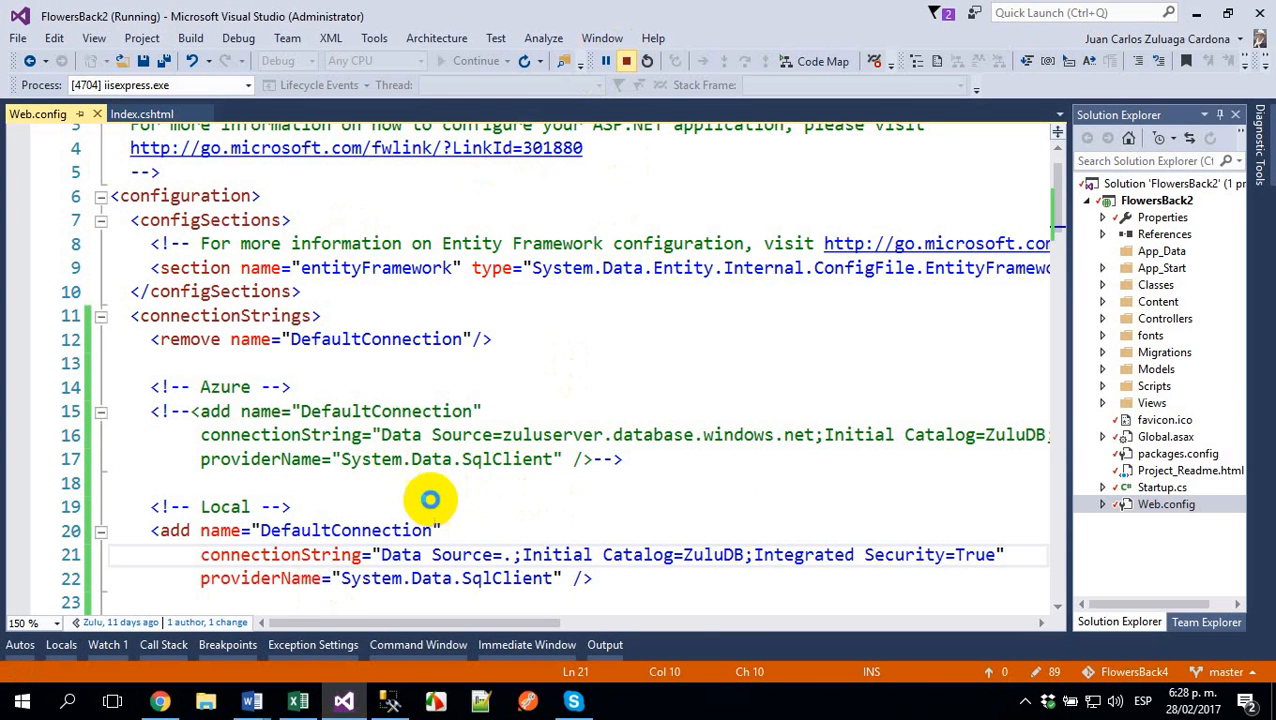
- Duplicate the commented Azure DefaultConnection entry in Web.config below the Local entry, just before the closing connectionStrings tag
key(Home)
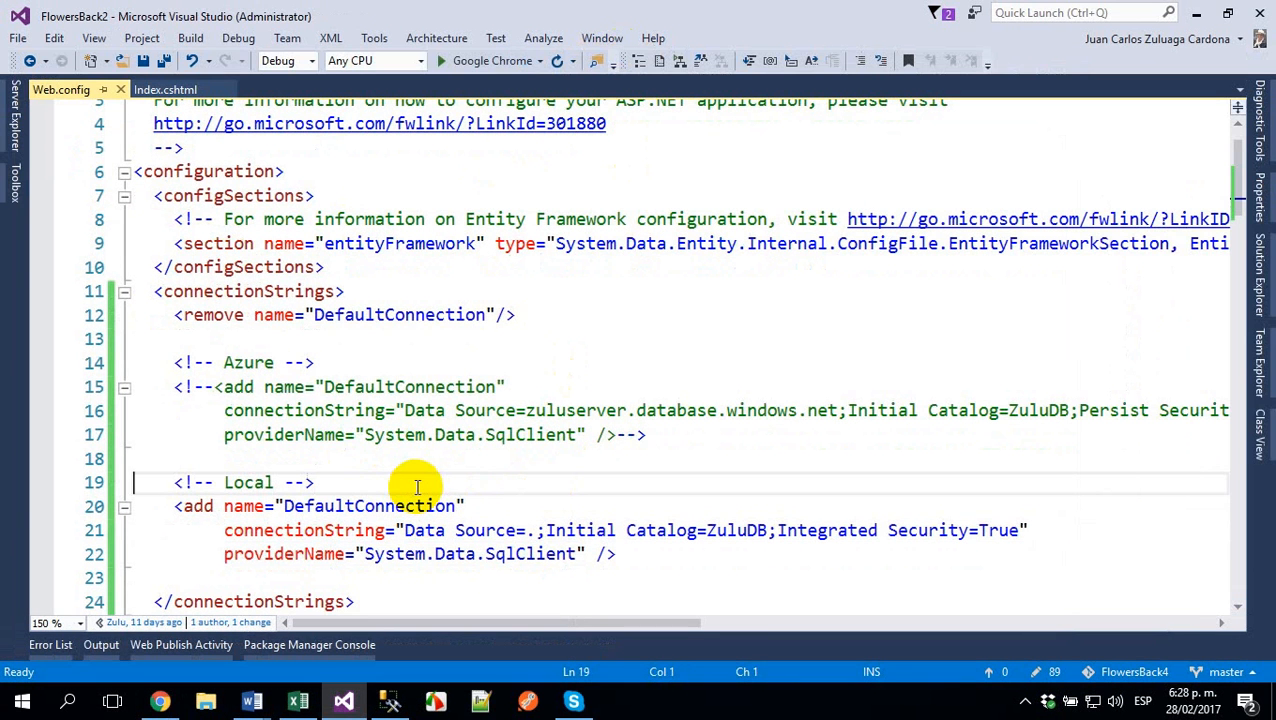
key(Up)
key(Up)
key(Up)
key(Up)
key(shift+Down)
key(shift+Down)
key(shift+Down)
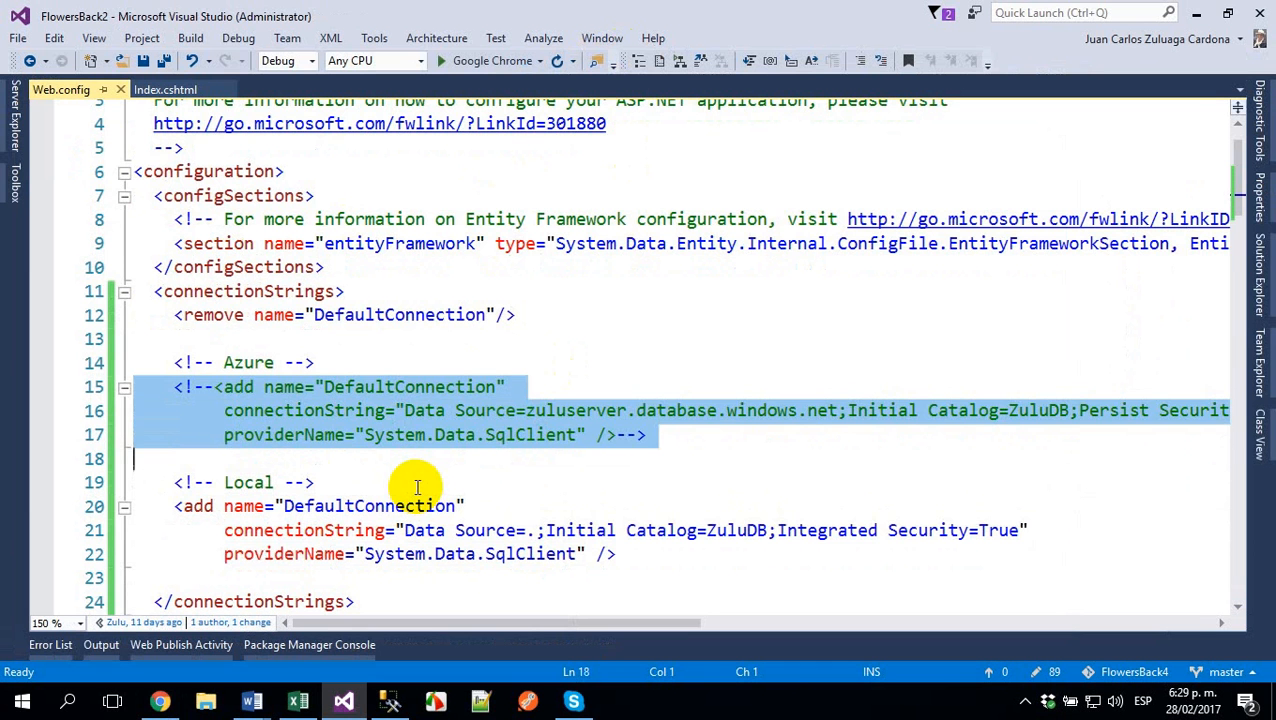
key(ctrl+c)
key(Down)
key(Down)
key(Down)
key(Down)
key(Down)
key(Down)
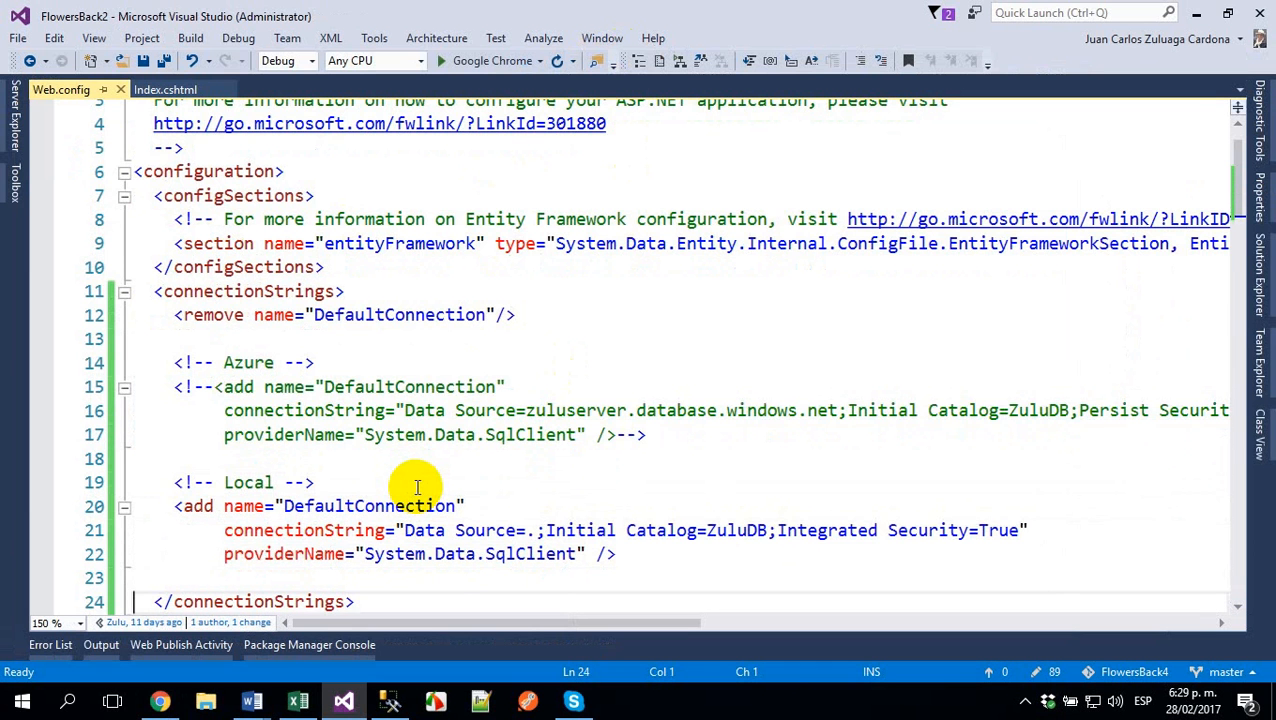
key(ctrl+v)
key(Up)
key(Up)
key(Down)
key(Down)
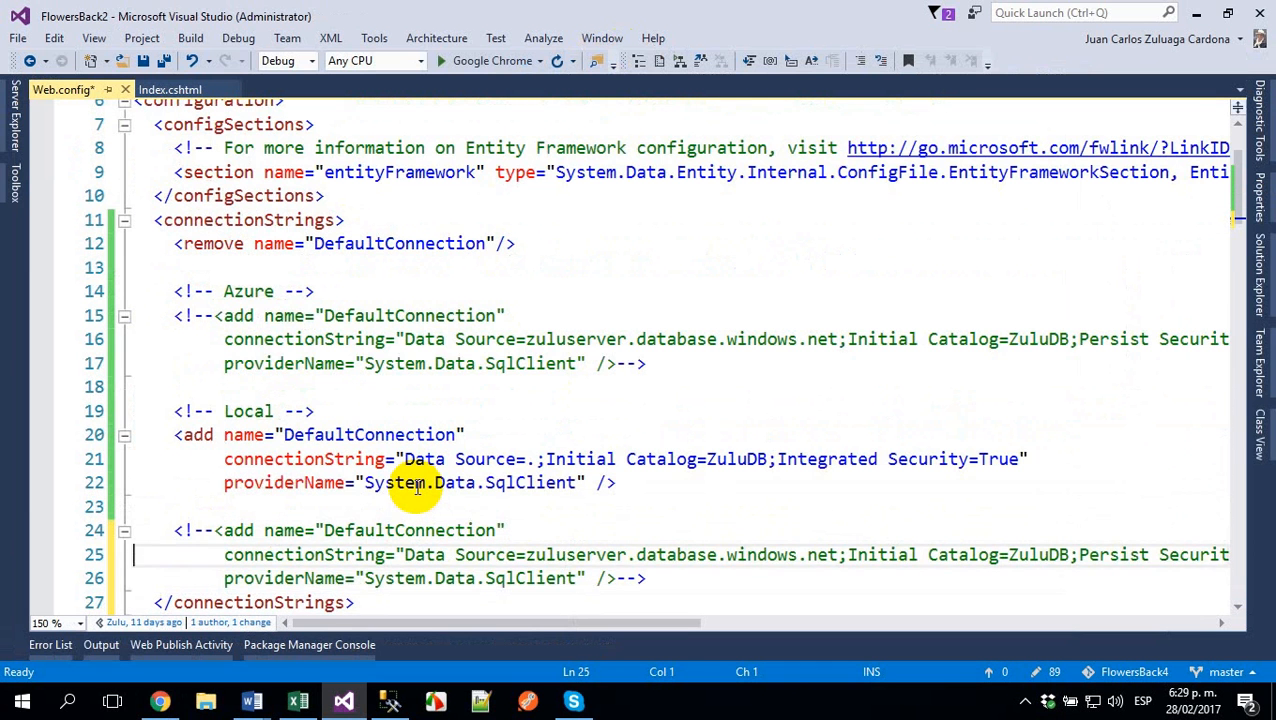
- Comment out the three-line Local DefaultConnection entry in Web.config
key(Up)
key(Up)
key(Right)
key(Right)
key(Right)
key(Right)
key(Right)
key(Right)
key(Right)
key(Right)
key(Right)
key(Right)
key(Right)
key(Right)
key(Right)
key(Right)
key(Right)
key(Right)
key(Left)
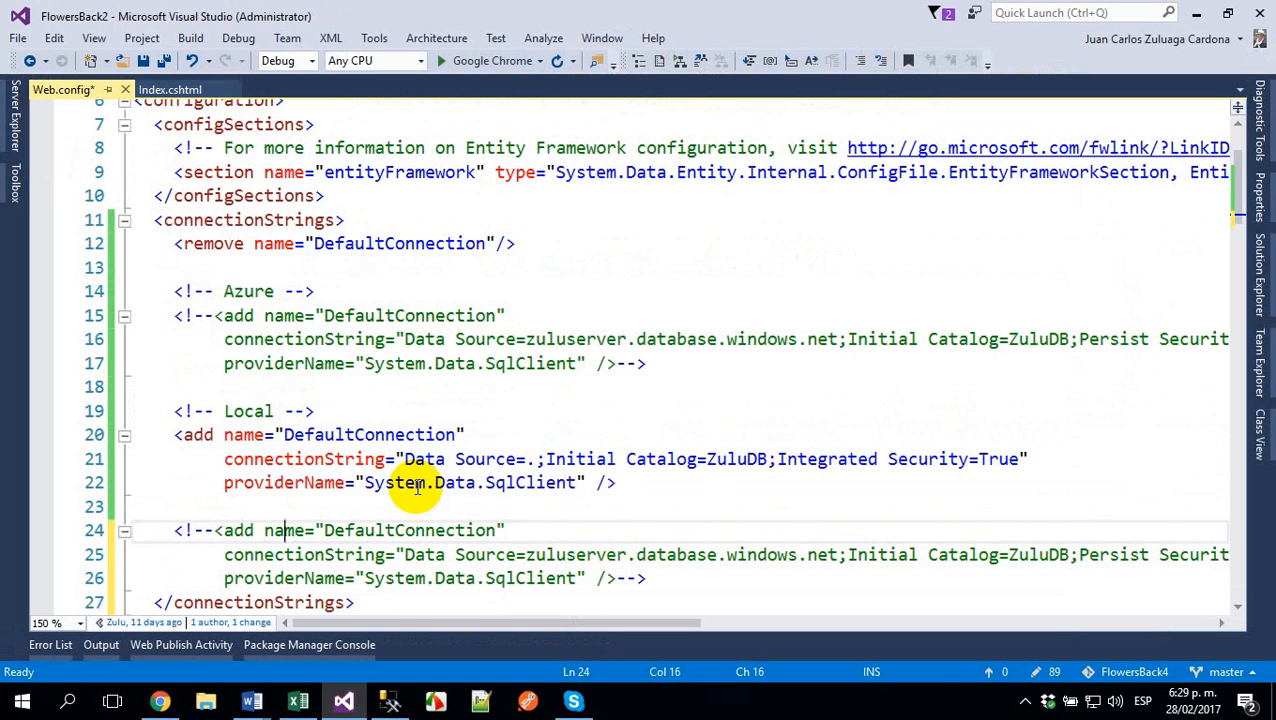
key(Up)
key(Up)
key(Up)
key(Up)
key(Home)
key(Home)
key(shift+Down)
key(shift+Down)
key(shift+Down)
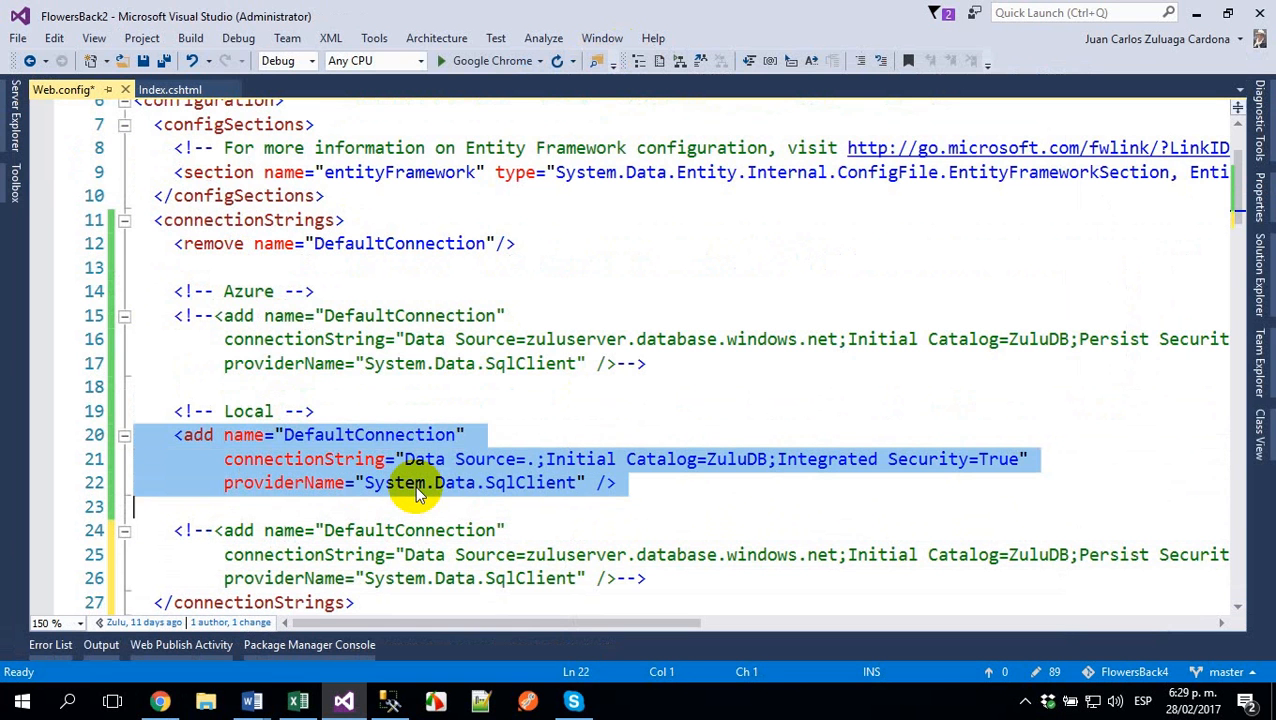
key(ctrl+k)
key(ctrl+c)
- Copy the Local heading comment above the duplicated connection entry and change its text to Negox
key(Down)
key(Down)
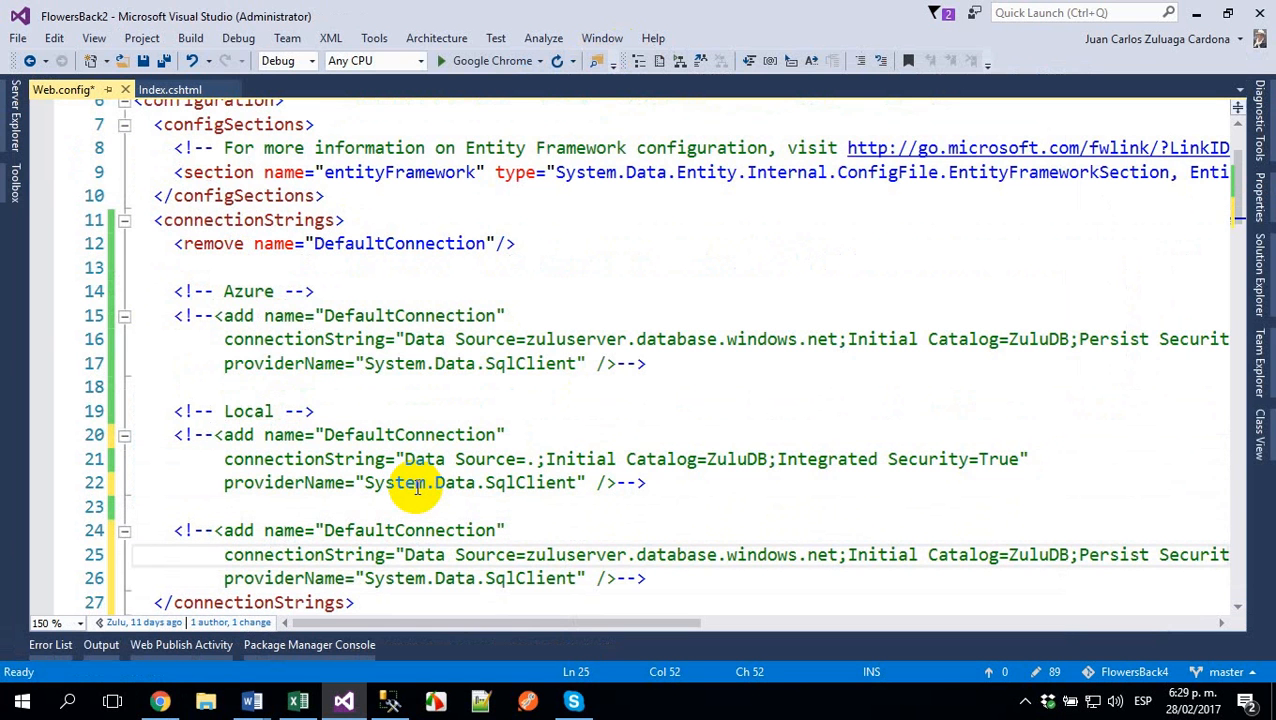
key(Home)
key(Home)
key(Up)
key(Up)
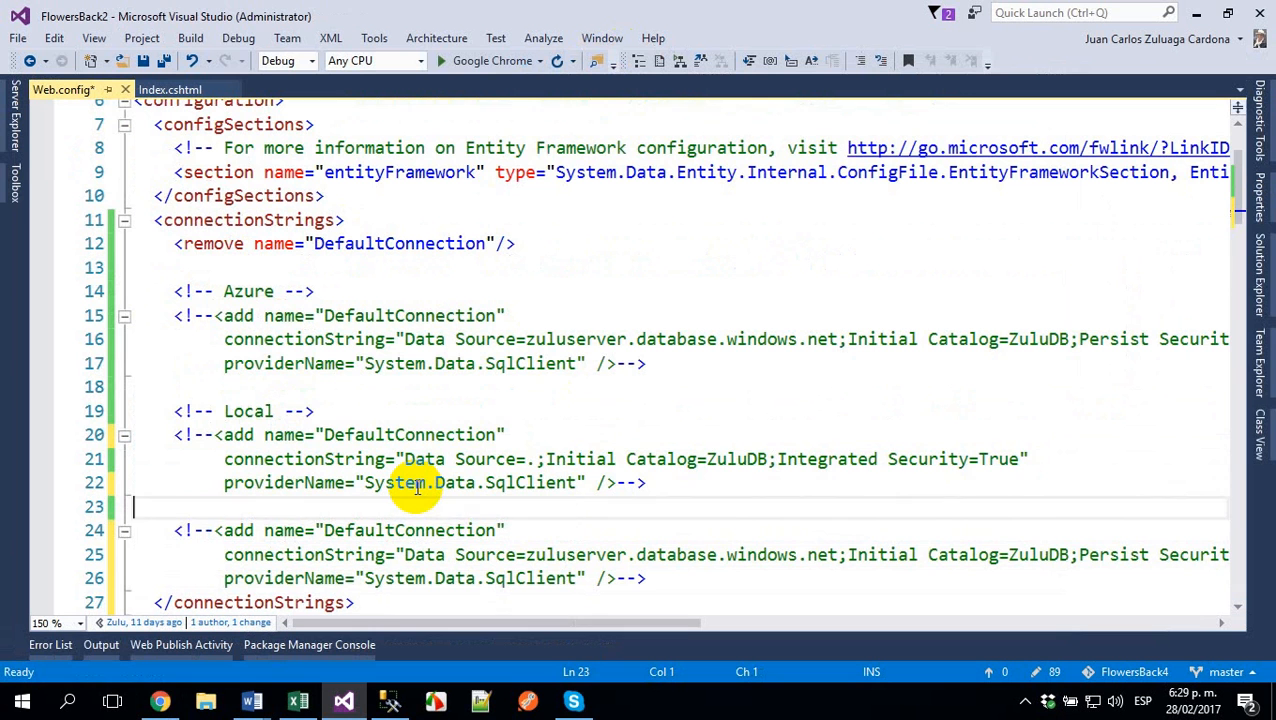
key(Up)
key(Up)
key(Up)
key(shift+Up)
key(ctrl+c)
key(Down)
key(Down)
key(Down)
key(Down)
key(ctrl+v)
key(Right)
key(Right)
key(Right)
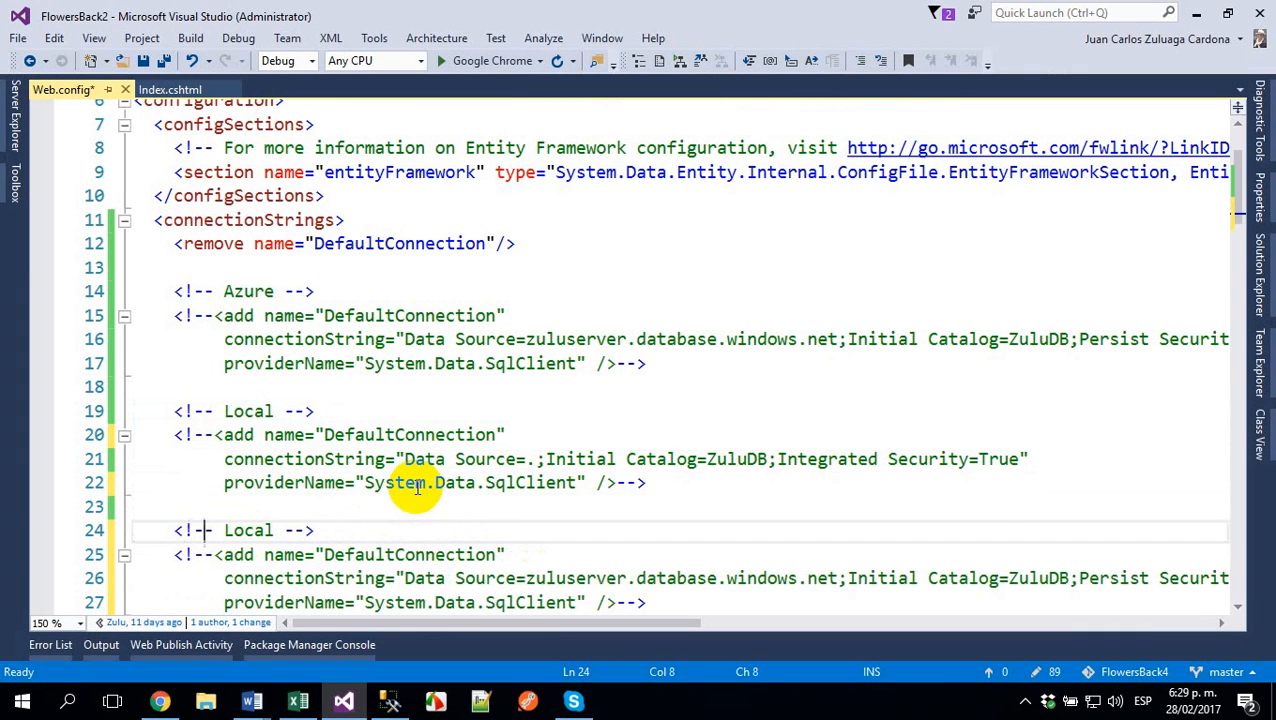
key(Right)
key(ctrl+shift+Right)
text(Negox)
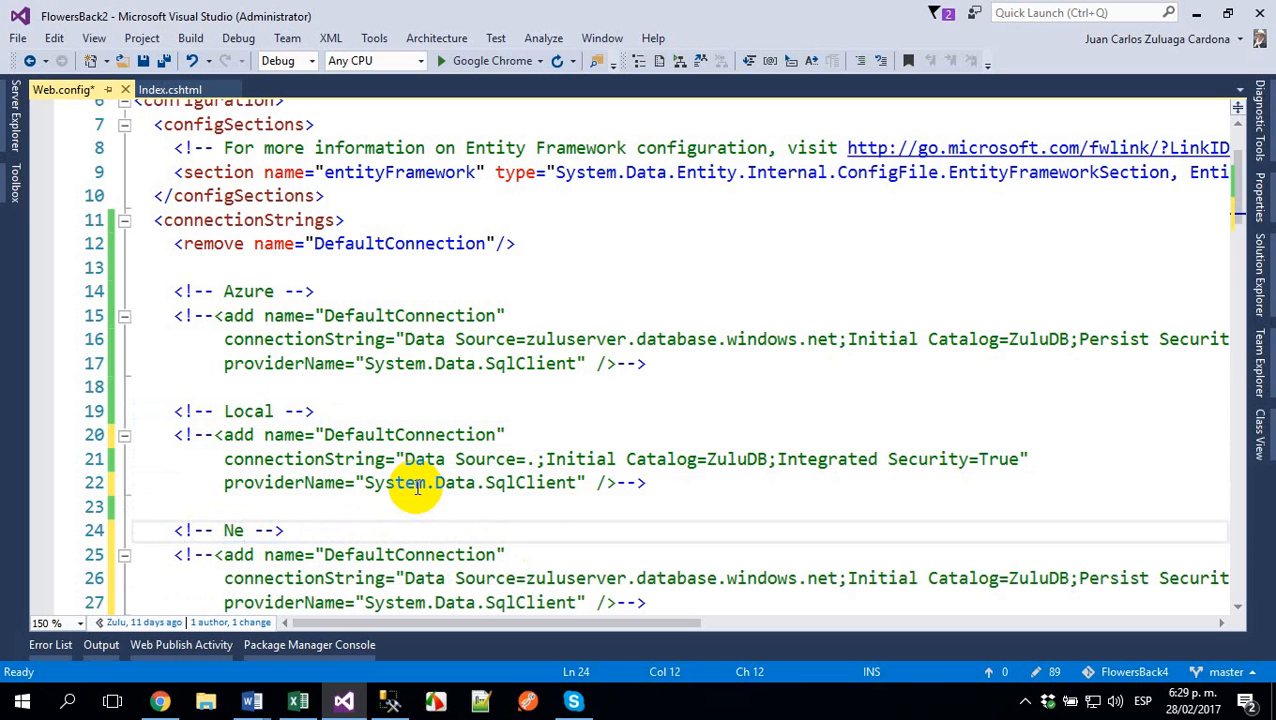
- Uncomment the DefaultConnection entry under the Negox heading and add a blank line after it
key(Down)
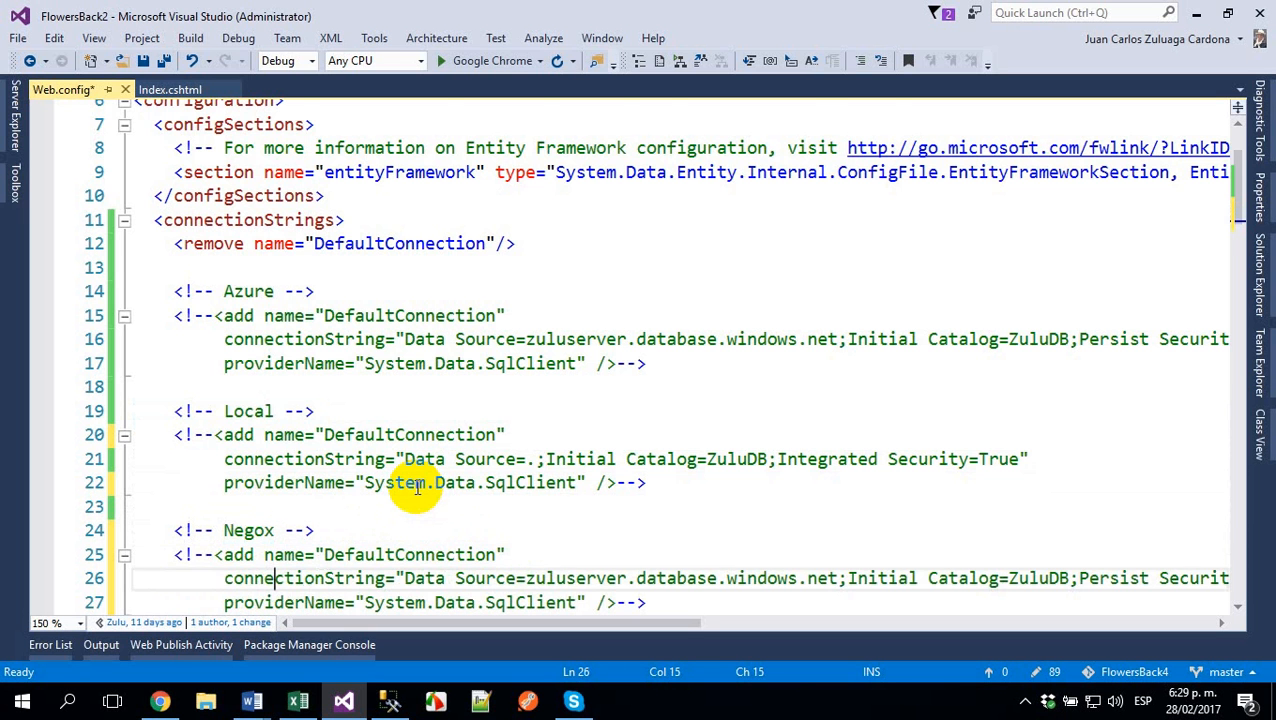
key(Home)
key(Home)
key(shift+Down)
key(shift+Down)
key(shift+Down)
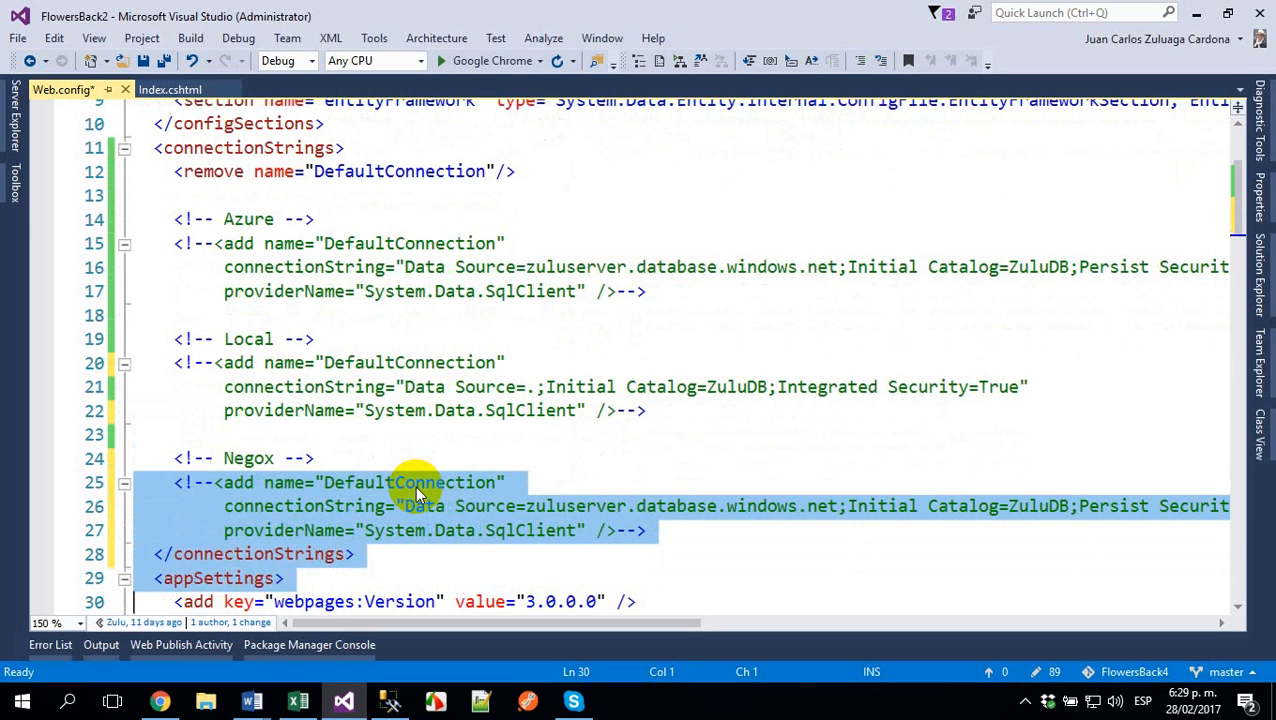
key(ctrl+k)
key(ctrl+u)
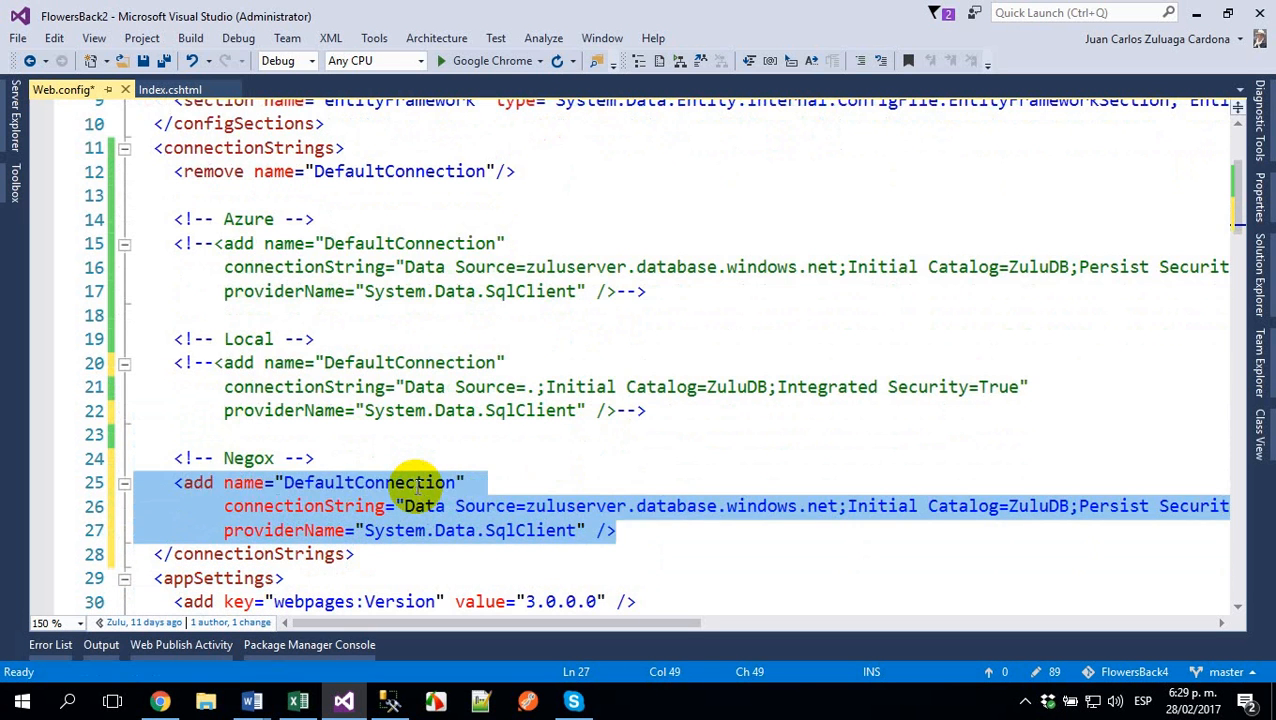
key(End)
key(Return)
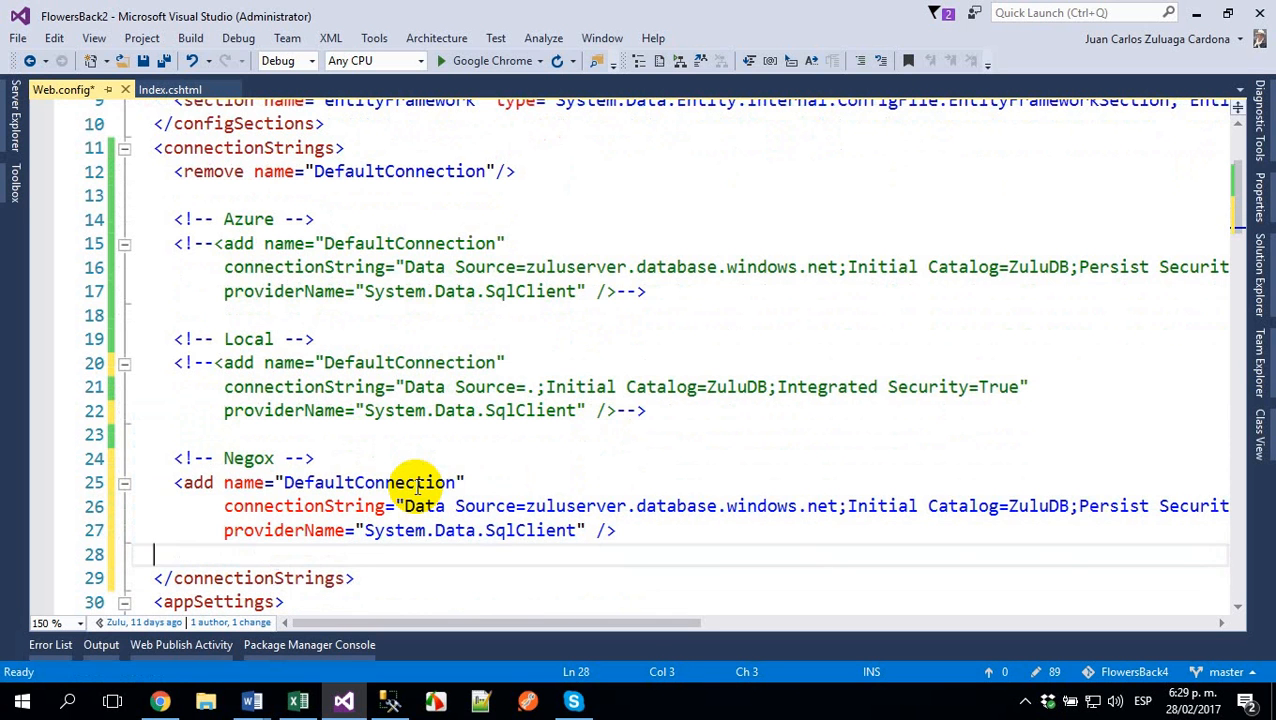
- Select the Data Source server name zuluserver.database.windows.net in the Negox connection string
key(Up)
key(Up)
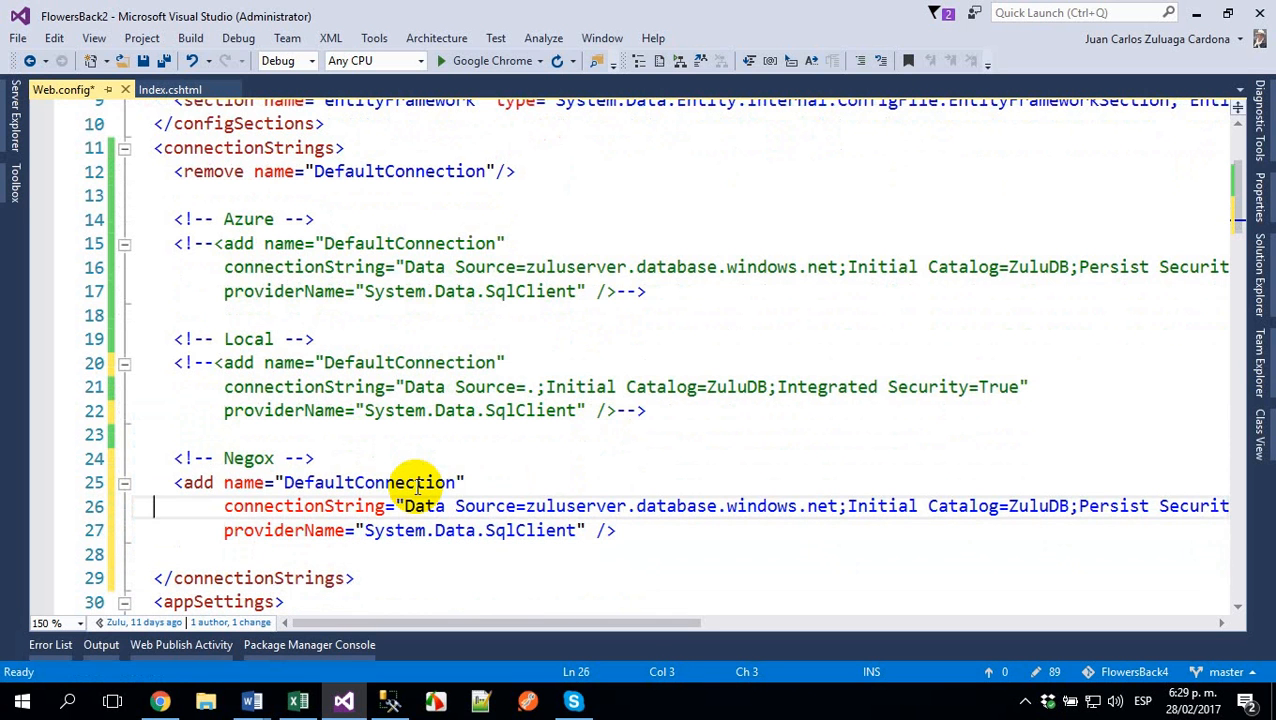
key(Right)
key(Right)
key(Right)
key(Right)
key(Right)
key(Right)
key(Right)
key(Right)
key(Right)
key(Right)
key(Right)
key(Right)
key(Right)
key(Right)
key(Right)
key(Right)
key(Right)
key(Right)
key(Right)
key(Right)
key(Right)
key(Right)
key(Right)
key(Right)
key(Right)
key(Right)
key(Right)
key(Right)
key(Right)
key(Right)
key(Right)
key(Right)
key(Right)
key(Right)
key(Right)
key(Right)
key(Right)
key(Left)
key(Left)
key(Left)
key(shift+Right)
key(shift+Right)
key(shift+Right)
key(shift+Right)
key(shift+Right)
key(shift+Right)
key(shift+Right)
key(shift+Right)
key(Right)
key(Left)
key(Left)
key(Left)
key(ctrl+shift+Right)
key(ctrl+shift+Right)
key(ctrl+shift+Right)
key(ctrl+shift+Right)
key(ctrl+shift+Right)
key(ctrl+shift+Right)
key(ctrl+shift+Right)
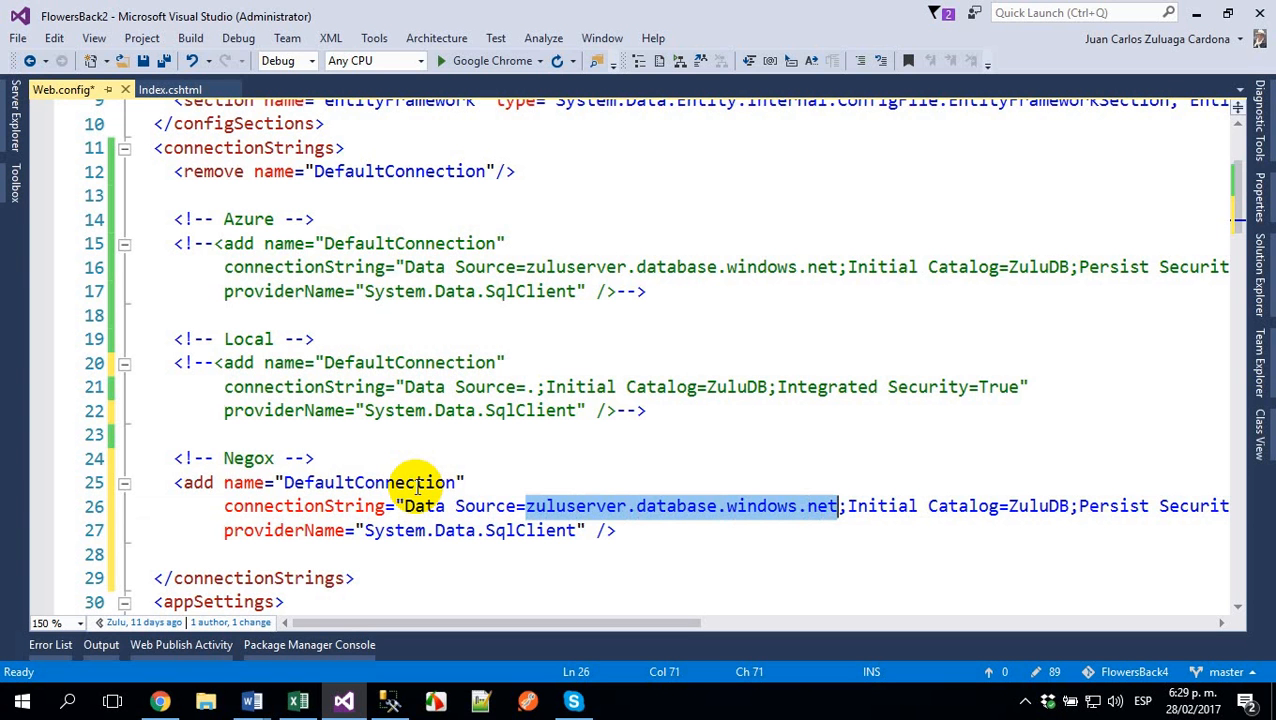
- Replace the Negox connection string's Data Source with 10.61.44.196, copied from the Negox entry in the MVC.docx Word document
click(252, 702)
click(157, 655)
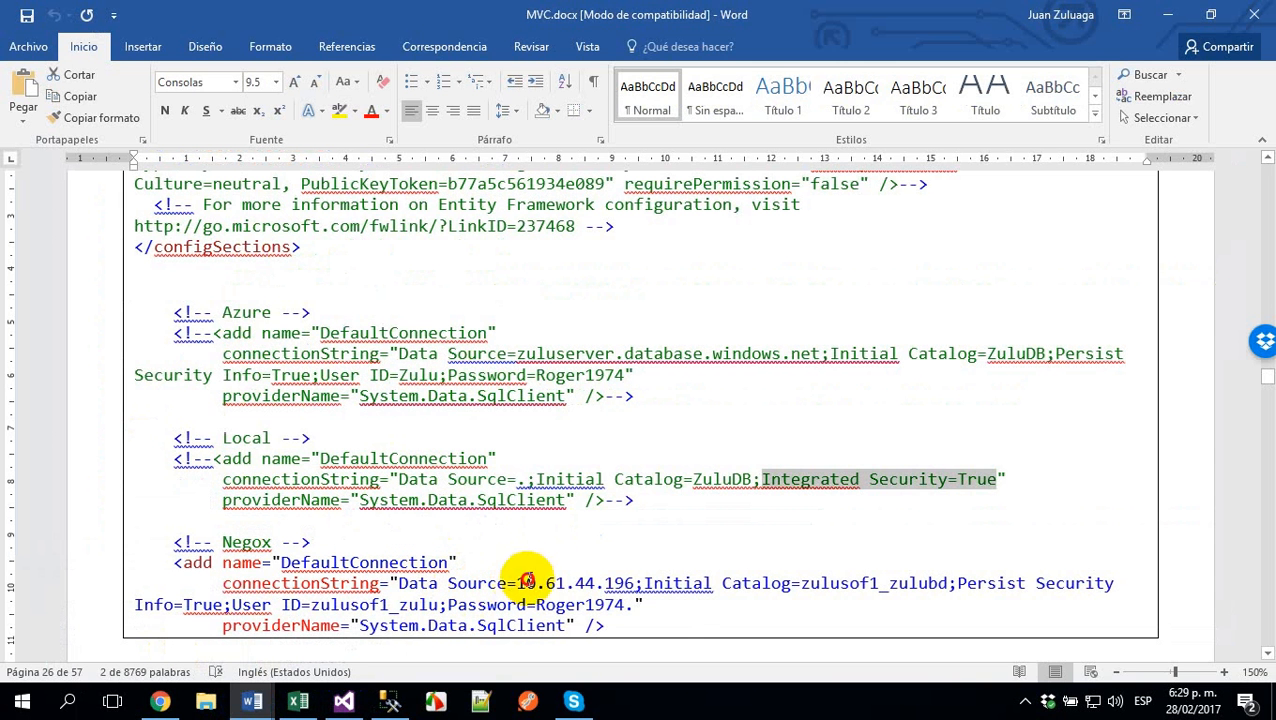
drag(528, 586, 632, 595)
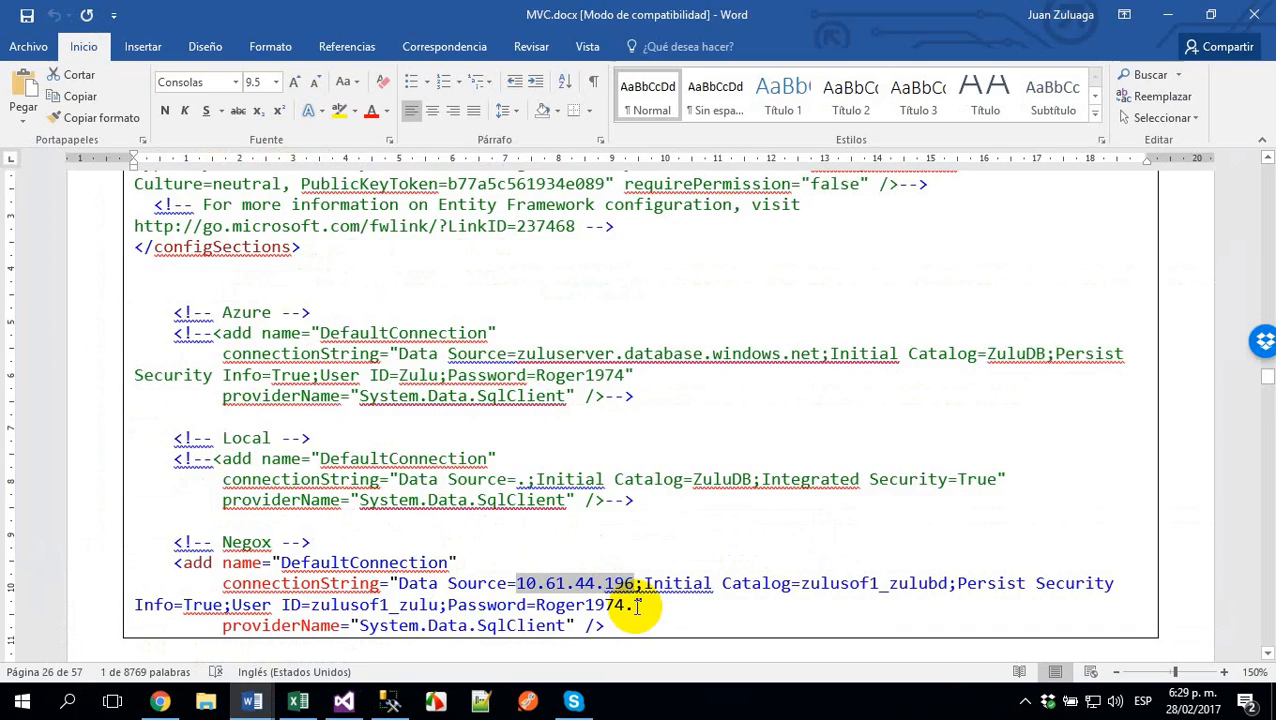
key(alt+Tab)
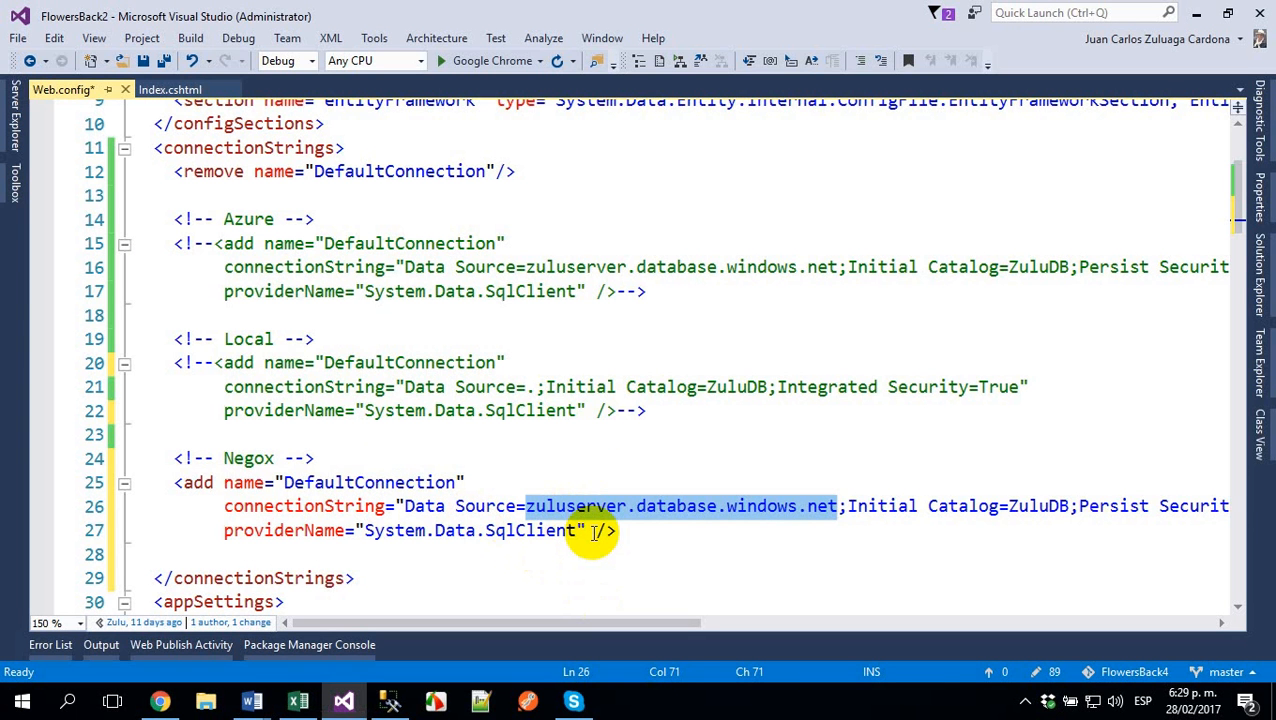
key(ctrl+v)
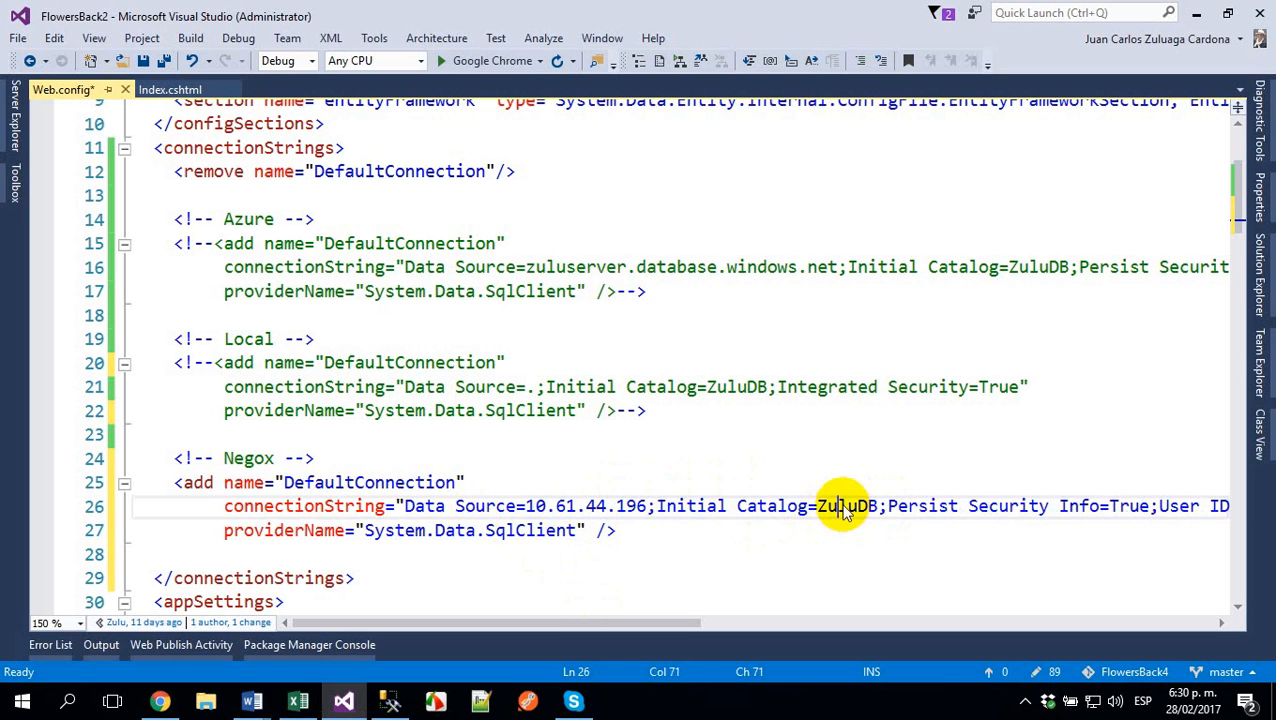
- Replace the Negox Initial Catalog with zulusof1_zuludb, copied from the SQL Server 2012 database list on the hosting site in Chrome
double_click(836, 505)
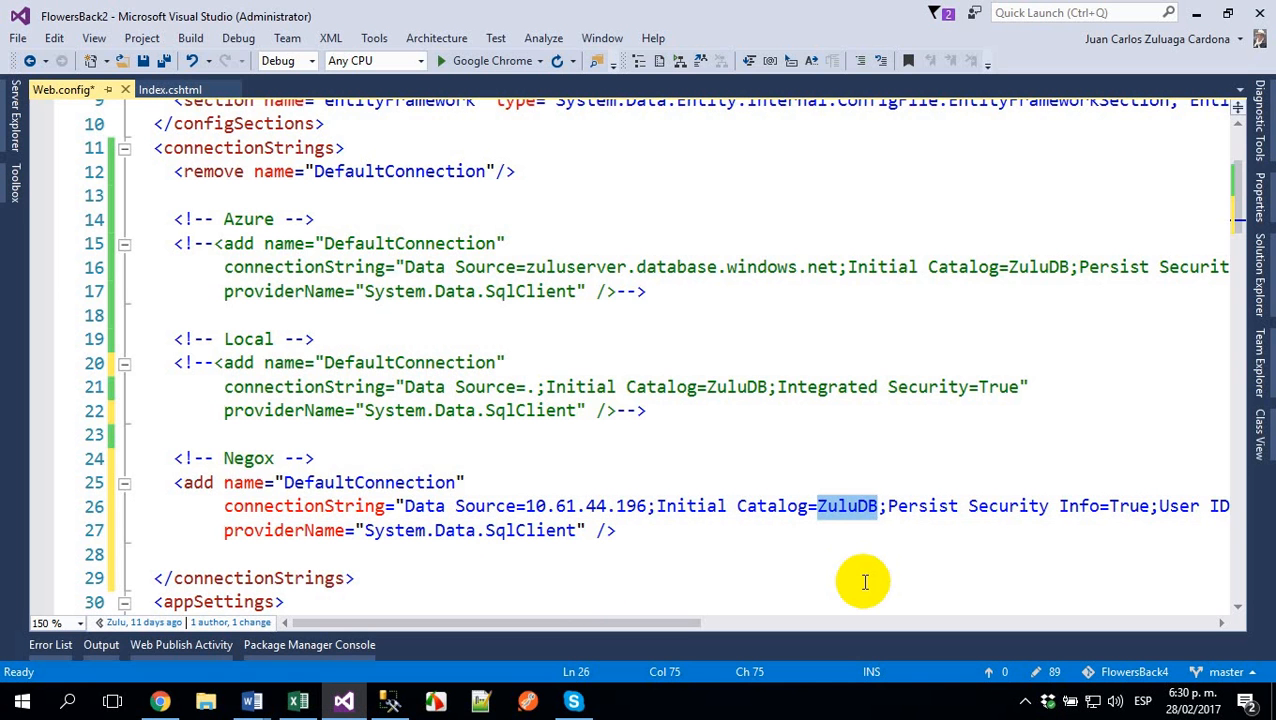
click(160, 701)
drag(348, 493, 243, 505)
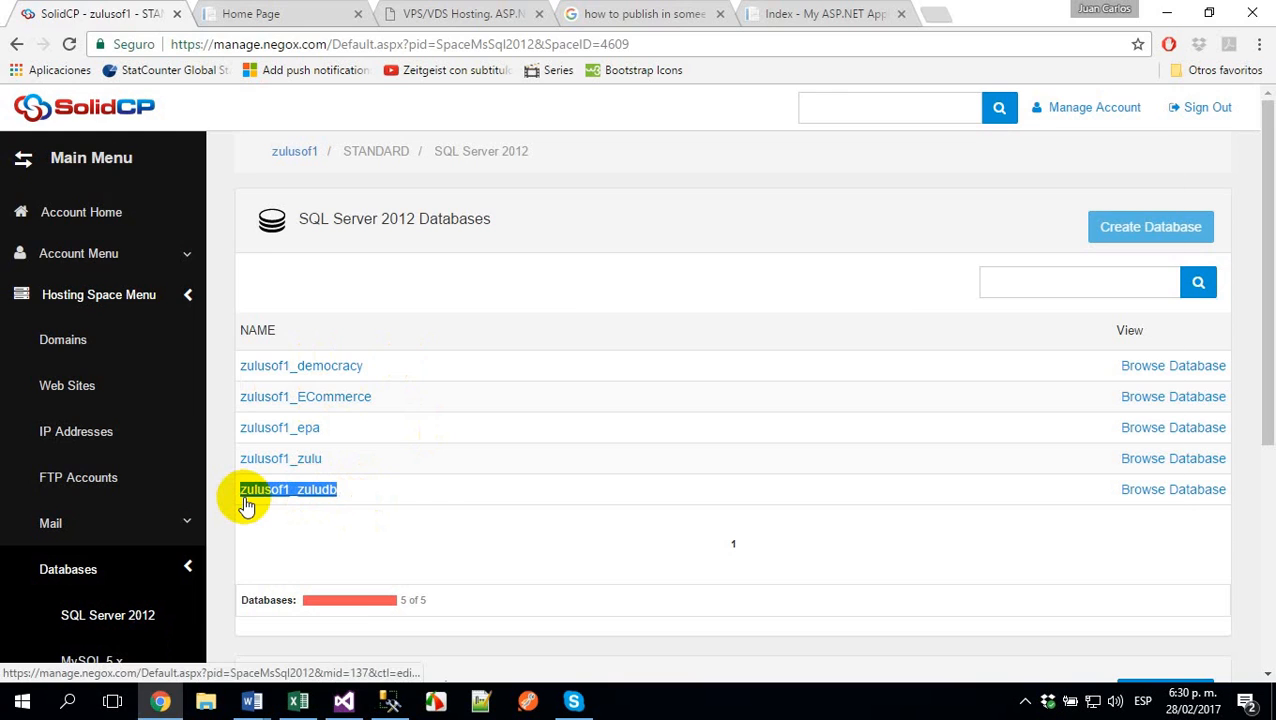
key(ctrl+c)
key(alt+Tab)
key(ctrl+v)
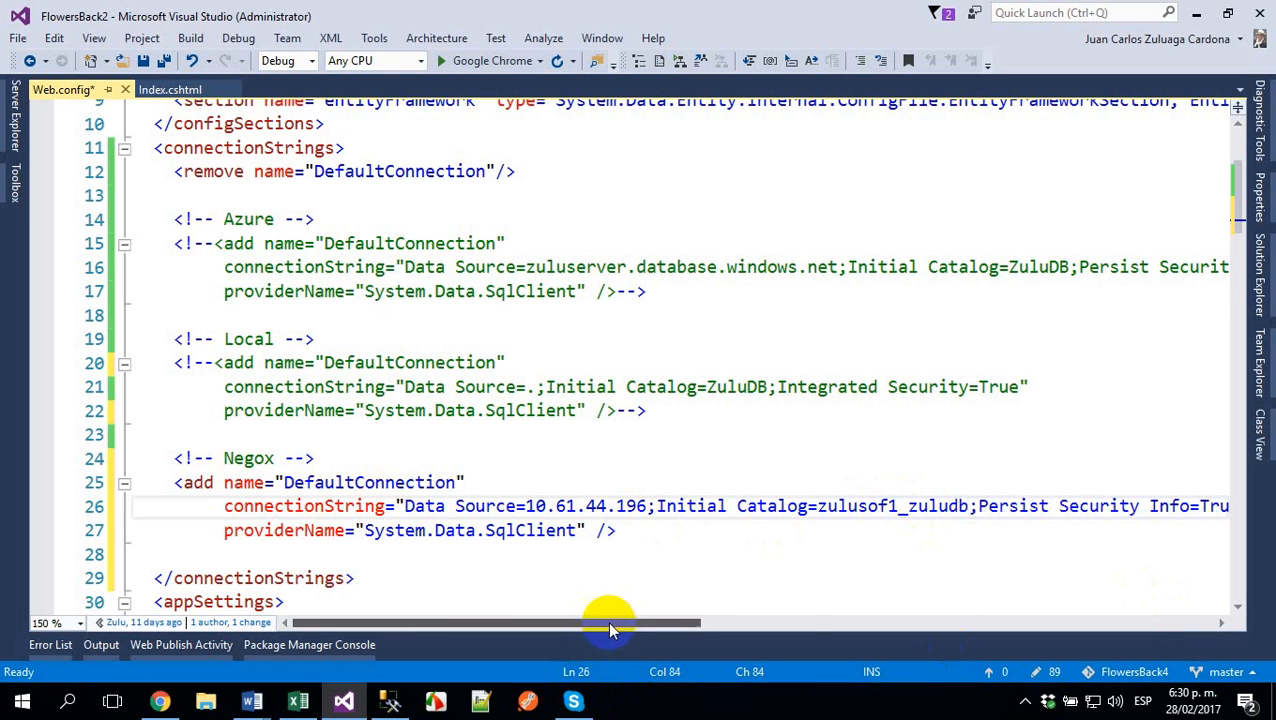
- Copy the User ID and Password portion of the Negox connection string from MVC.docx and return to Web.config in Visual Studio
drag(607, 622, 818, 630)
key(alt+Tab)
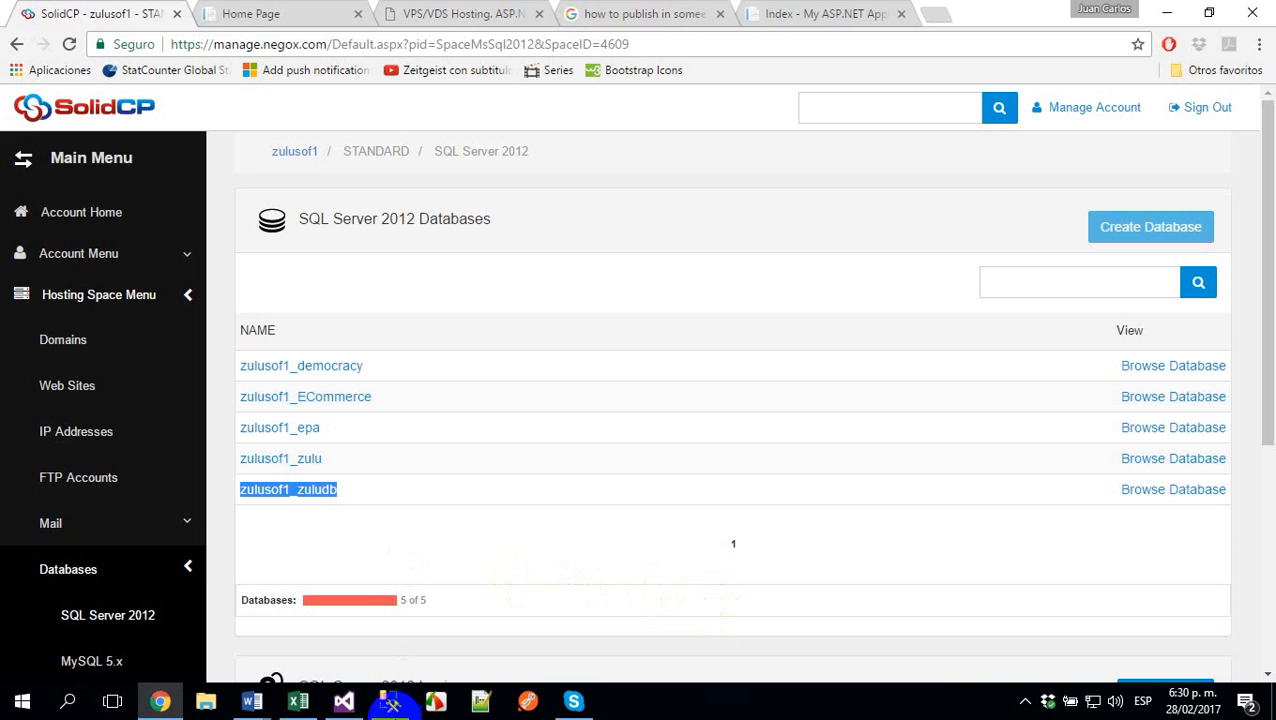
mouse_move(252, 703)
scroll(582, 560, down, 1)
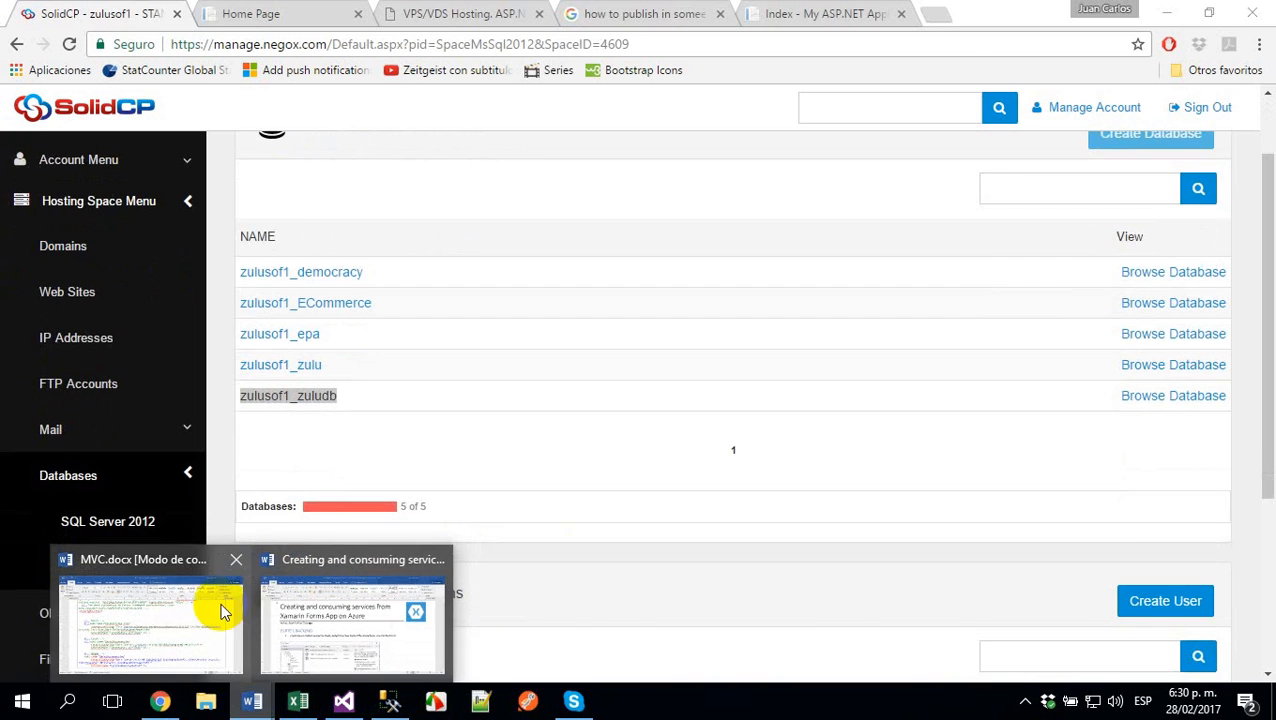
click(200, 612)
scroll(800, 535, down, 1)
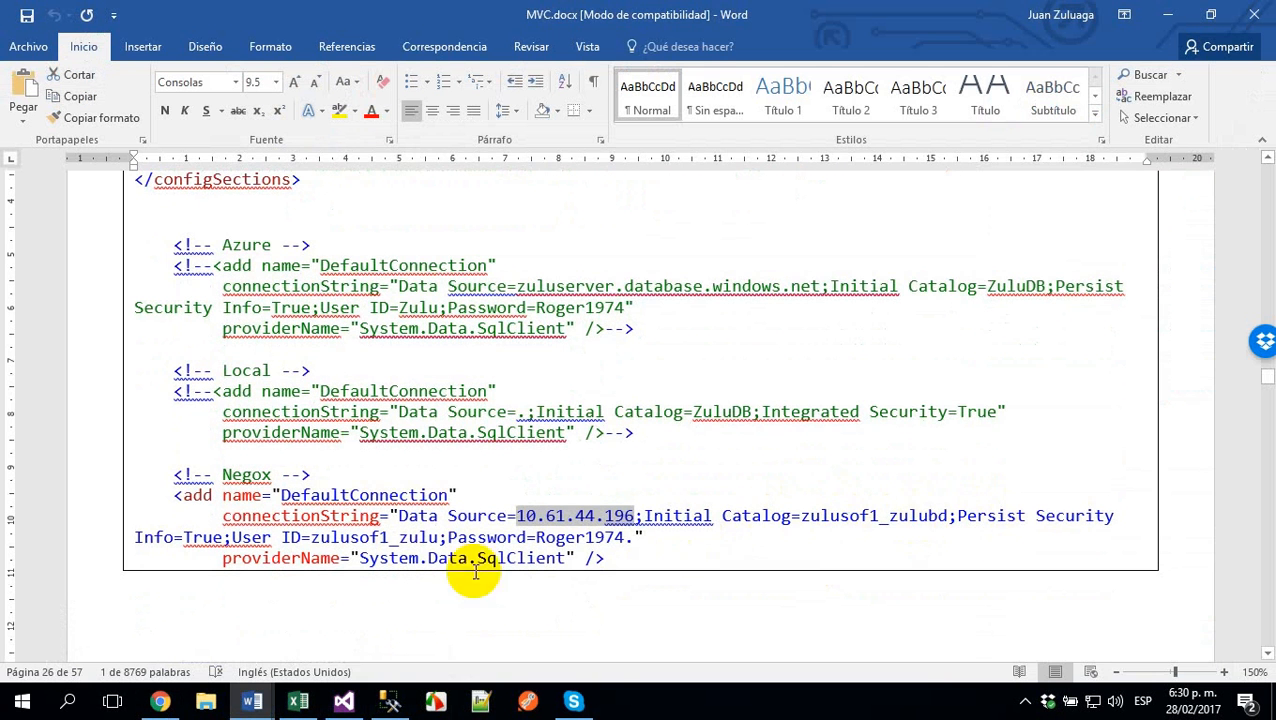
drag(232, 537, 640, 539)
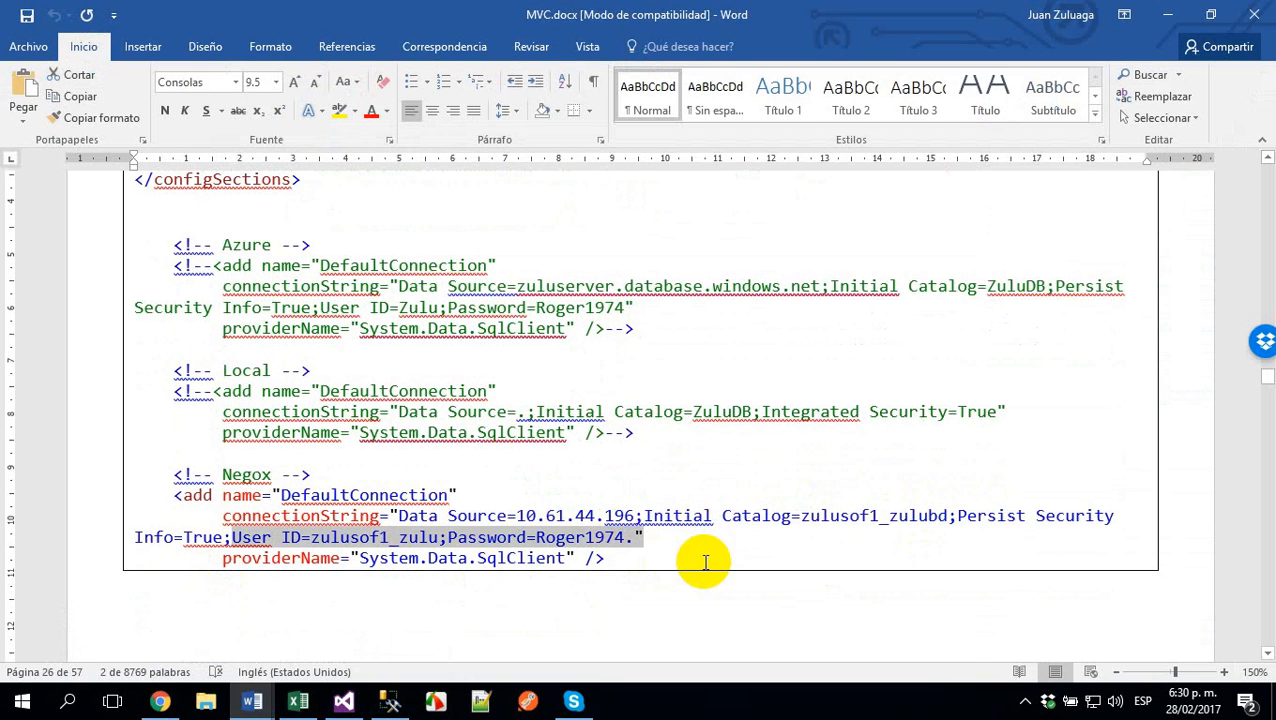
key(alt+Tab)
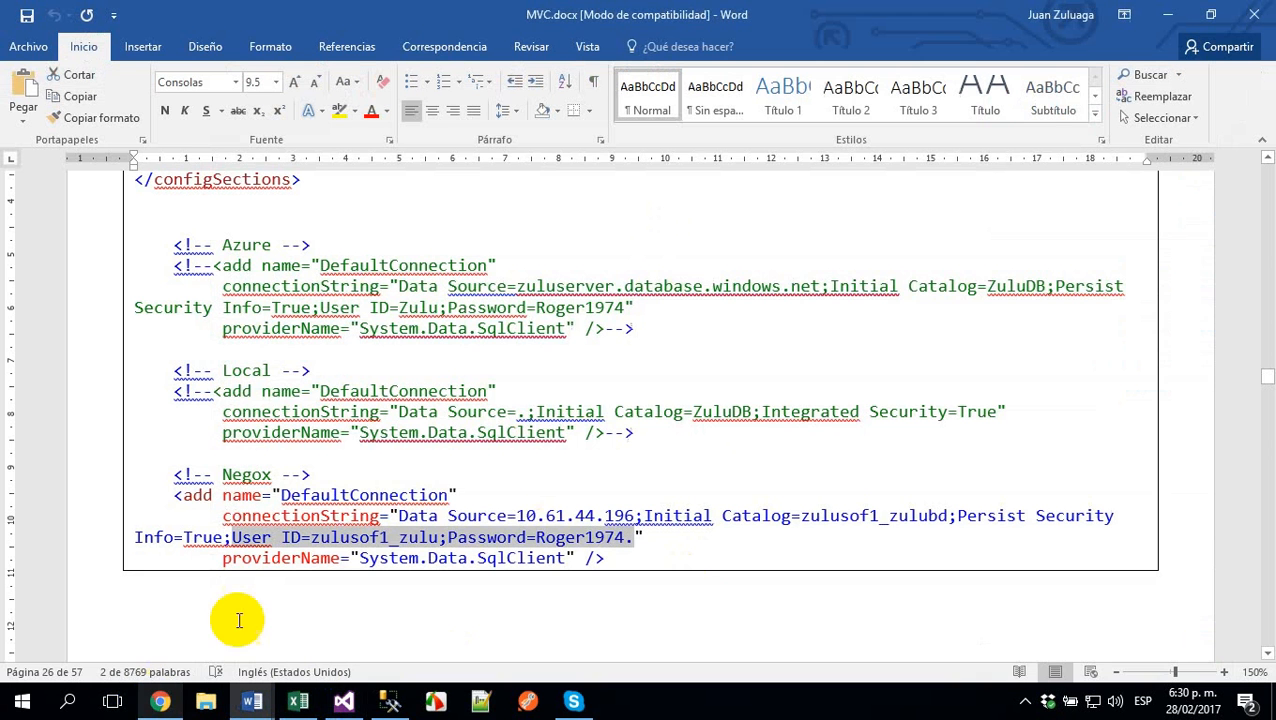
click(160, 701)
click(344, 703)
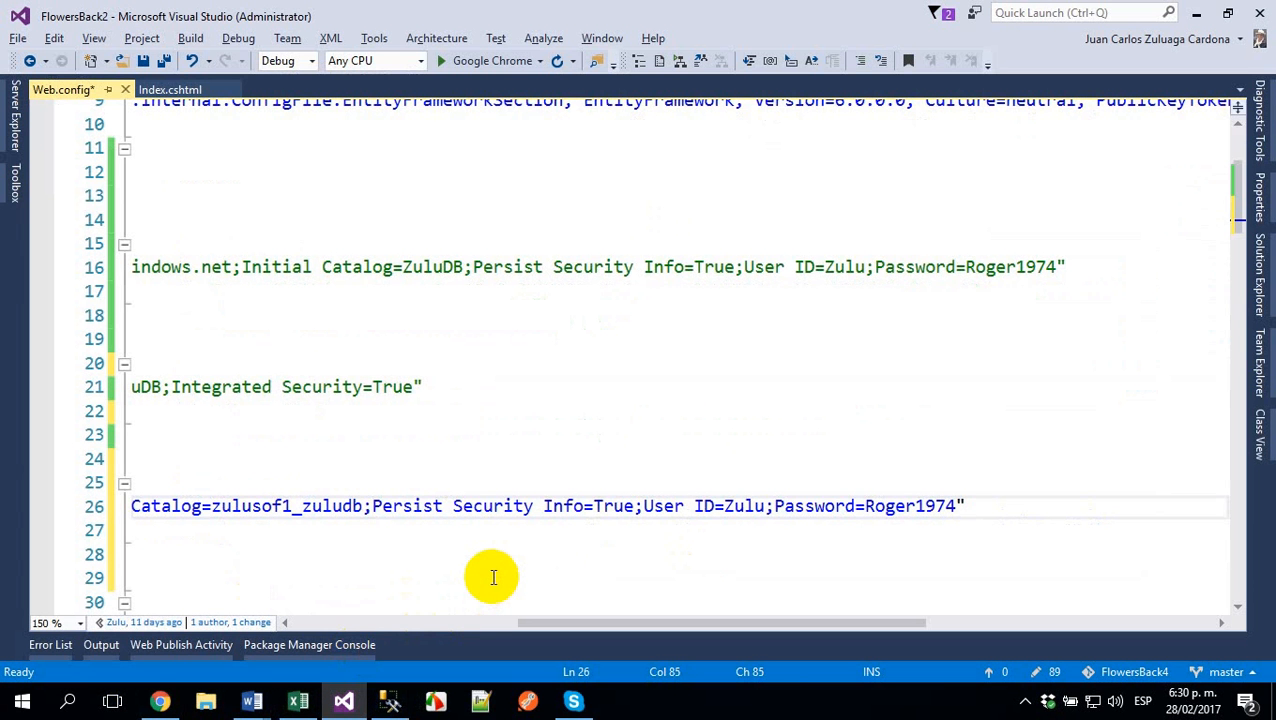
- Replace the User ID and Password in the Negox connection string with the copied database credentials
key(Right)
key(Right)
key(Right)
key(Right)
key(Right)
key(Right)
key(Right)
key(Right)
key(Right)
key(Right)
key(Right)
key(Right)
key(Right)
key(Right)
key(Right)
key(Right)
key(Right)
key(Right)
key(Right)
key(Right)
key(ctrl+shift+Right)
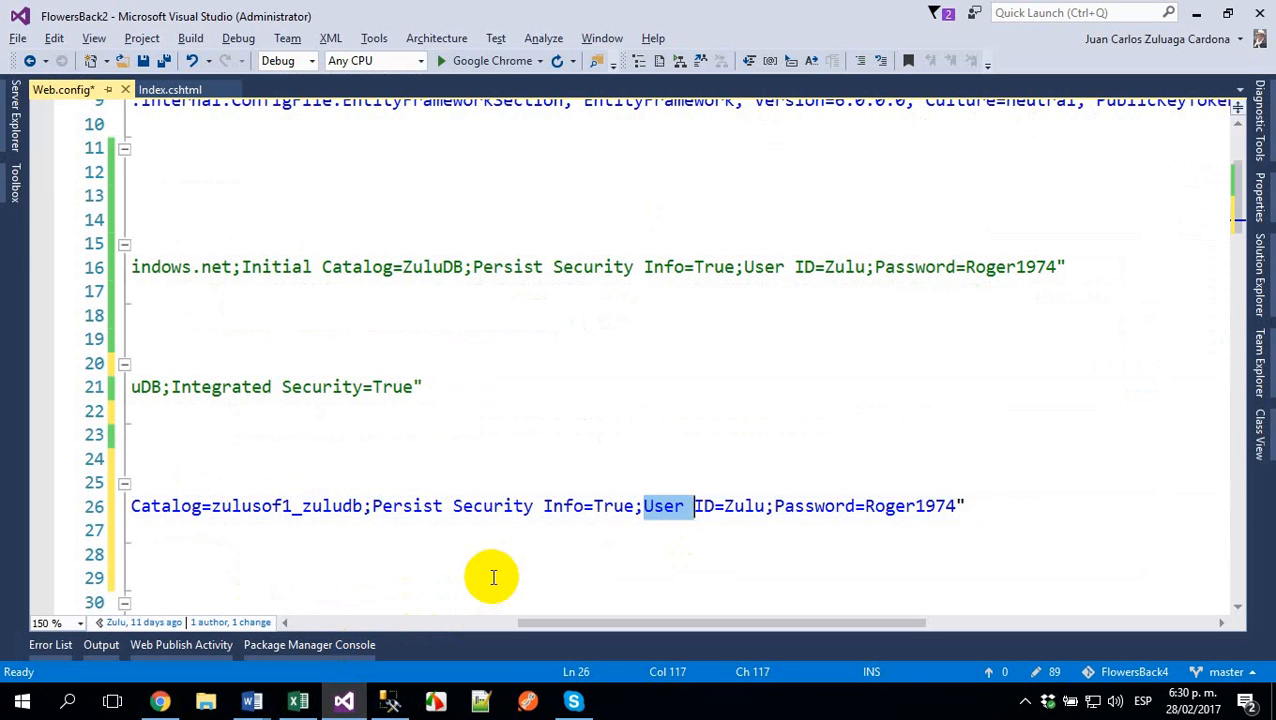
key(ctrl+shift+Right)
key(ctrl+shift+Right)
key(ctrl+shift+Right)
key(ctrl+shift+Right)
key(ctrl+shift+Right)
key(ctrl+shift+Right)
key(ctrl+shift+Right)
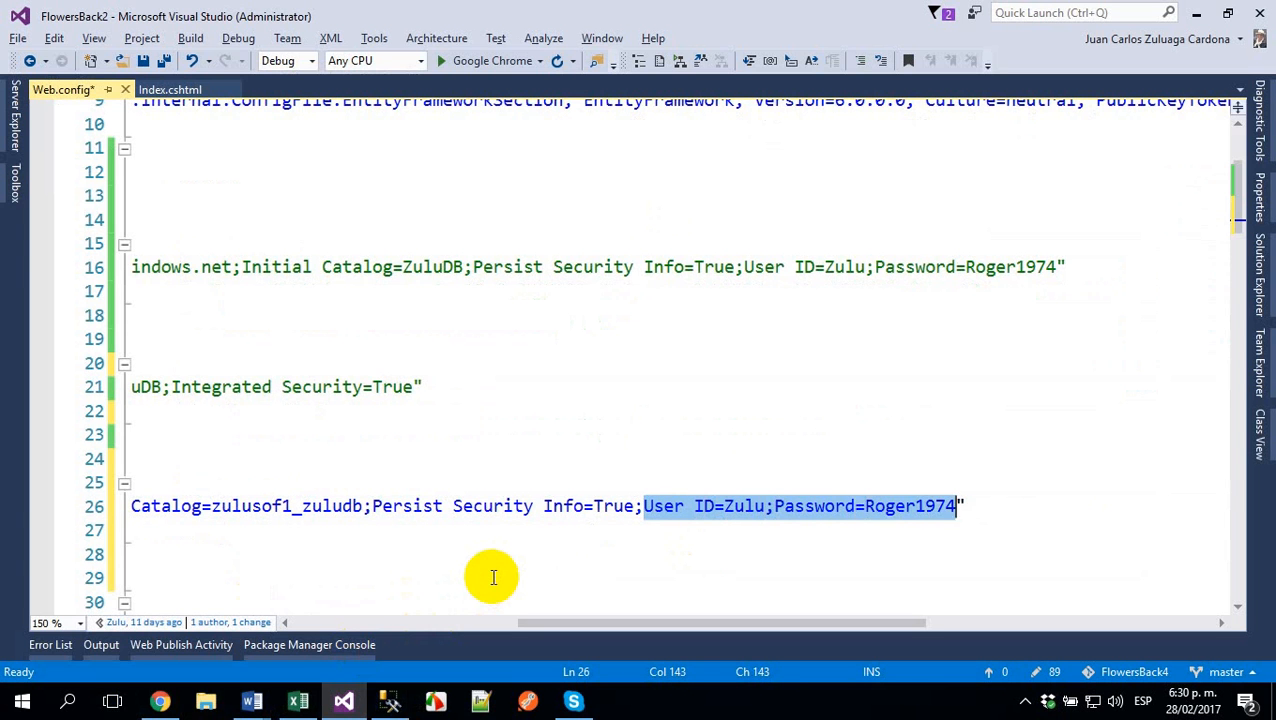
key(ctrl+v)
key(Left)
key(Left)
key(Left)
key(Left)
key(Left)
key(Left)
key(Left)
key(Left)
key(Left)
key(Left)
key(Left)
key(Left)
key(Left)
key(Left)
key(Left)
key(Left)
key(Left)
key(Left)
key(Left)
key(Left)
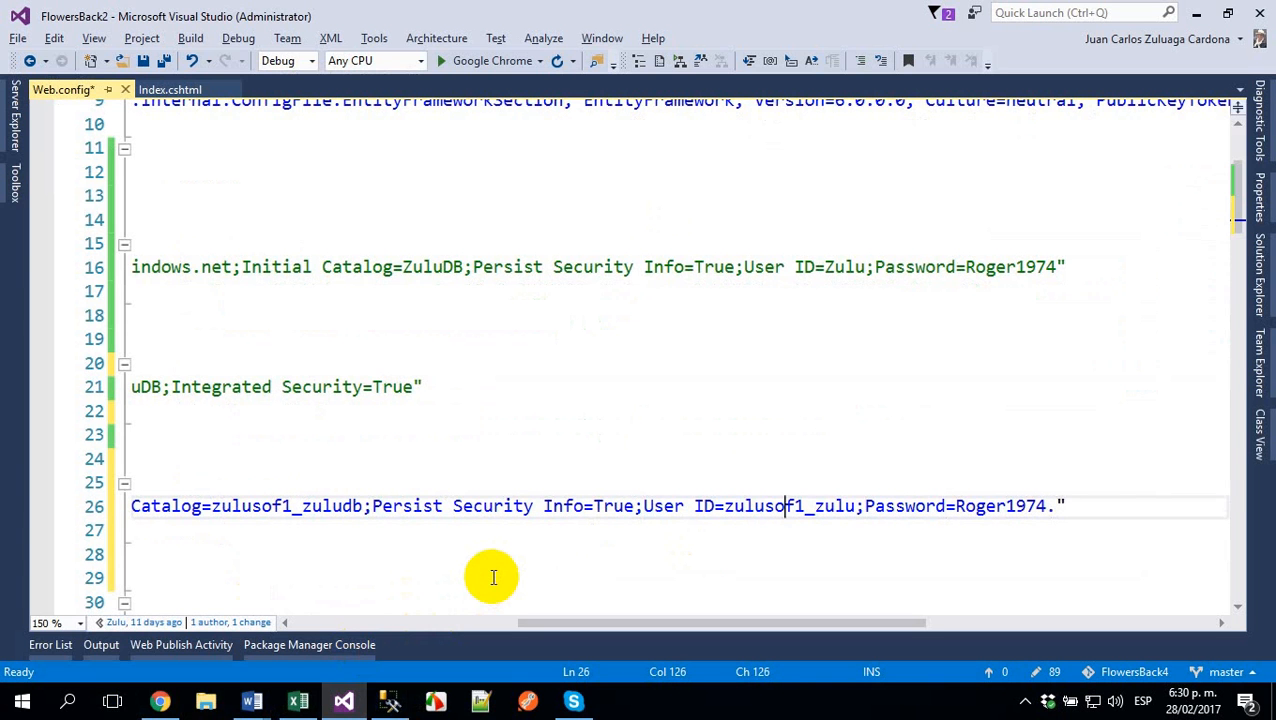
key(Right)
key(Right)
key(Right)
key(Right)
key(Right)
key(Right)
key(Right)
key(Right)
key(Right)
key(Right)
key(Right)
key(Right)
key(Right)
key(Right)
key(Right)
key(Right)
key(Right)
key(Right)
key(Right)
key(Right)
key(Right)
key(Right)
key(Right)
key(Home)
key(Home)
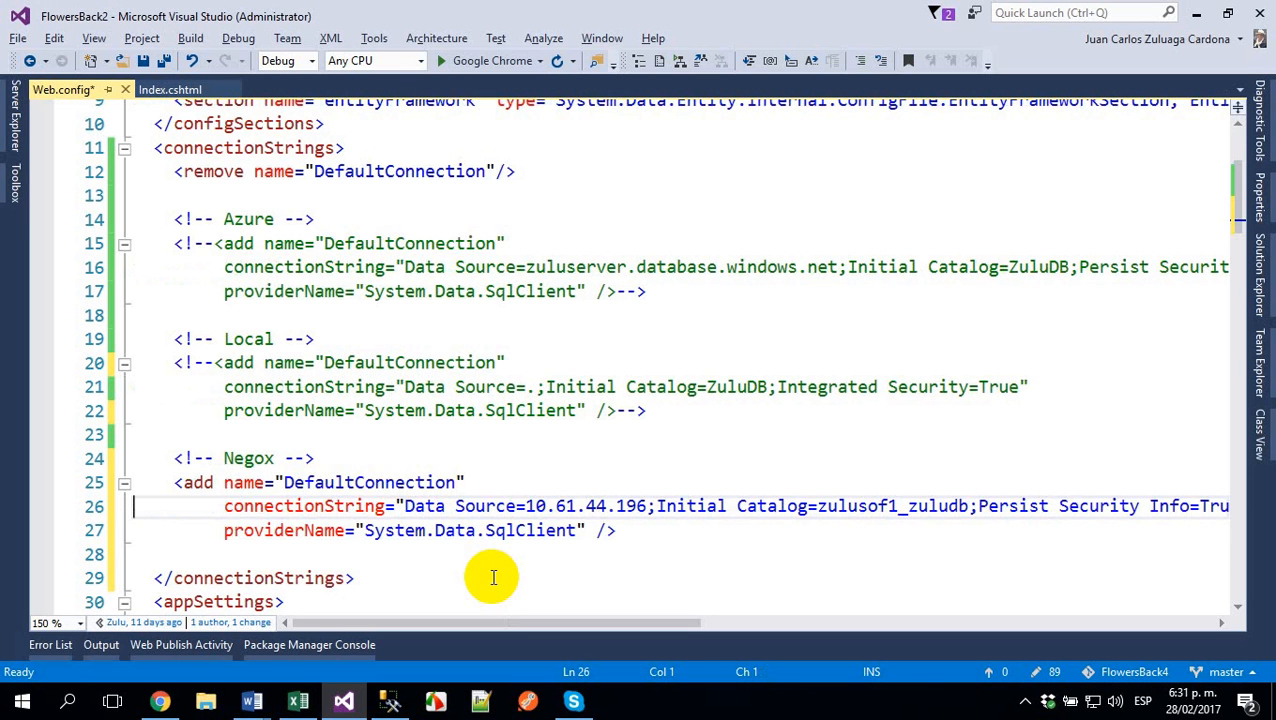
- Move the type attribute of the entityFramework section element in configSections onto its own line
key(Up)
key(Up)
key(Up)
key(Up)
key(Up)
key(Up)
key(Up)
key(Up)
key(Up)
key(Up)
key(Up)
key(Up)
key(Up)
key(Up)
key(Up)
key(Up)
key(Up)
key(Up)
key(Up)
key(Up)
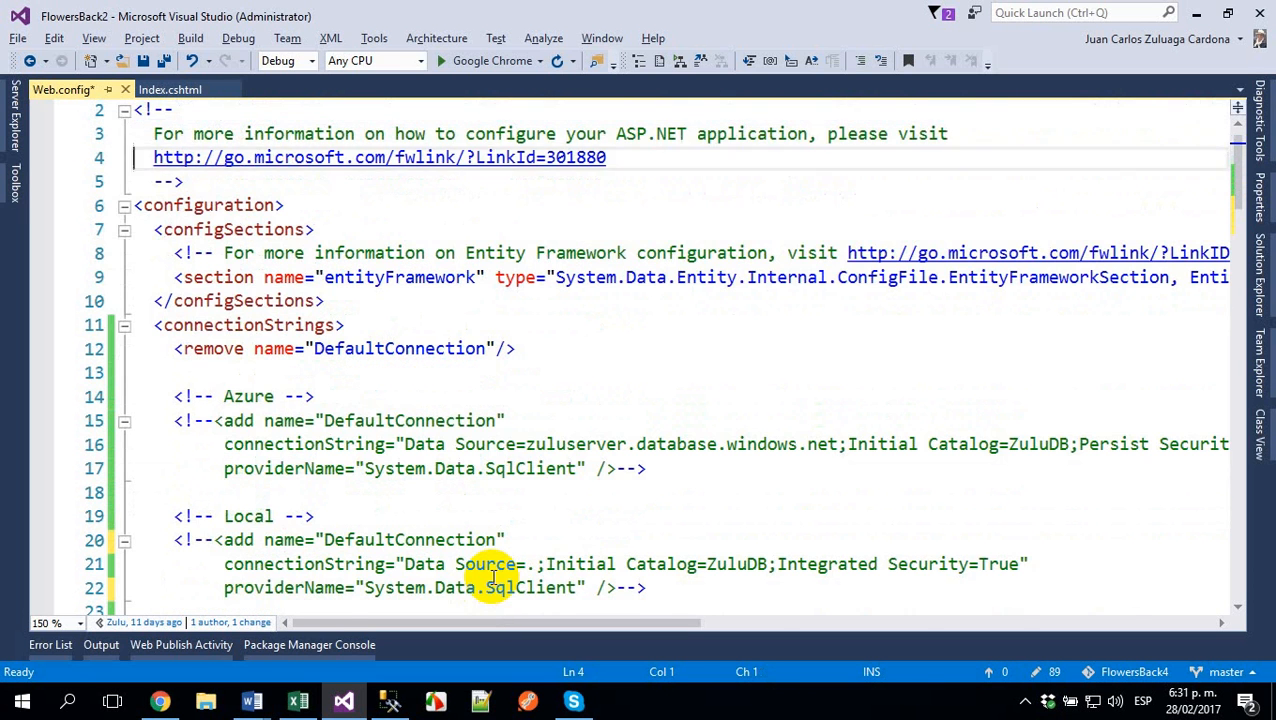
key(Down)
key(Down)
key(Down)
key(Down)
key(Down)
key(Right)
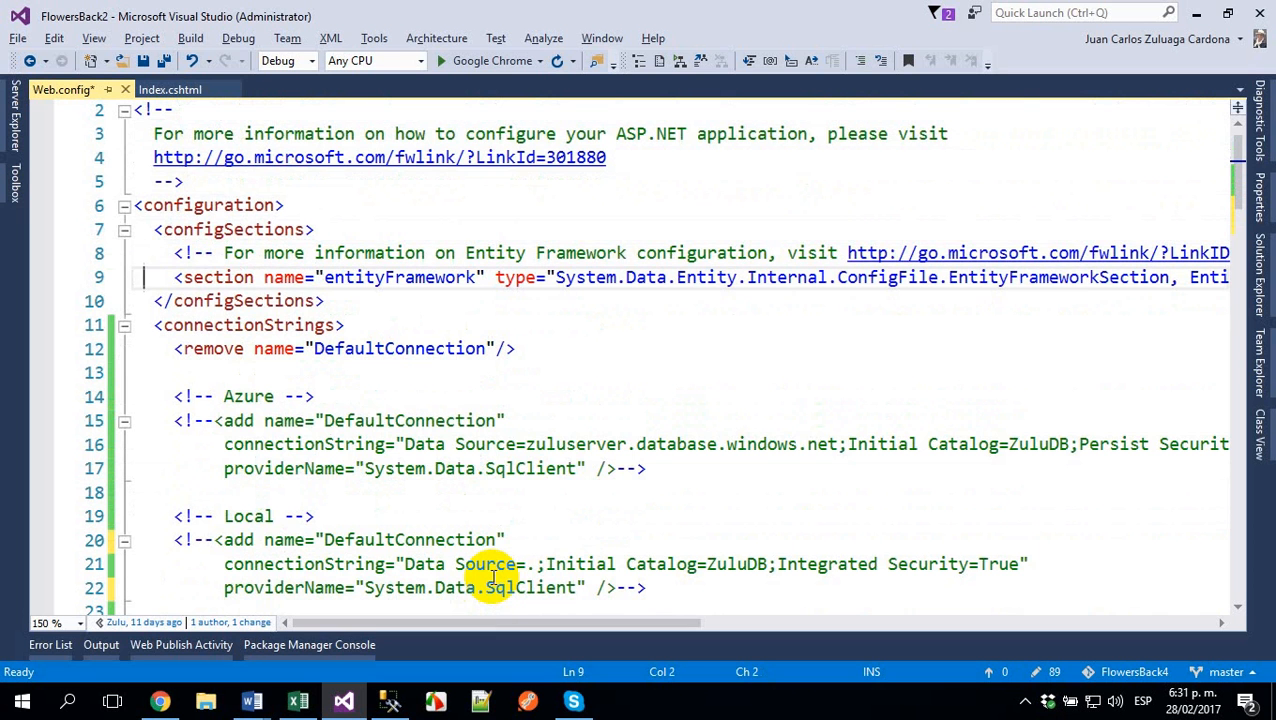
key(ctrl+Right)
key(ctrl+Right)
key(ctrl+Right)
key(ctrl+Right)
key(ctrl+Right)
key(ctrl+Right)
key(Return)
key(Right)
key(Right)
key(Right)
key(Right)
key(Right)
key(Right)
key(Right)
key(Right)
key(Right)
key(Right)
key(Right)
key(Right)
key(Right)
key(Right)
key(Right)
key(Right)
key(Right)
key(Right)
key(Right)
key(Right)
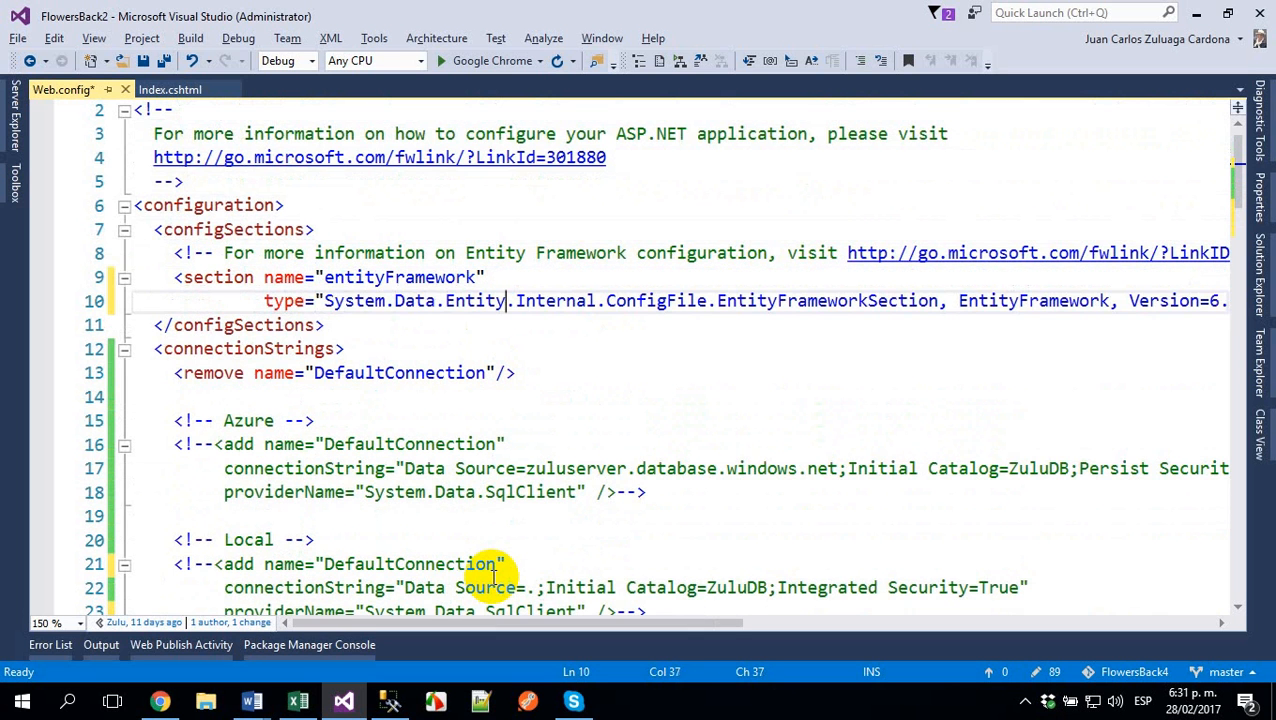
- Move the entityFramework section's requirePermission attribute onto its own line, aligned with the type attribute
key(End)
key(ctrl+Left)
key(ctrl+Left)
key(ctrl+Left)
key(ctrl+Left)
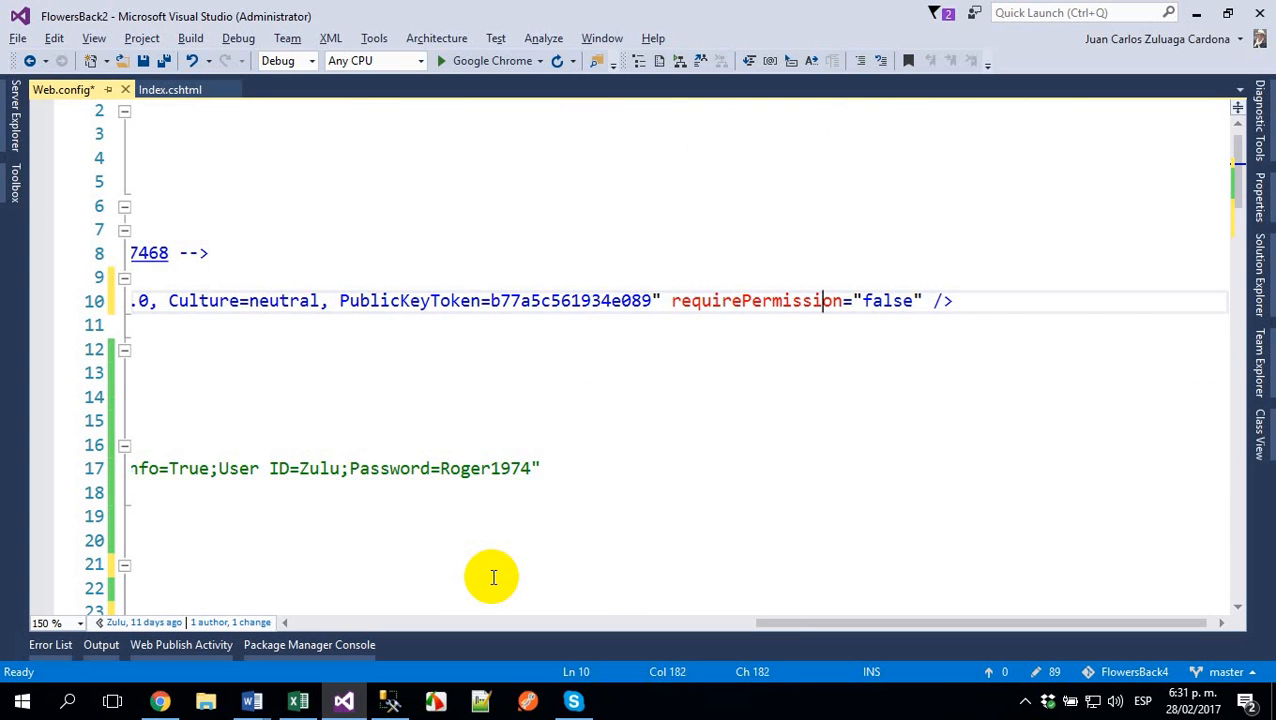
key(Return)
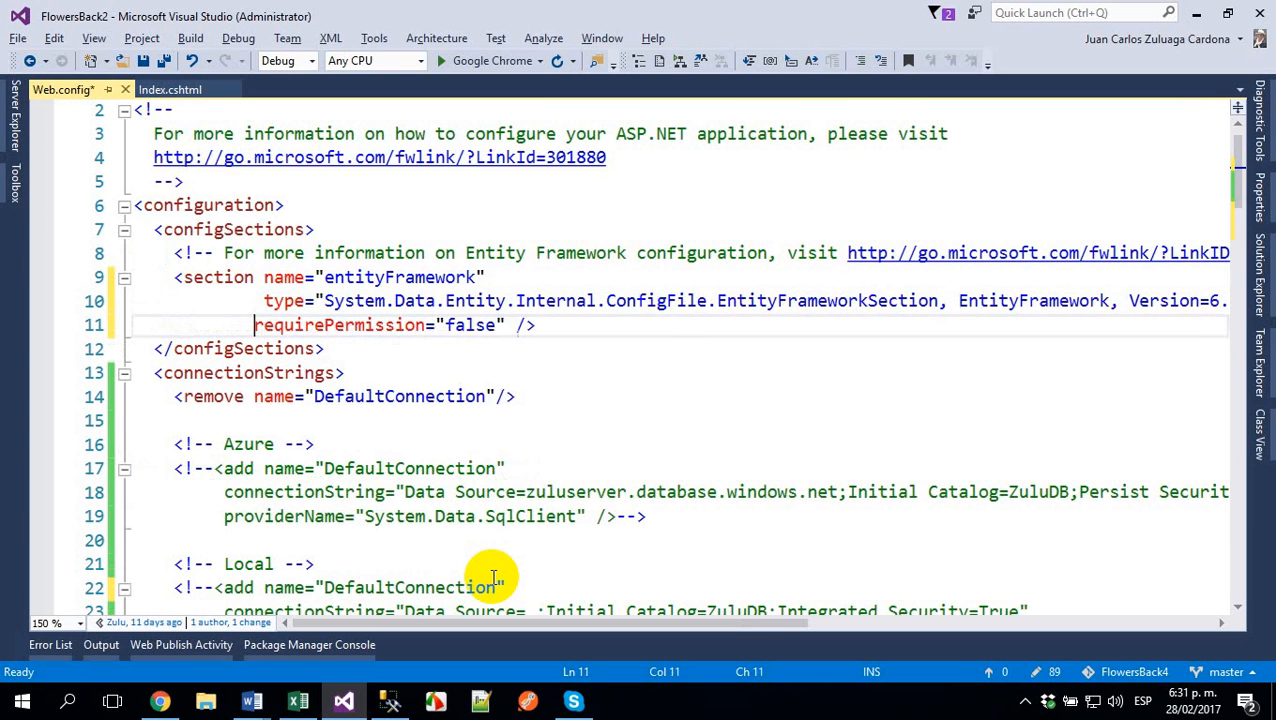
key(Up)
key(Up)
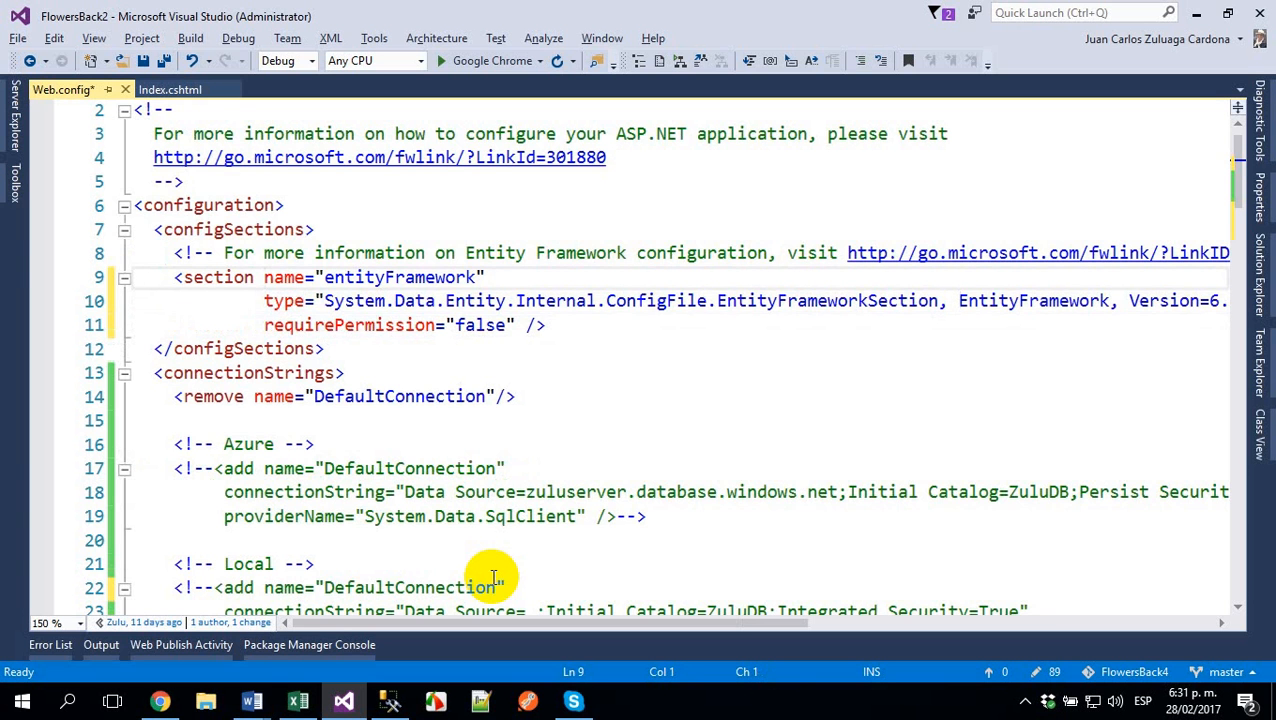
- Comment out the three-line entityFramework section element in configSections
key(shift+Down)
key(shift+Down)
key(shift+Down)
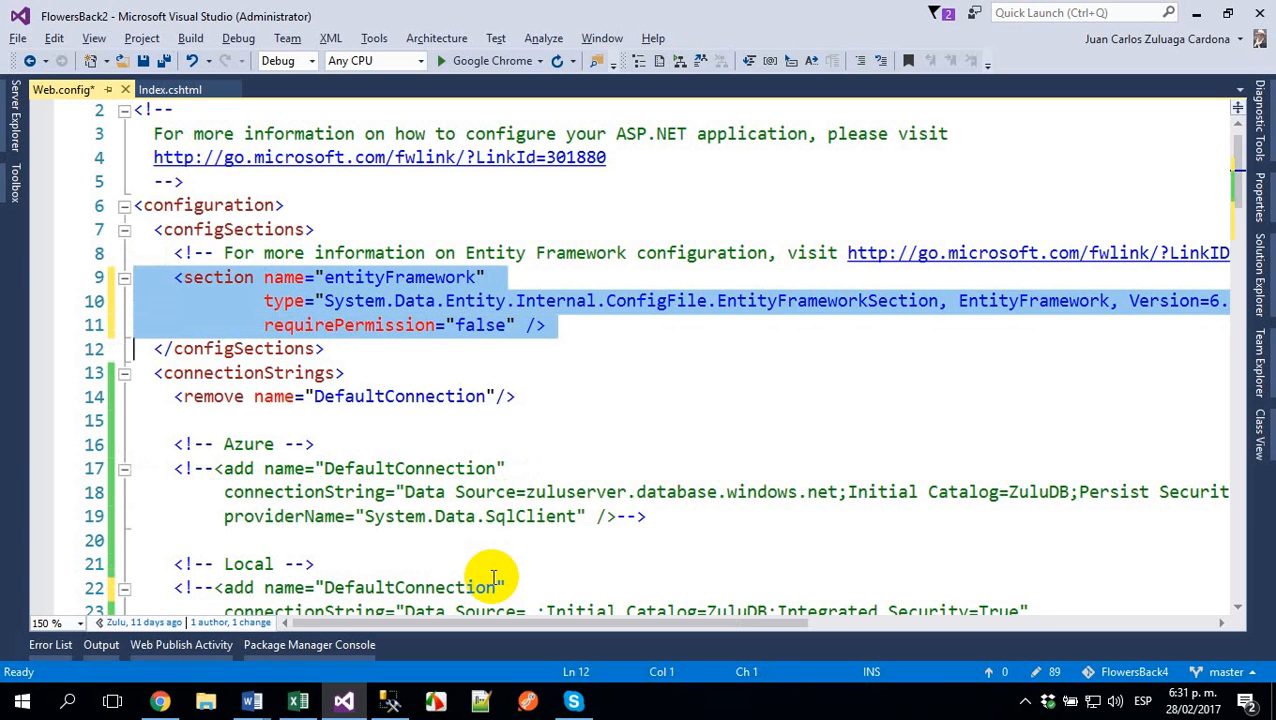
key(ctrl+k)
key(ctrl+c)
key(Down)
key(Down)
key(Up)
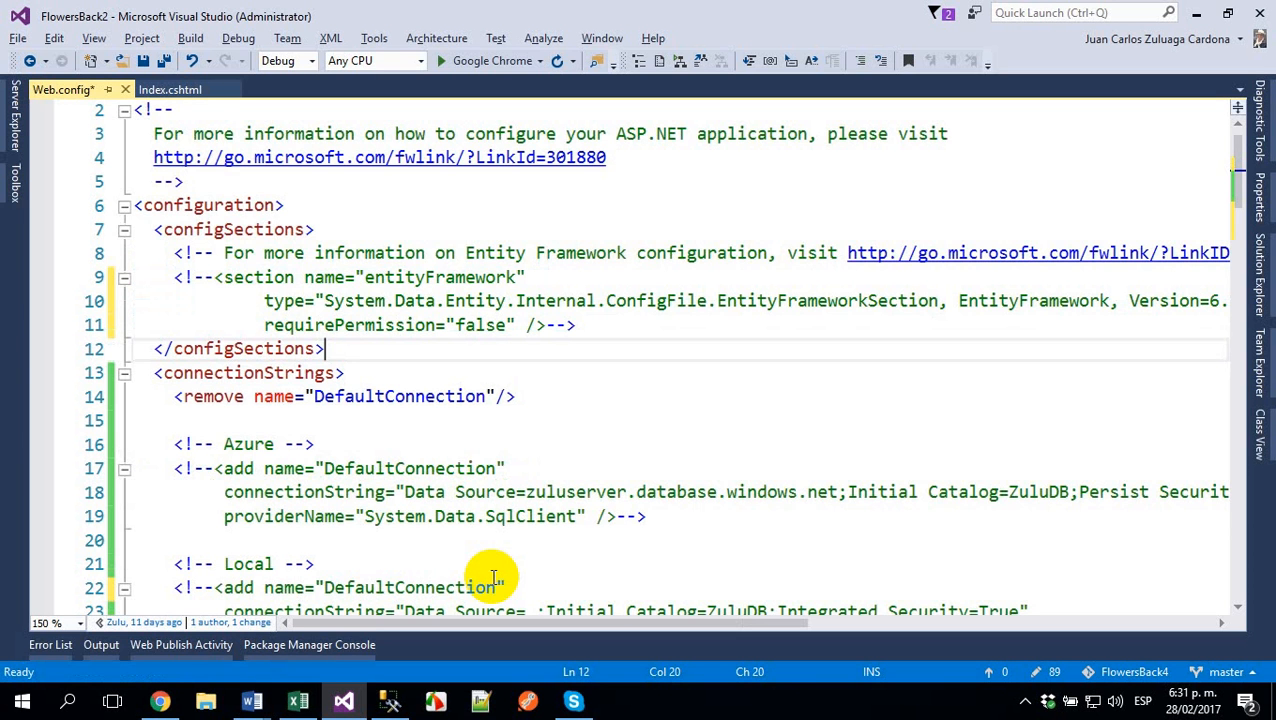
- Copy the EntityFramework dependentAssembly block from the run time instructions in MVC.docx for the end of Web.config's assemblyBinding
key(Down)
key(Down)
key(Down)
key(Down)
key(Down)
key(Down)
key(Down)
key(Down)
key(Down)
key(Down)
key(Down)
key(Down)
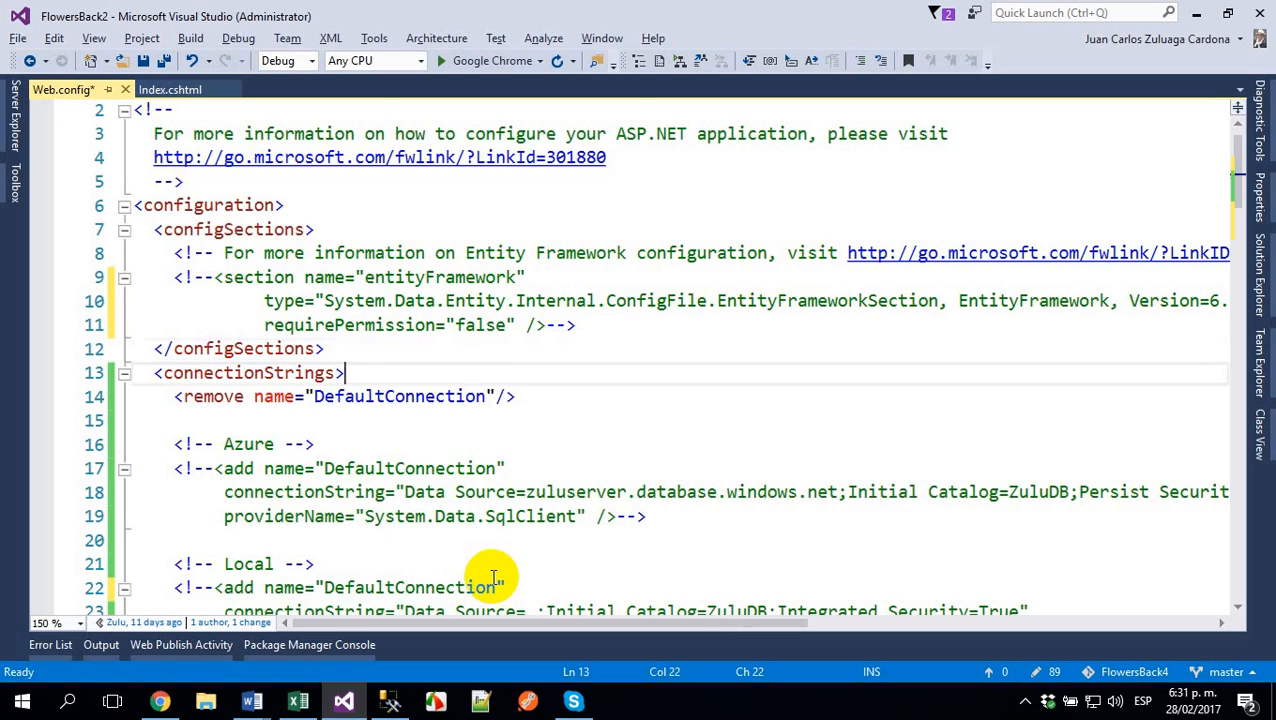
key(Down)
key(Down)
key(Down)
key(Down)
key(Down)
key(Down)
key(Down)
key(Down)
key(Down)
key(Down)
key(Down)
key(Down)
key(Down)
key(Down)
key(Down)
key(Down)
key(Down)
key(Down)
key(Down)
key(Down)
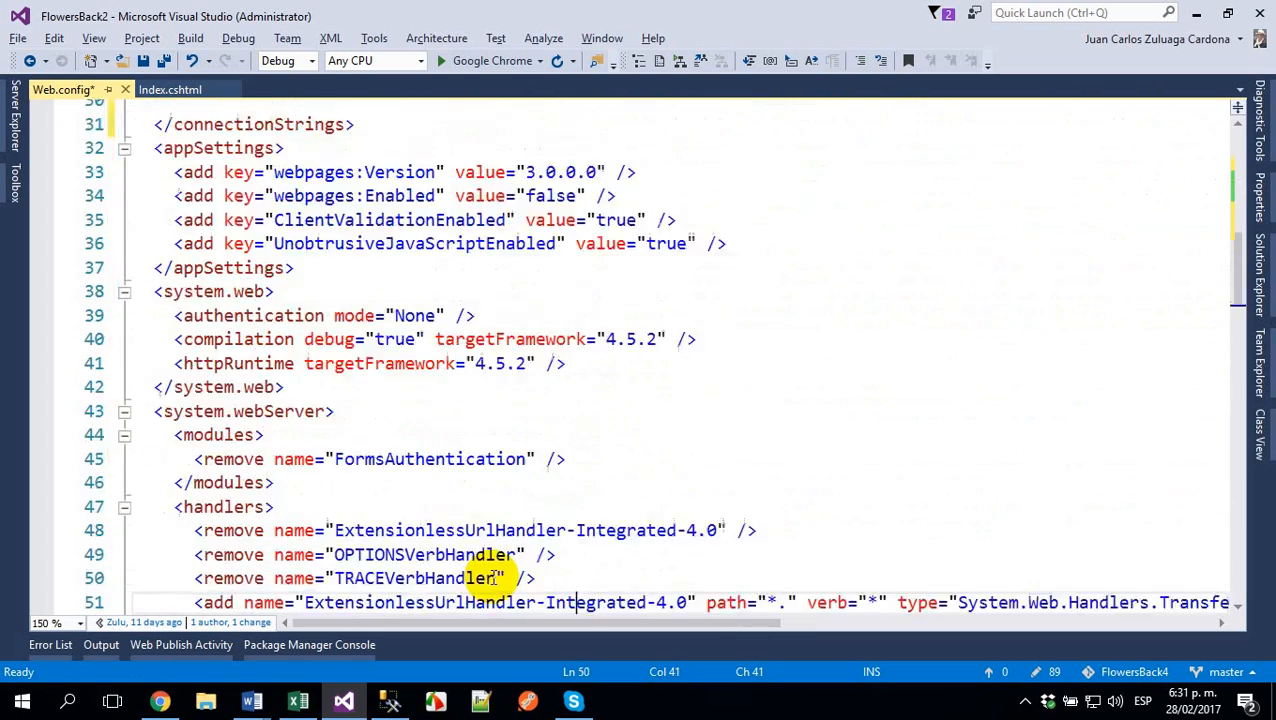
key(Down)
key(Down)
key(Down)
key(Down)
key(Down)
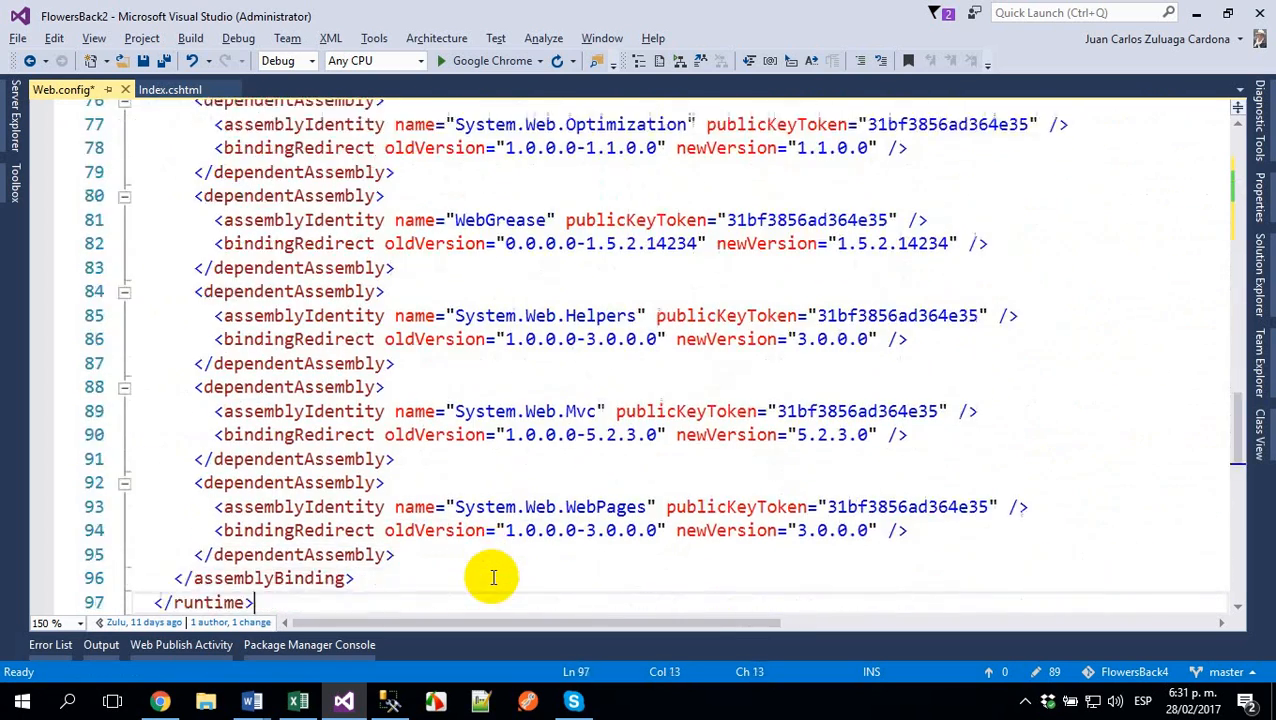
key(Down)
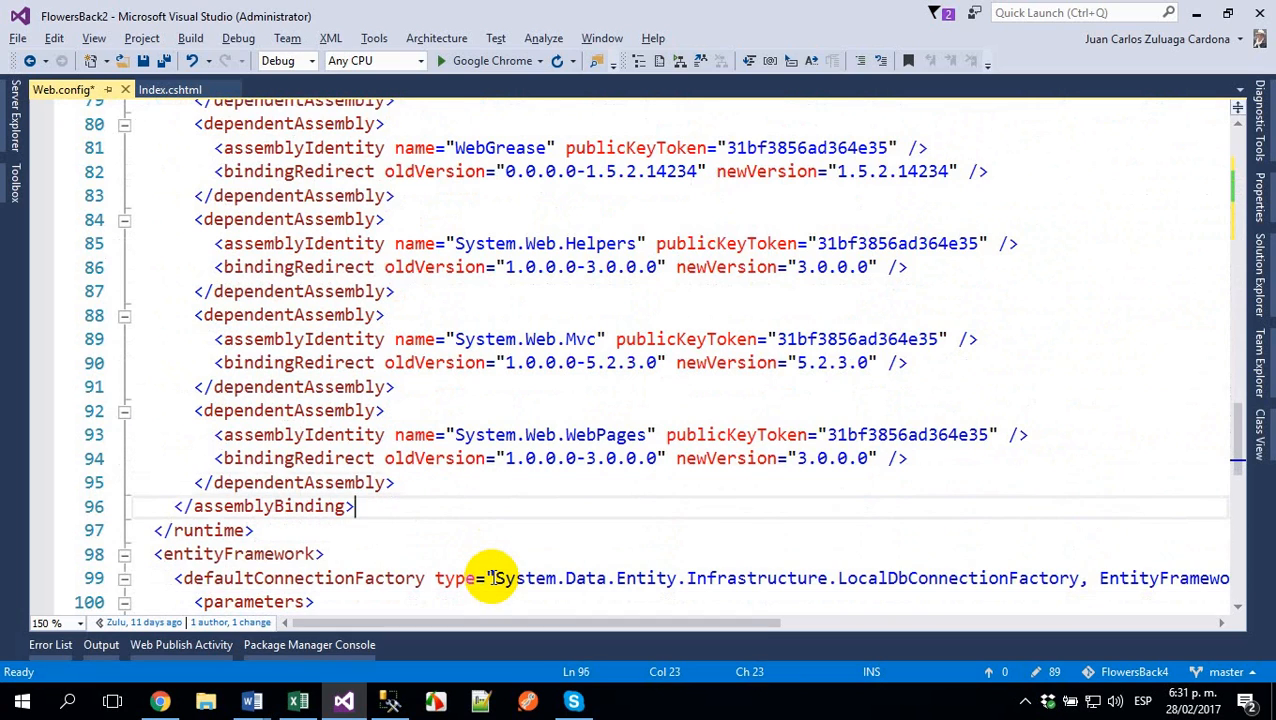
key(alt+Tab)
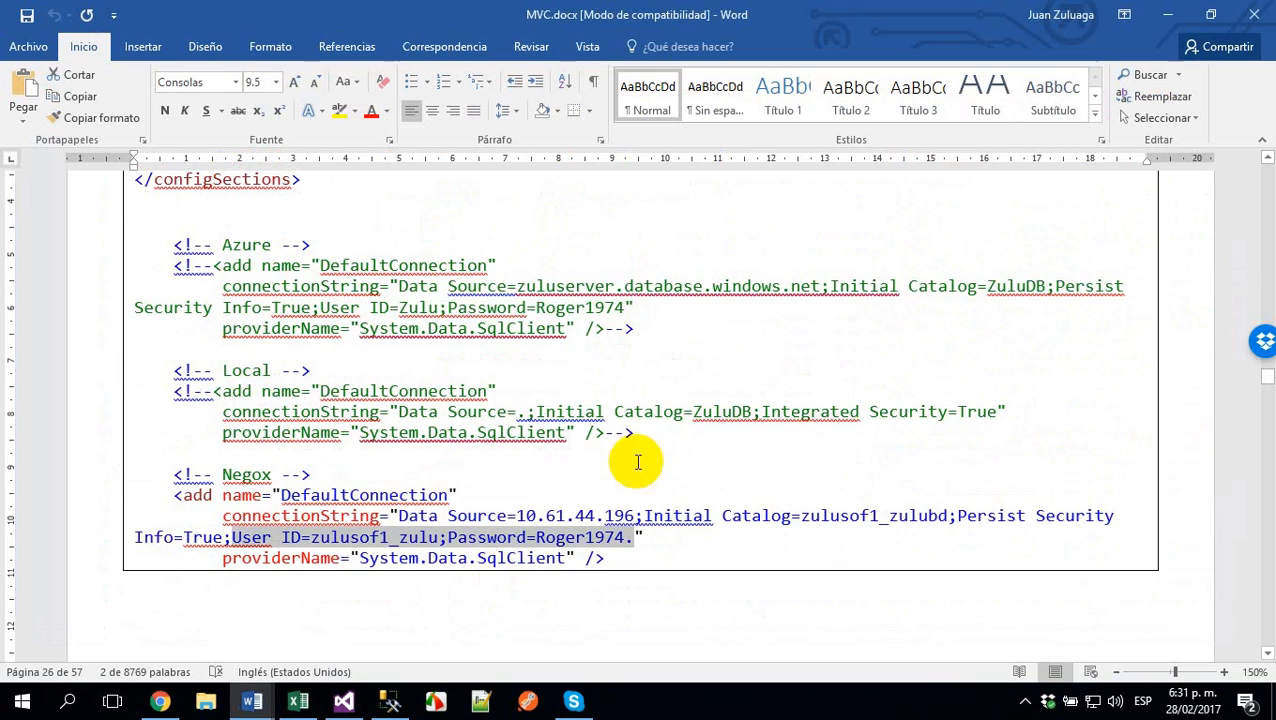
scroll(414, 335, up, 3)
scroll(414, 335, up, 10)
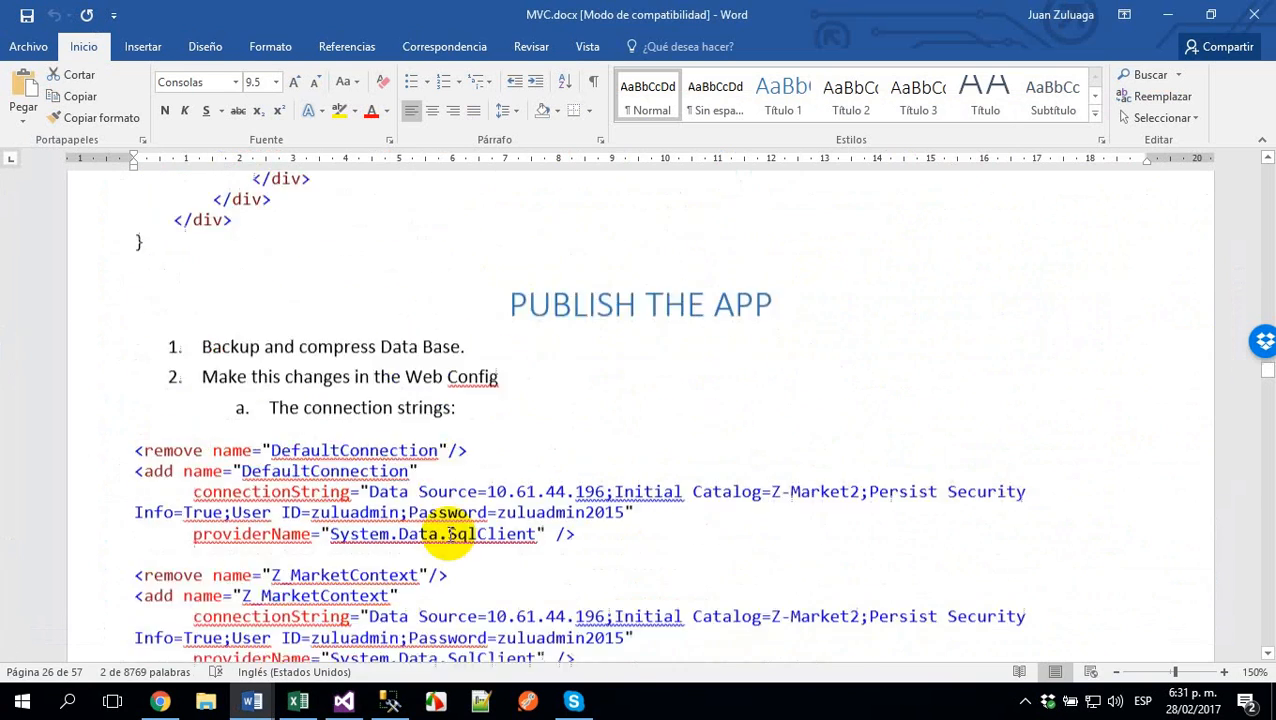
scroll(441, 527, down, 3)
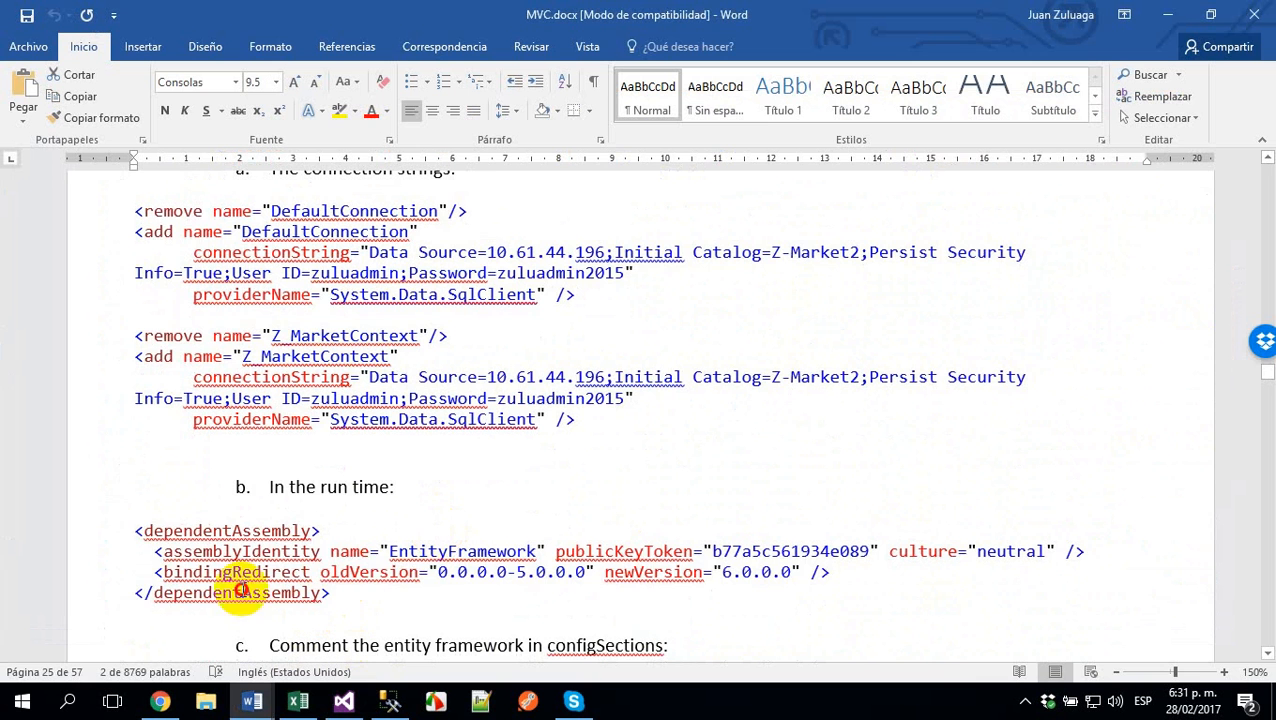
drag(251, 590, 110, 537)
key(alt+Tab)
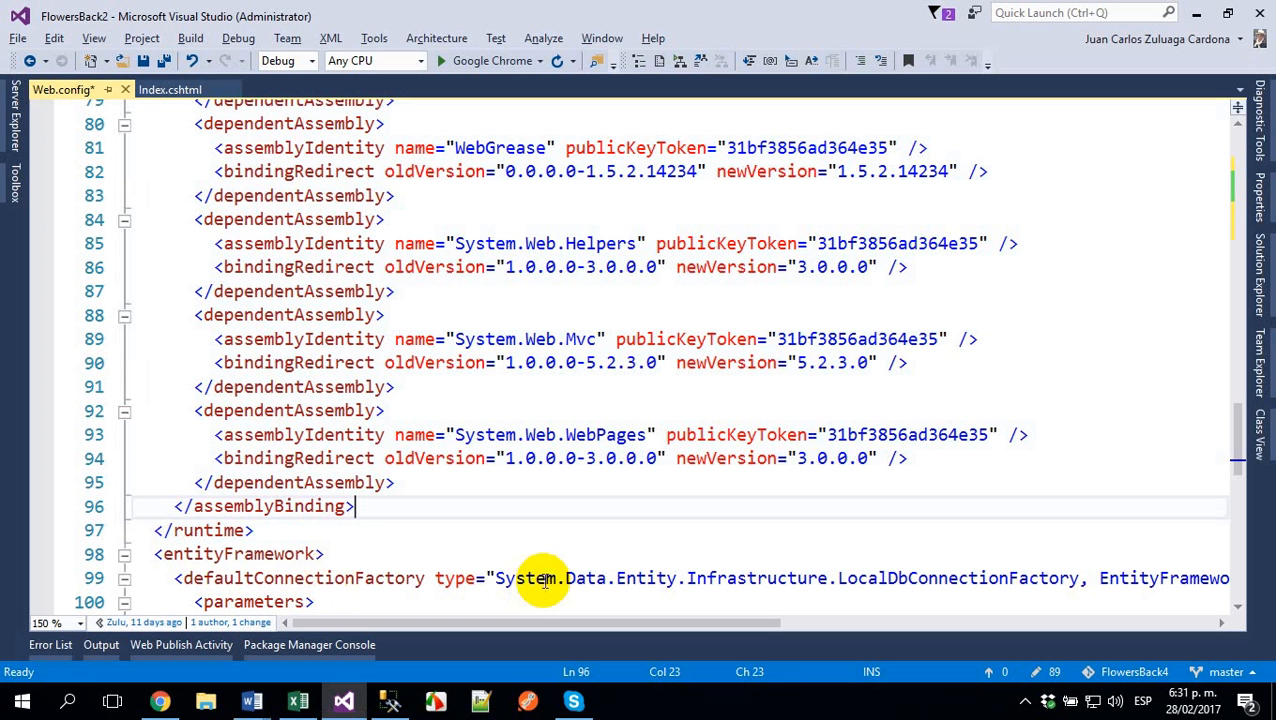
- Insert the copied EntityFramework dependentAssembly block after the System.Web.WebPages entry, just before the closing assemblyBinding tag
key(Up)
key(End)
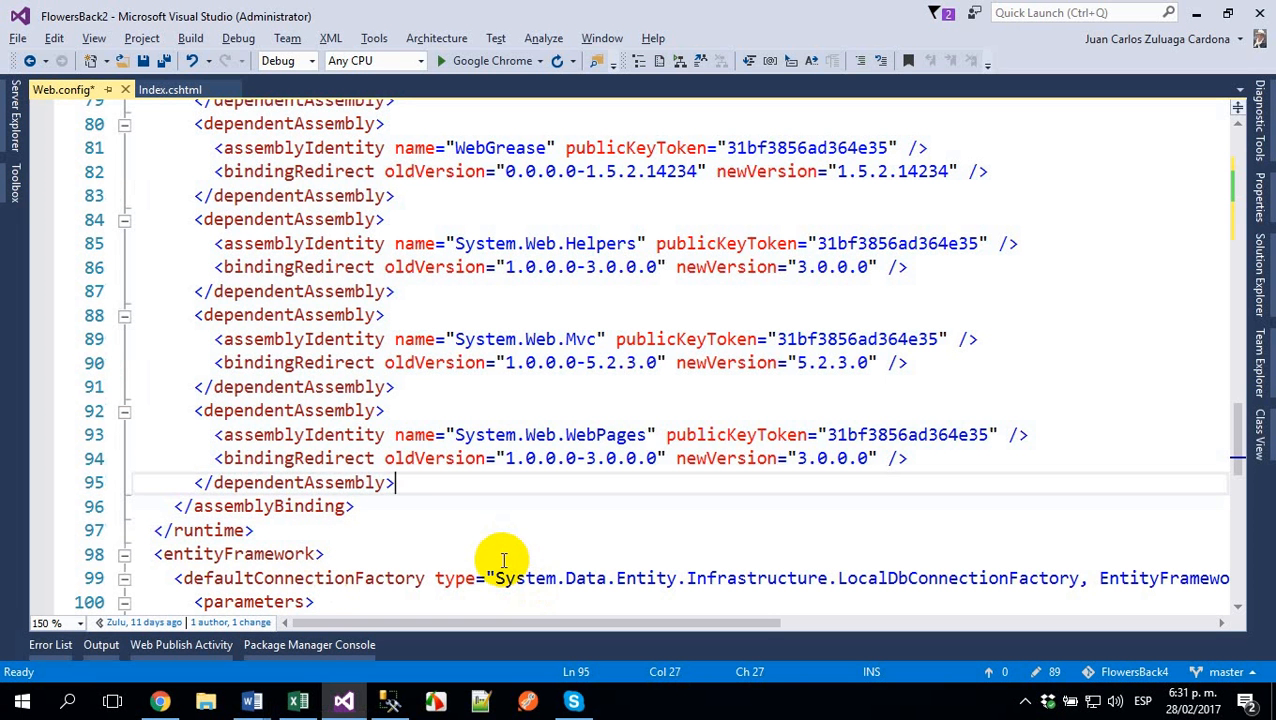
key(Return)
key(ctrl+v)
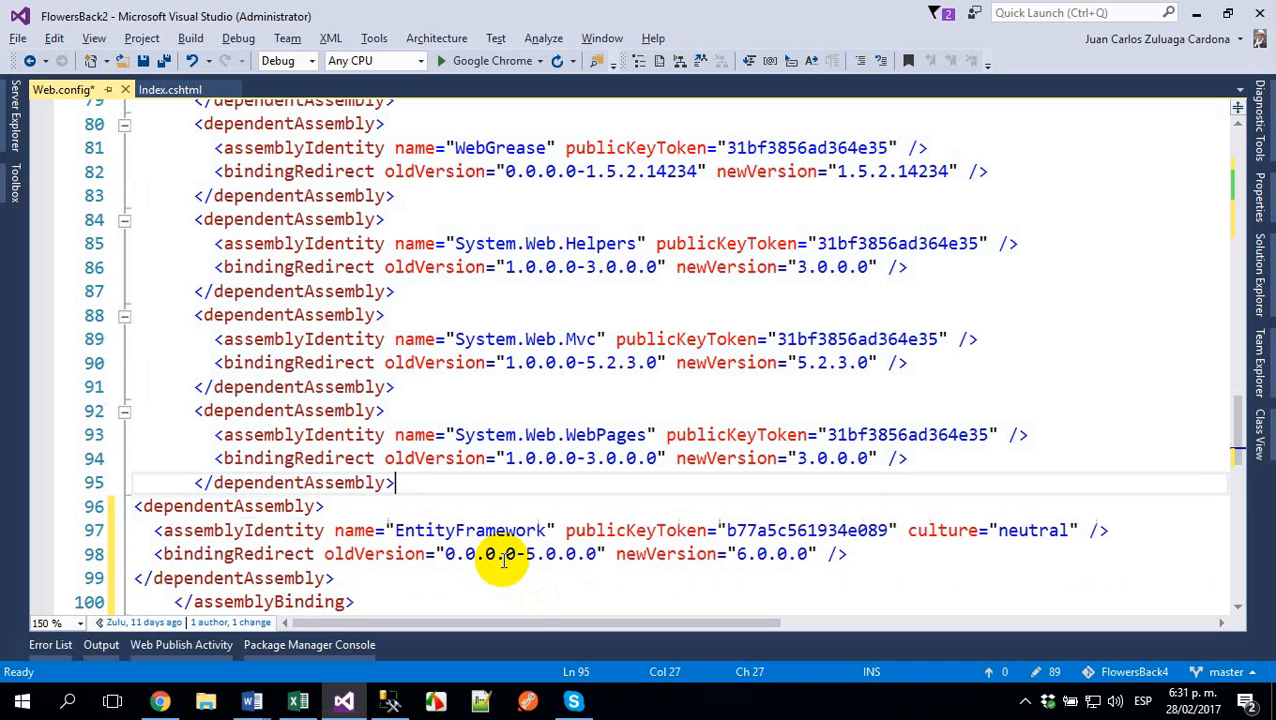
- Indent the four-line EntityFramework dependentAssembly block to align with the other dependentAssembly entries in assemblyBinding
key(Right)
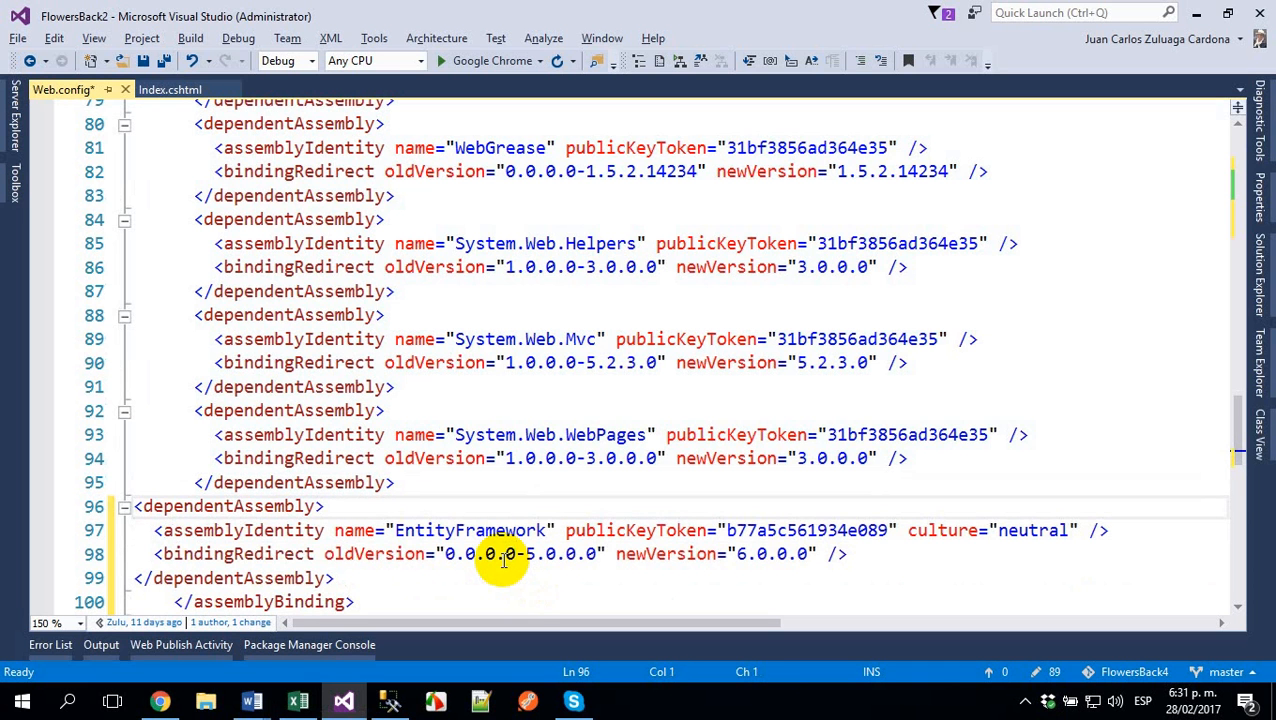
key(shift+Down)
key(shift+Down)
key(shift+Down)
key(shift+Down)
key(Tab)
key(Tab)
key(Tab)
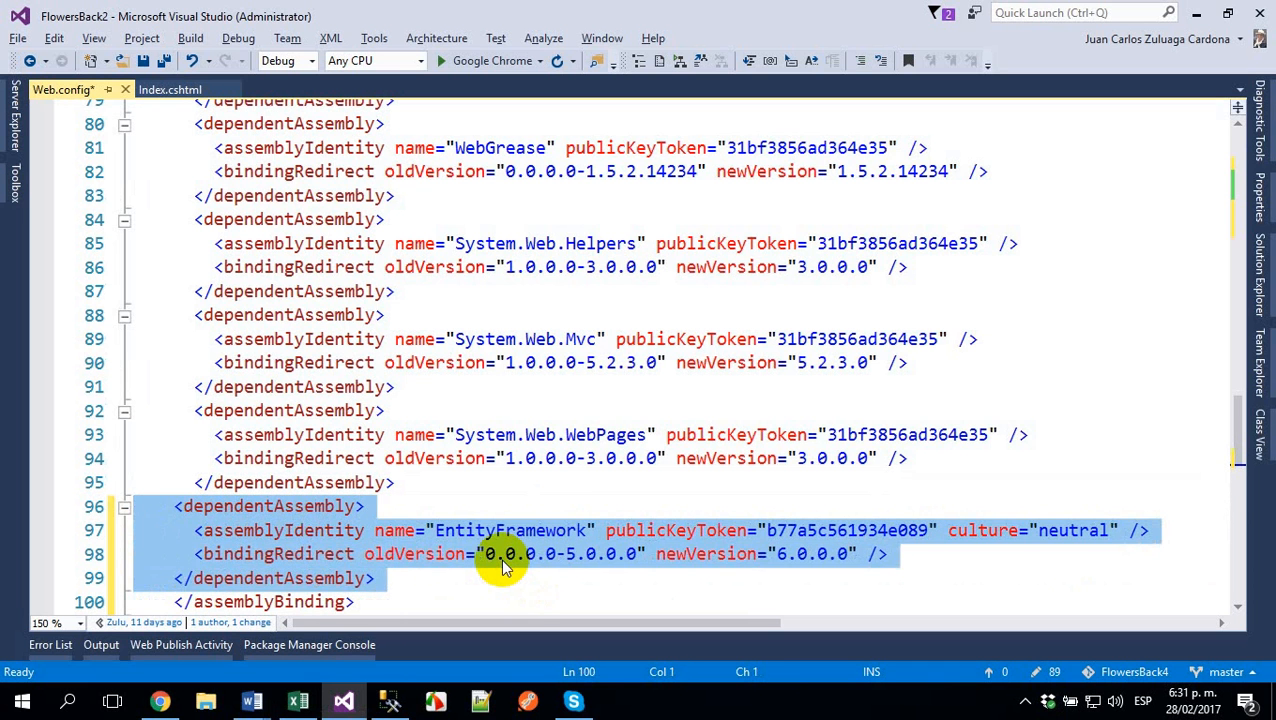
- Review the Web.config edits, from the EntityFramework binding and closing sections back up to configSections and the Negox connection string
key(Up)
key(Up)
key(Up)
key(Up)
key(Up)
key(Up)
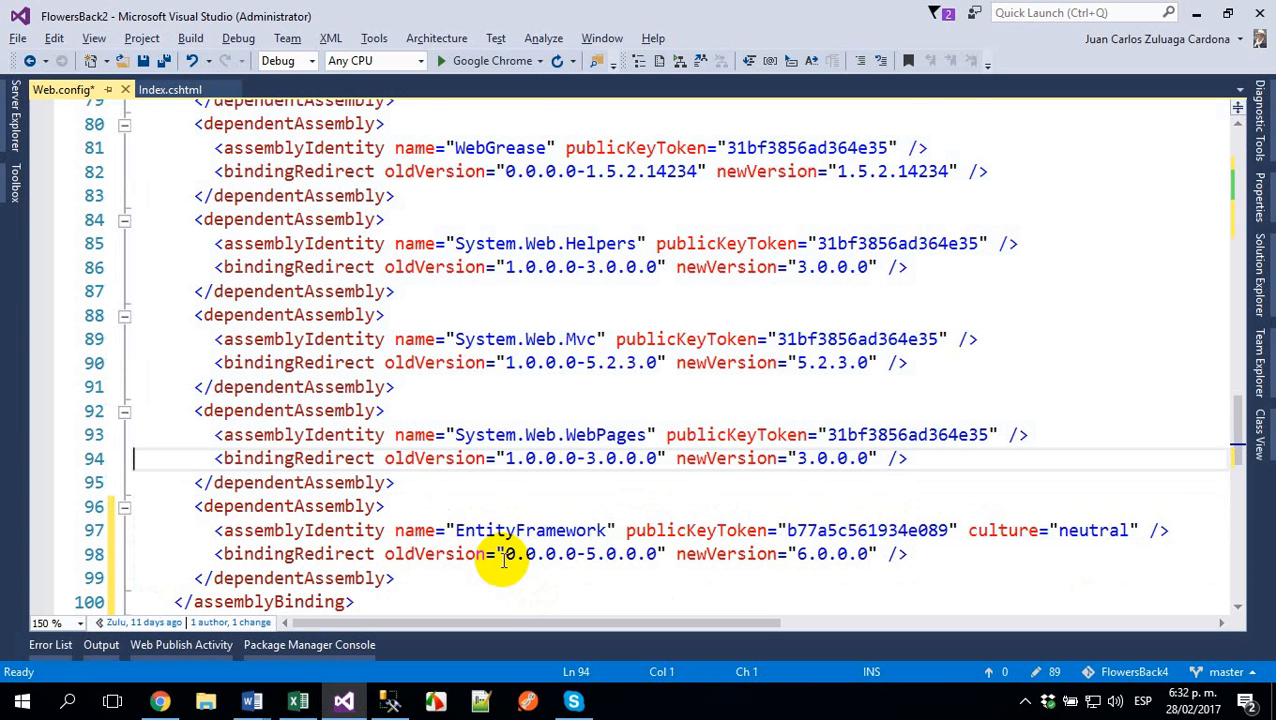
key(Down)
key(Down)
key(Down)
key(Down)
key(Down)
key(Down)
key(Down)
key(Down)
key(Down)
key(Down)
key(Down)
key(Down)
key(Down)
key(Down)
key(Down)
key(Down)
key(Down)
key(Down)
key(Down)
key(Down)
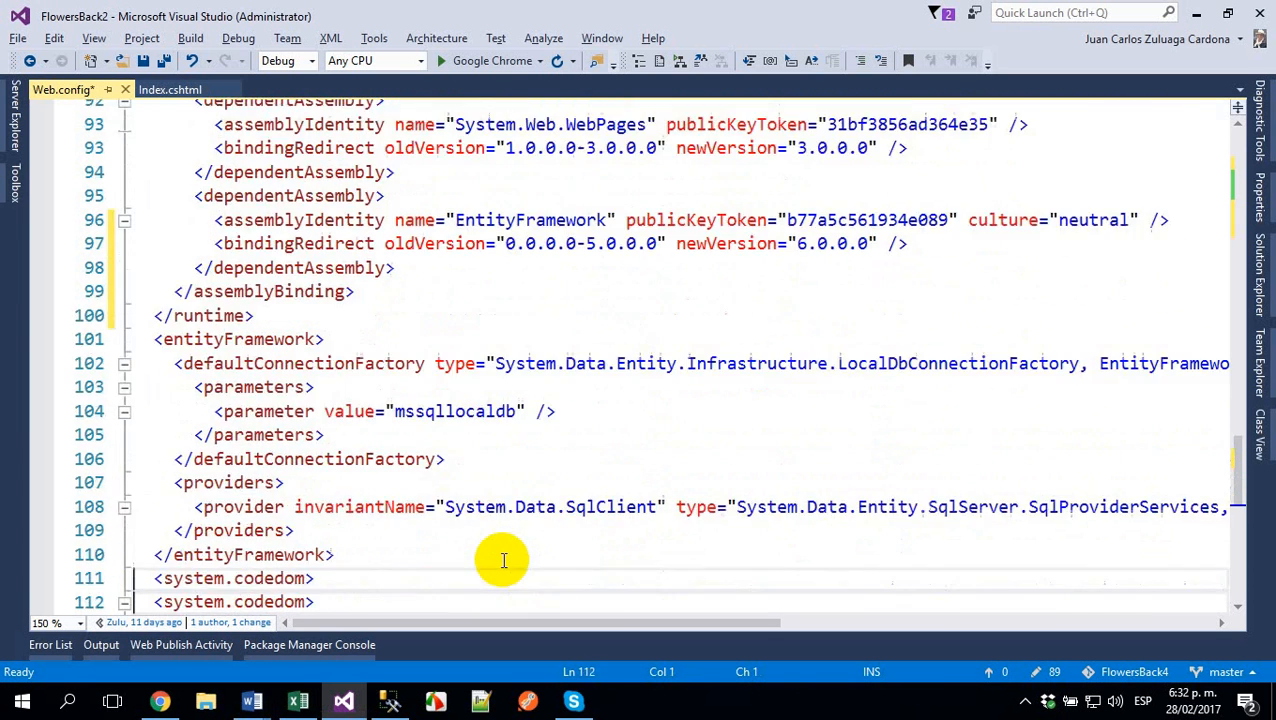
key(Up)
key(Up)
key(Up)
key(Up)
key(Up)
key(Up)
key(Up)
key(Up)
key(Up)
key(Up)
key(Up)
key(Up)
key(Up)
key(Up)
key(Up)
key(Up)
key(Up)
key(Up)
key(Up)
key(Up)
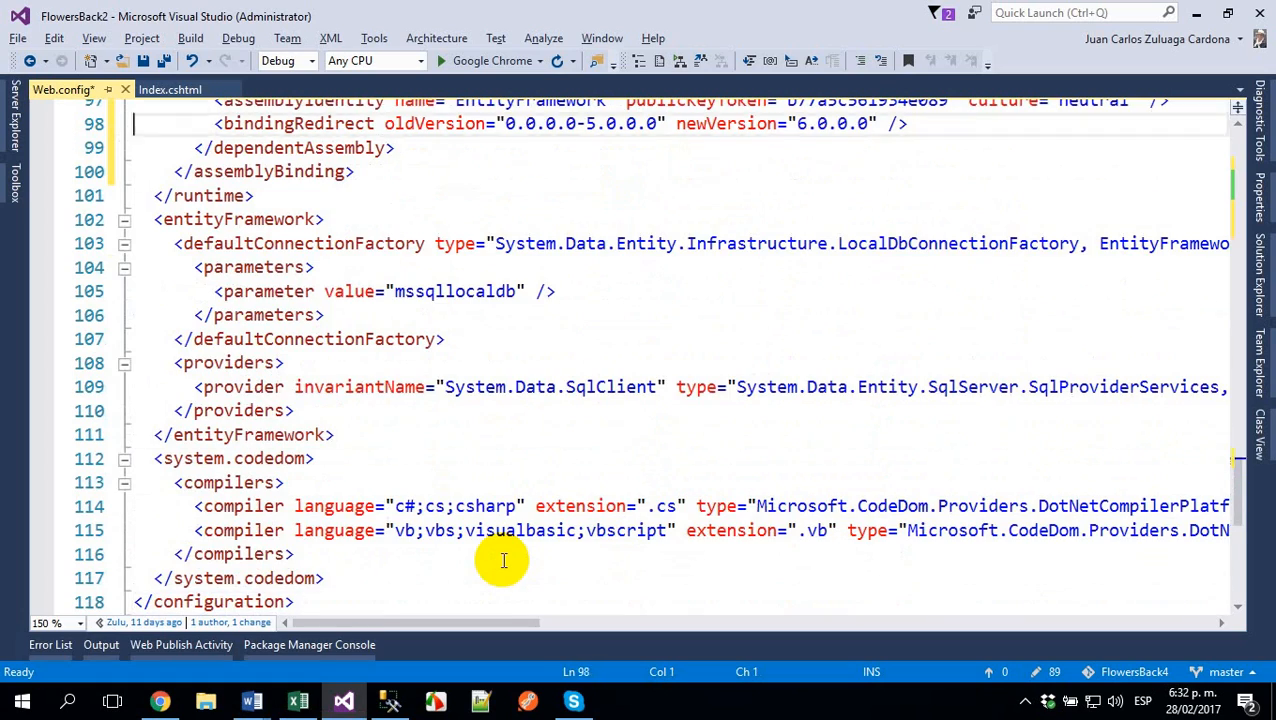
key(Up)
key(Up)
key(Up)
key(Up)
key(Up)
key(Up)
key(Up)
key(Up)
key(Up)
key(Up)
key(Up)
key(Up)
key(Up)
key(Up)
key(Up)
key(Up)
key(Up)
key(Up)
key(Up)
key(Up)
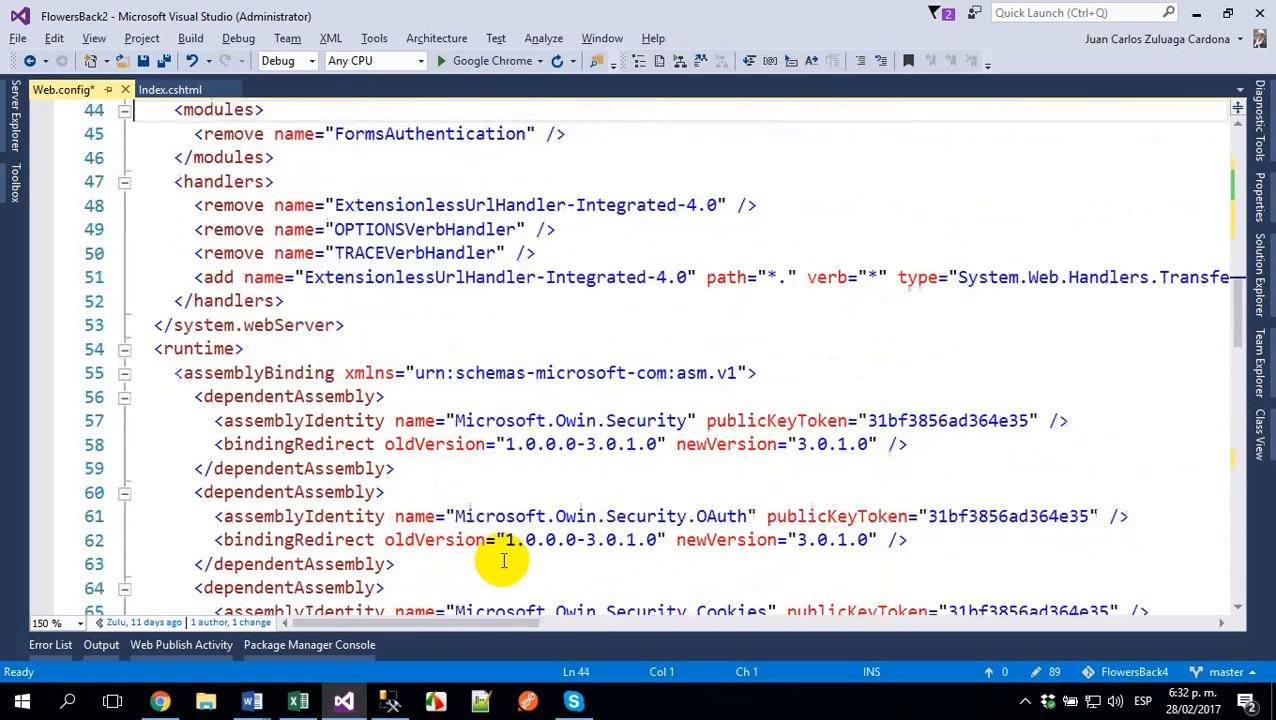
key(Up)
key(Up)
key(Up)
key(Up)
key(Up)
key(Up)
key(Up)
key(Up)
key(Up)
key(Up)
key(Up)
key(Up)
key(Up)
key(Up)
key(Up)
key(Up)
key(Up)
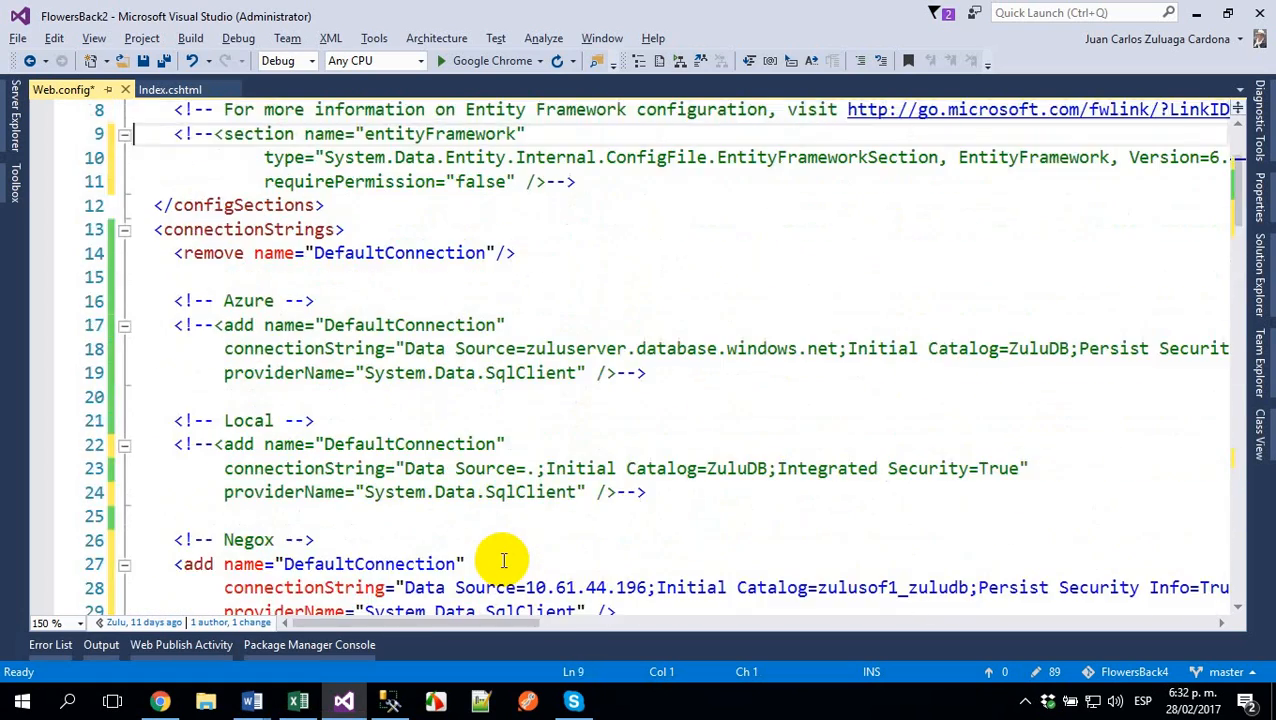
key(Down)
key(Down)
key(Down)
key(Down)
key(Down)
key(Down)
key(Down)
key(Down)
key(Down)
key(Down)
key(Down)
key(Down)
key(Down)
key(Down)
key(Down)
key(Down)
key(Down)
key(Down)
key(Down)
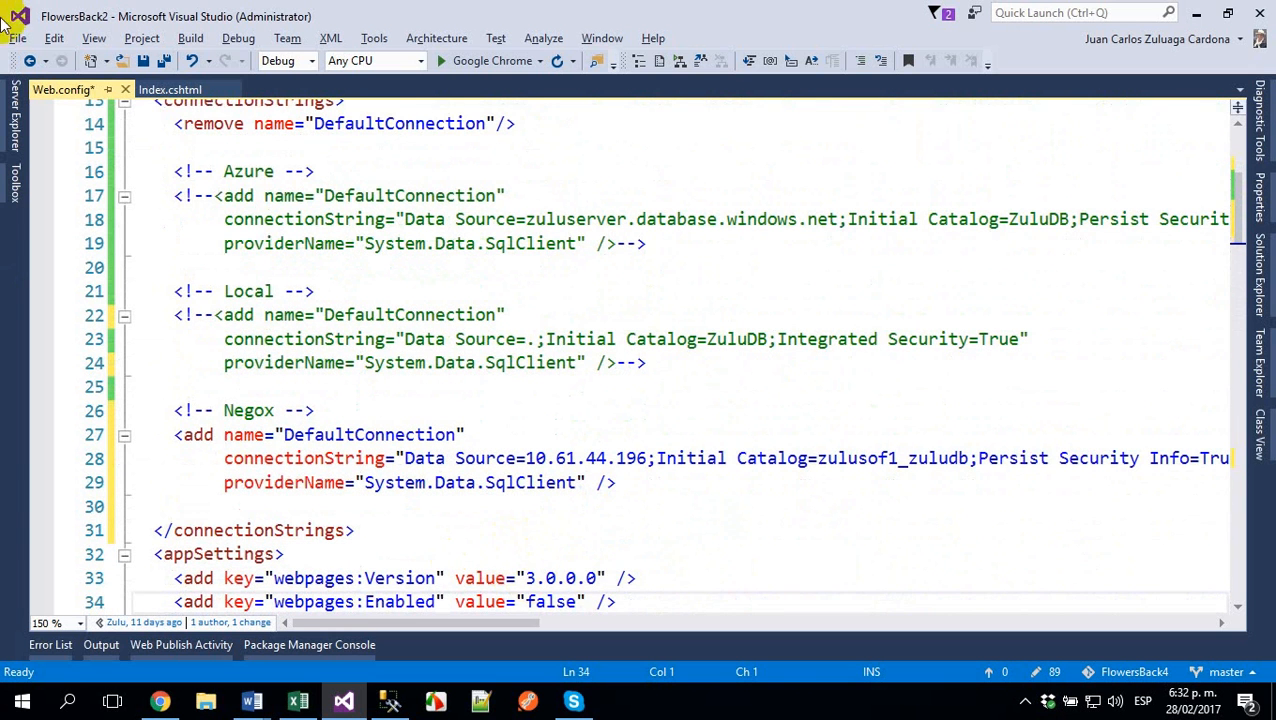
- Save all open files and start the Publish command for the FlowersBack2 project
click(160, 62)
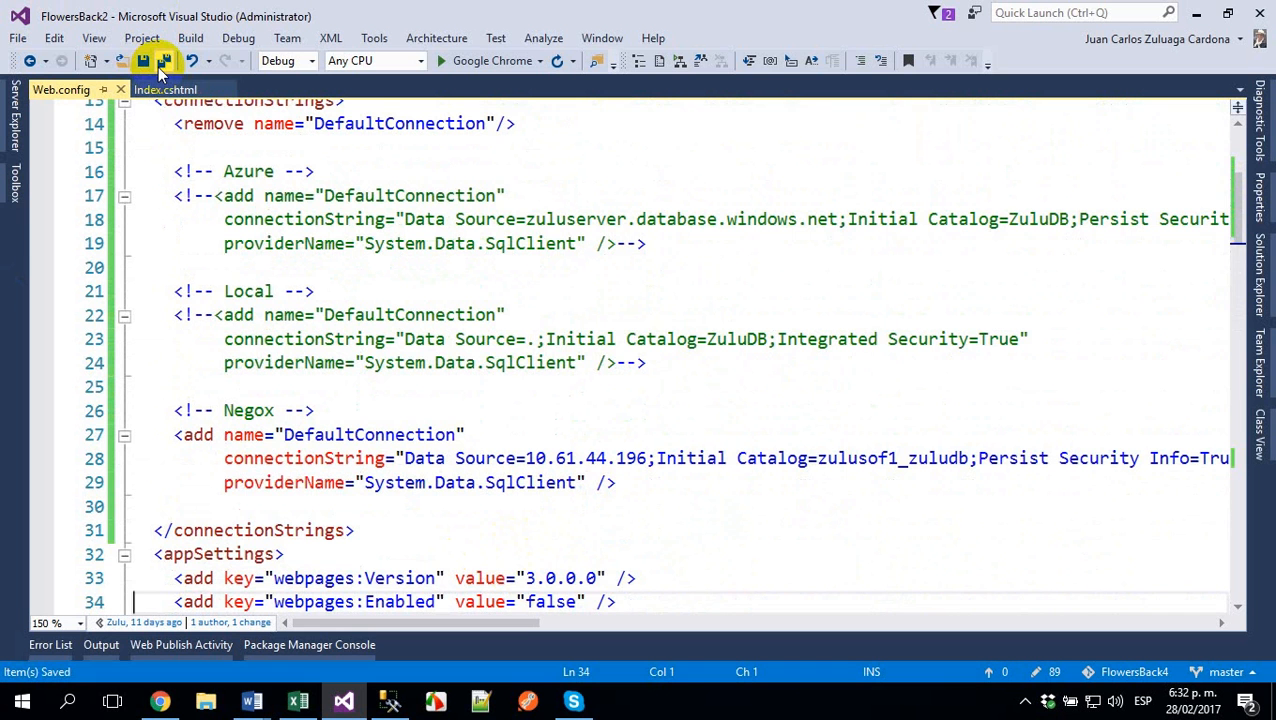
click(1262, 292)
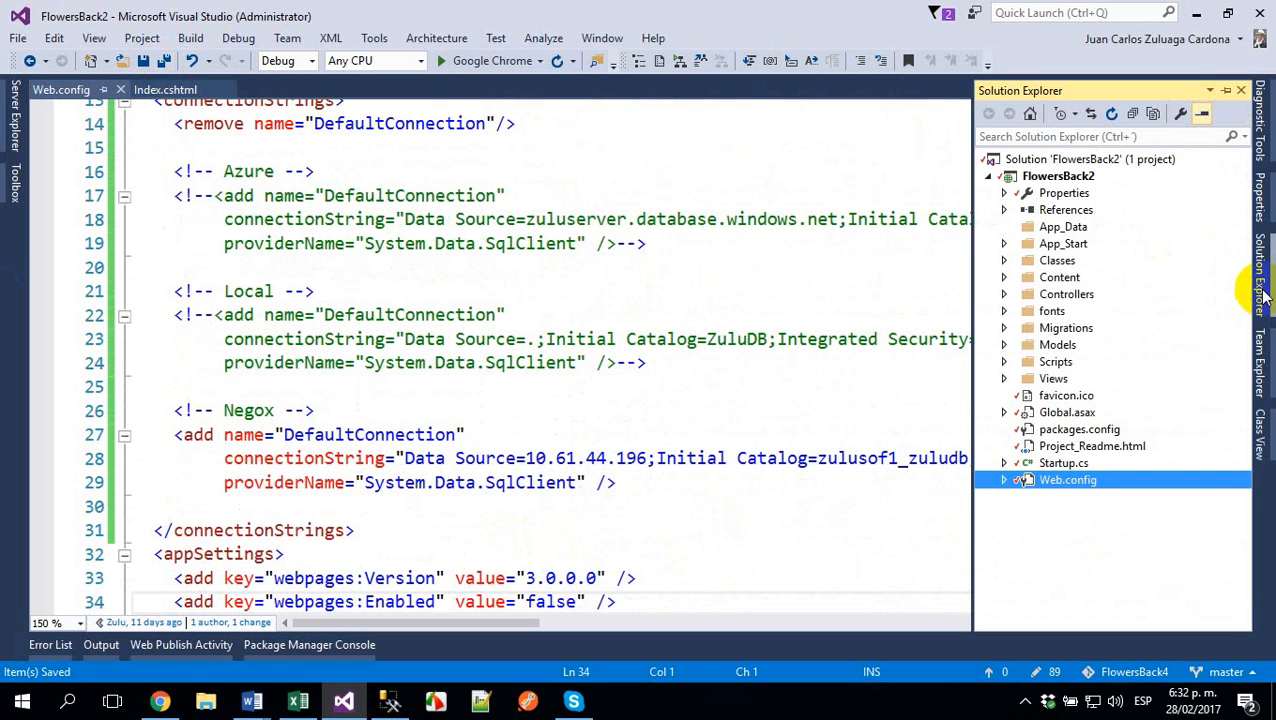
click(1026, 180)
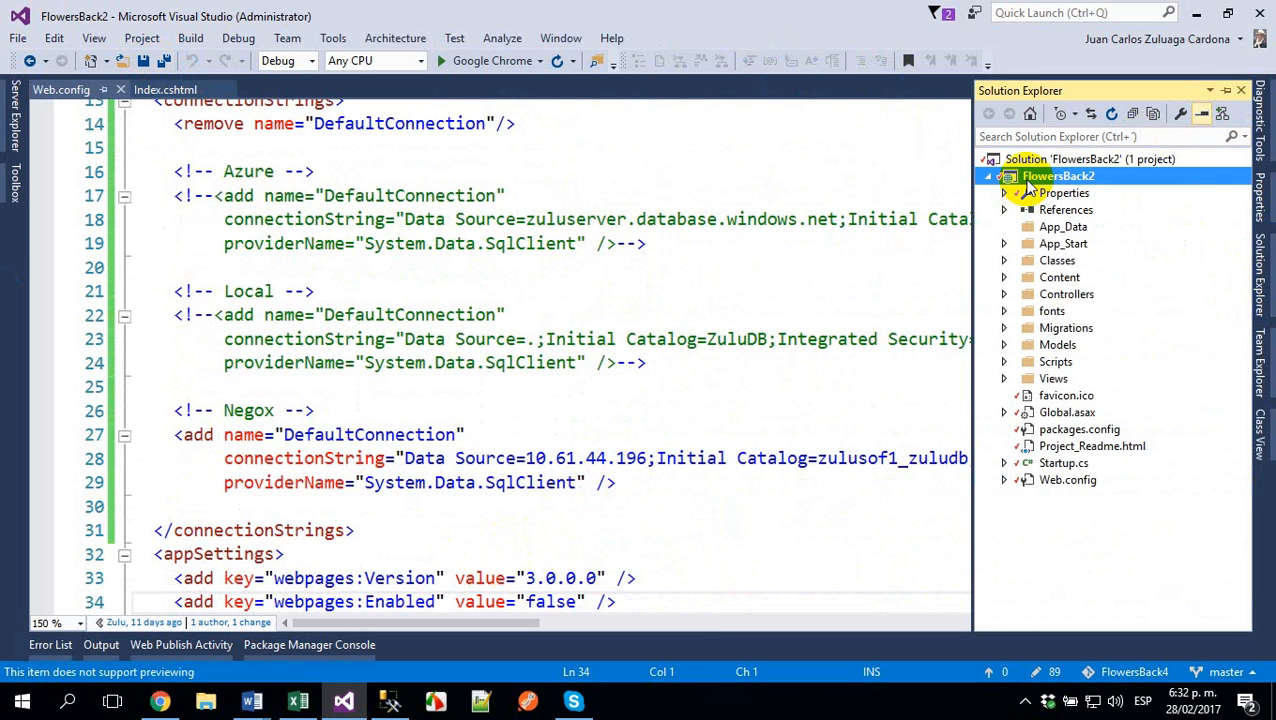
right_click(1028, 188)
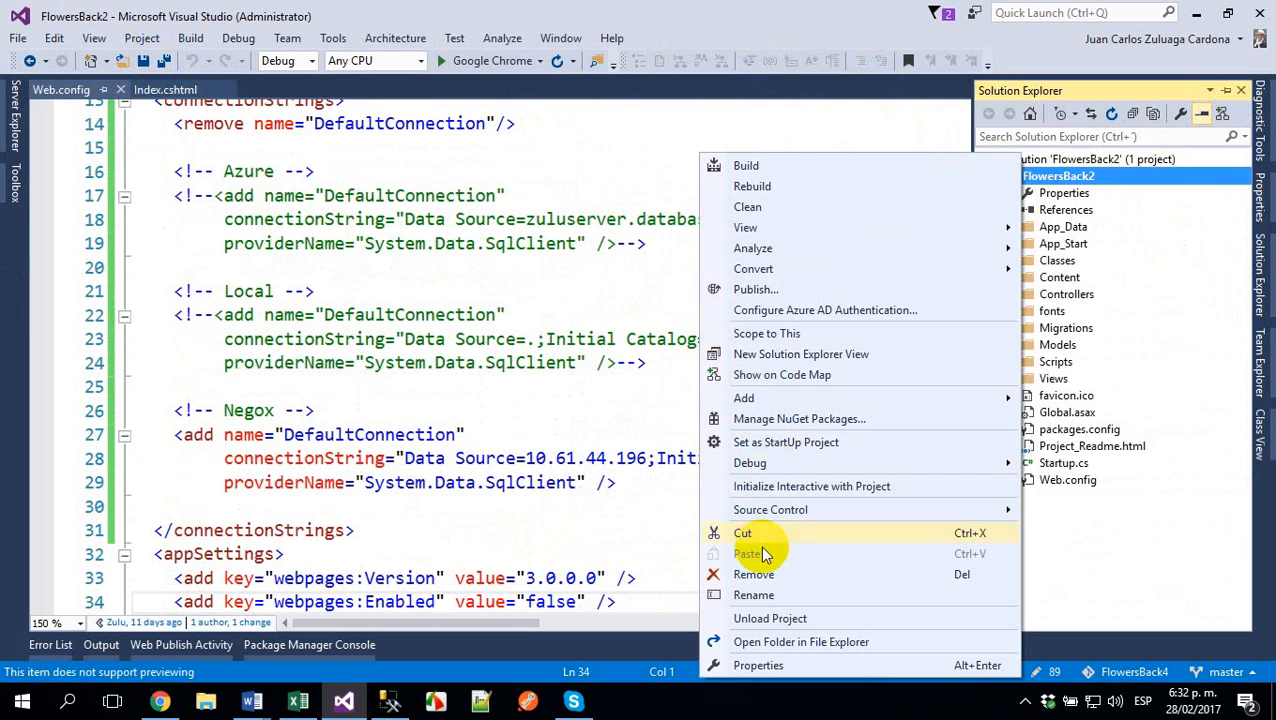
click(760, 292)
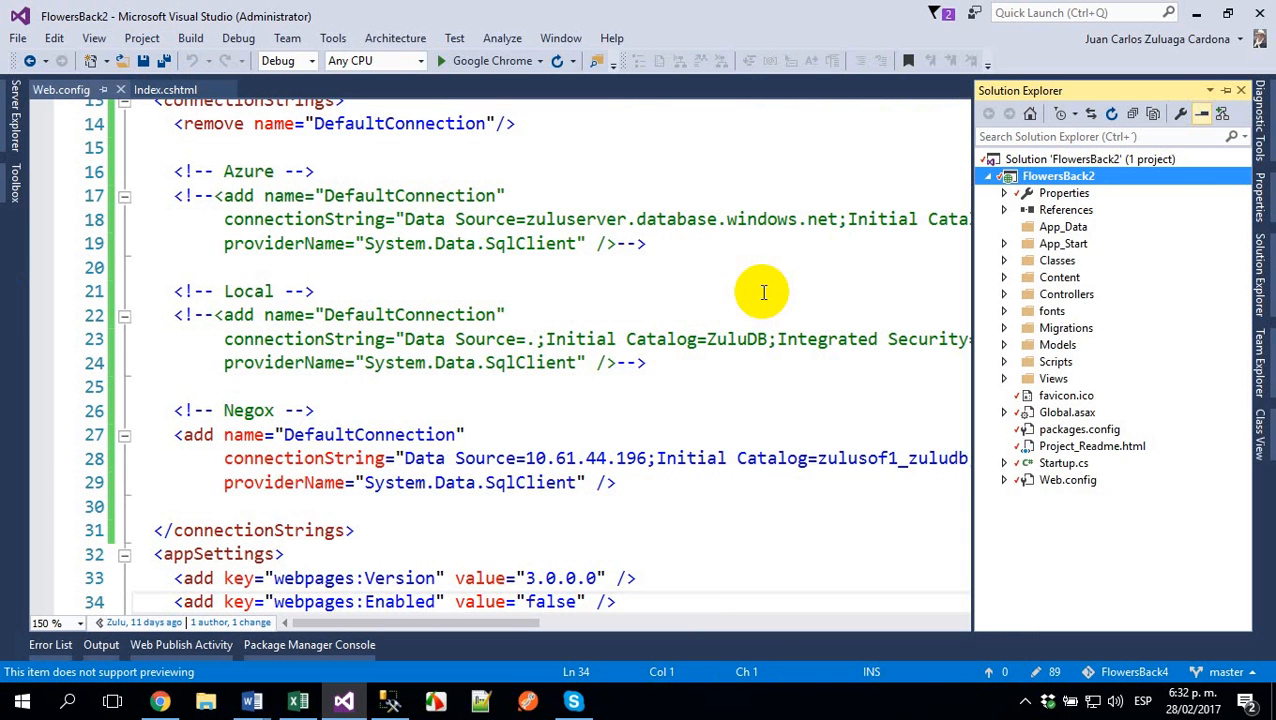
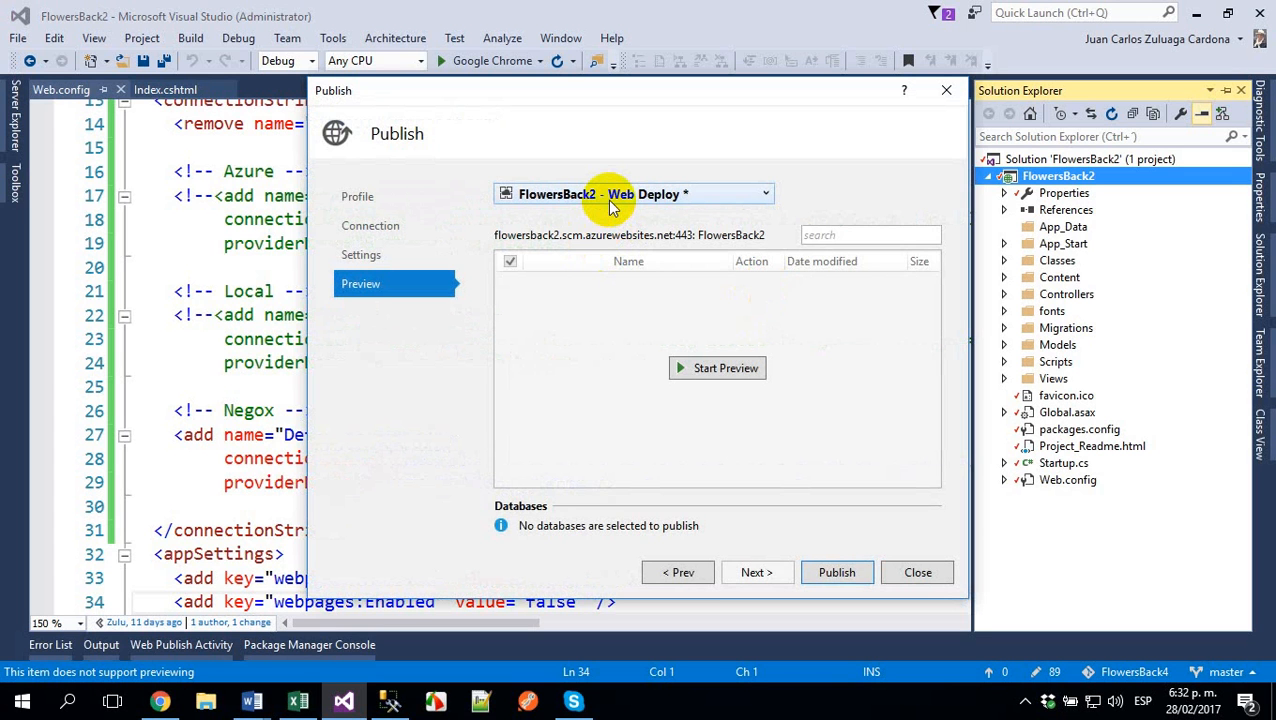
- Save the changes to the current Web Deploy profile and create a new custom publish profile named Negox
click(666, 570)
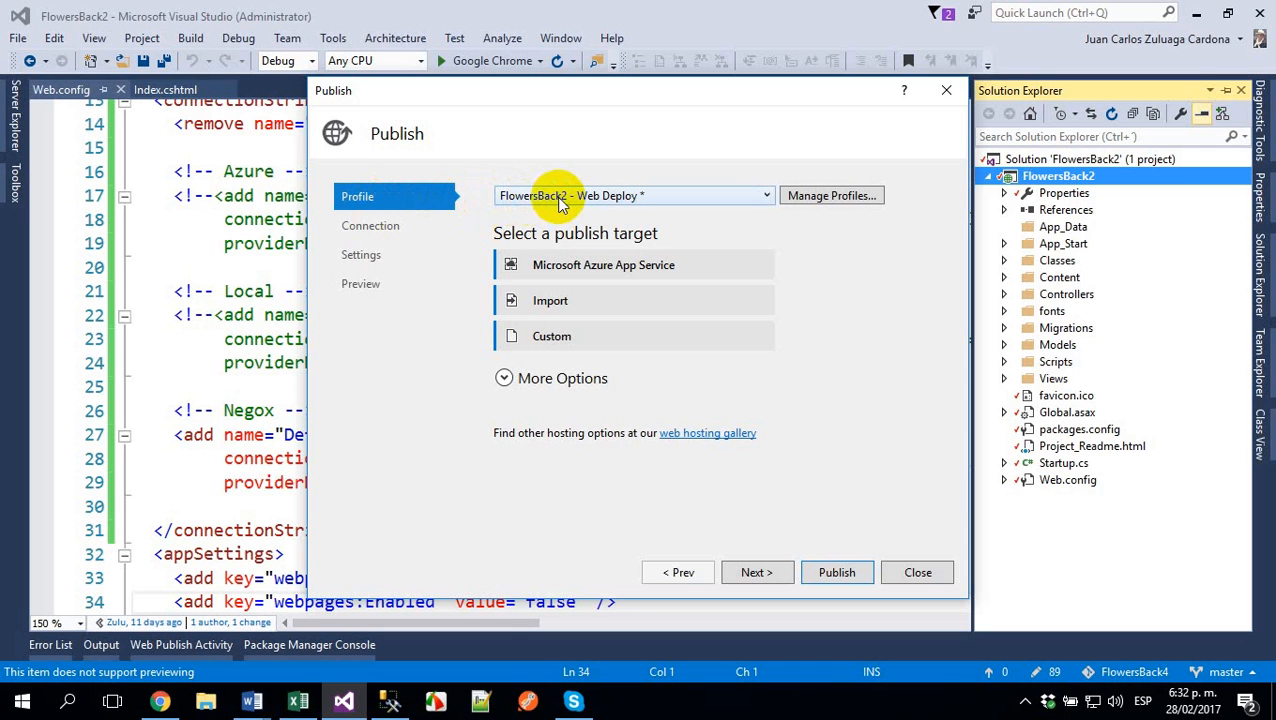
click(641, 196)
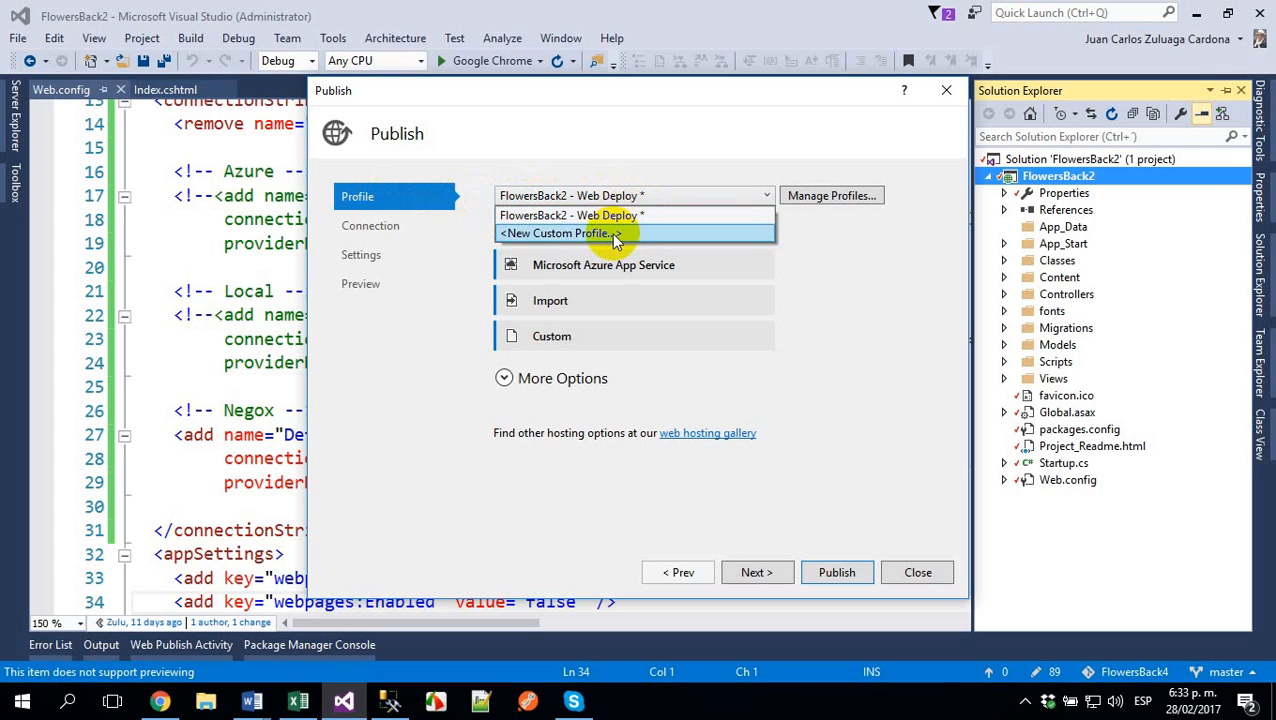
click(611, 233)
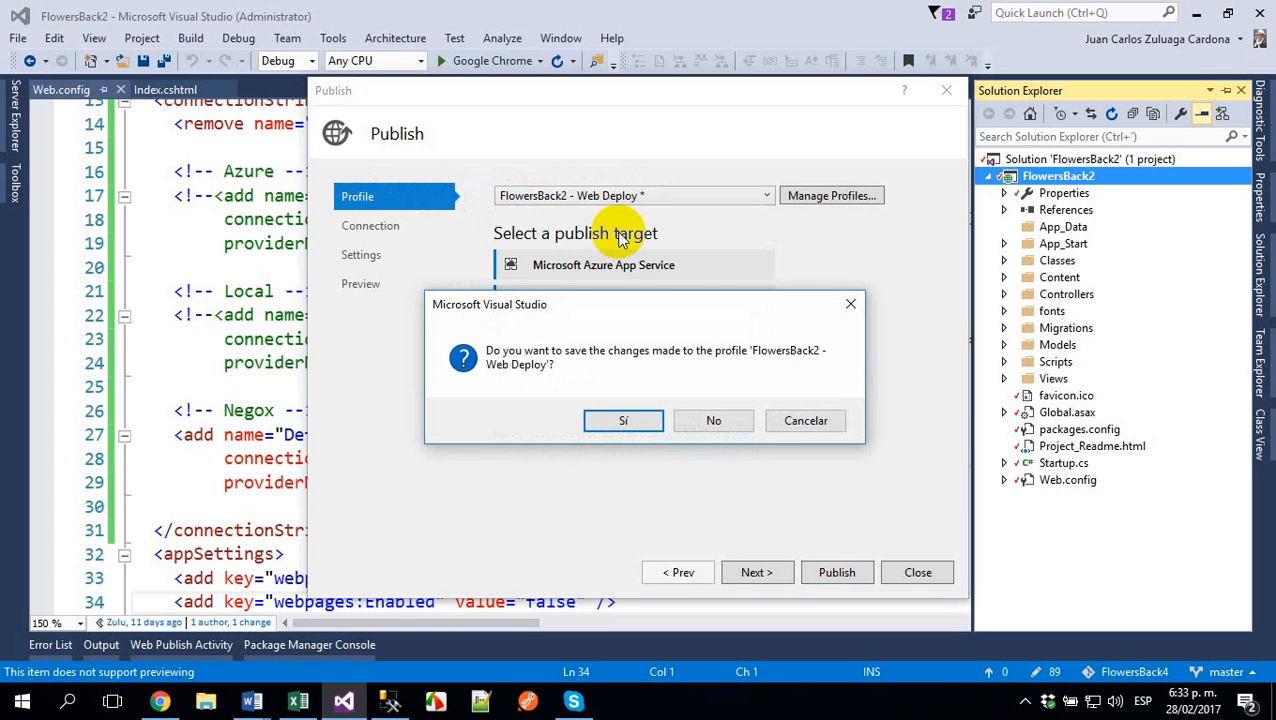
click(624, 419)
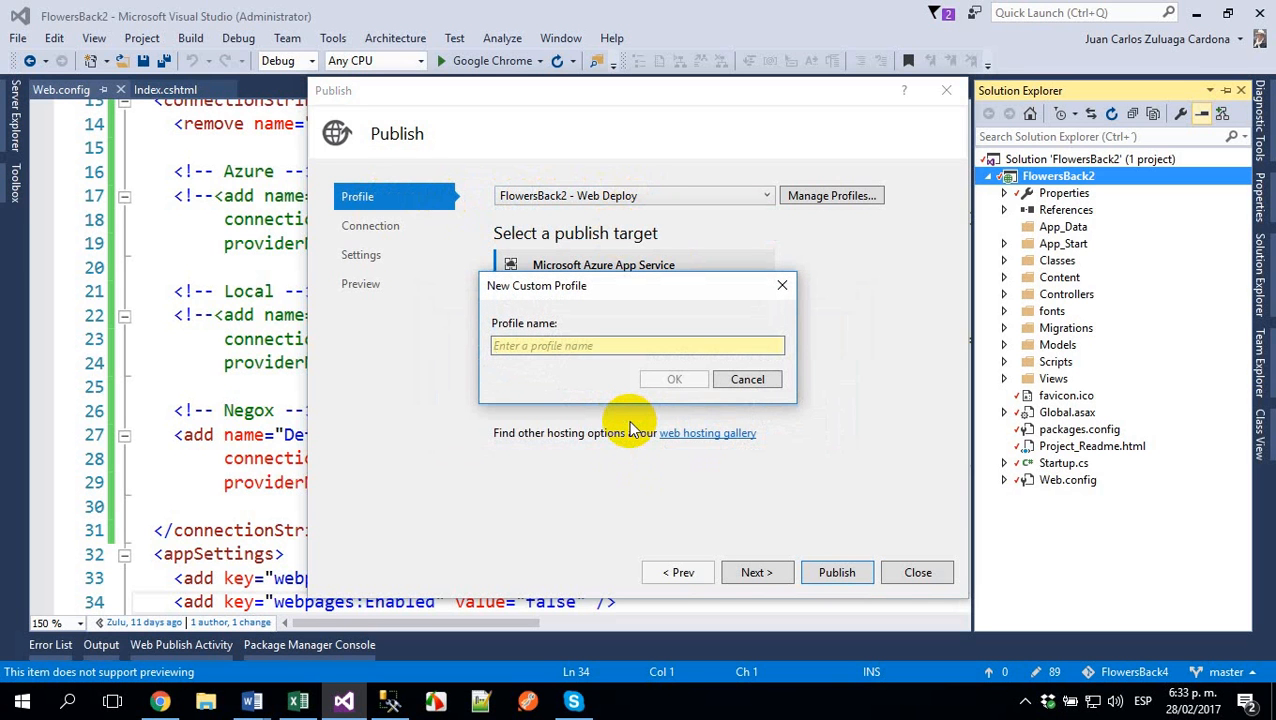
text(nEGOX)
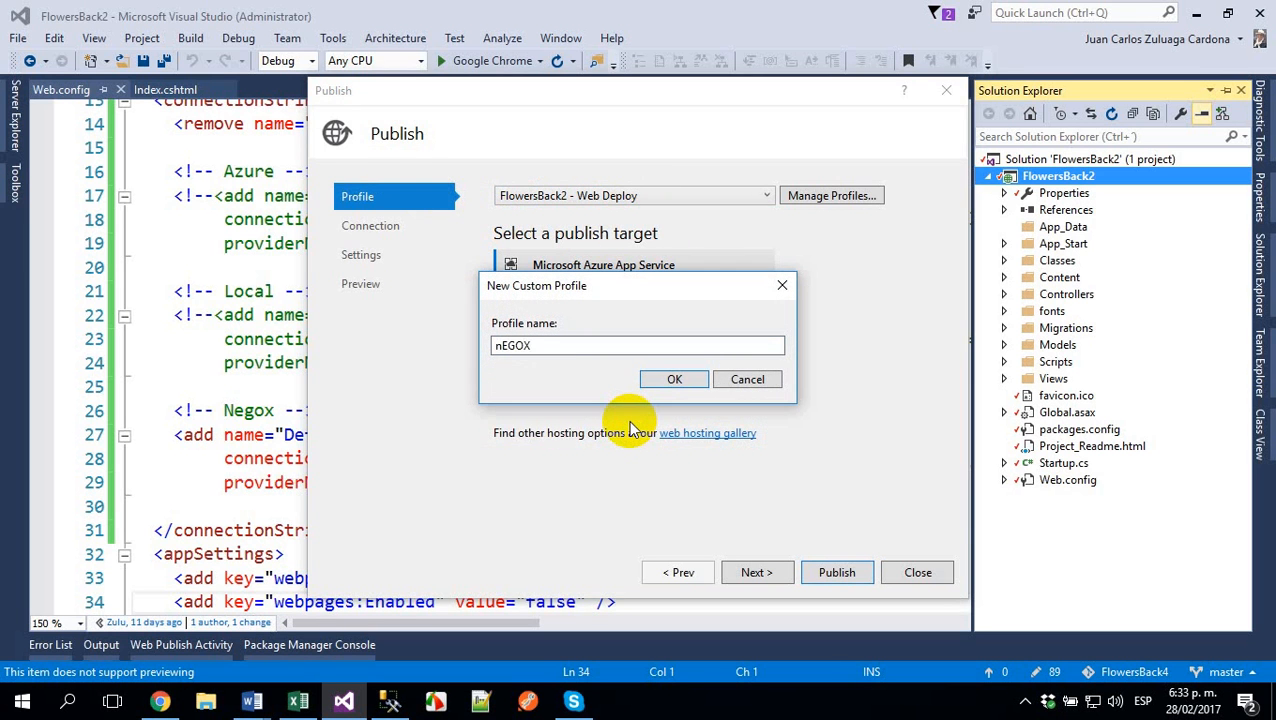
key(BackSpace)
key(BackSpace)
key(BackSpace)
key(BackSpace)
key(BackSpace)
text(Negox)
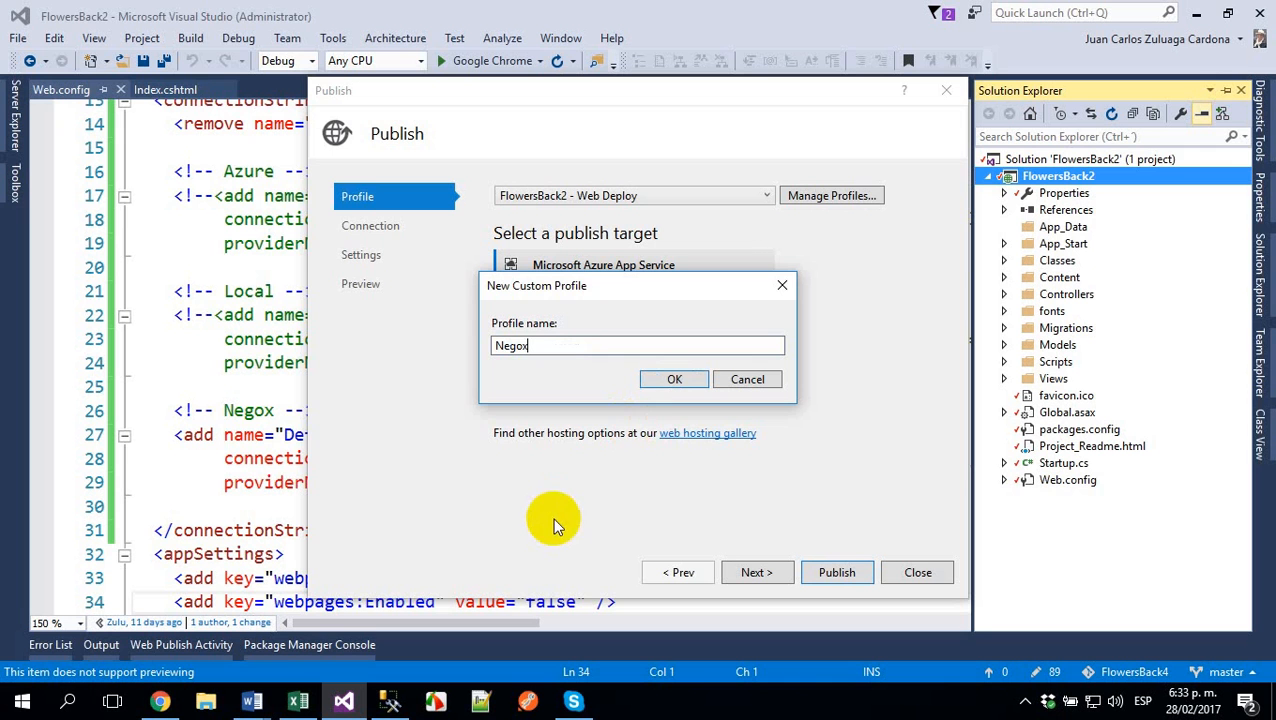
click(678, 380)
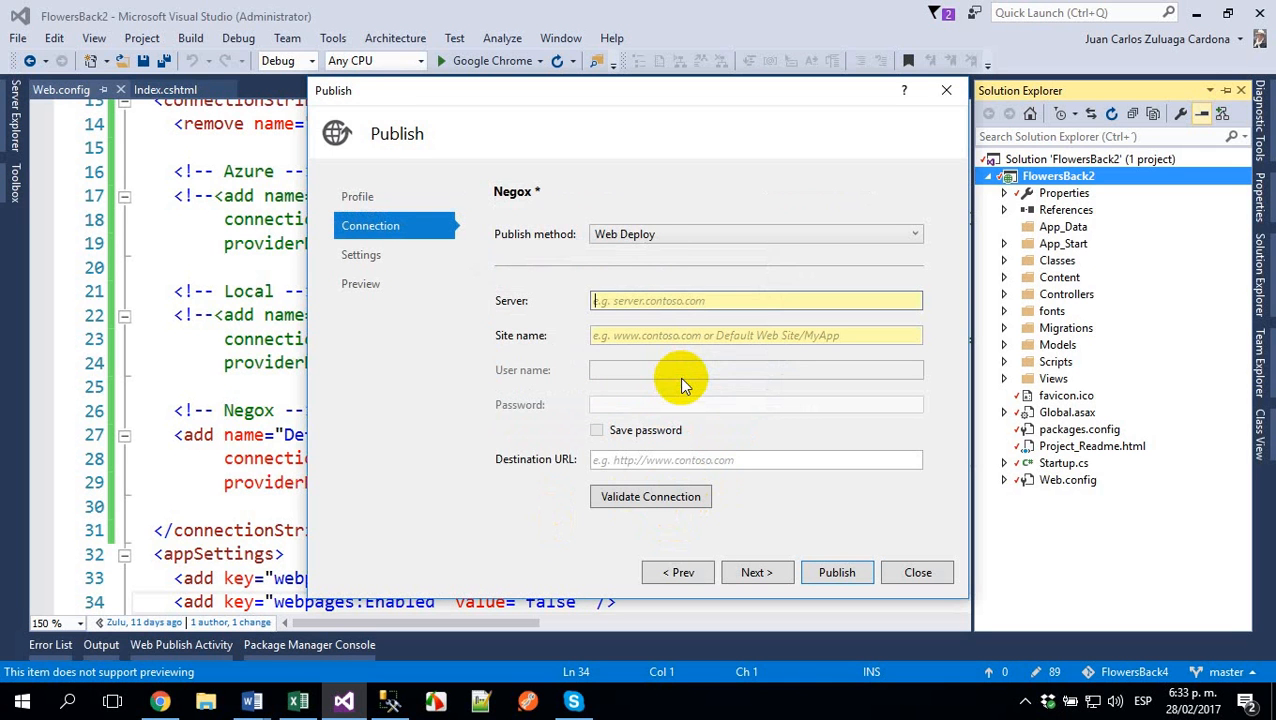
- Set the Negox profile's publish method to File System and enter D:\Tmp\Flowers as the target folder
click(677, 240)
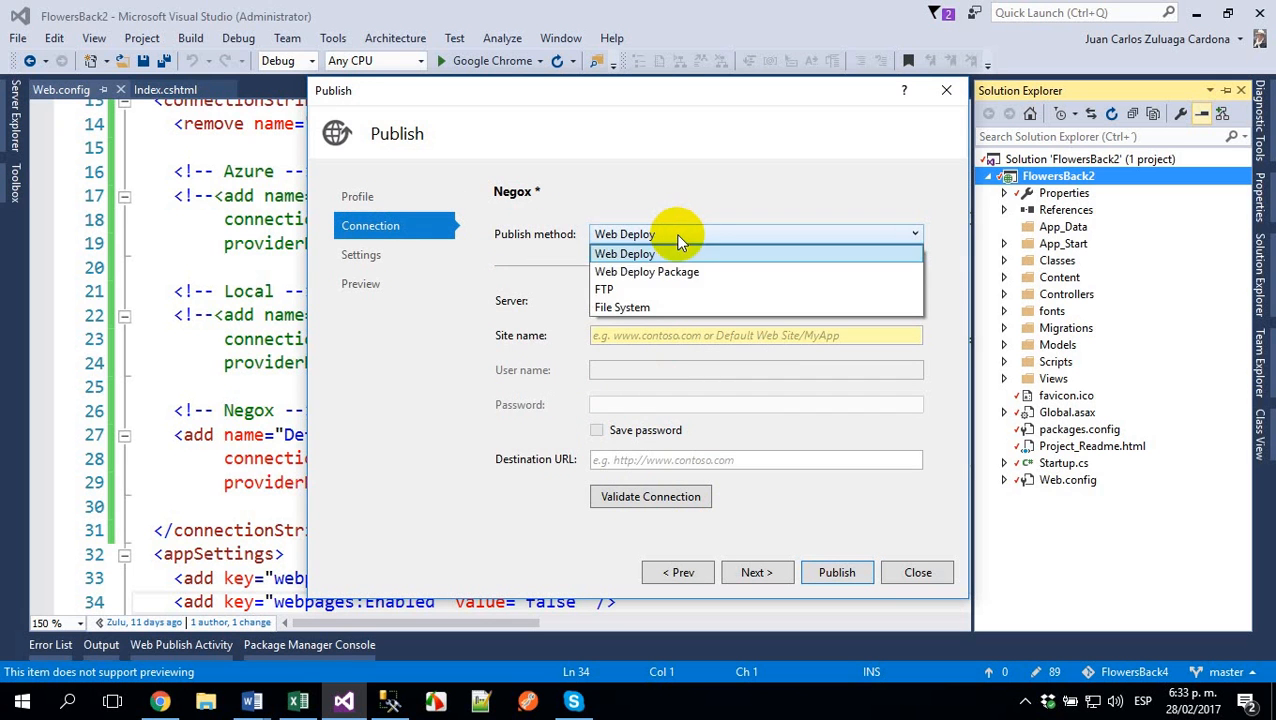
click(632, 310)
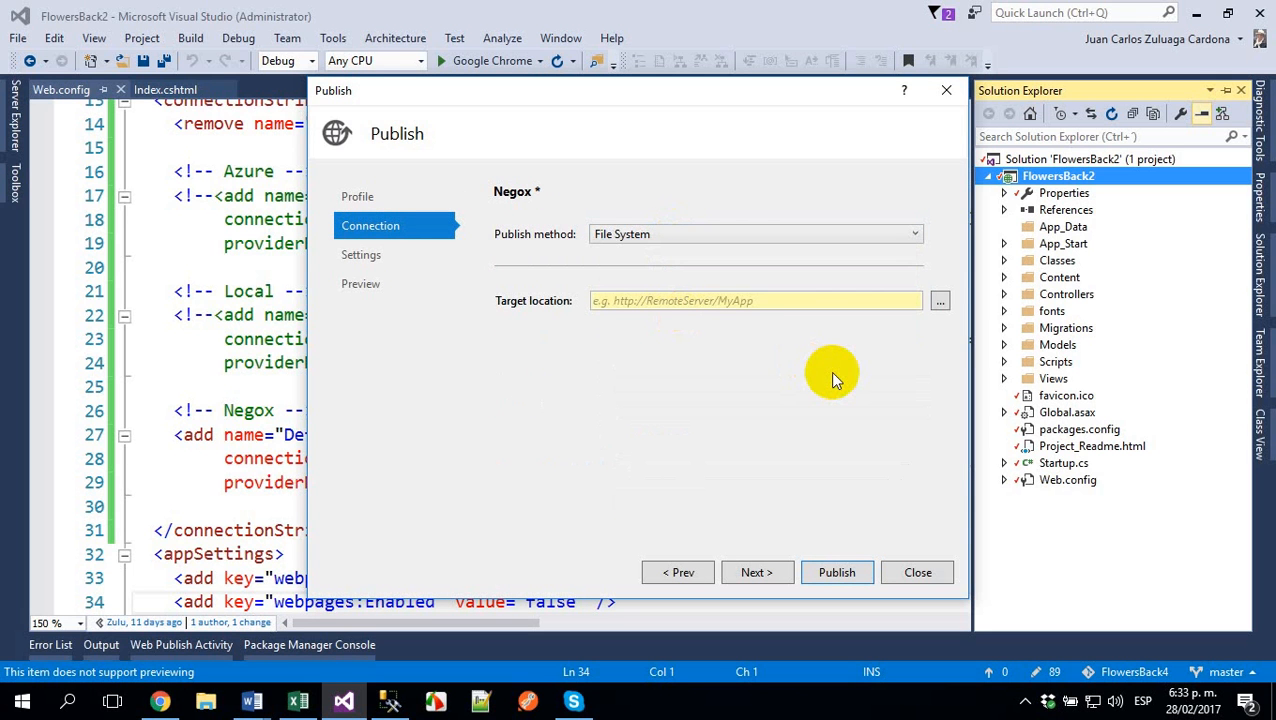
click(941, 302)
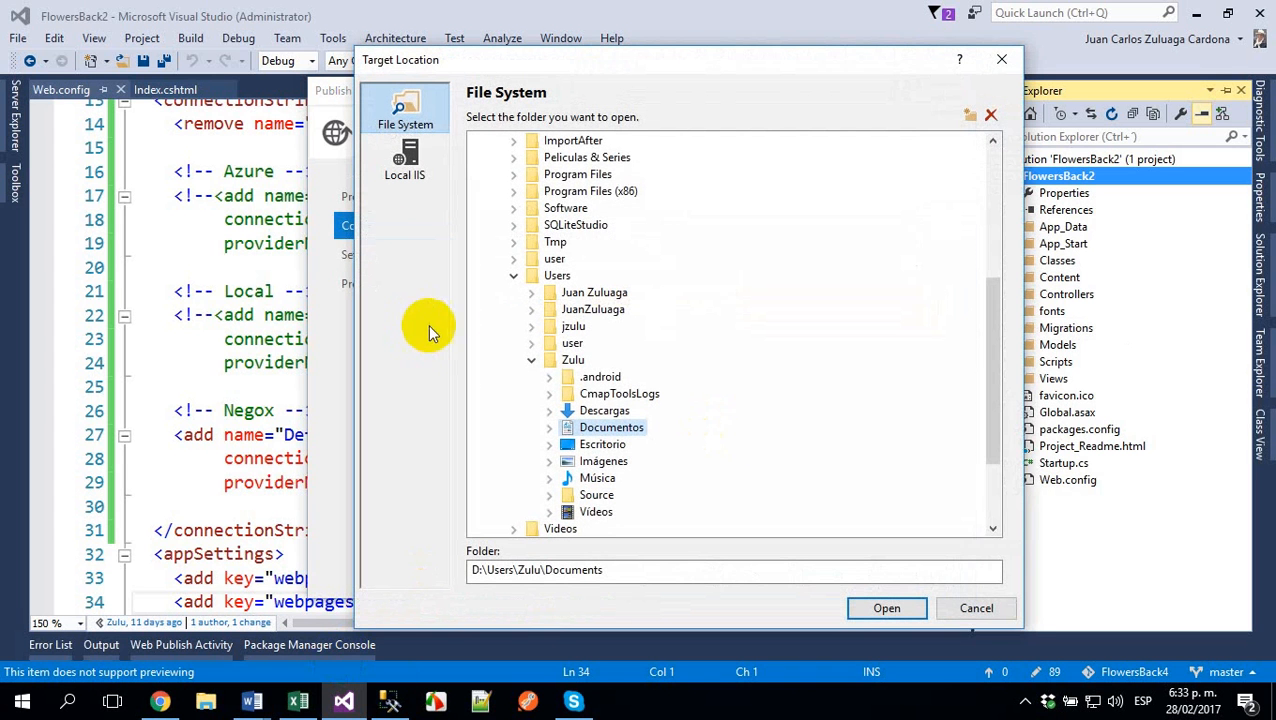
click(510, 278)
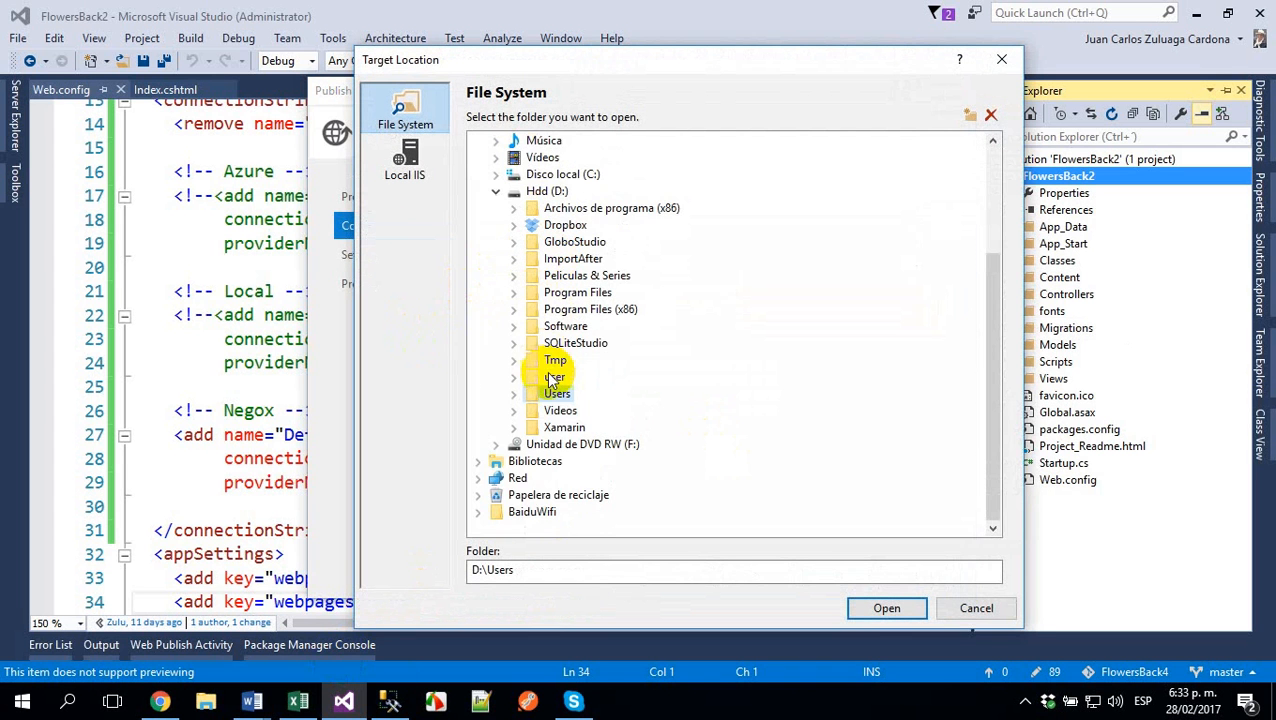
click(555, 362)
click(533, 570)
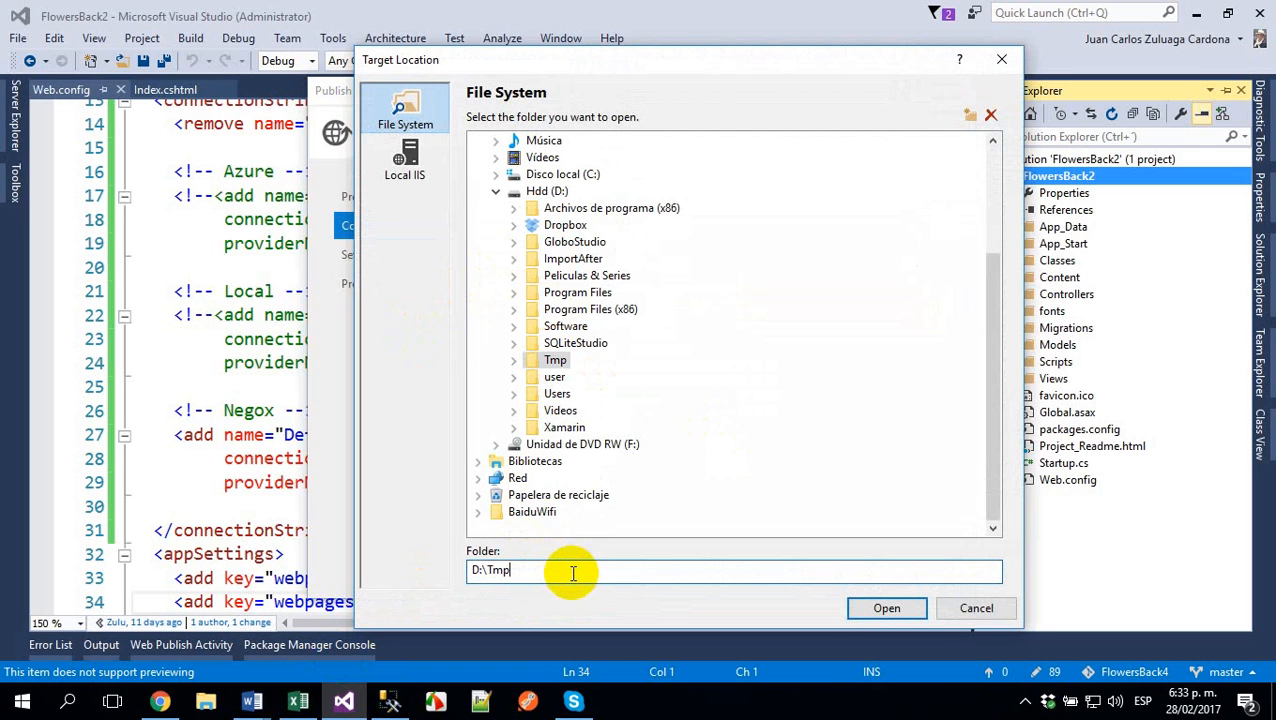
text(\)
text(Flowers)
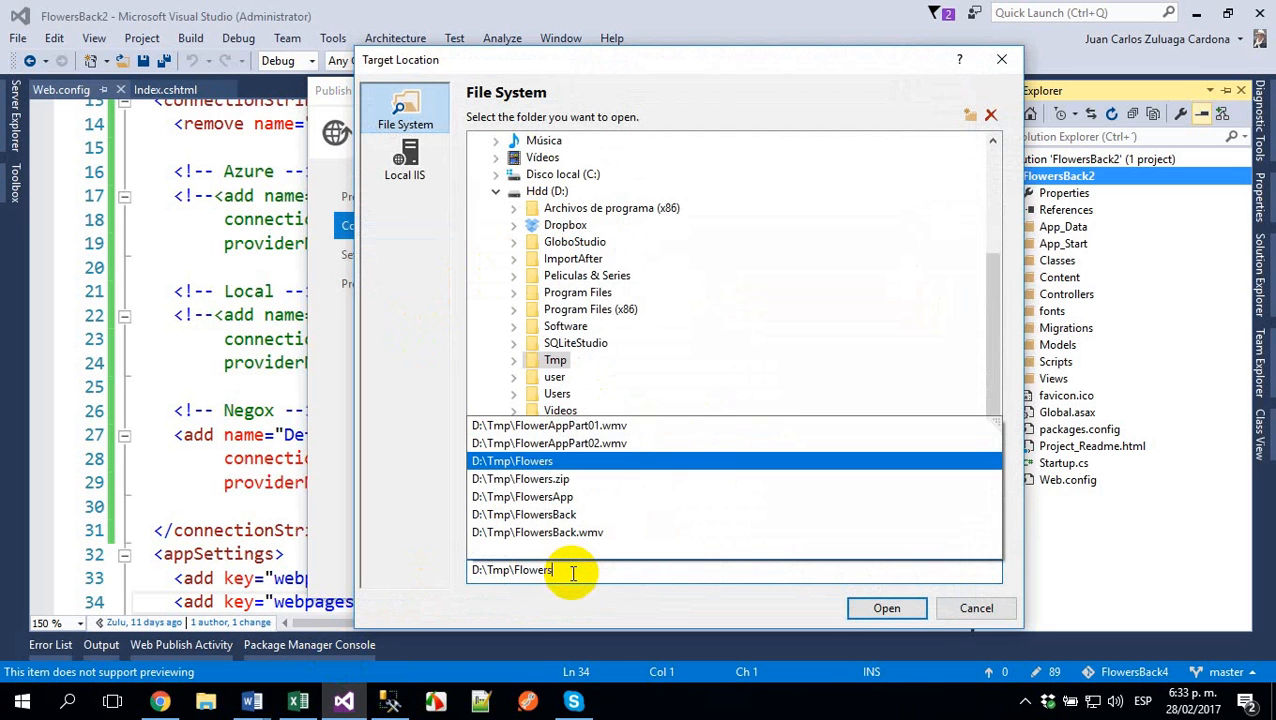
key(Return)
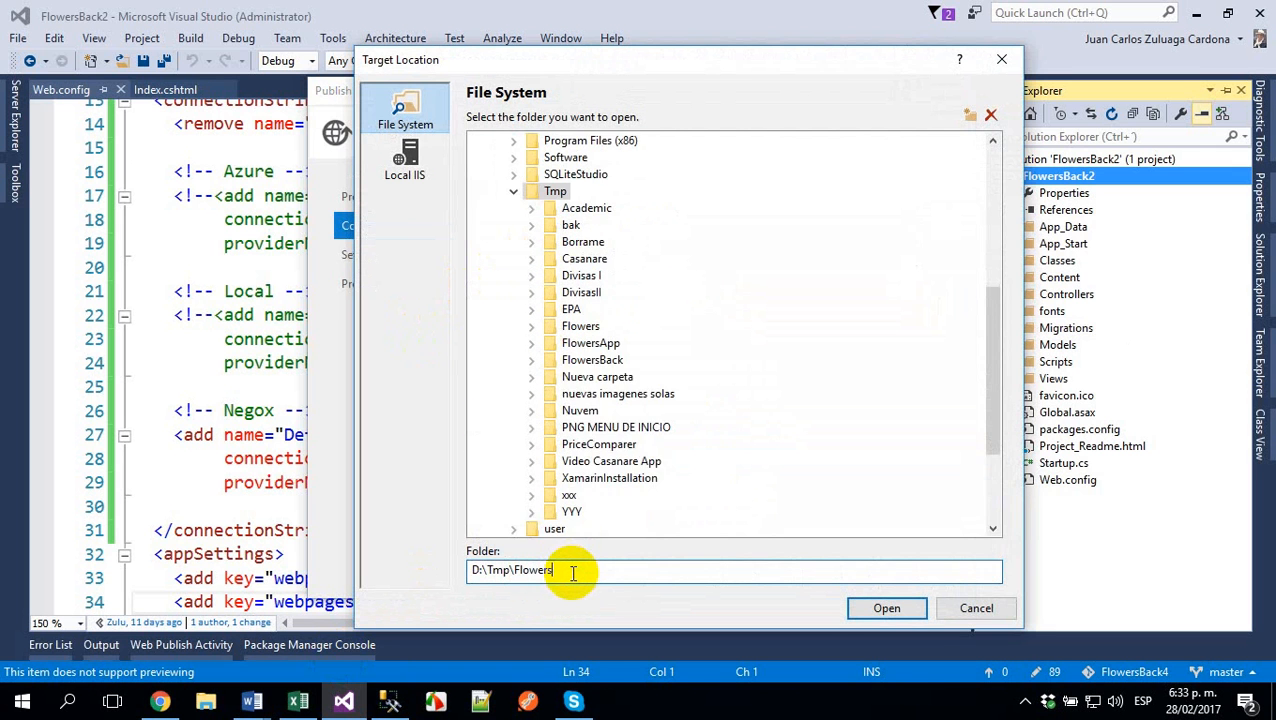
- Switch to File Explorer and delete the existing Flowers folder from D:\Tmp
click(200, 704)
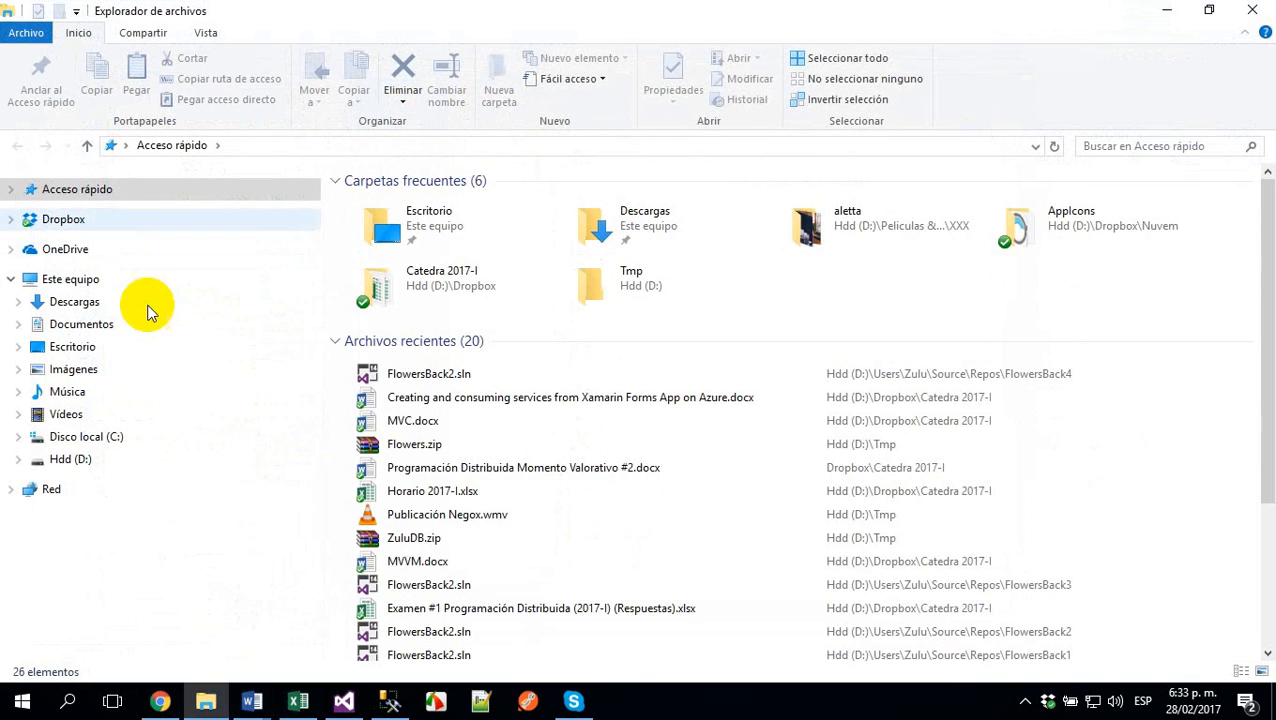
click(63, 470)
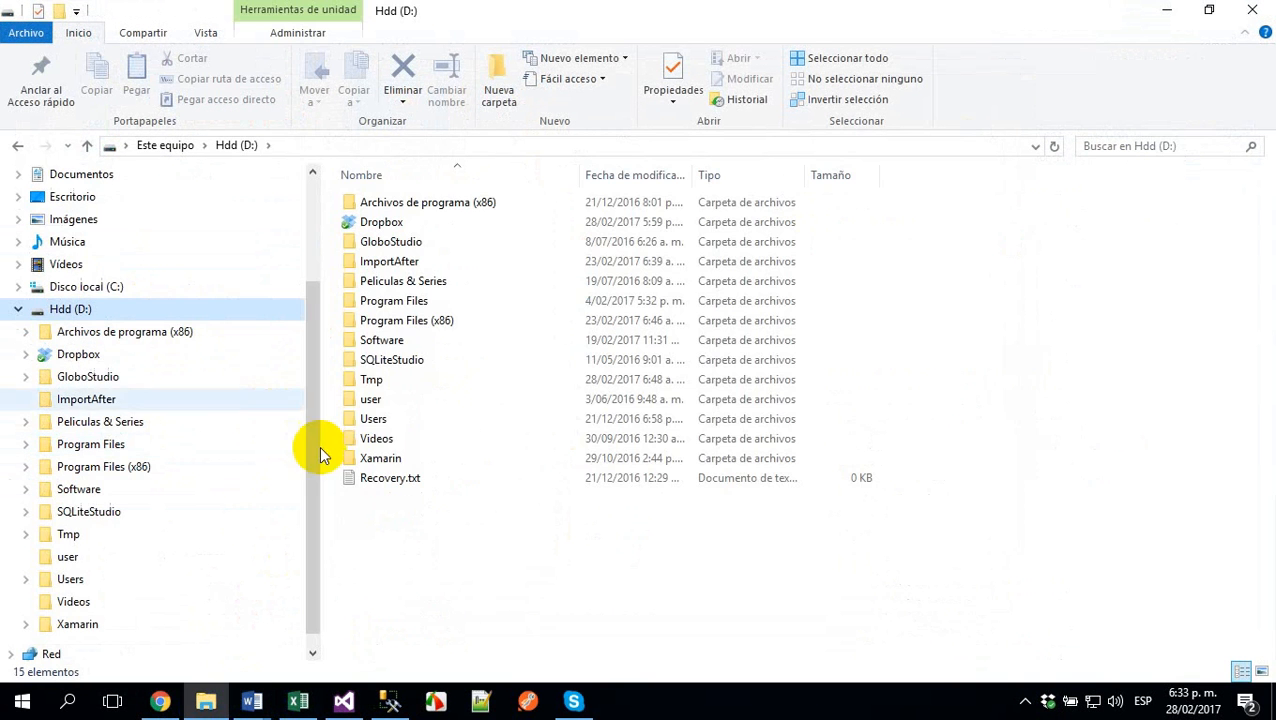
double_click(356, 376)
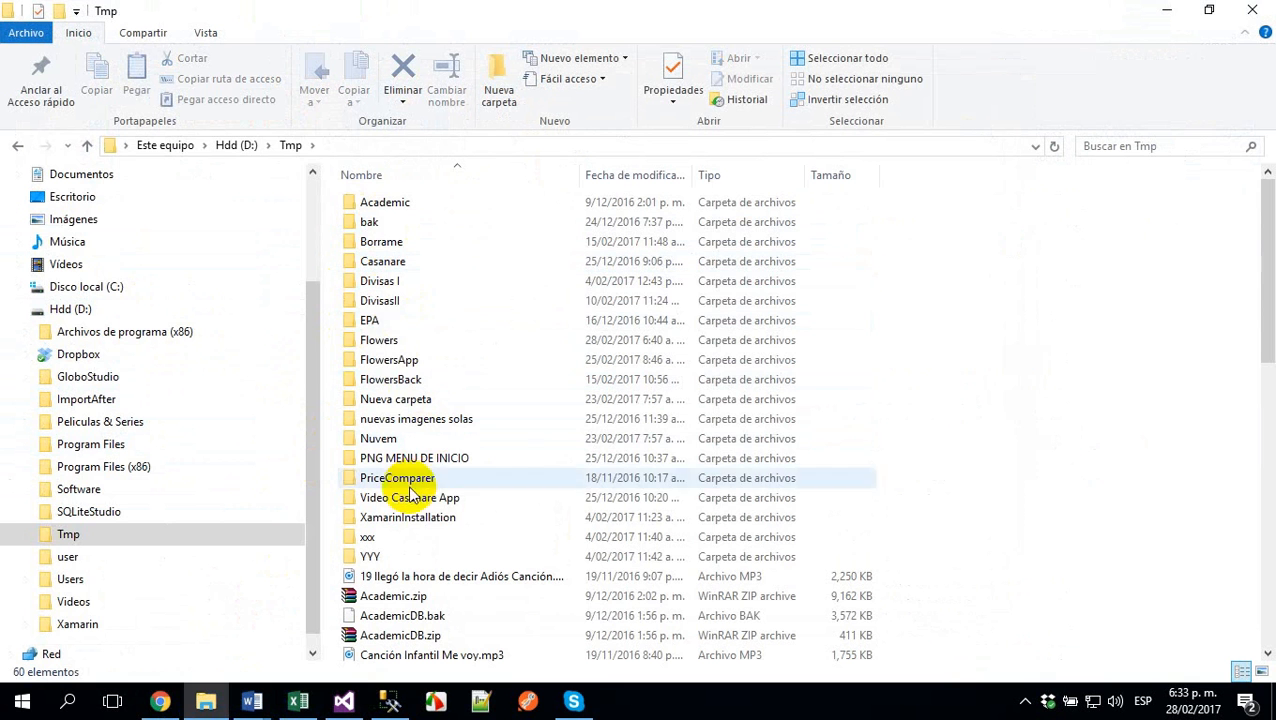
click(382, 342)
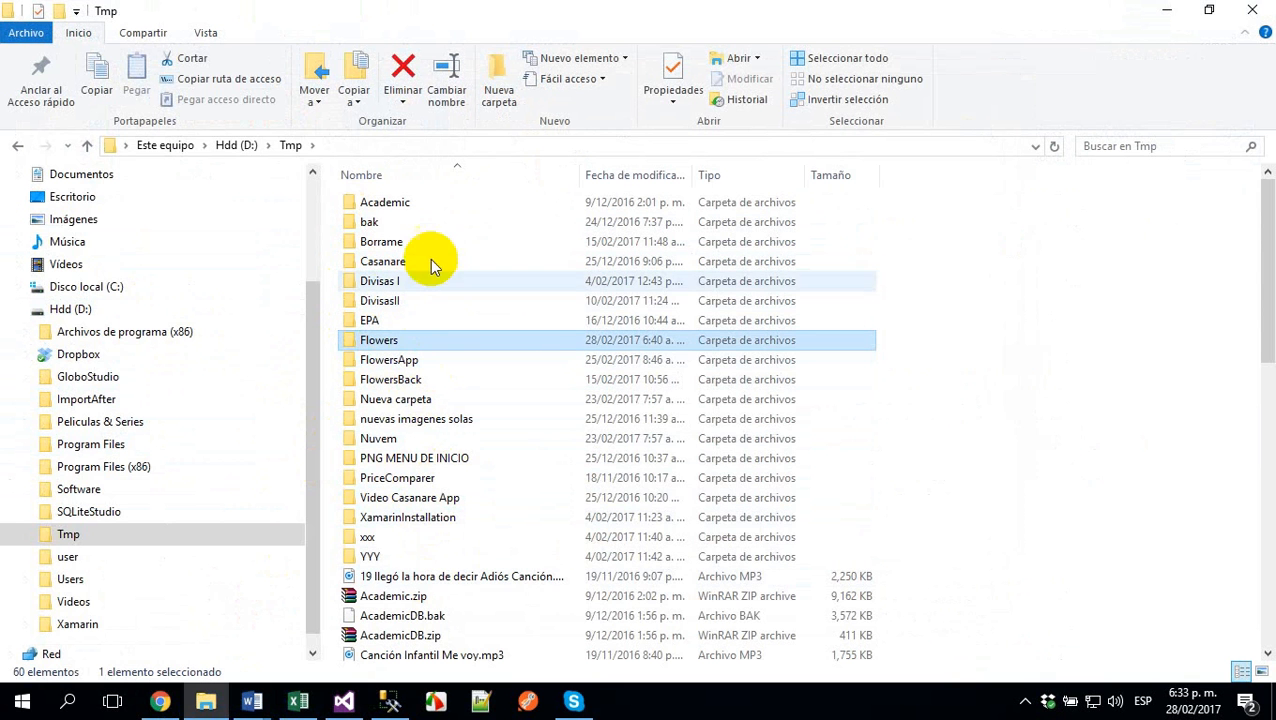
click(403, 70)
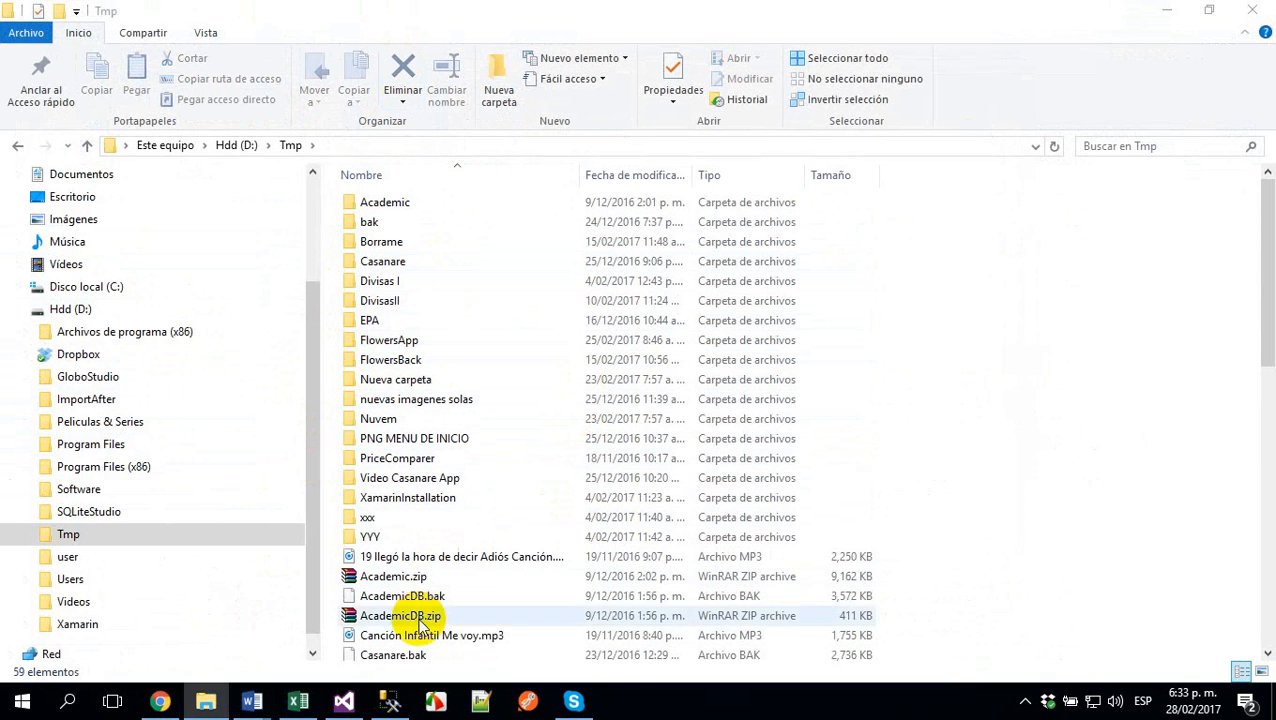
- Find the old Flowers.zip archive in D:\Tmp and delete it
scroll(418, 577, down, 12)
scroll(418, 578, up, 1)
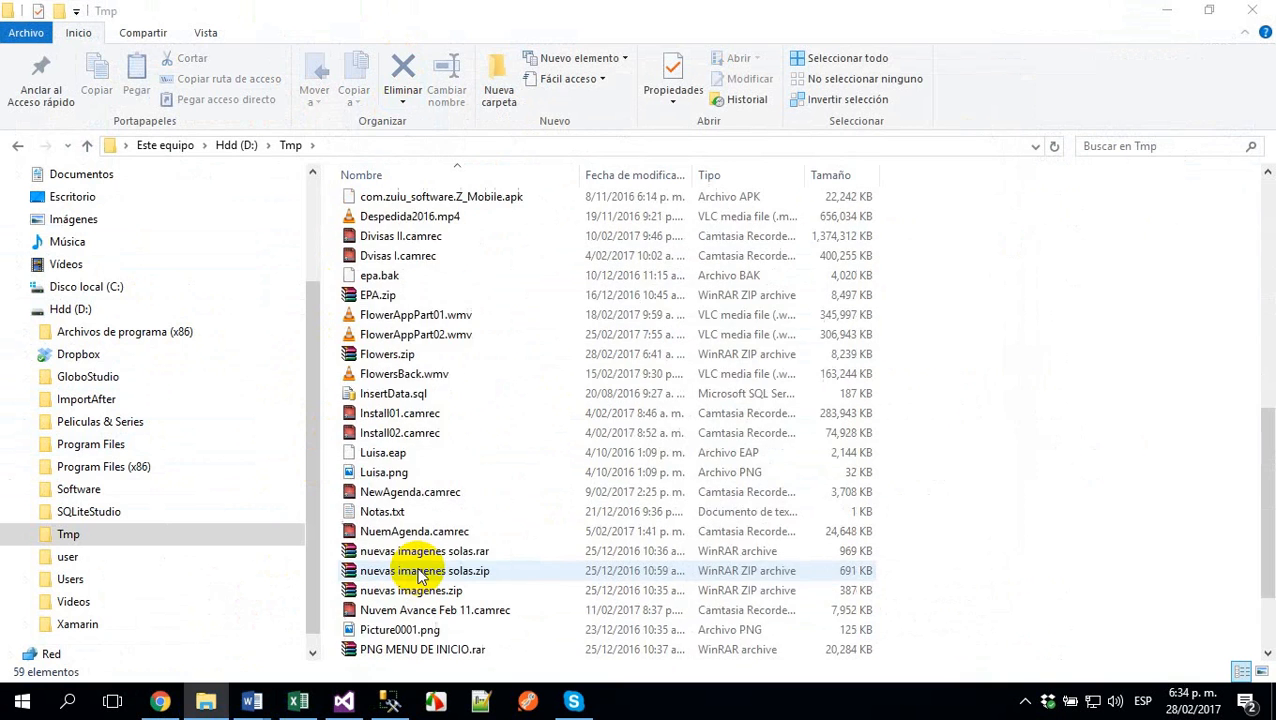
scroll(418, 577, up, 1)
key(alt+Tab)
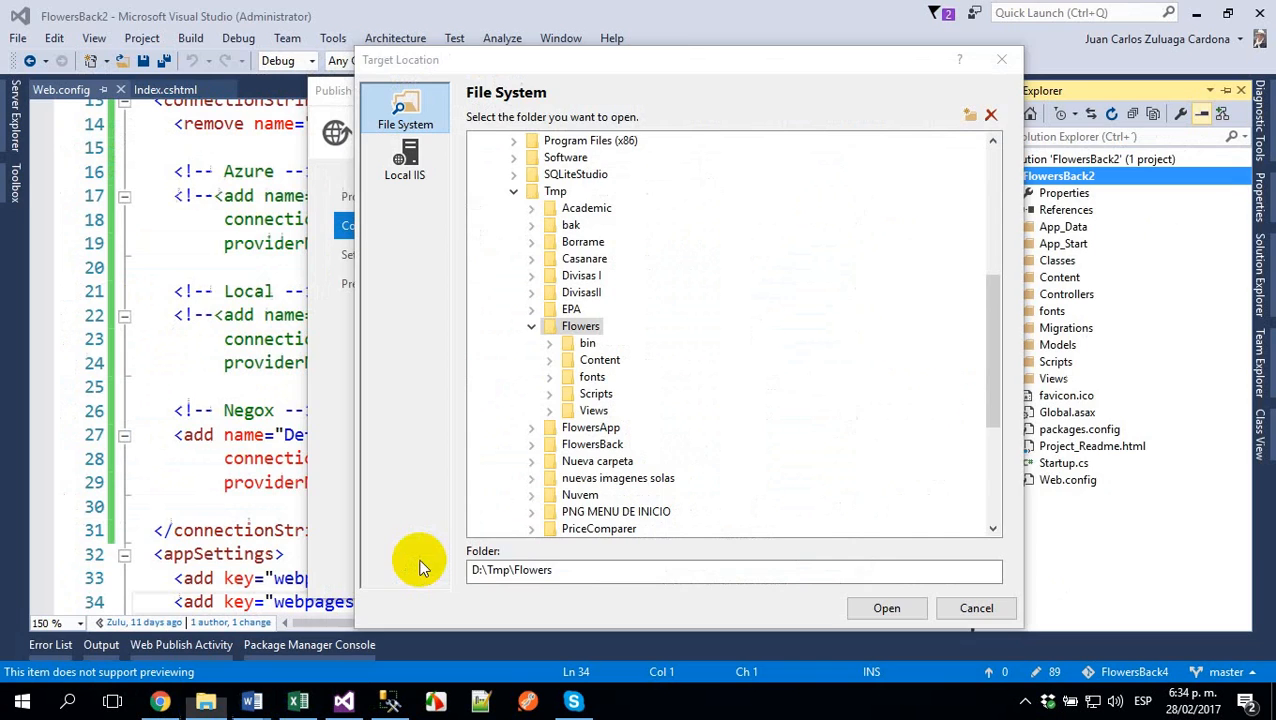
key(alt+Tab)
click(378, 413)
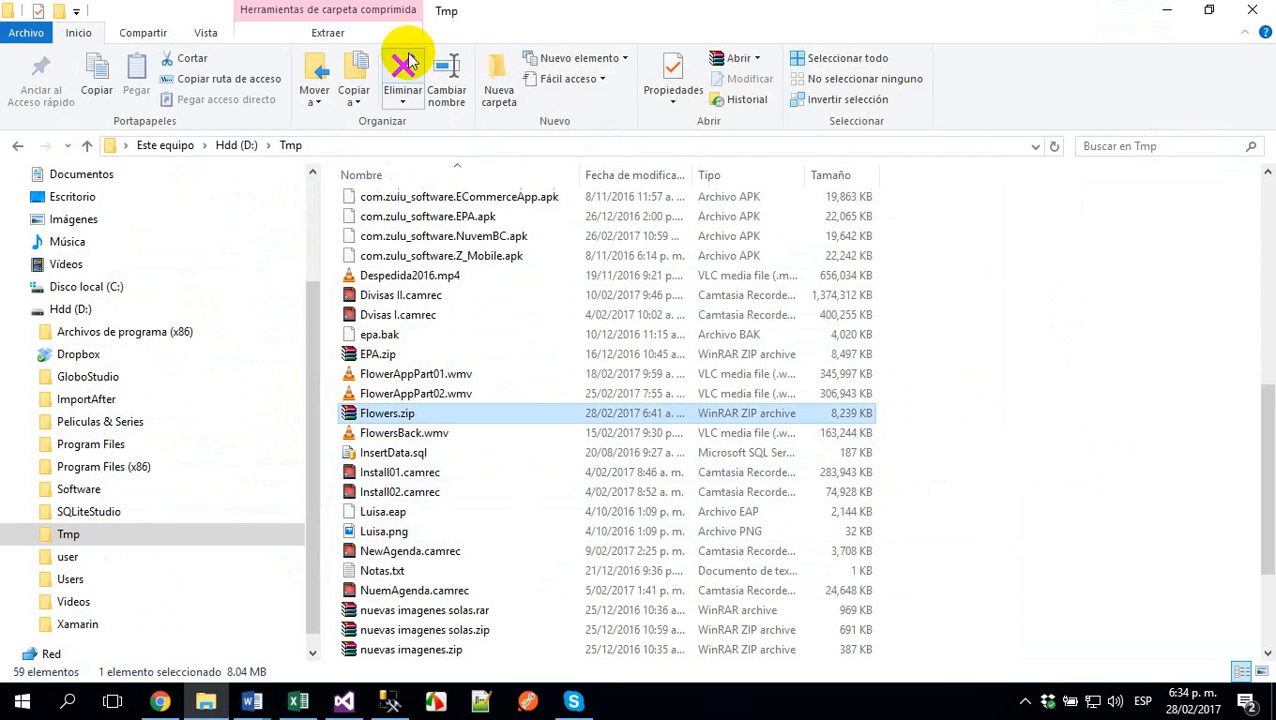
click(405, 75)
- Return to Visual Studio, accept D:\Tmp\Flowers as the target location and agree to create the folder
key(alt+Tab)
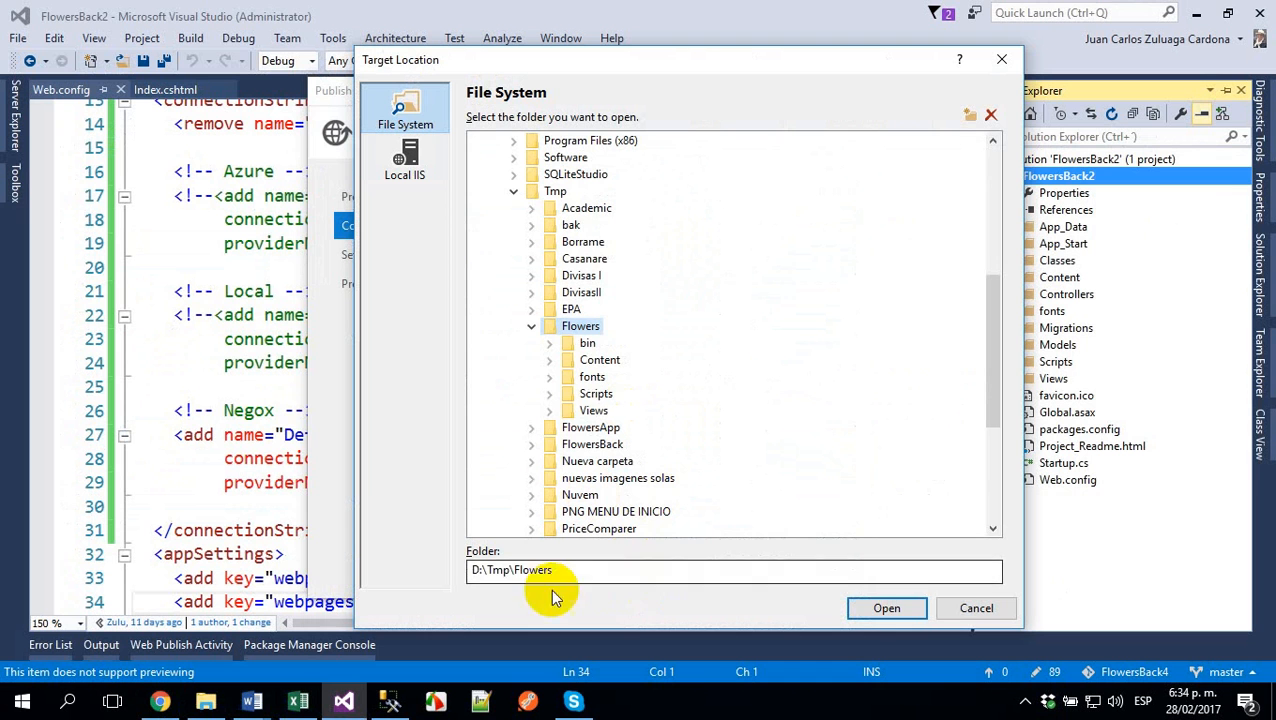
click(881, 603)
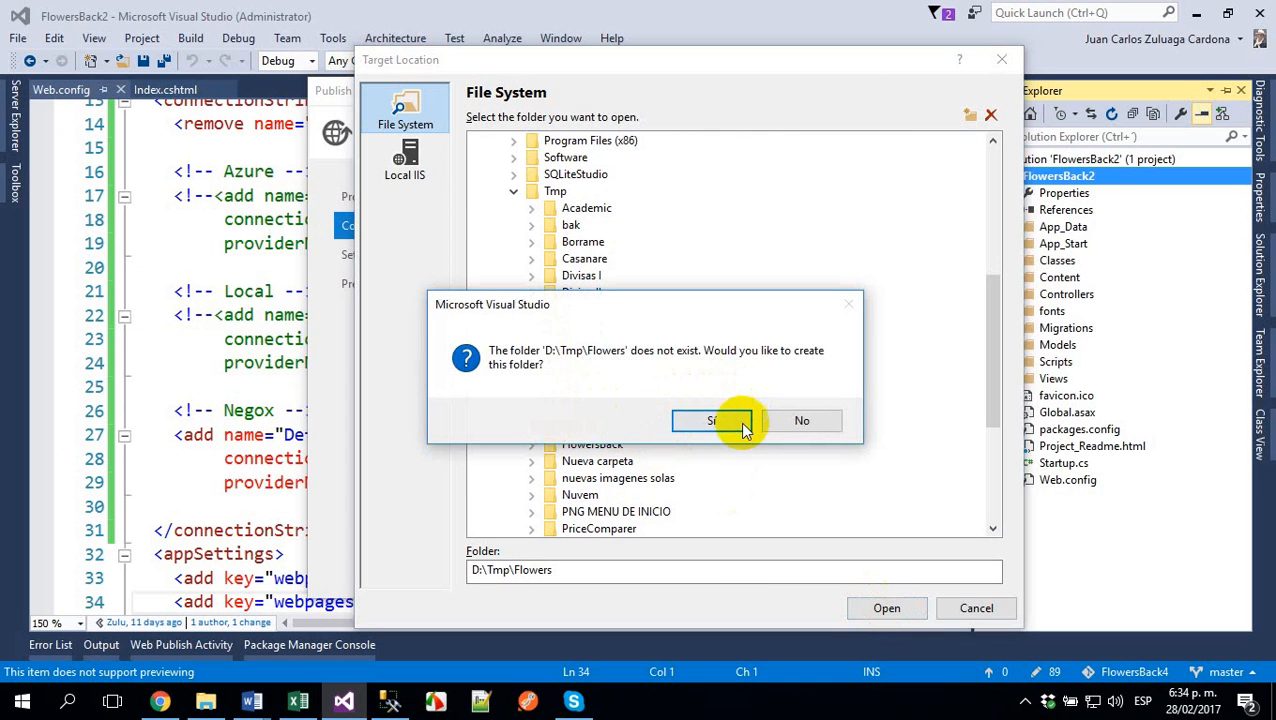
click(740, 422)
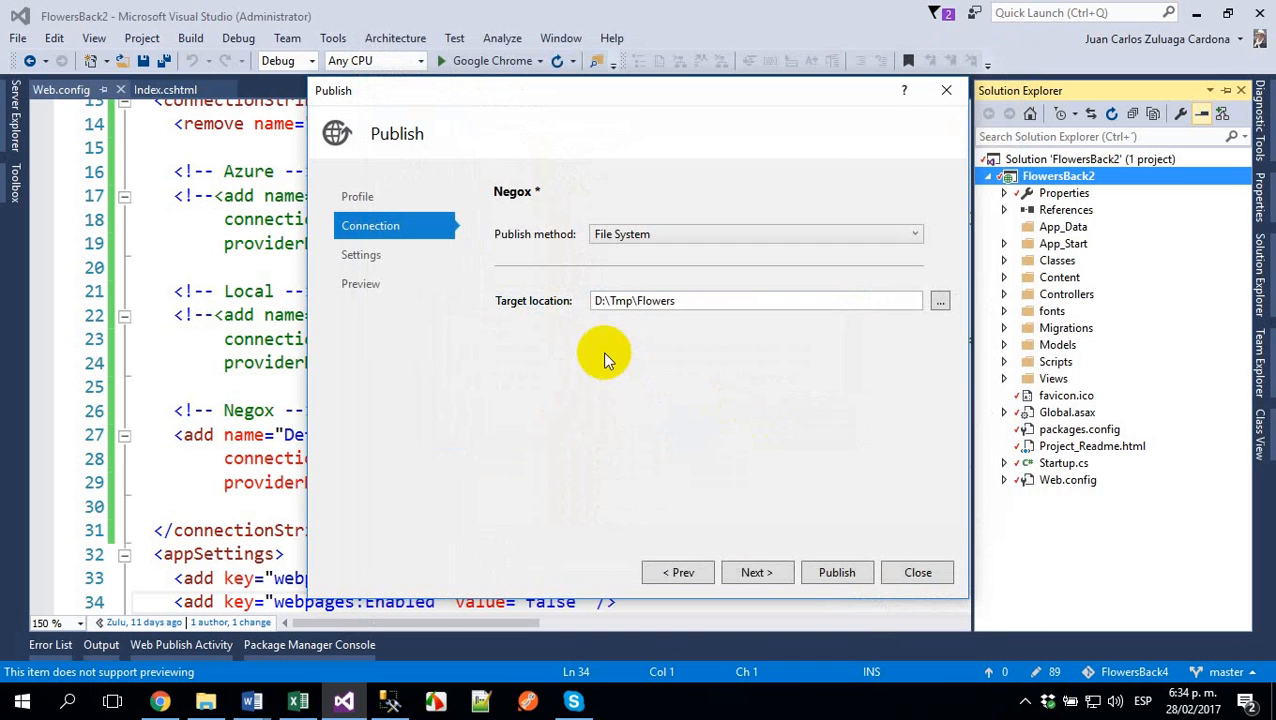
- Keep the Release configuration and publish FlowersBack2 with the Negox profile
click(748, 572)
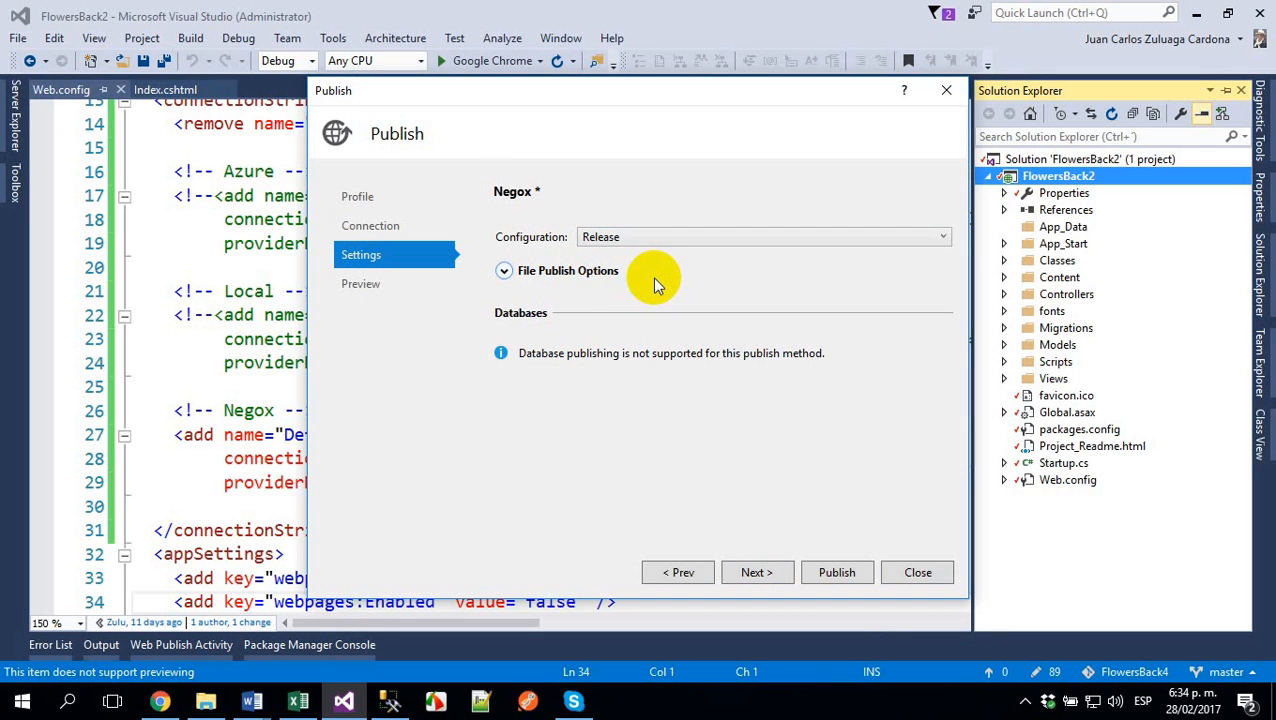
click(770, 575)
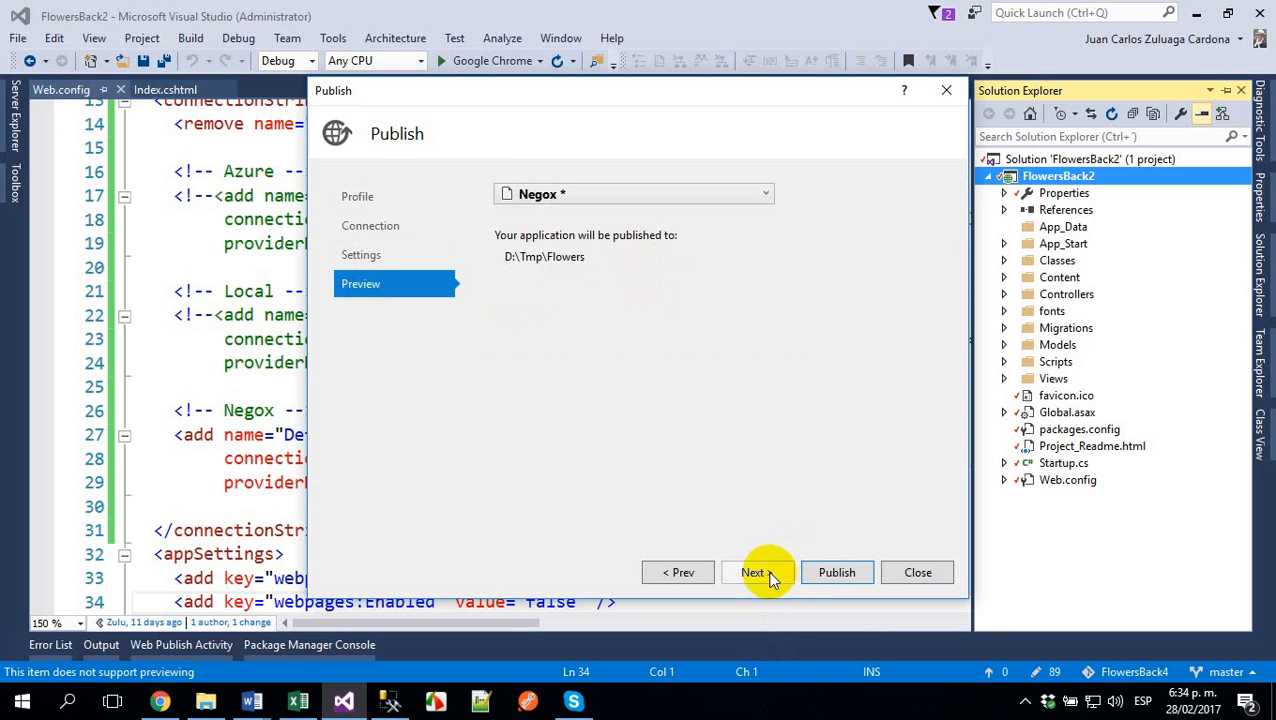
click(838, 569)
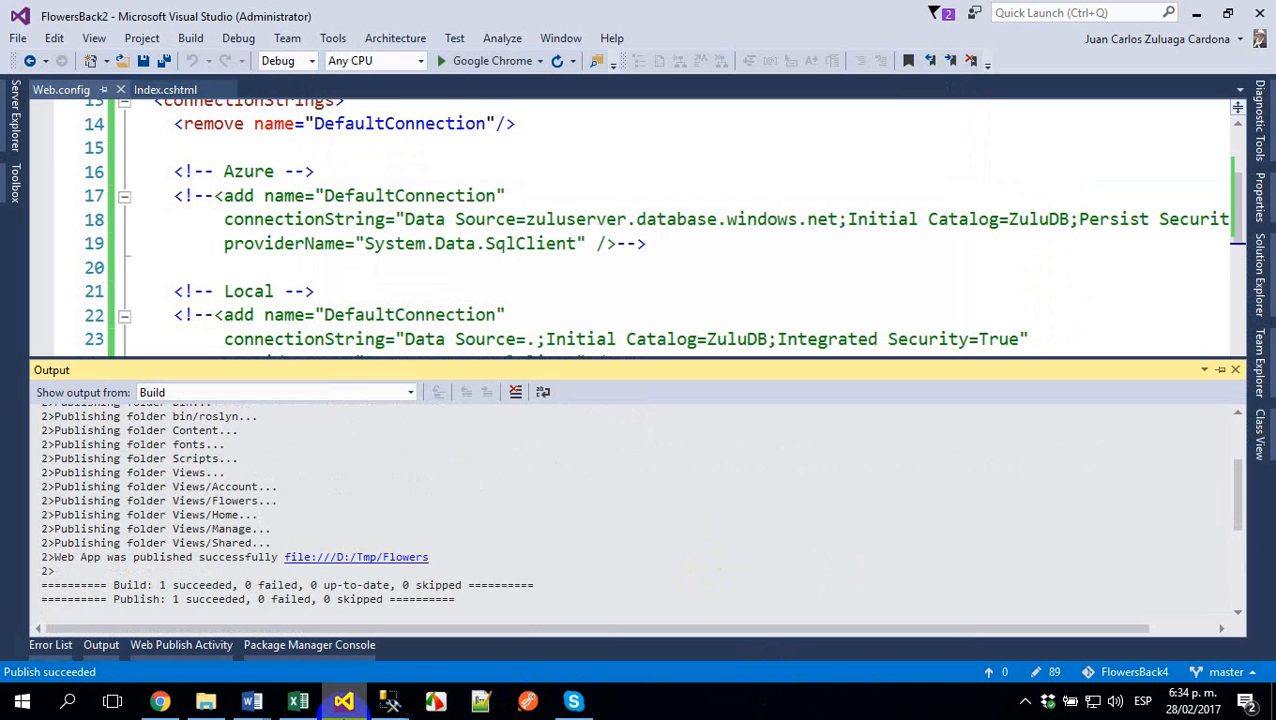
- Switch to File Explorer, examine the published files in D:\Tmp\Flowers and its bin folder, and return to Tmp
click(203, 701)
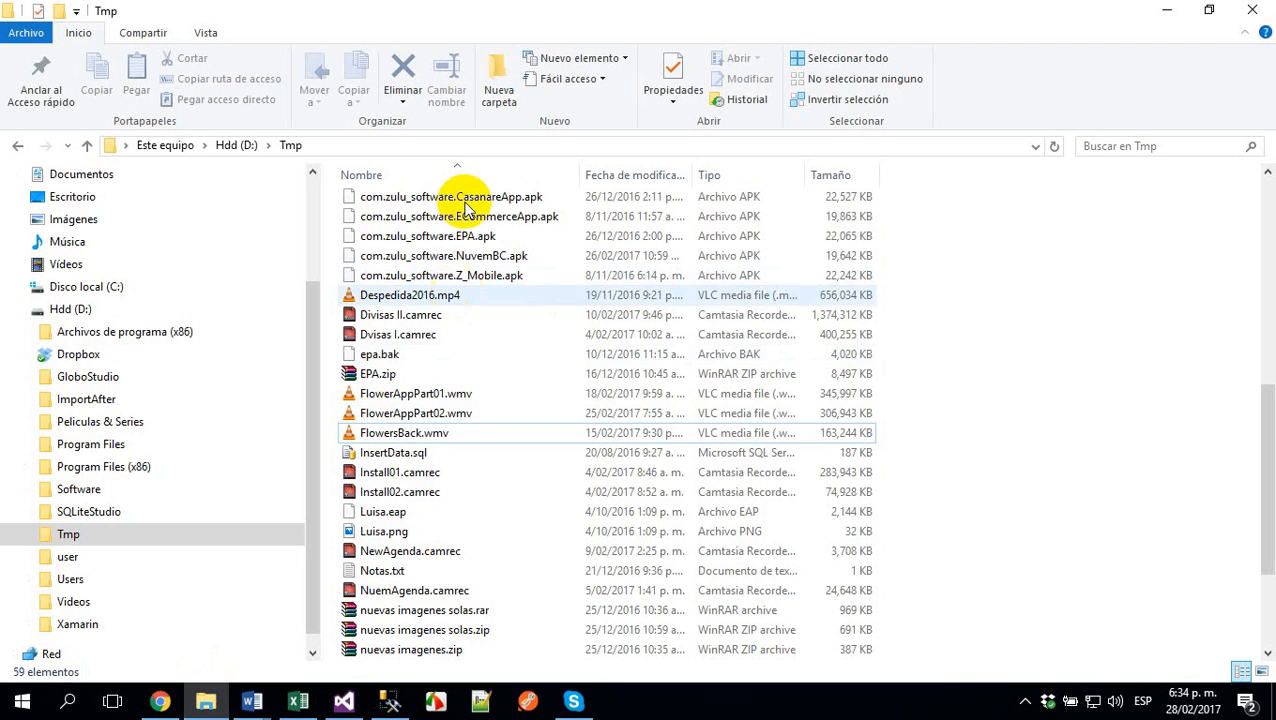
click(66, 540)
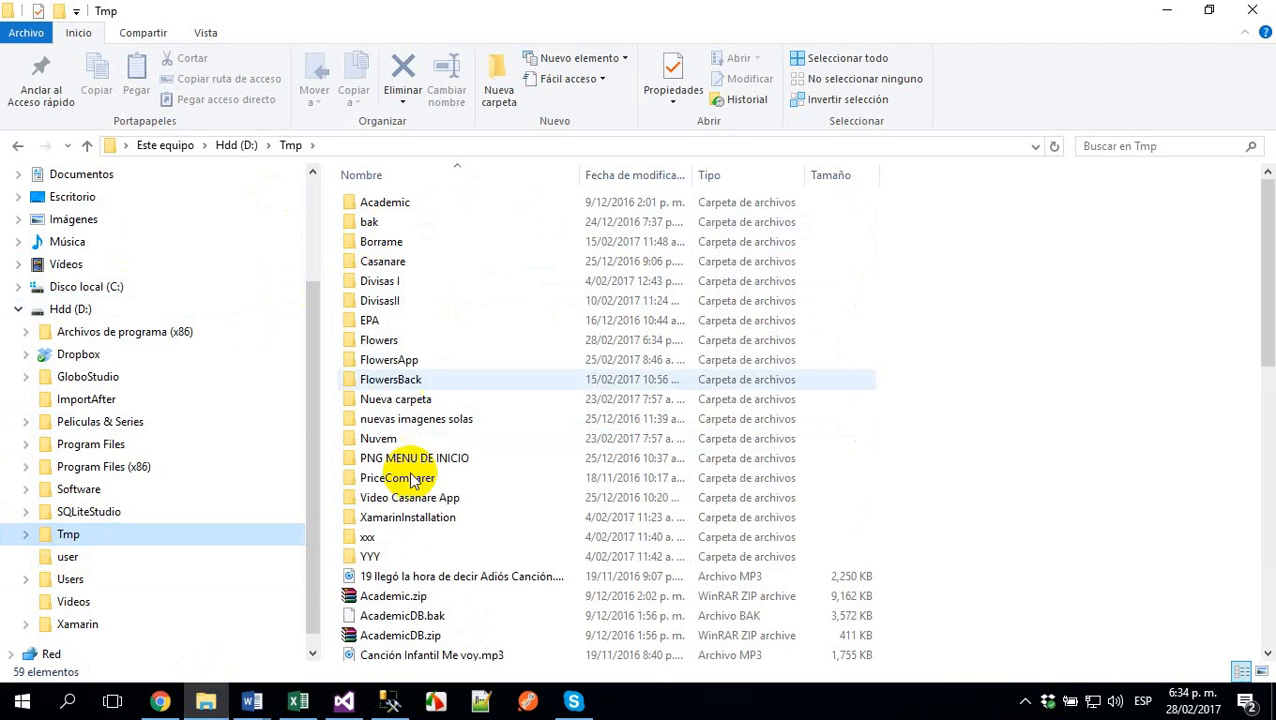
double_click(380, 341)
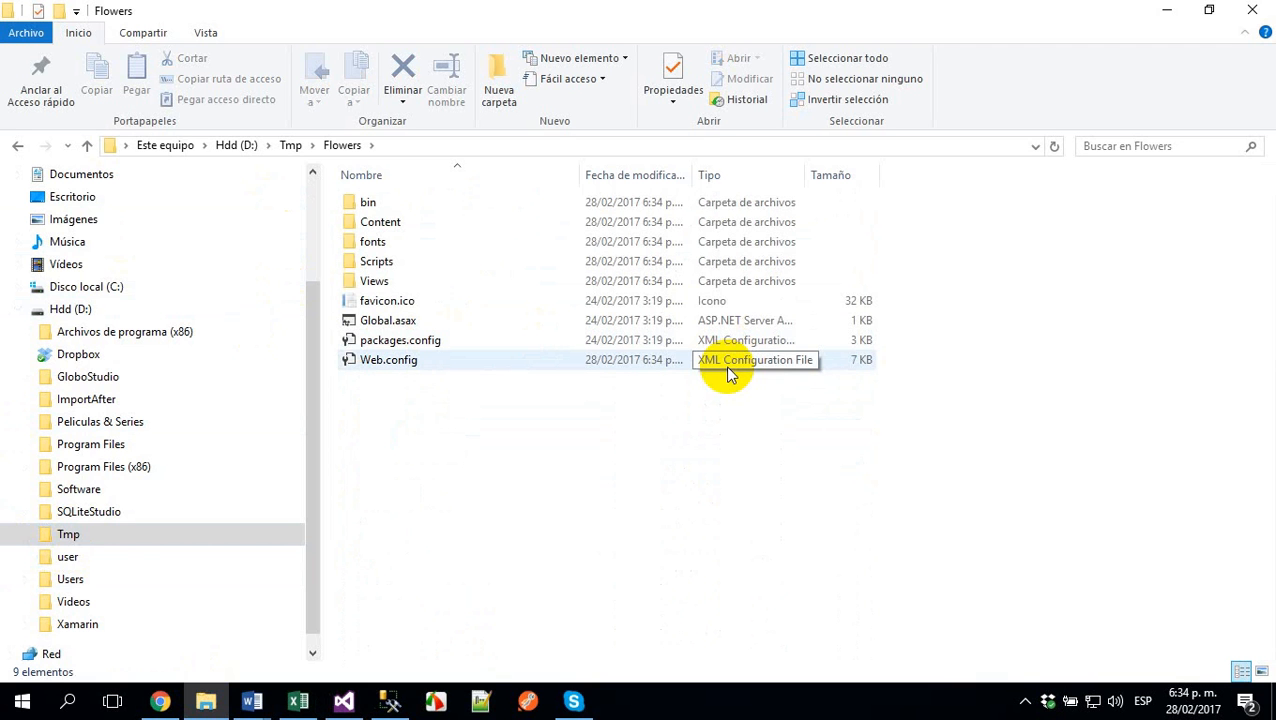
click(366, 204)
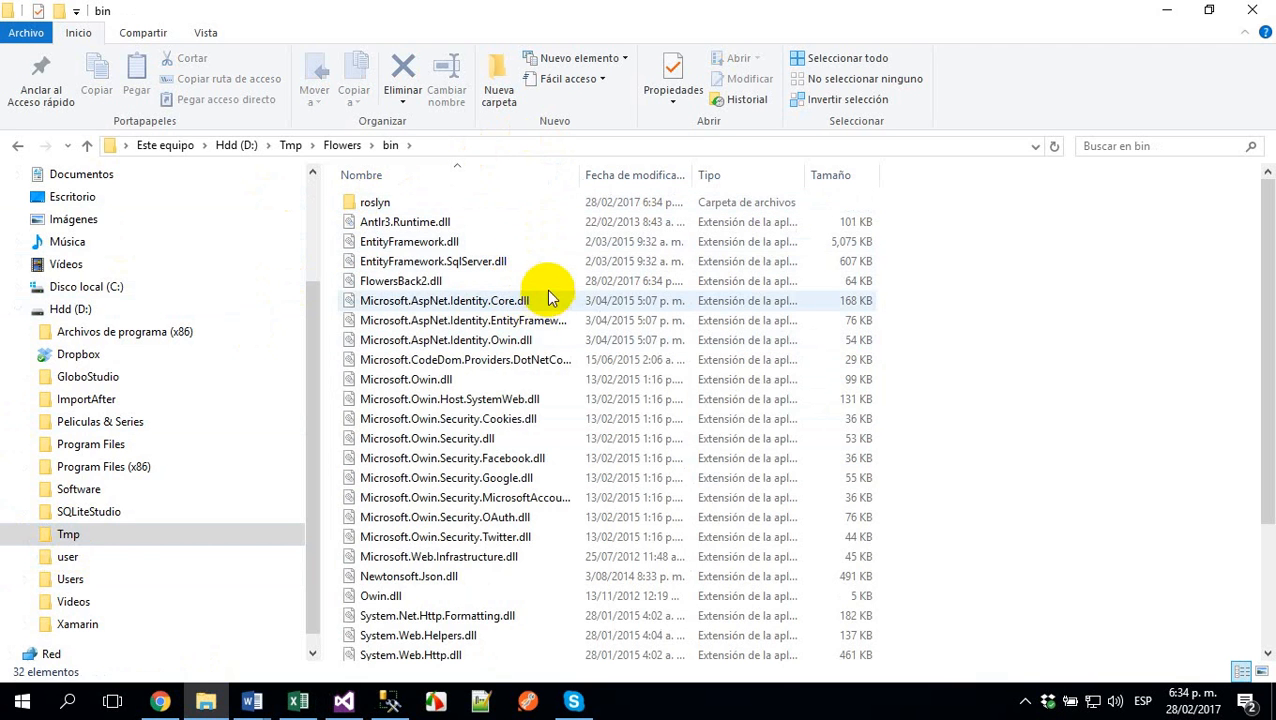
scroll(535, 350, down, 3)
scroll(530, 540, up, 3)
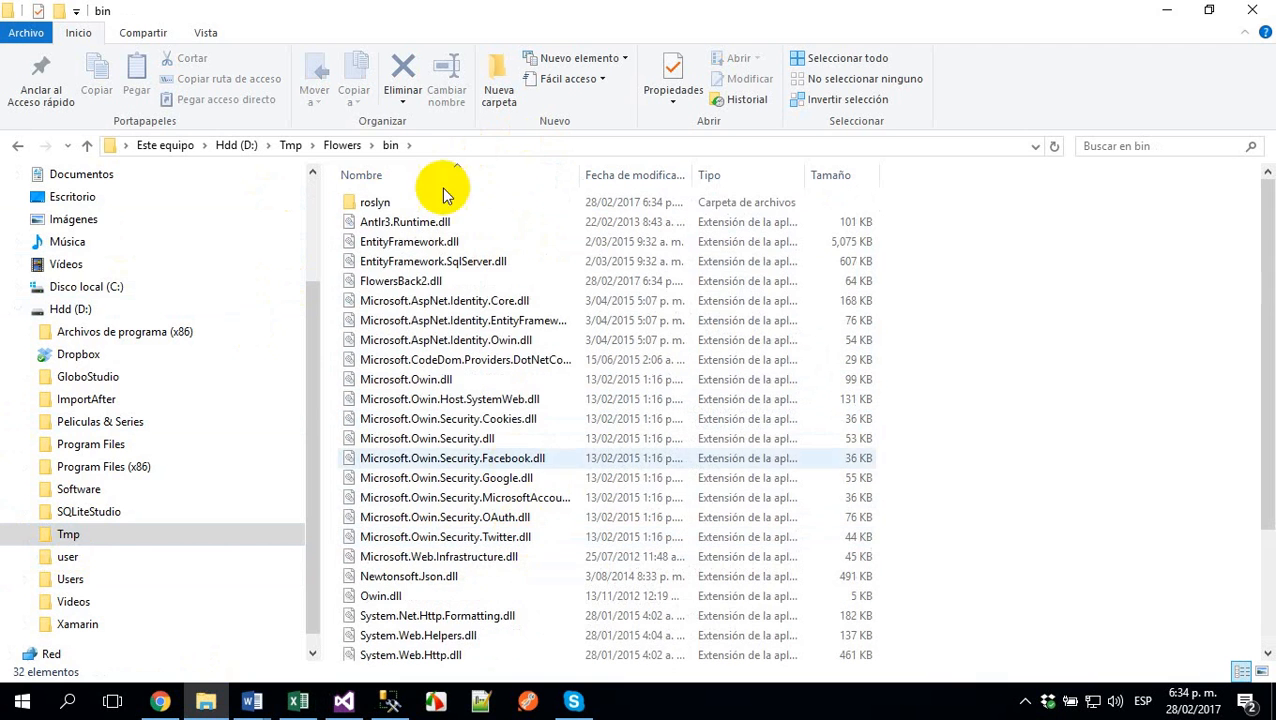
click(343, 147)
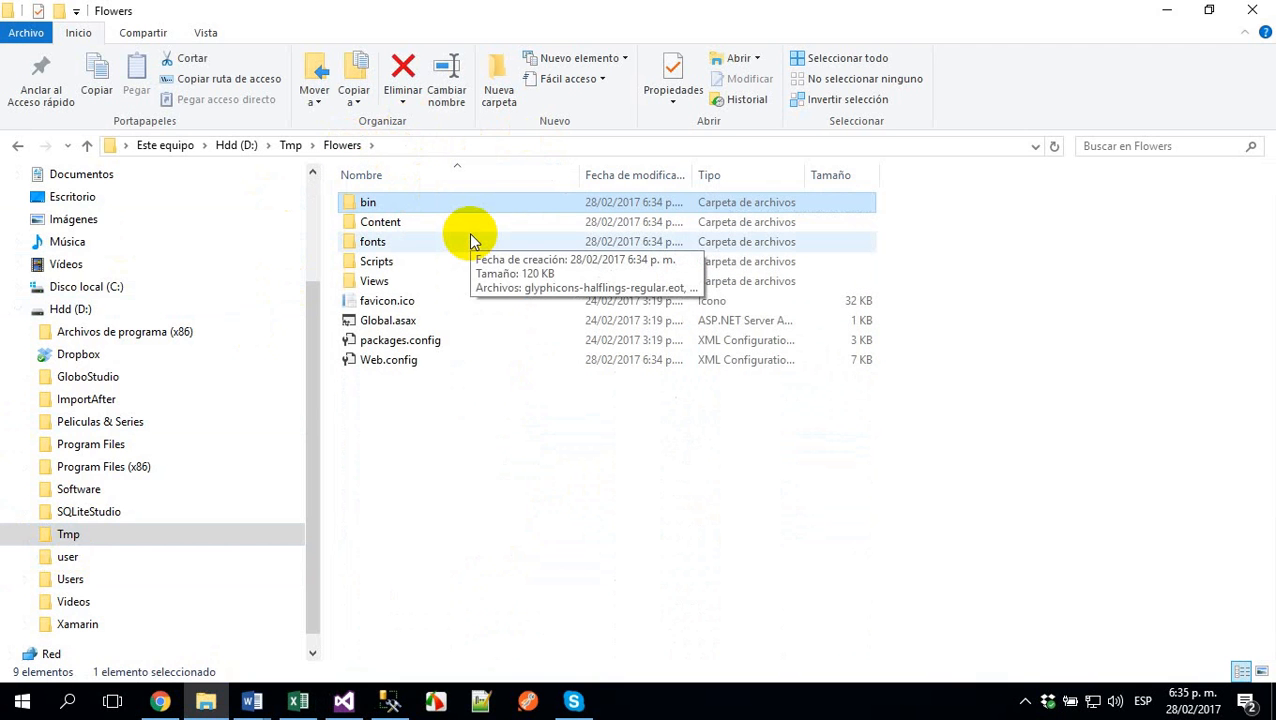
click(290, 145)
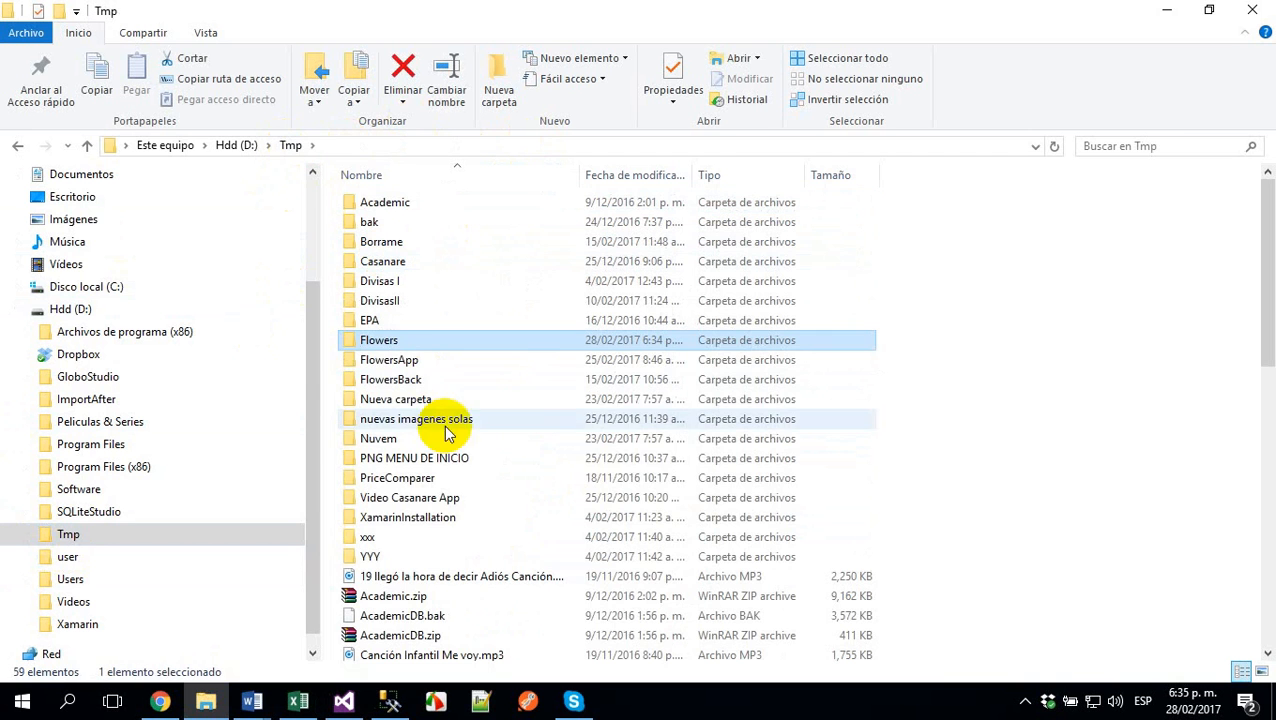
- Compress the Flowers folder in D:\Tmp into a ZIP archive named Flowers.zip and select the new archive
right_click(383, 345)
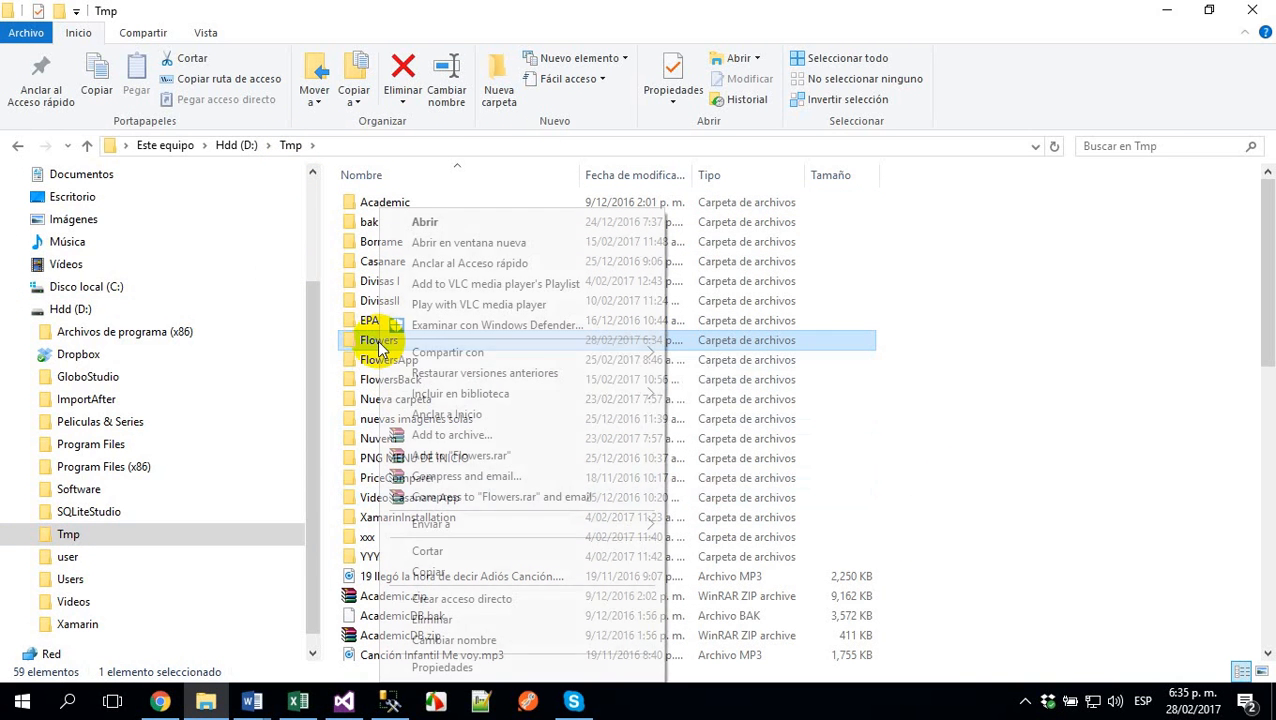
click(484, 435)
click(572, 327)
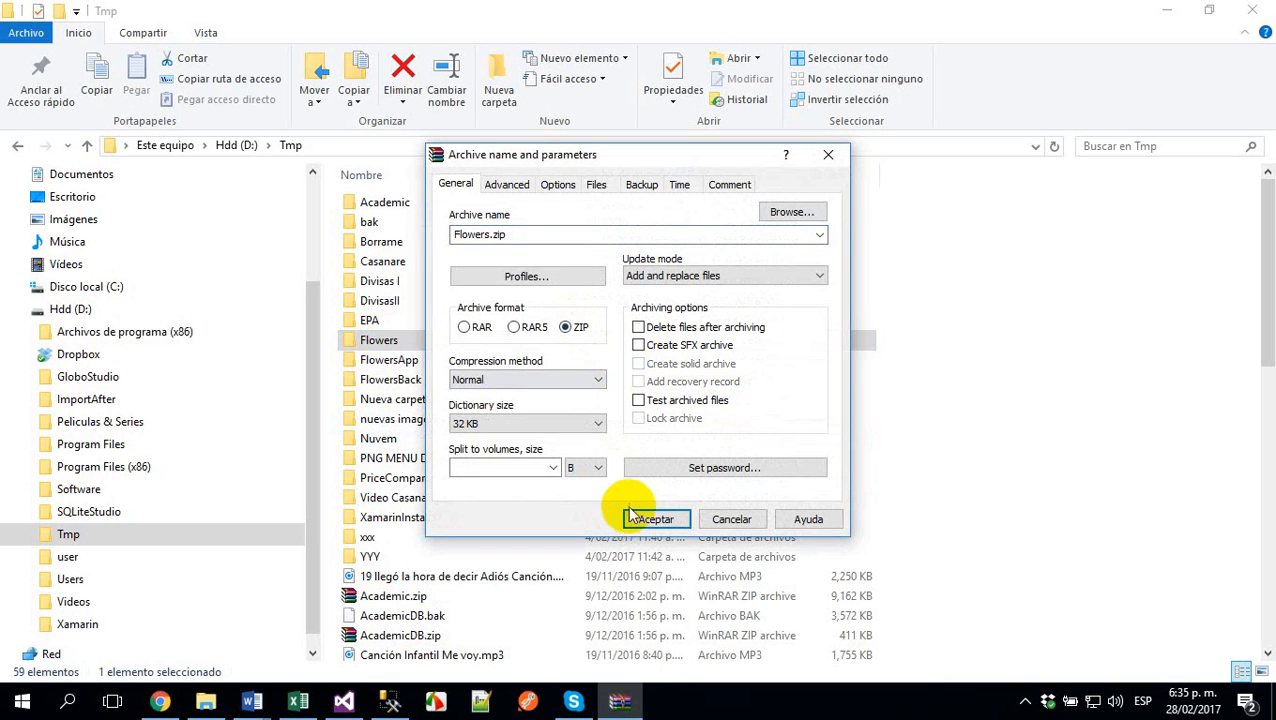
click(645, 519)
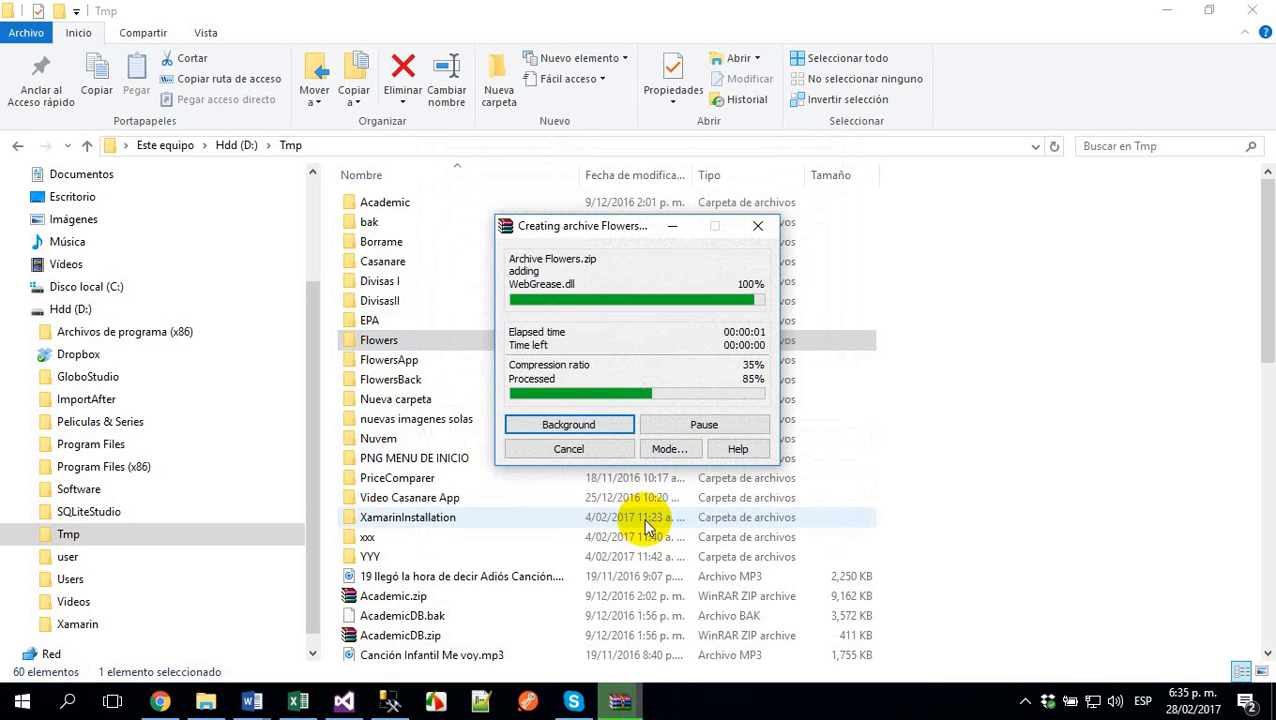
scroll(441, 600, down, 7)
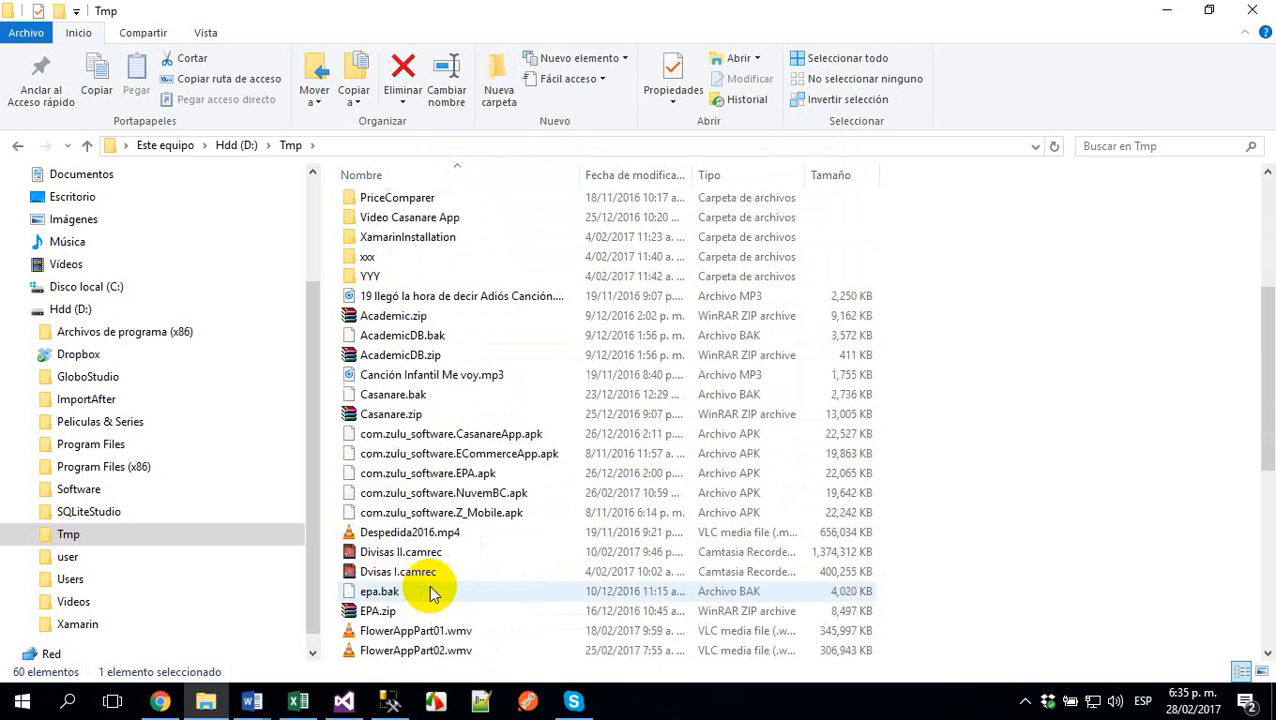
click(405, 553)
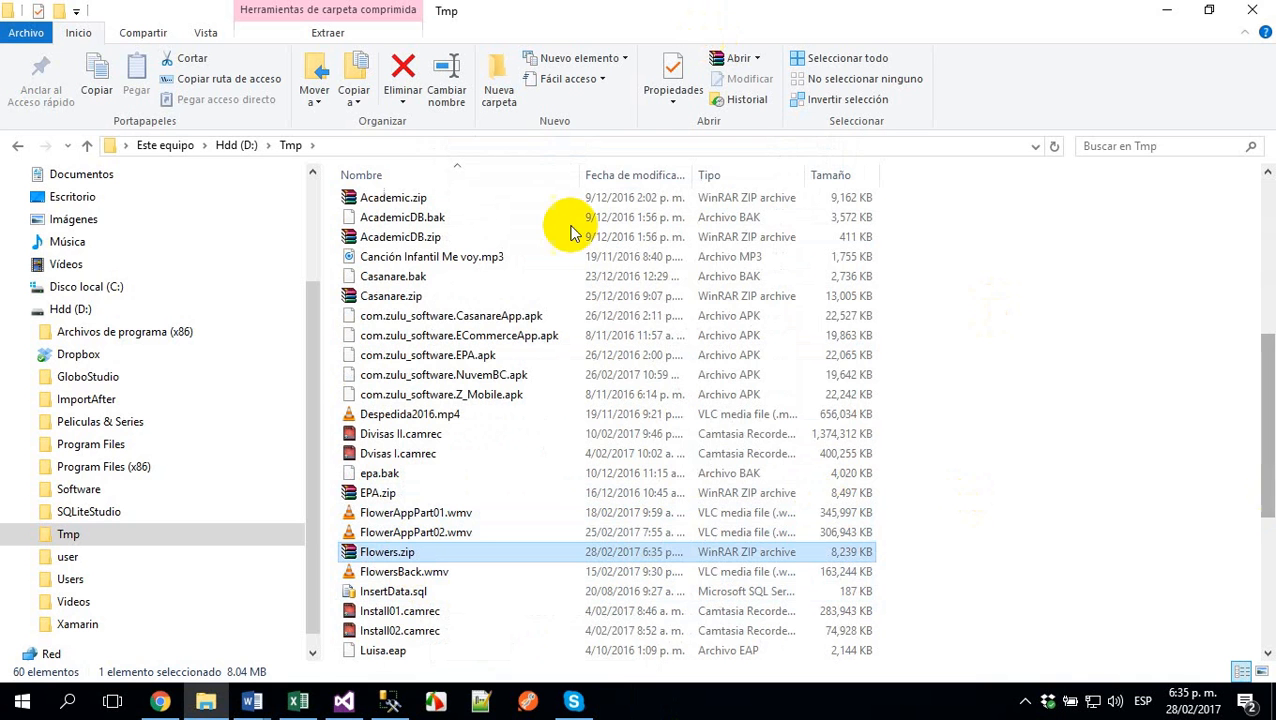
- Switch to Chrome and open the hosting space's File Manager from the SolidCP account home, looking over the listed folders
click(162, 700)
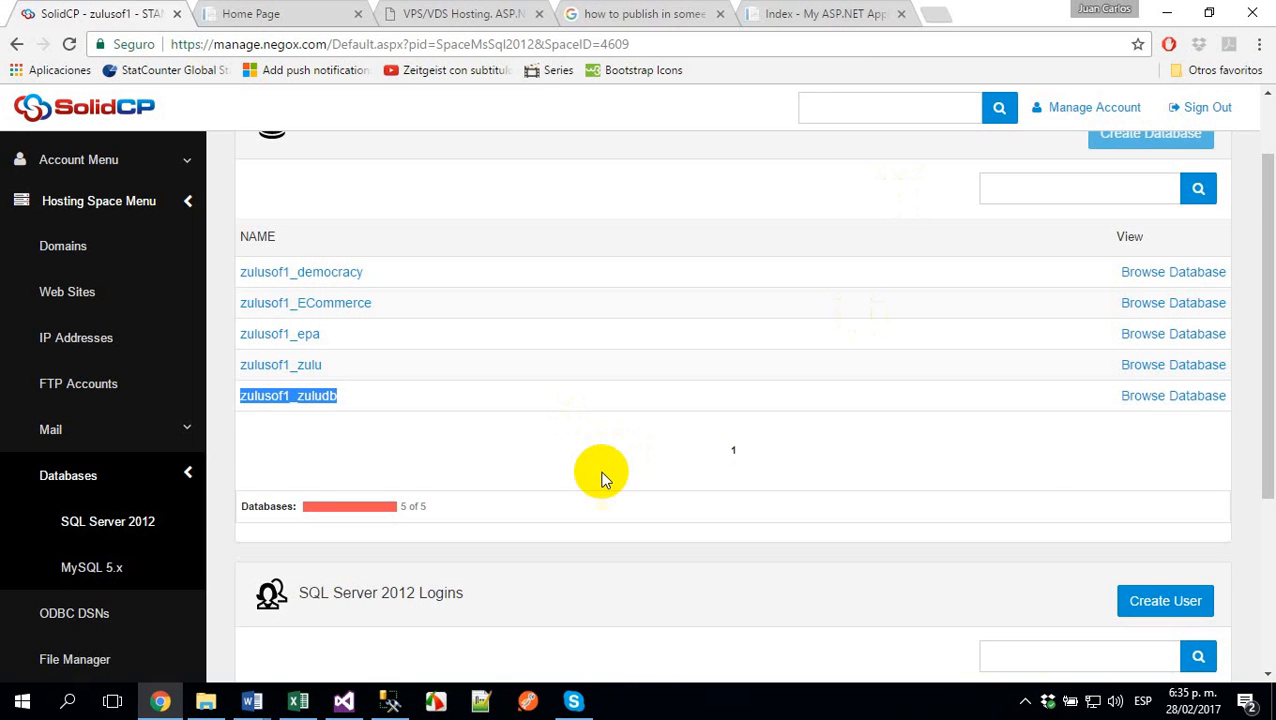
scroll(601, 440, up, 2)
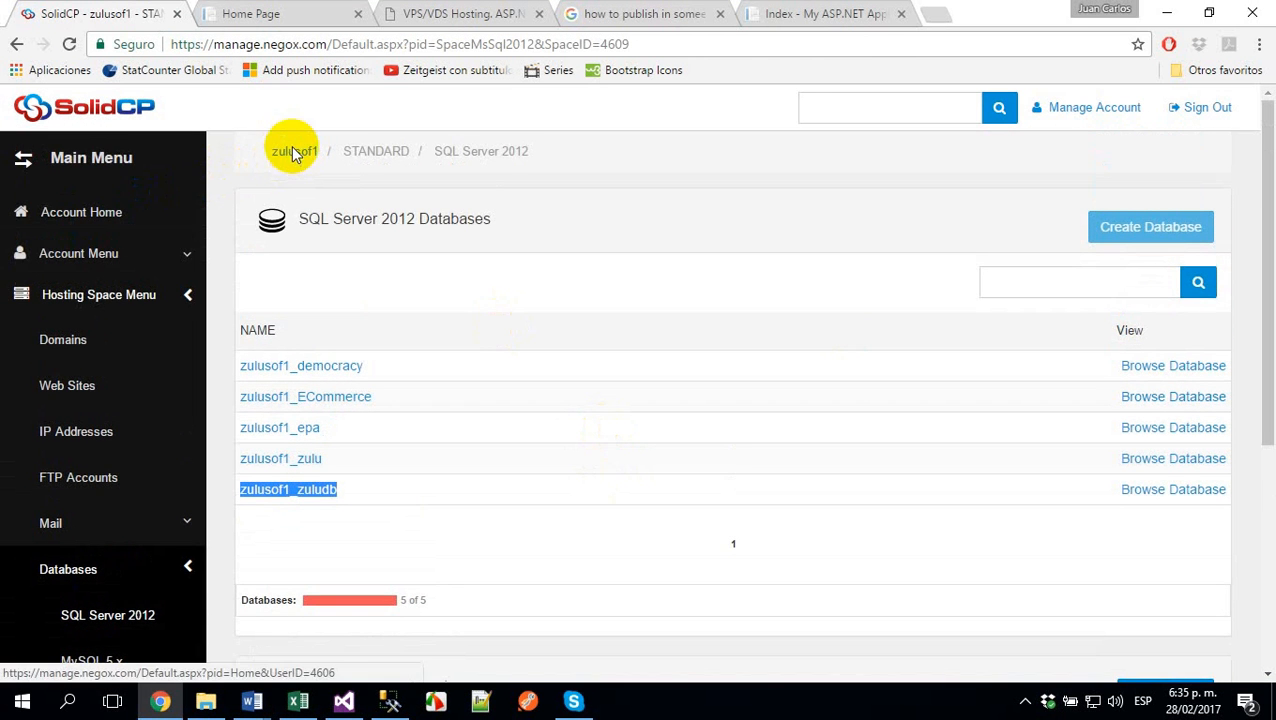
click(286, 152)
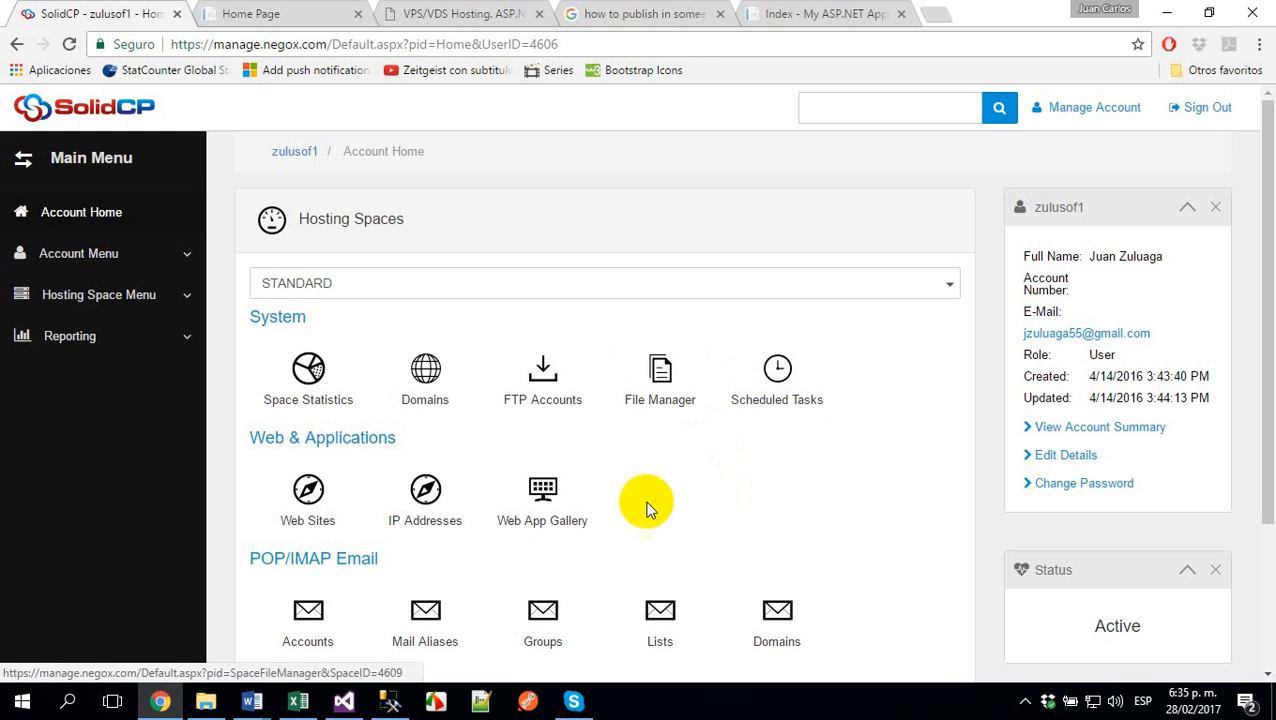
click(661, 395)
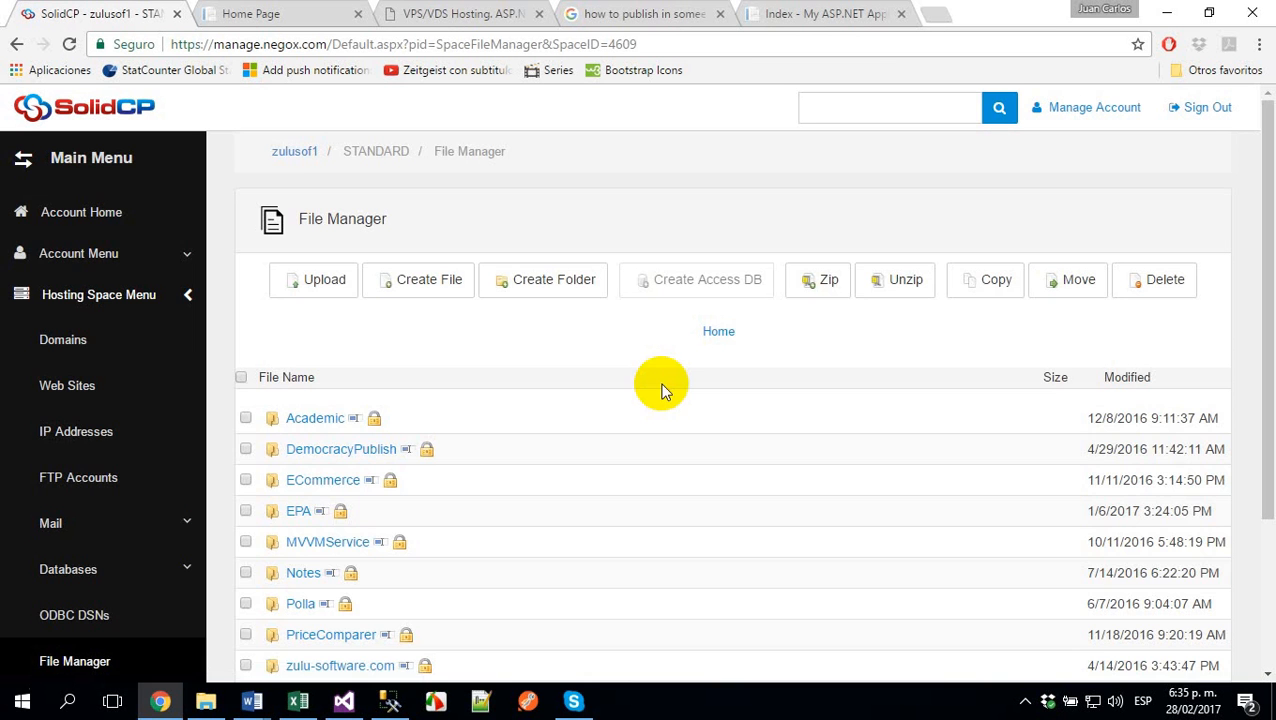
scroll(480, 484, down, 2)
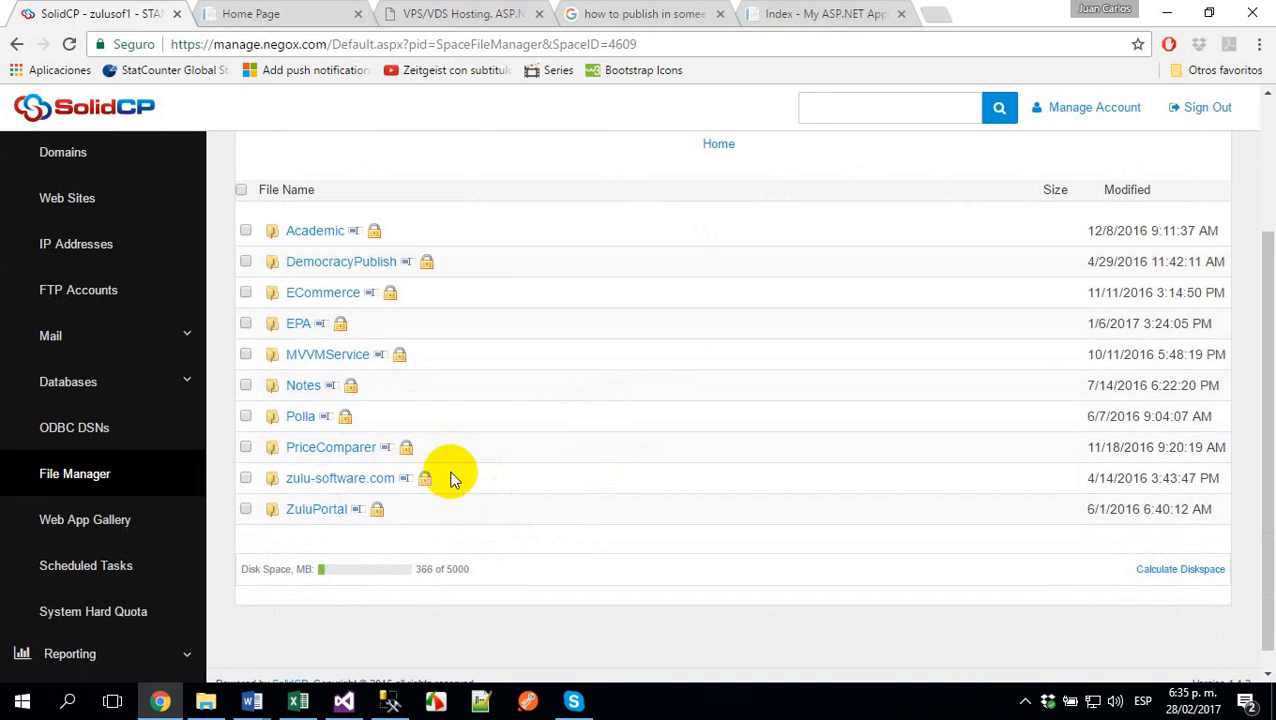
scroll(430, 450, up, 2)
- Upload Flowers.zip from D:\Tmp to the hosting space's root folder
click(318, 282)
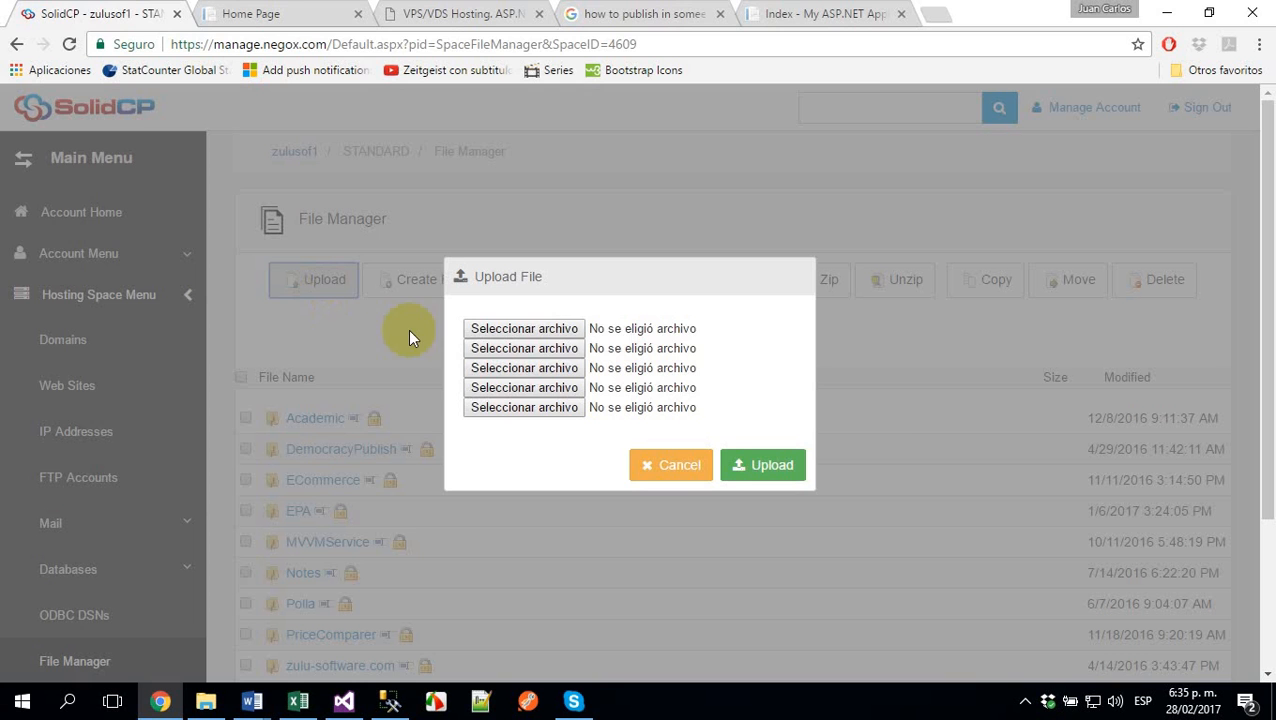
click(555, 330)
click(230, 132)
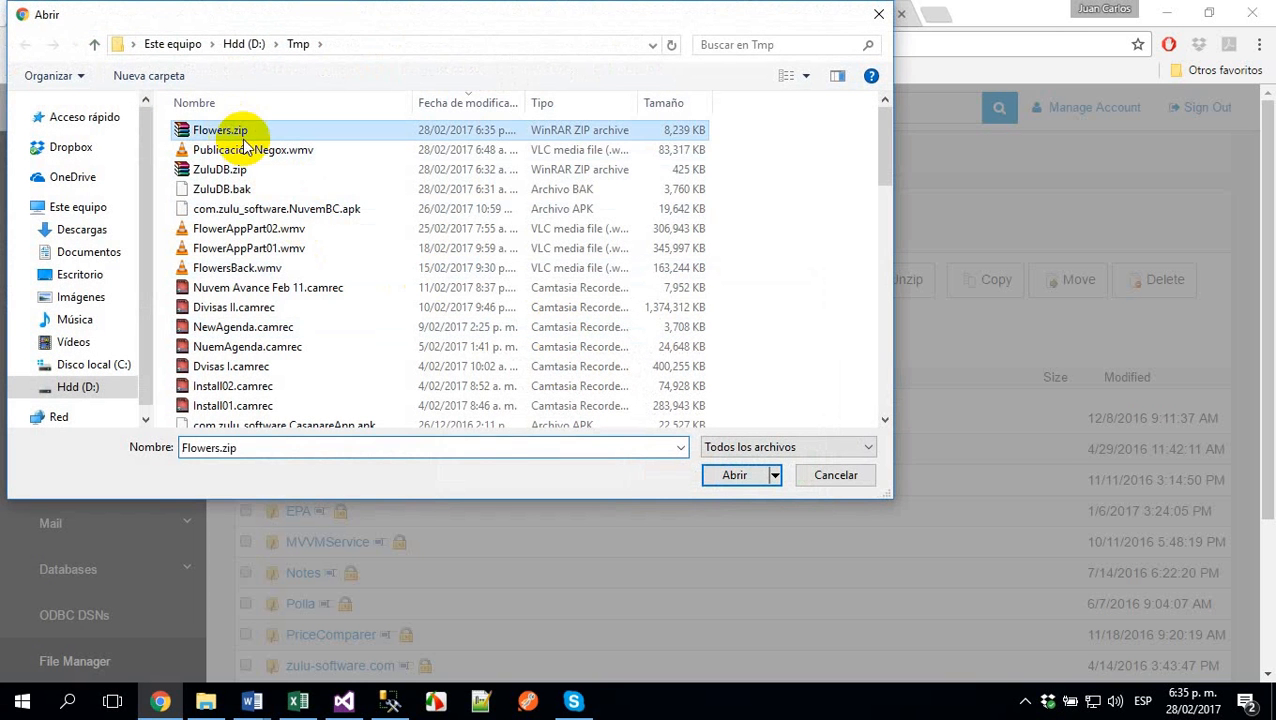
click(740, 474)
click(748, 467)
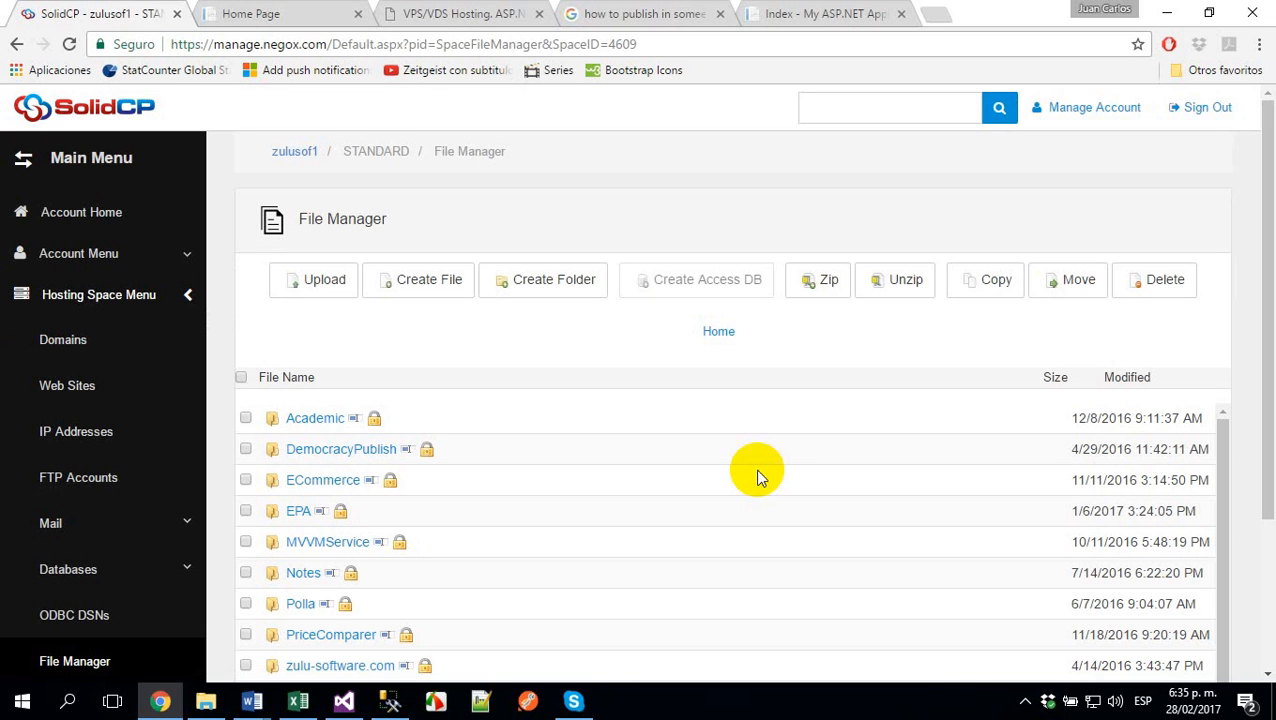
- Unzip Flowers.zip in the host's root folder and check the file list for the extracted Flowers folder
scroll(422, 501, down, 1)
scroll(422, 501, down, 2)
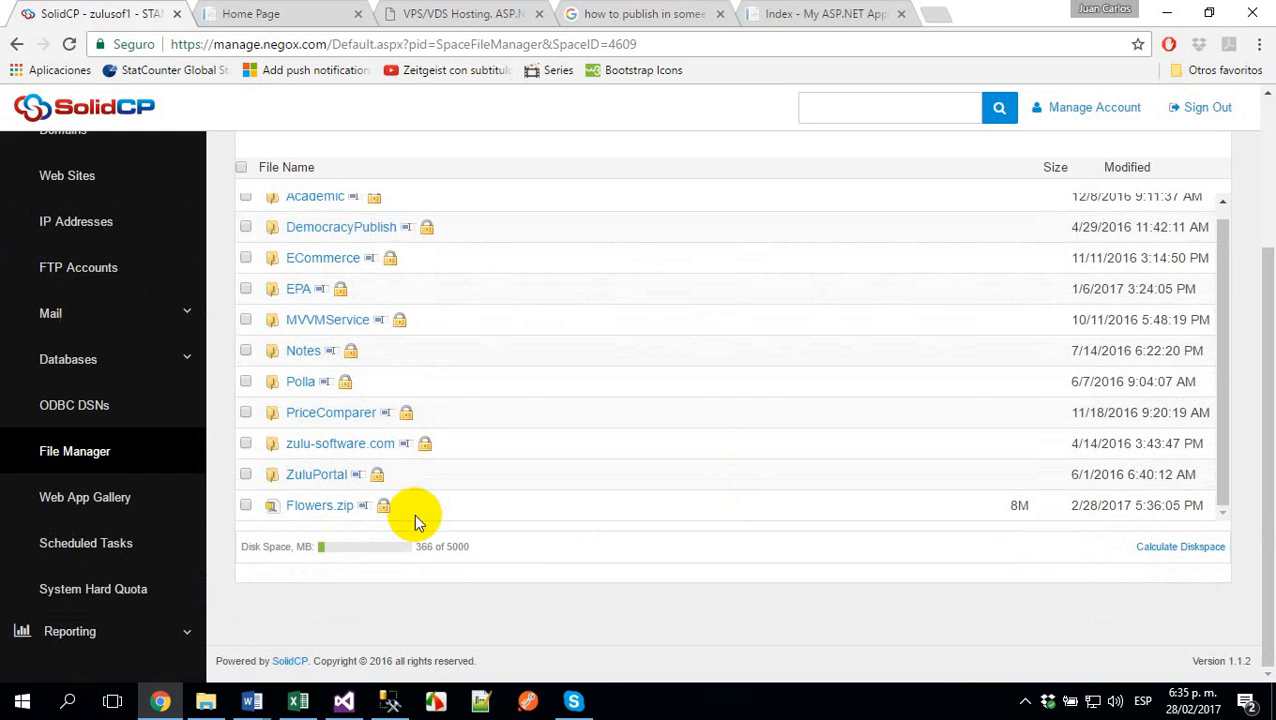
click(245, 506)
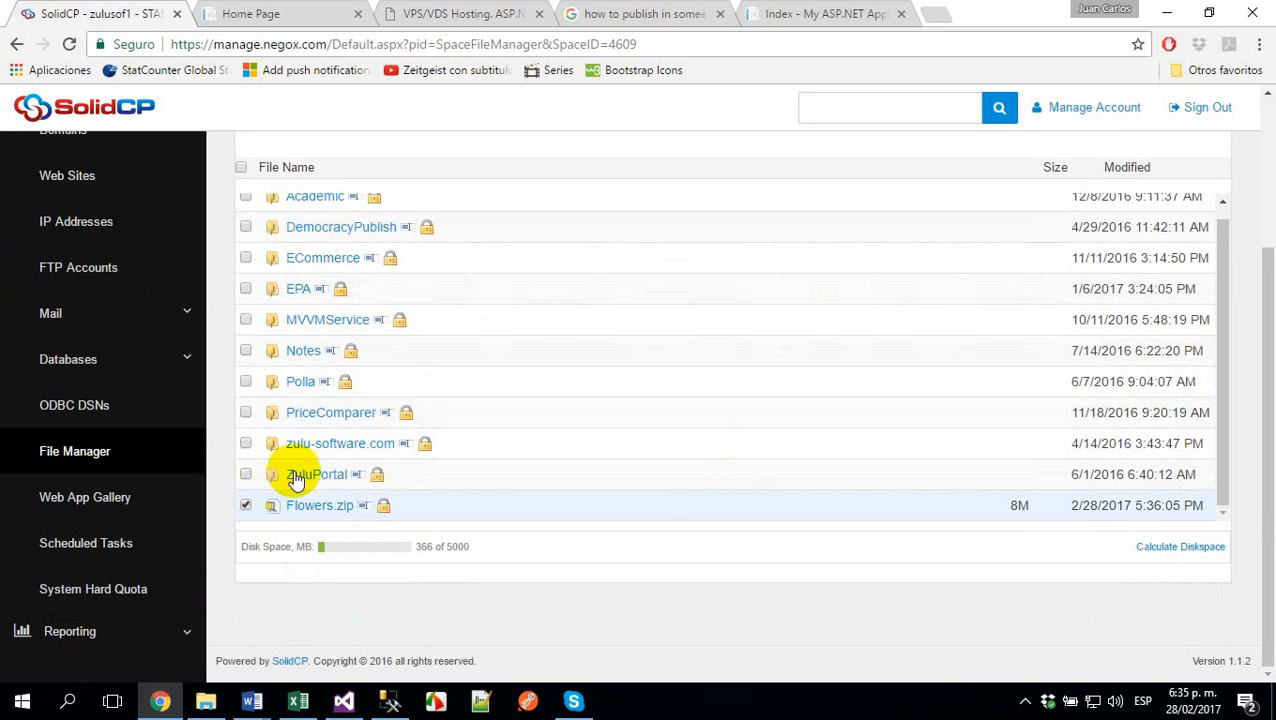
scroll(521, 356, up, 2)
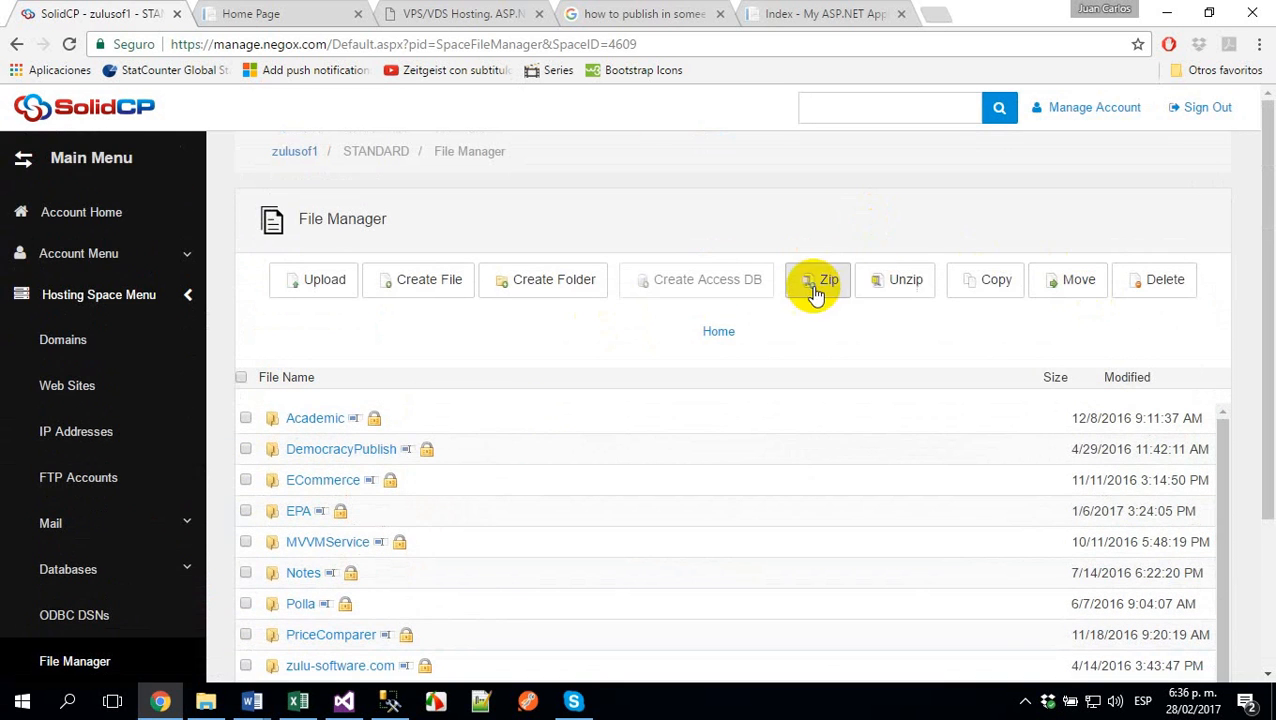
click(893, 285)
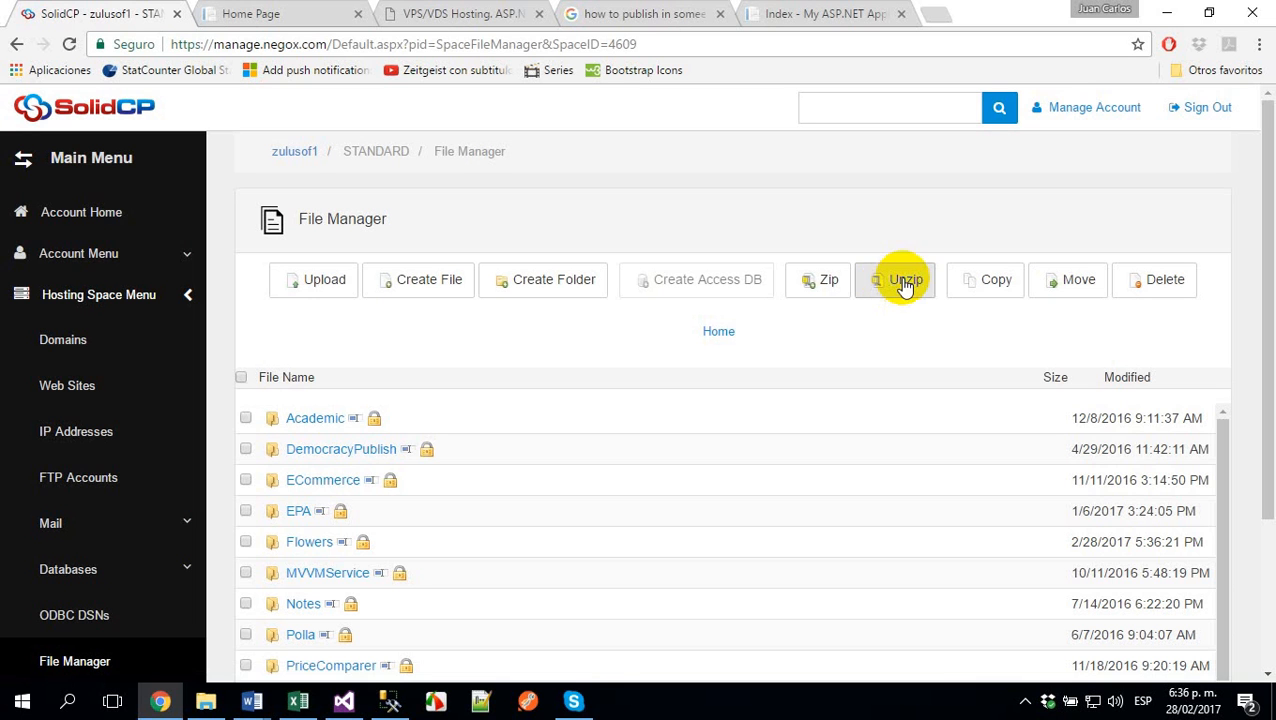
scroll(575, 405, down, 3)
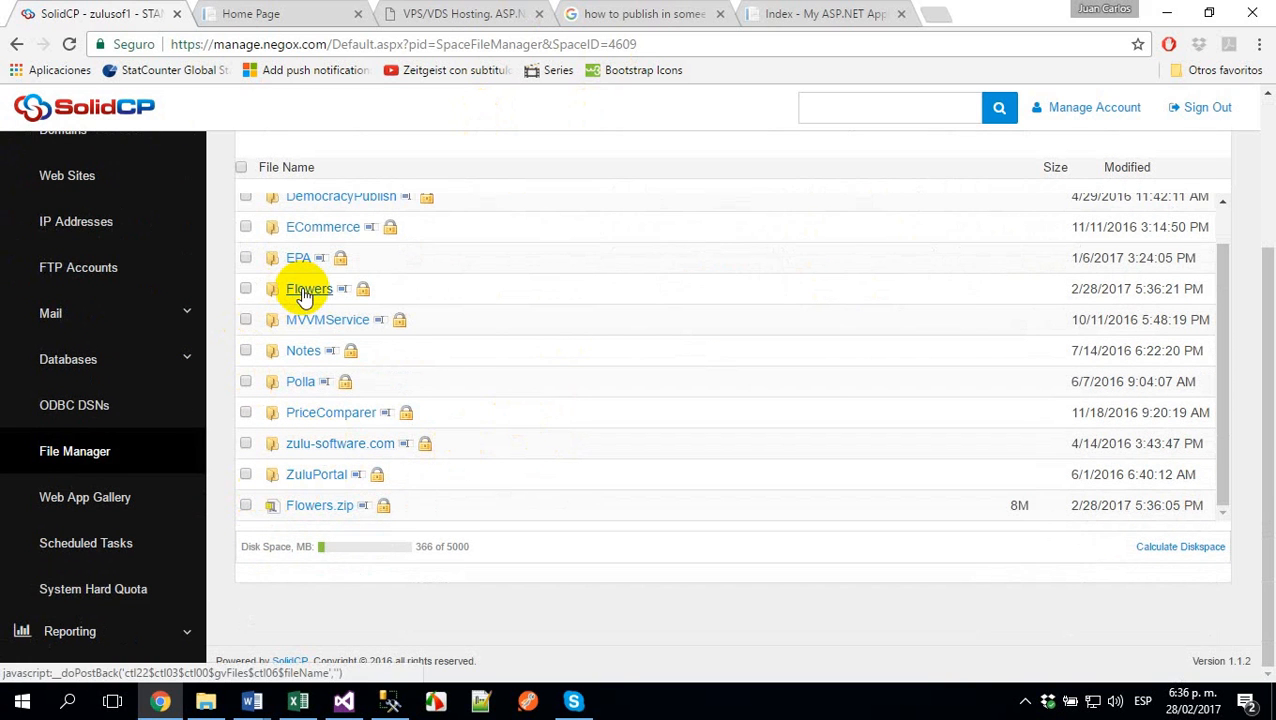
click(280, 14)
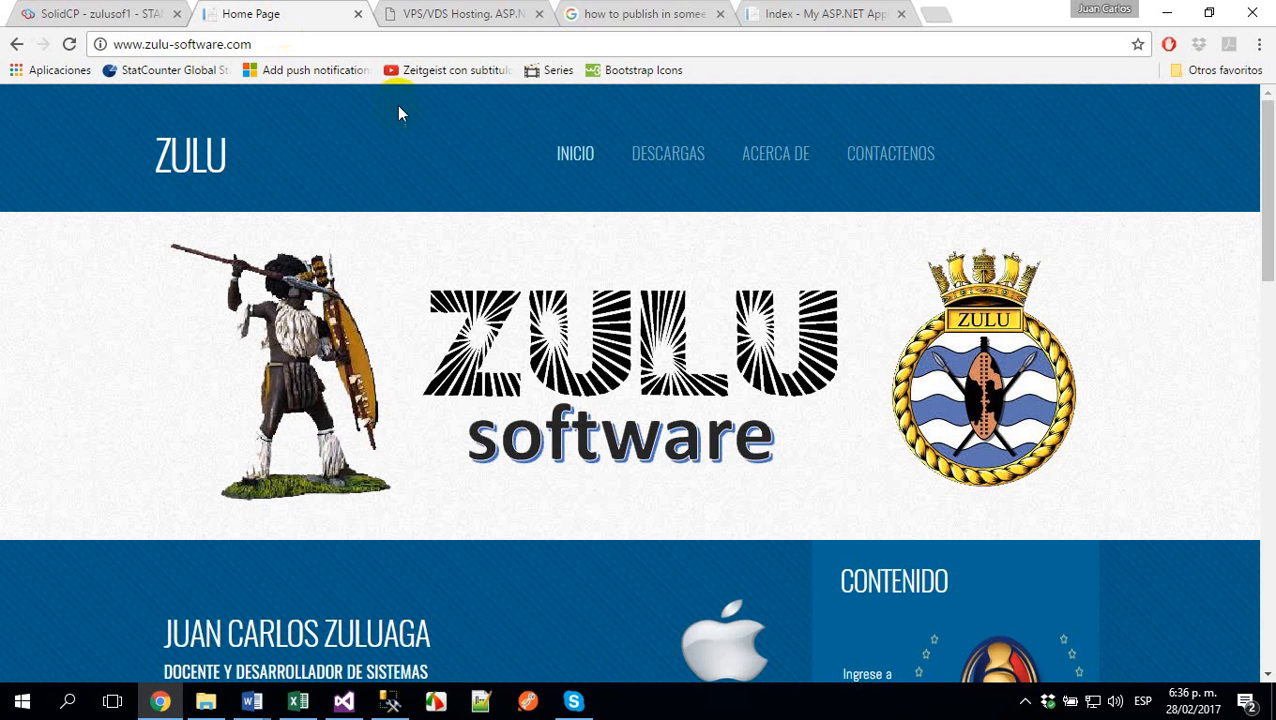
click(372, 43)
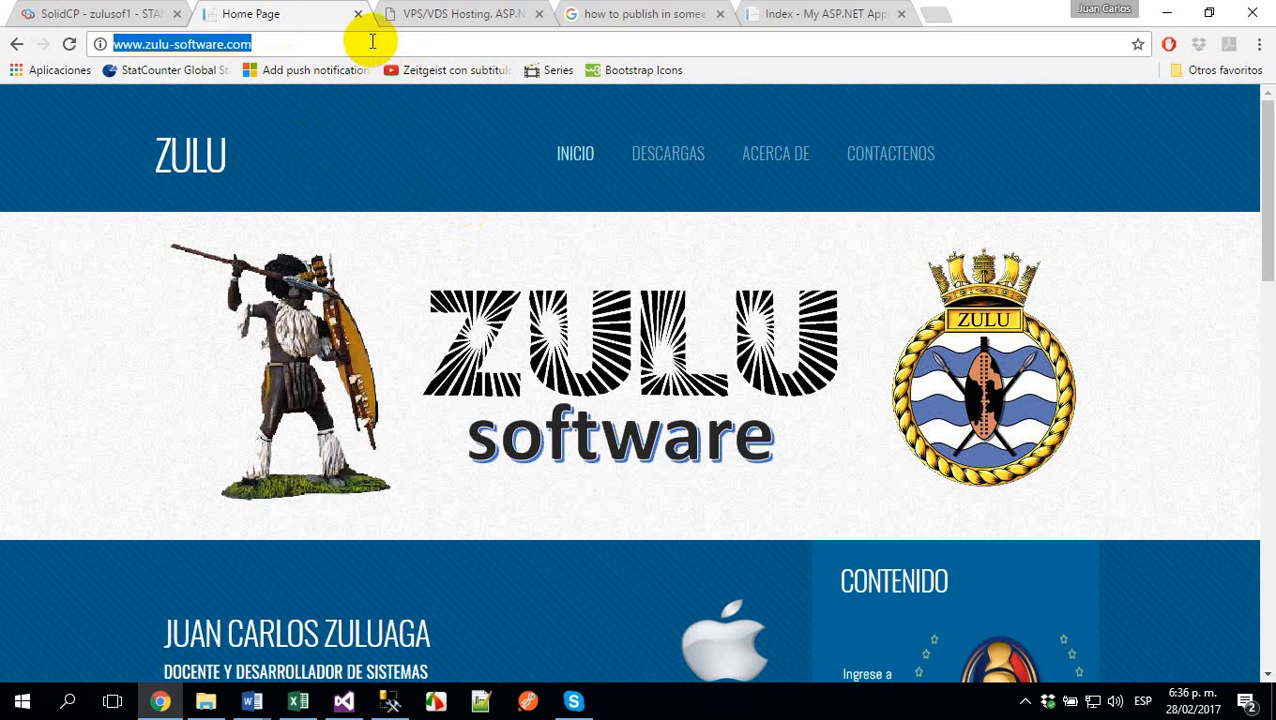
click(372, 43)
text(/)
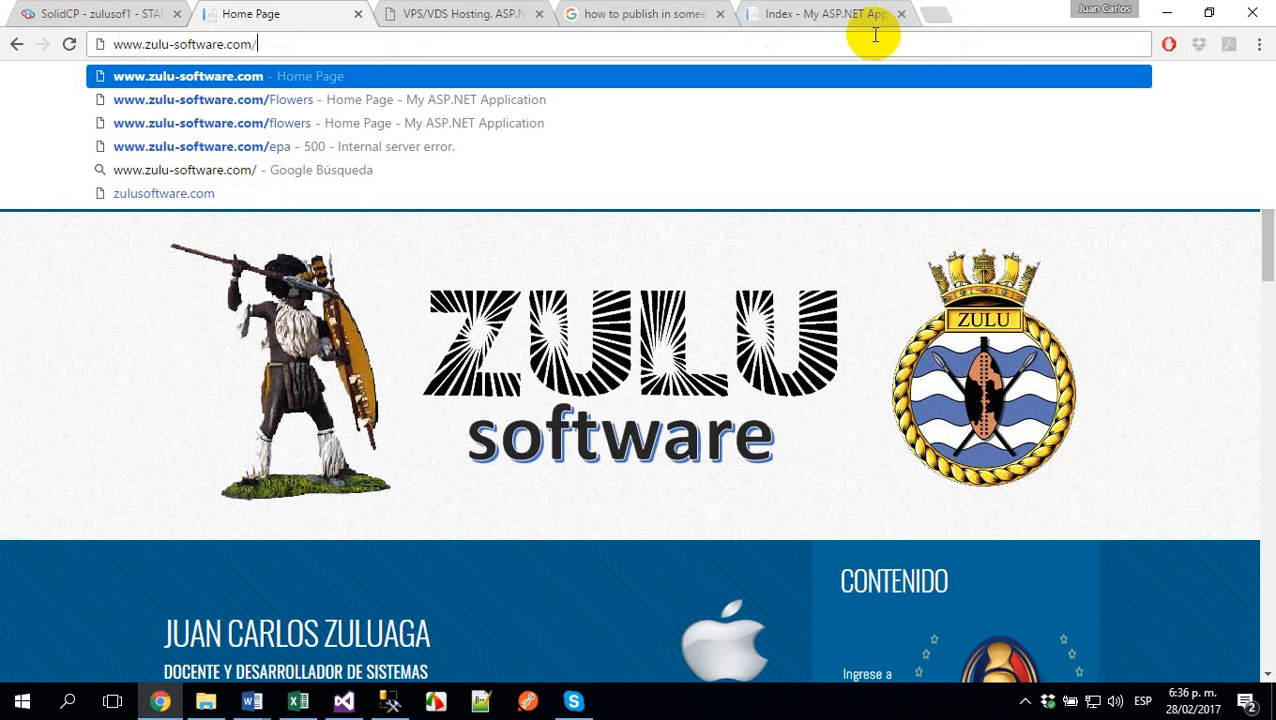
click(1104, 270)
click(790, 13)
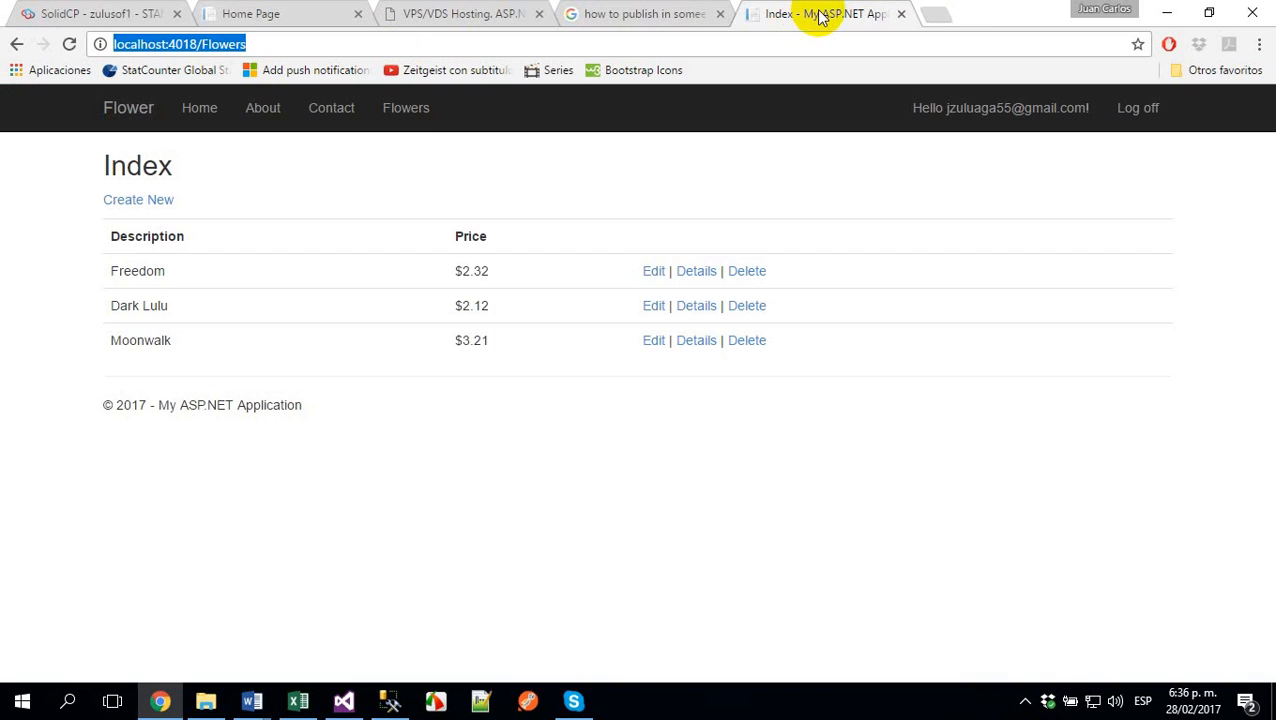
click(632, 14)
click(430, 14)
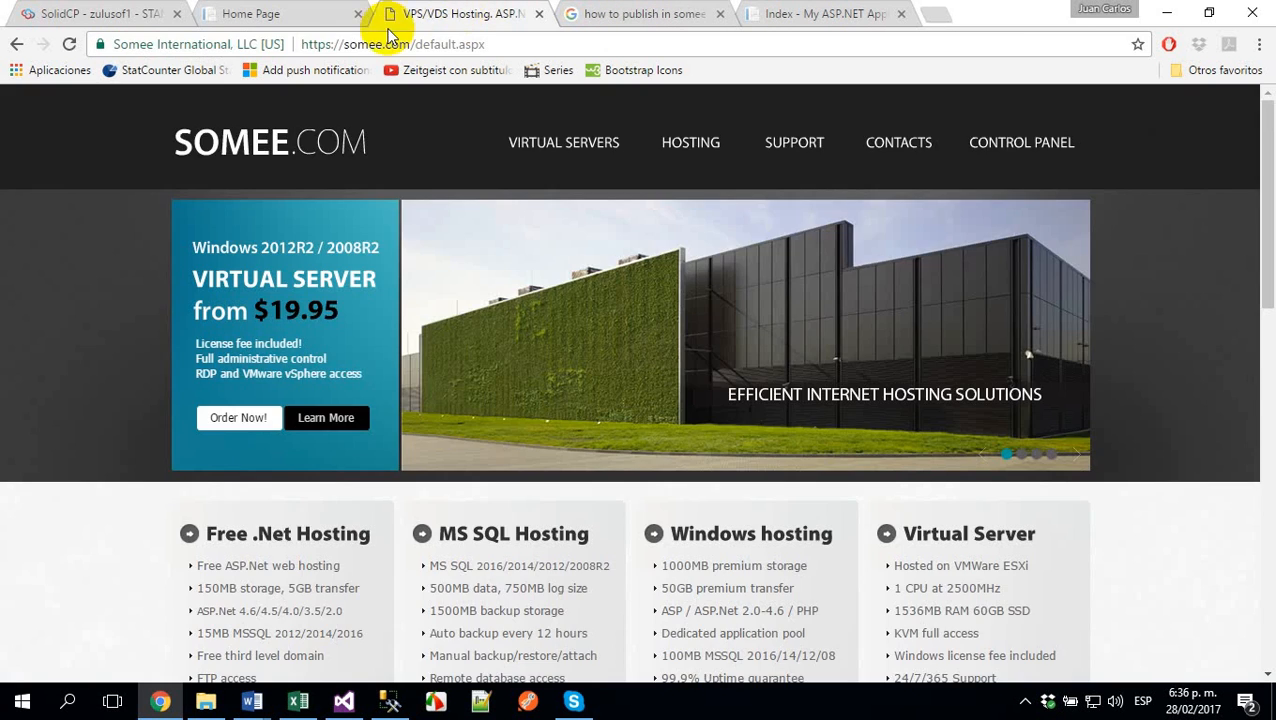
click(285, 14)
click(85, 14)
- Open the properties of the zulu-software.com web site and review its list of virtual directories
scroll(420, 300, up, 5)
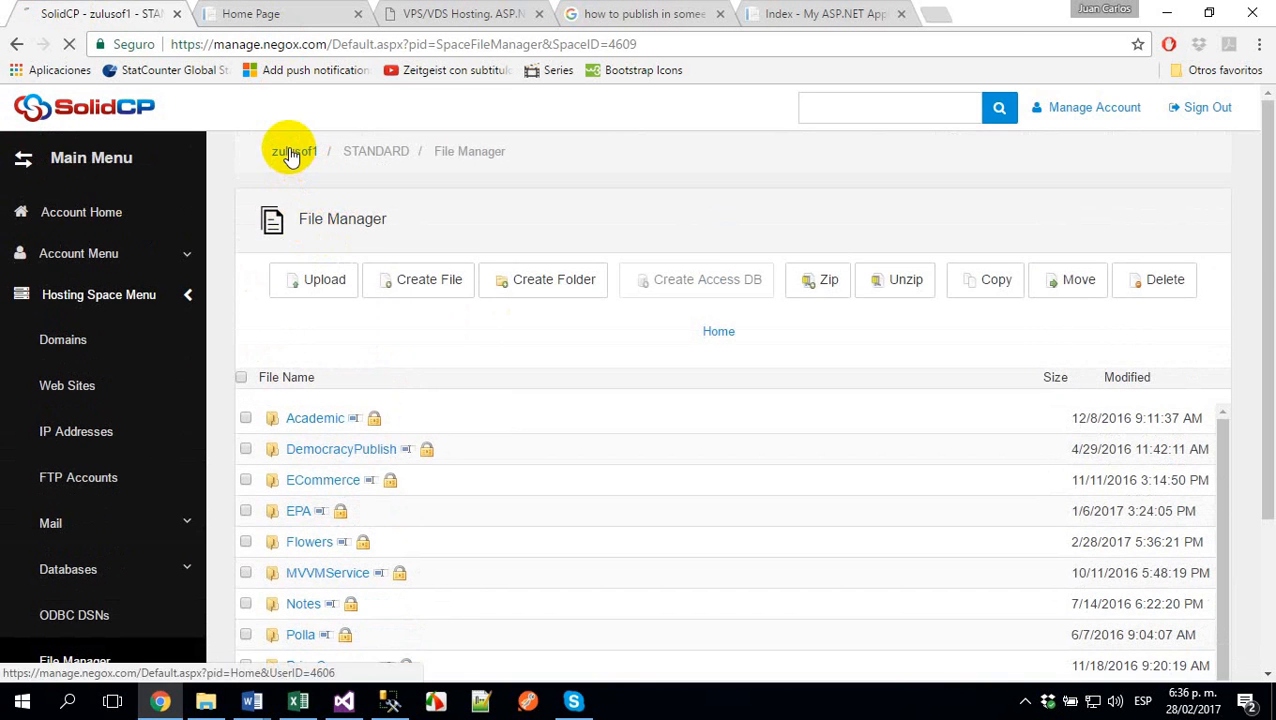
click(293, 153)
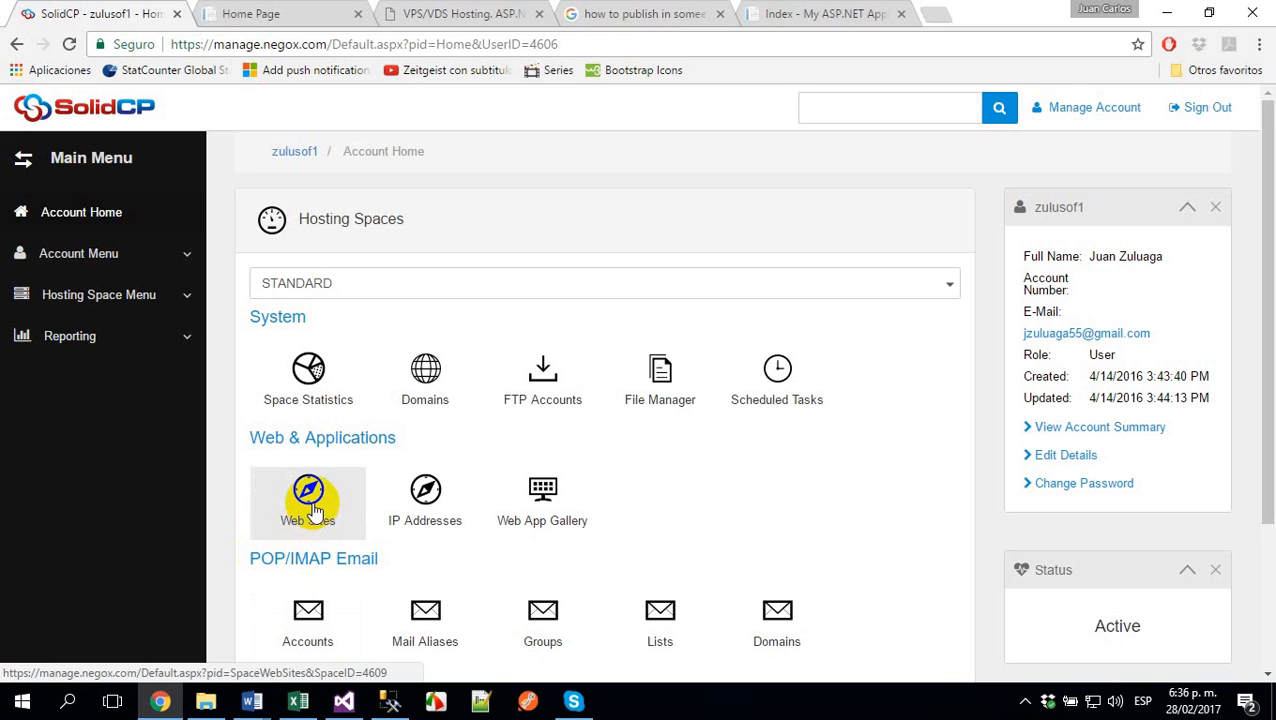
click(313, 510)
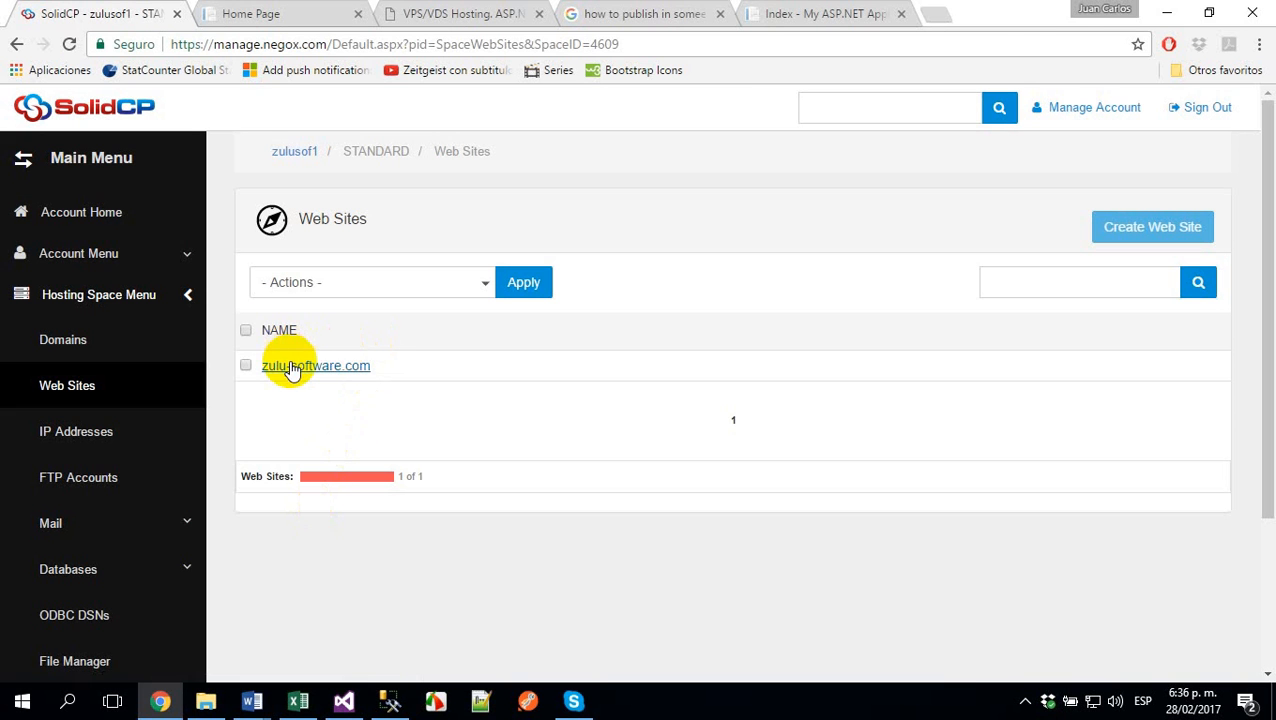
click(292, 372)
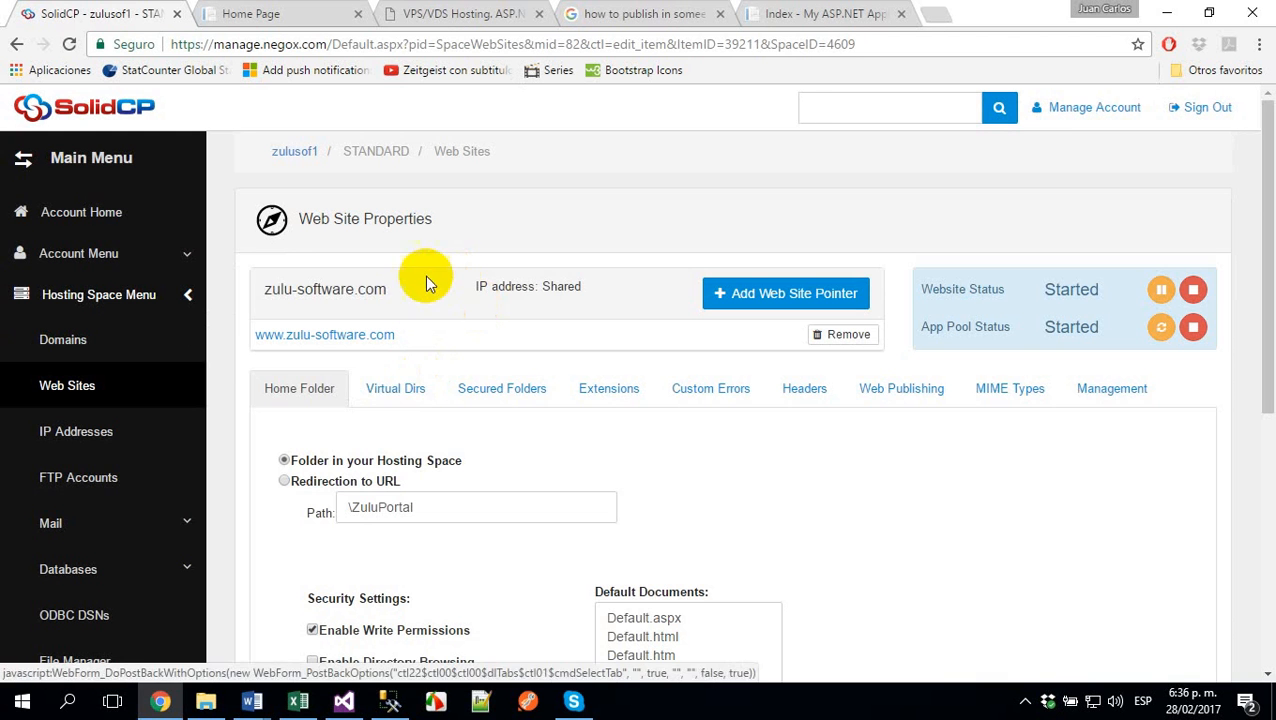
click(390, 395)
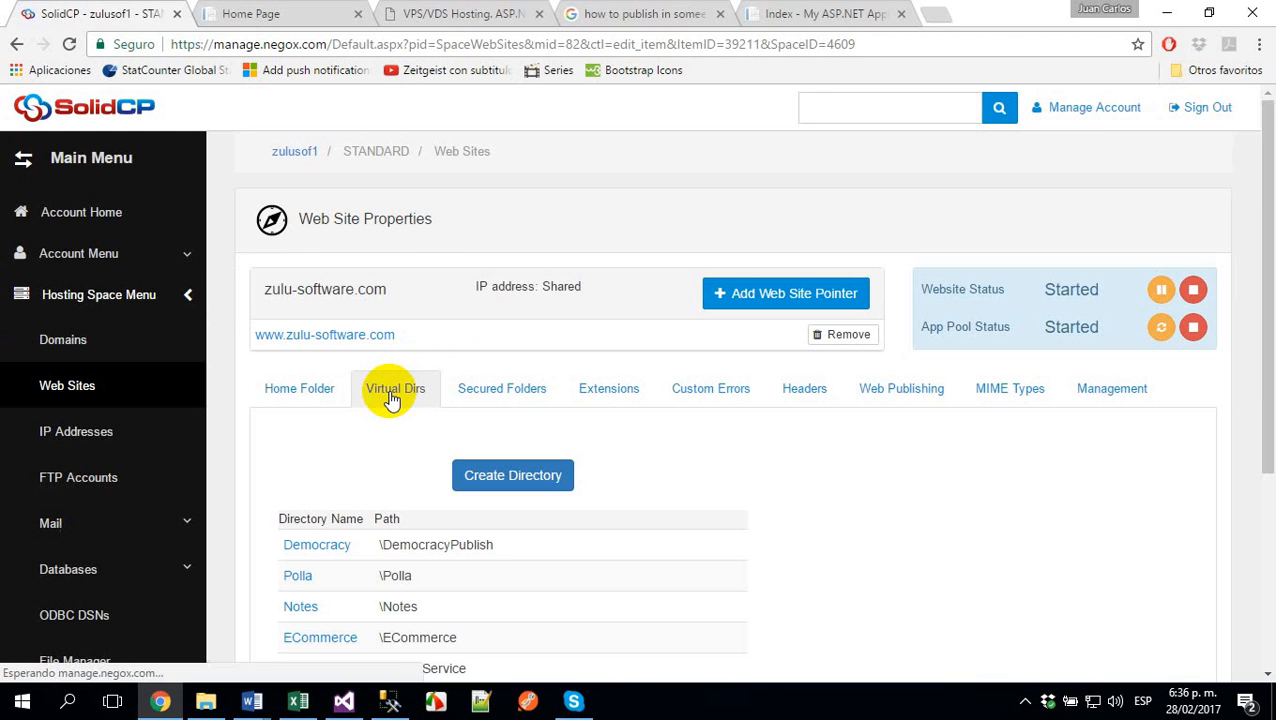
scroll(700, 464, down, 2)
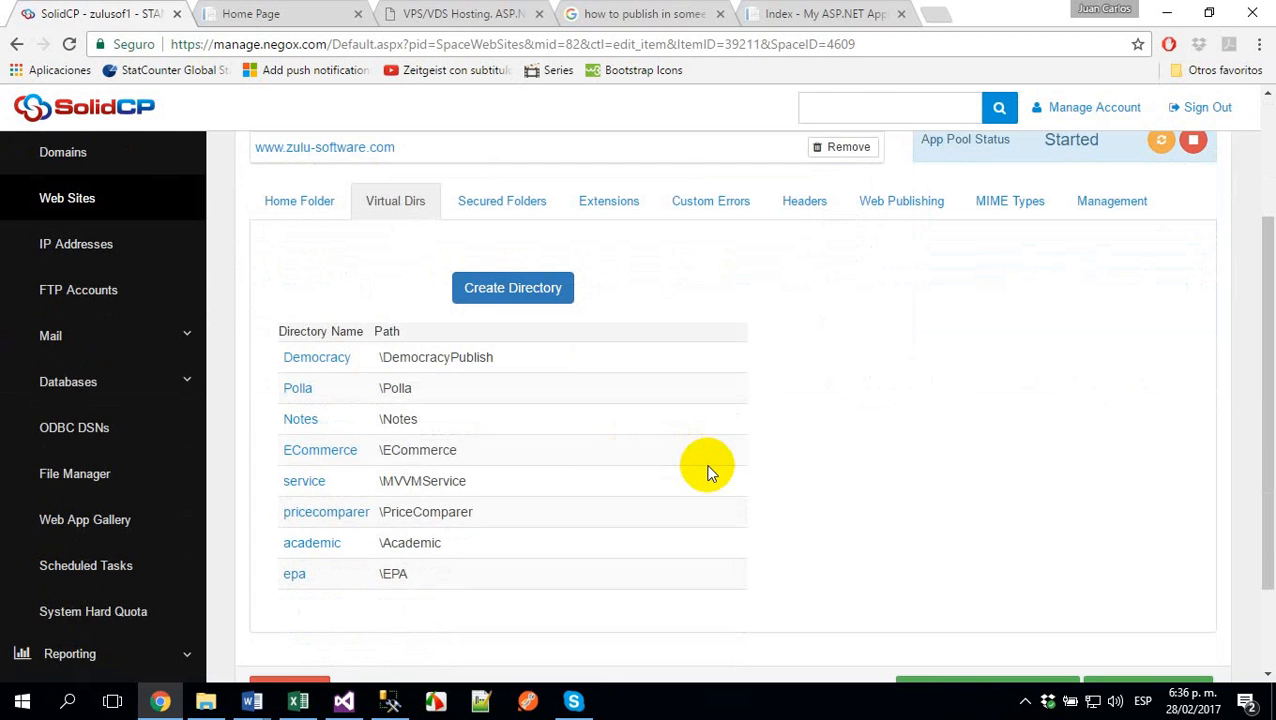
- Create a virtual directory named flowers for the zulu-software.com site that points to the \Flowers folder
click(536, 288)
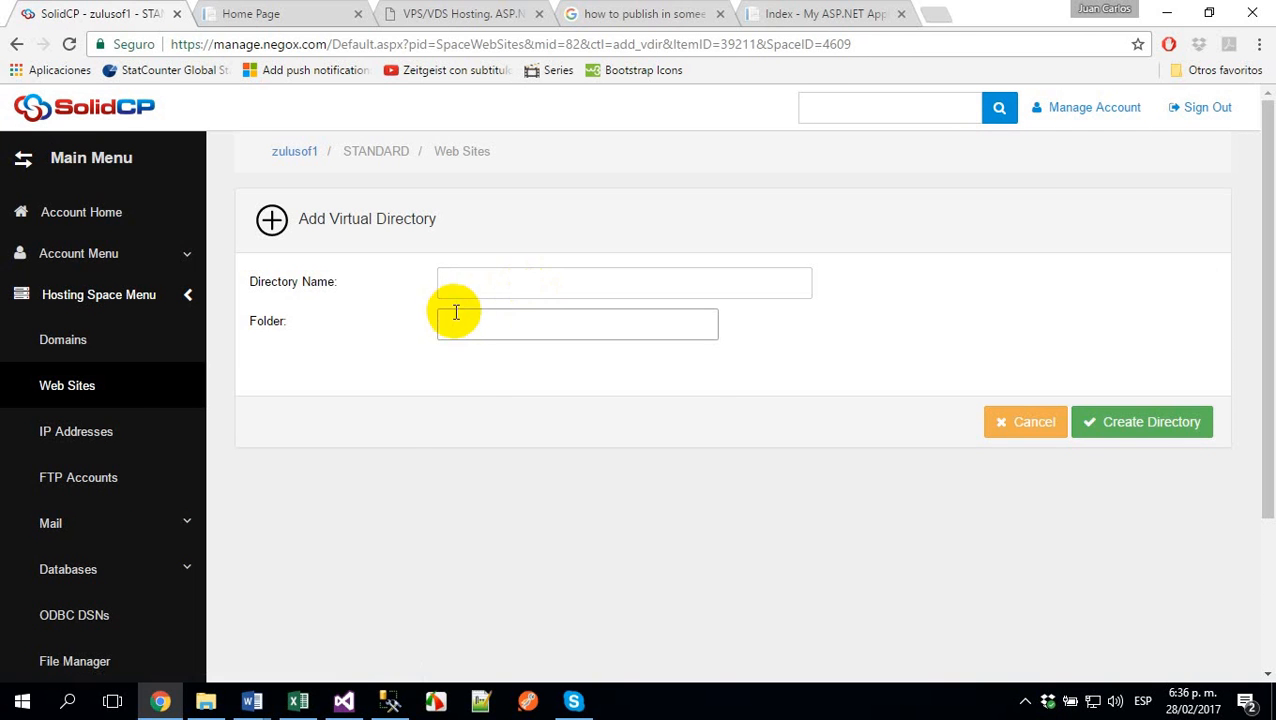
click(464, 322)
click(457, 396)
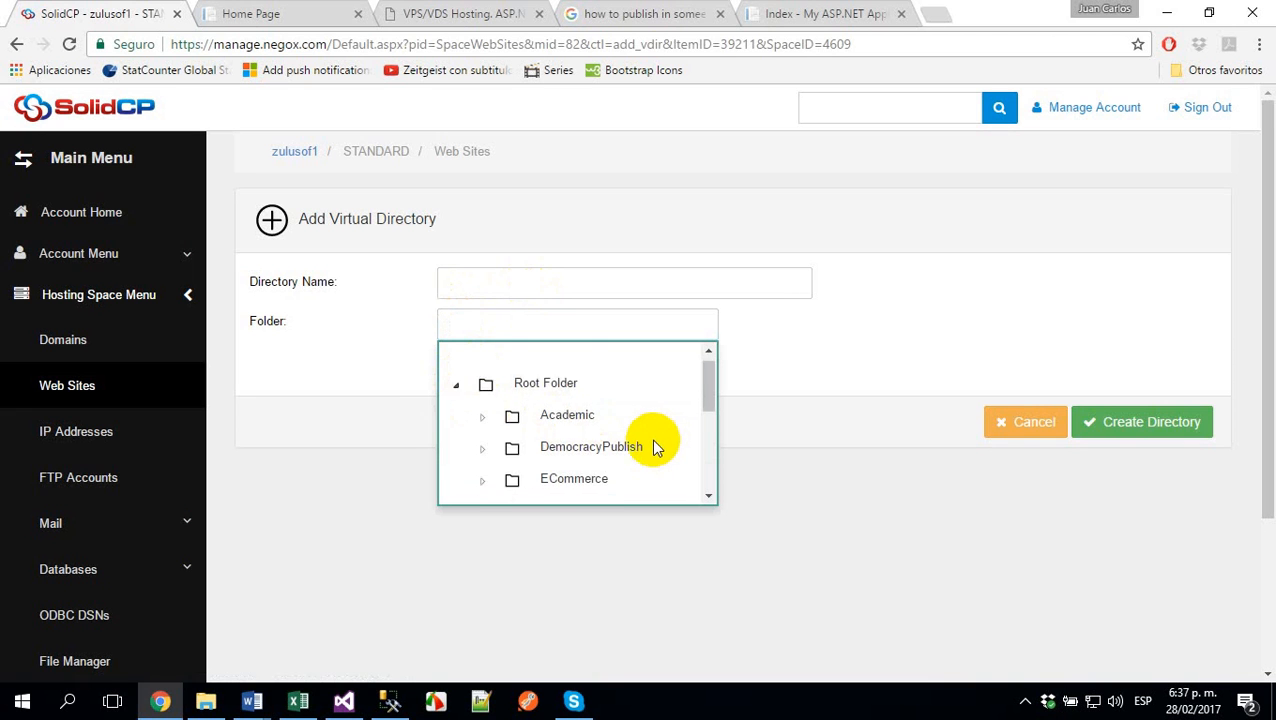
scroll(650, 442, down, 1)
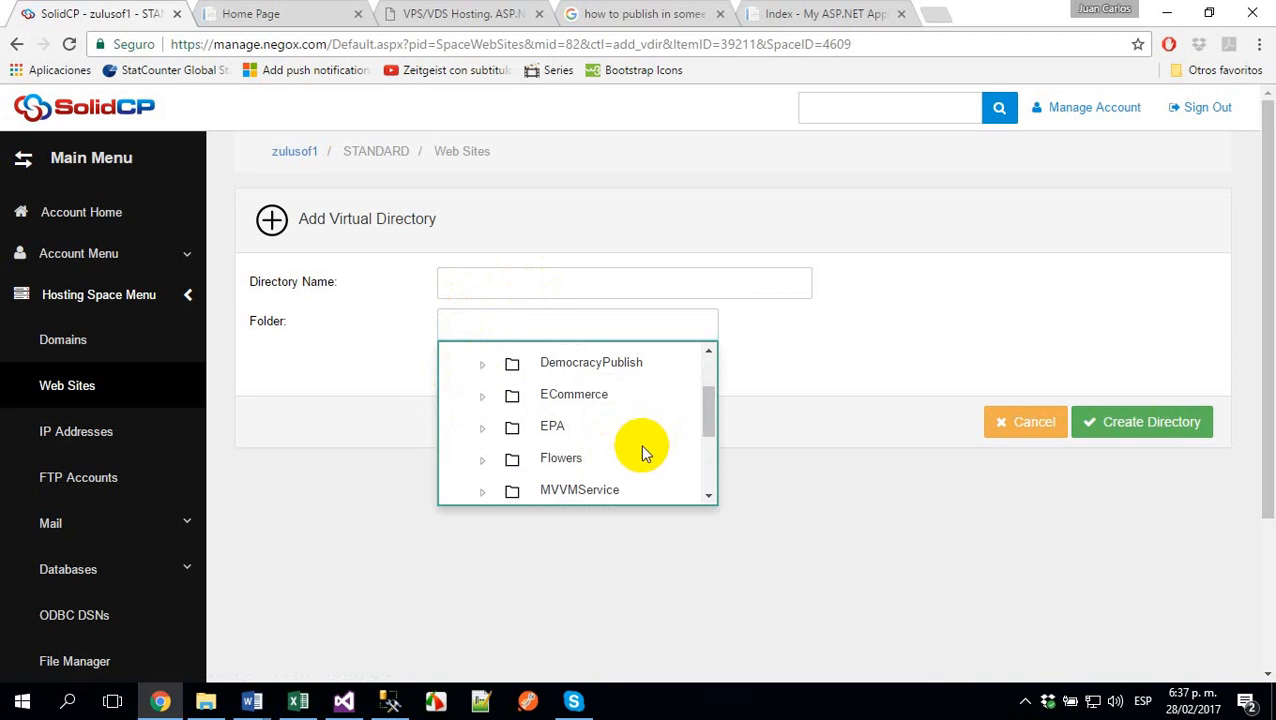
click(562, 458)
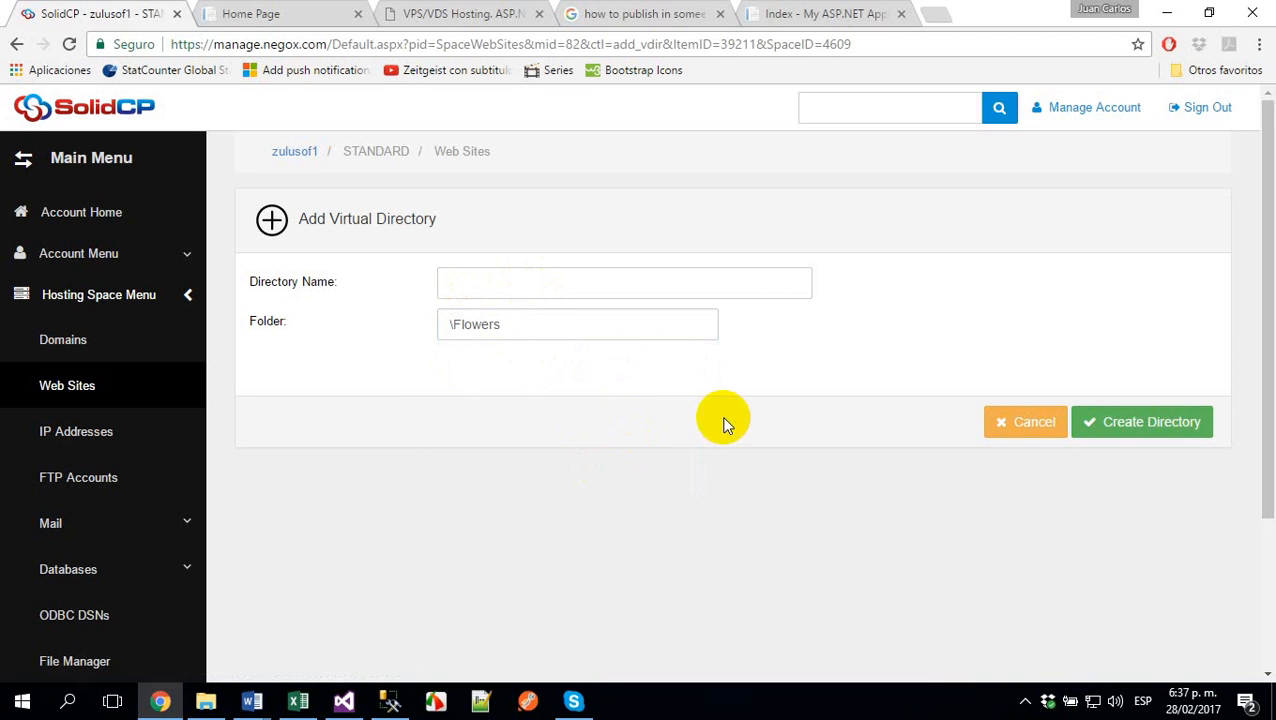
double_click(465, 324)
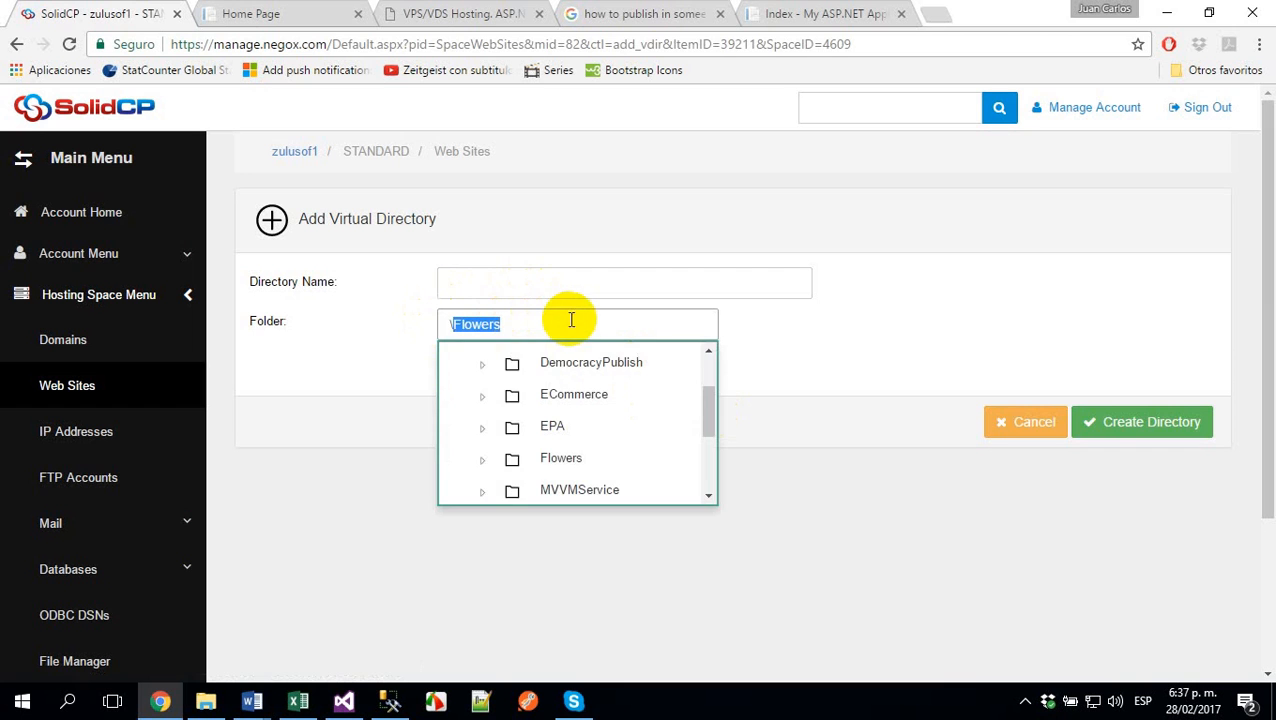
click(541, 283)
text(flowers)
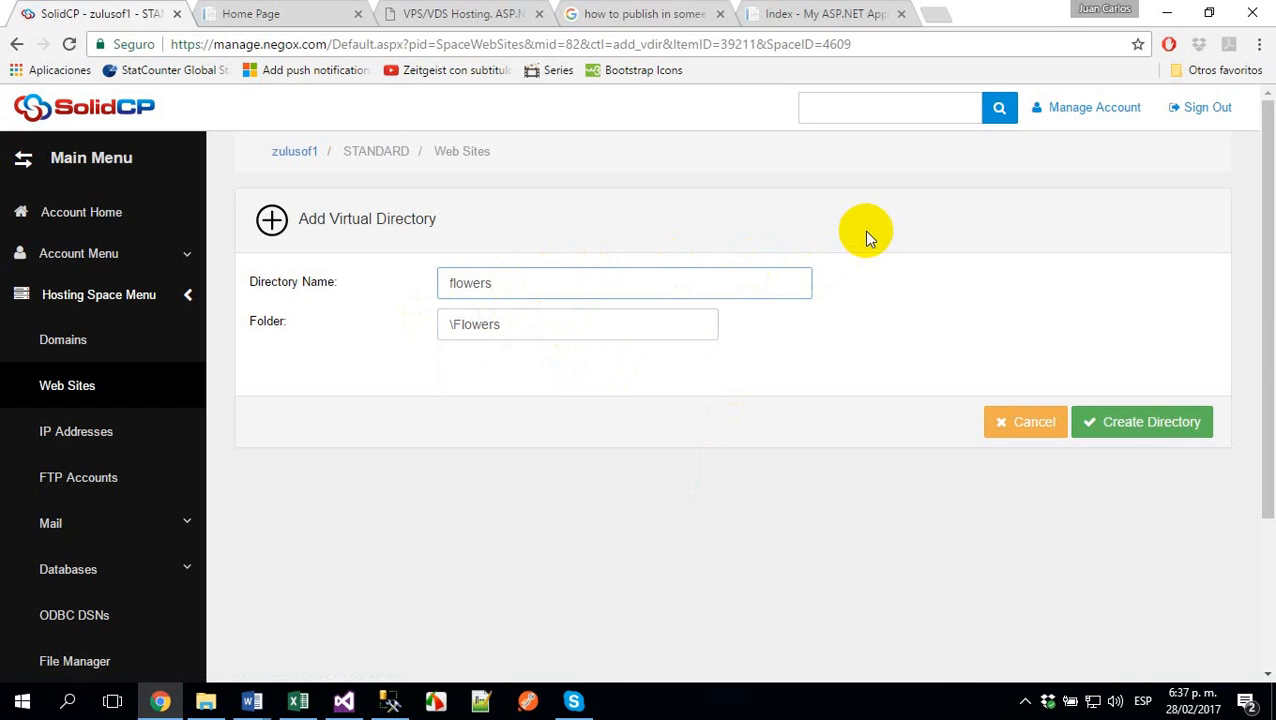
click(1158, 423)
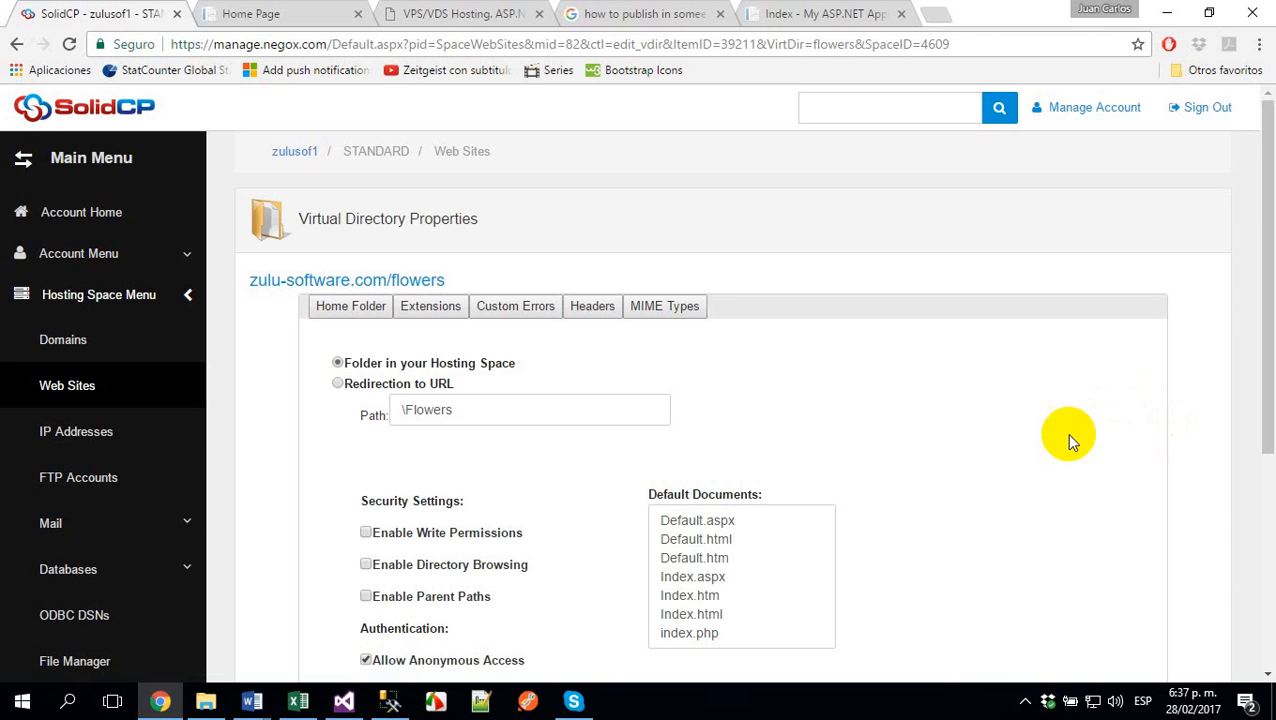
- Enable write permissions on the flowers virtual directory, update it, and save the web site properties
click(366, 532)
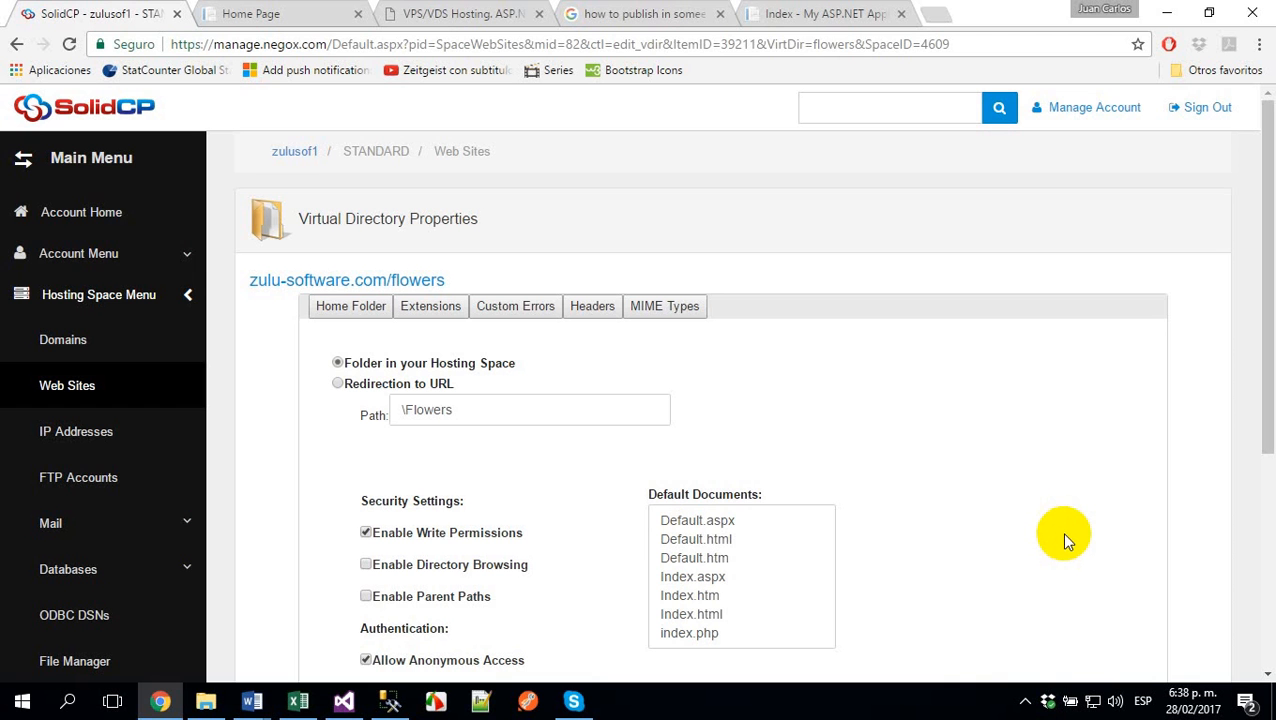
scroll(901, 471, down, 1)
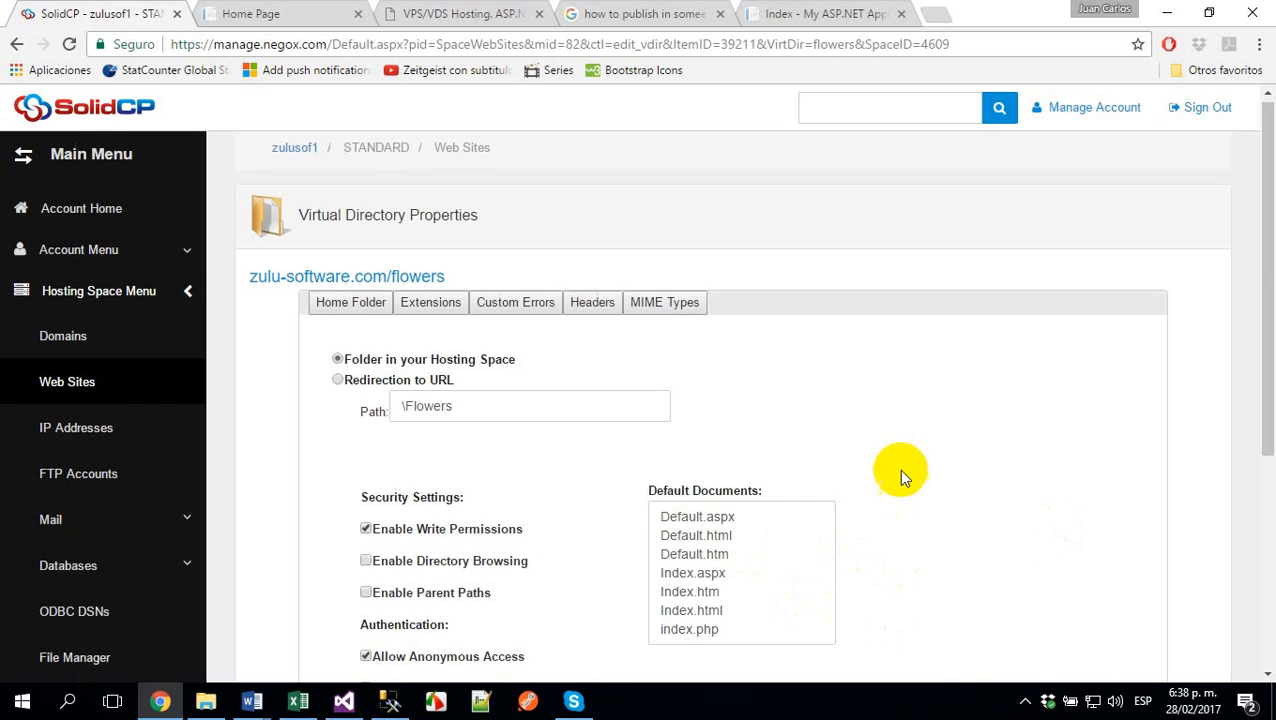
scroll(900, 460, down, 4)
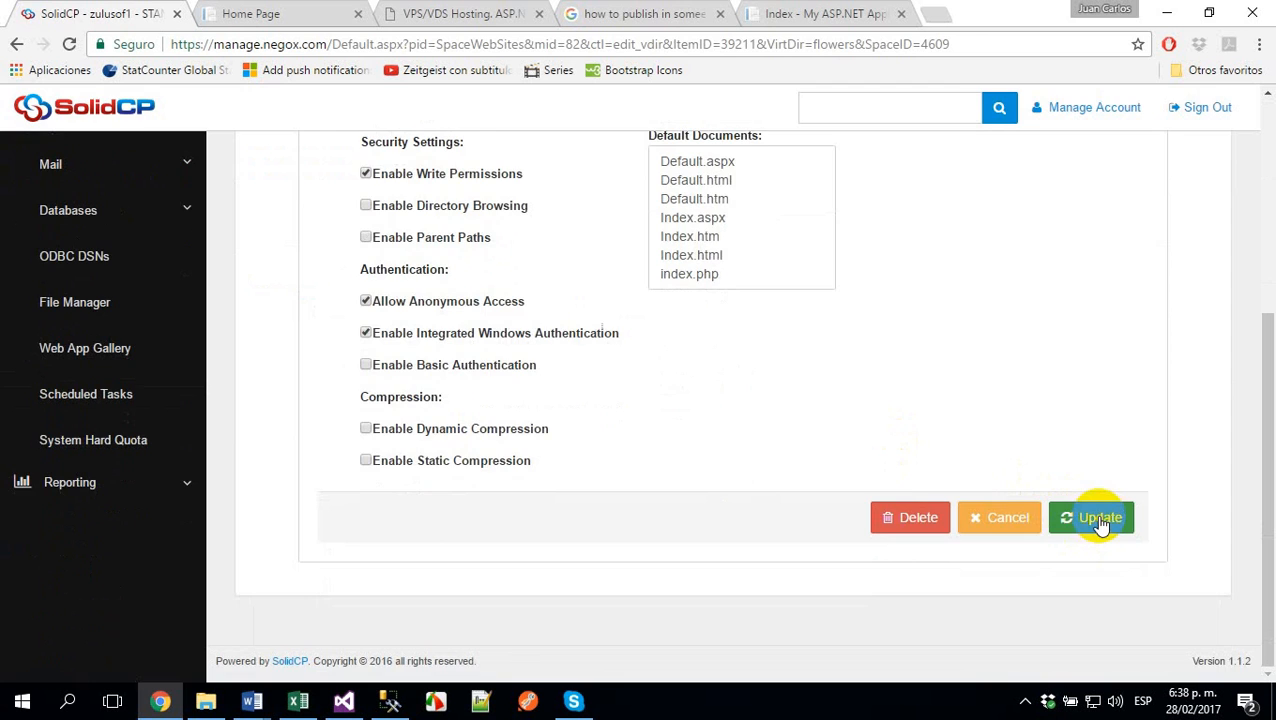
click(1100, 520)
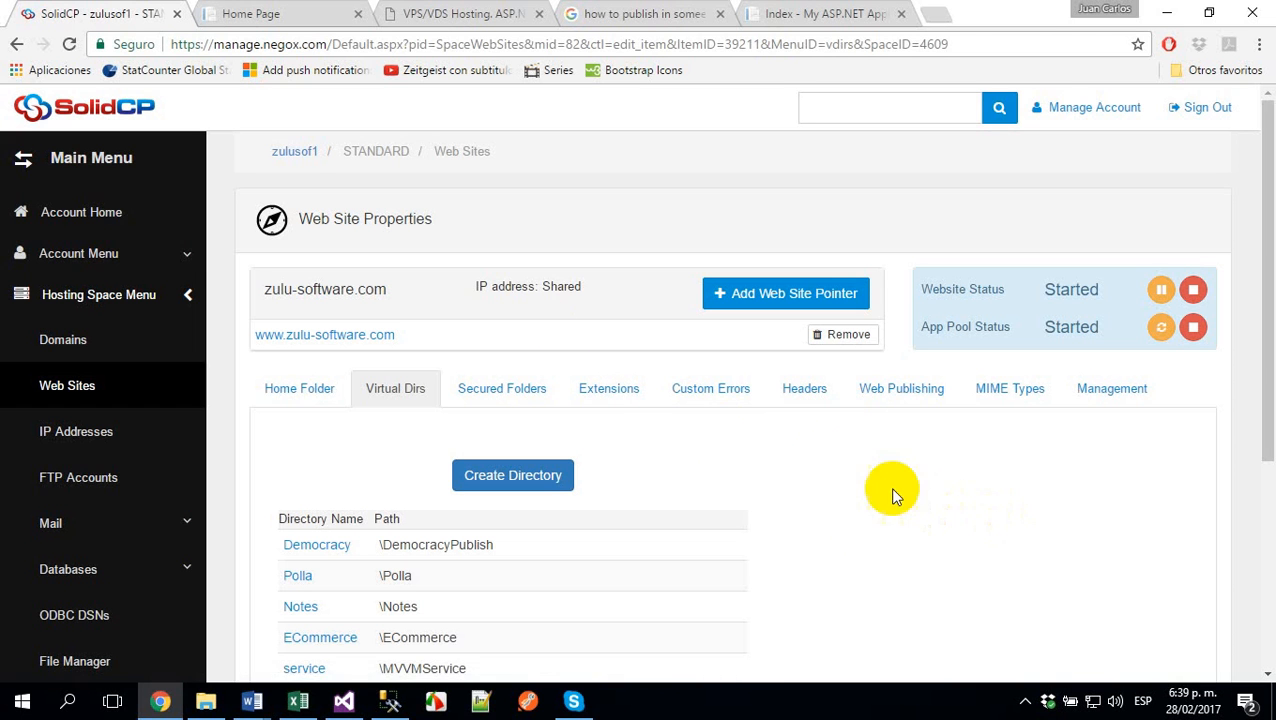
scroll(895, 495, down, 3)
double_click(988, 630)
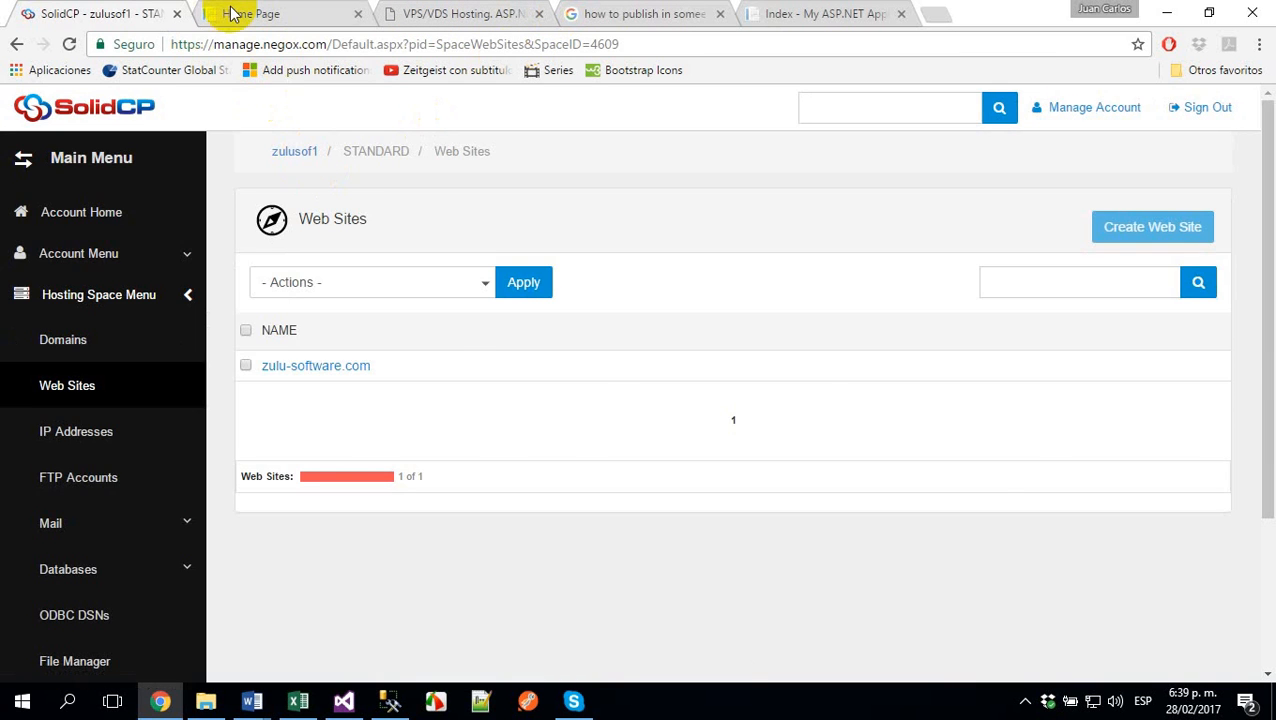
click(232, 13)
click(328, 42)
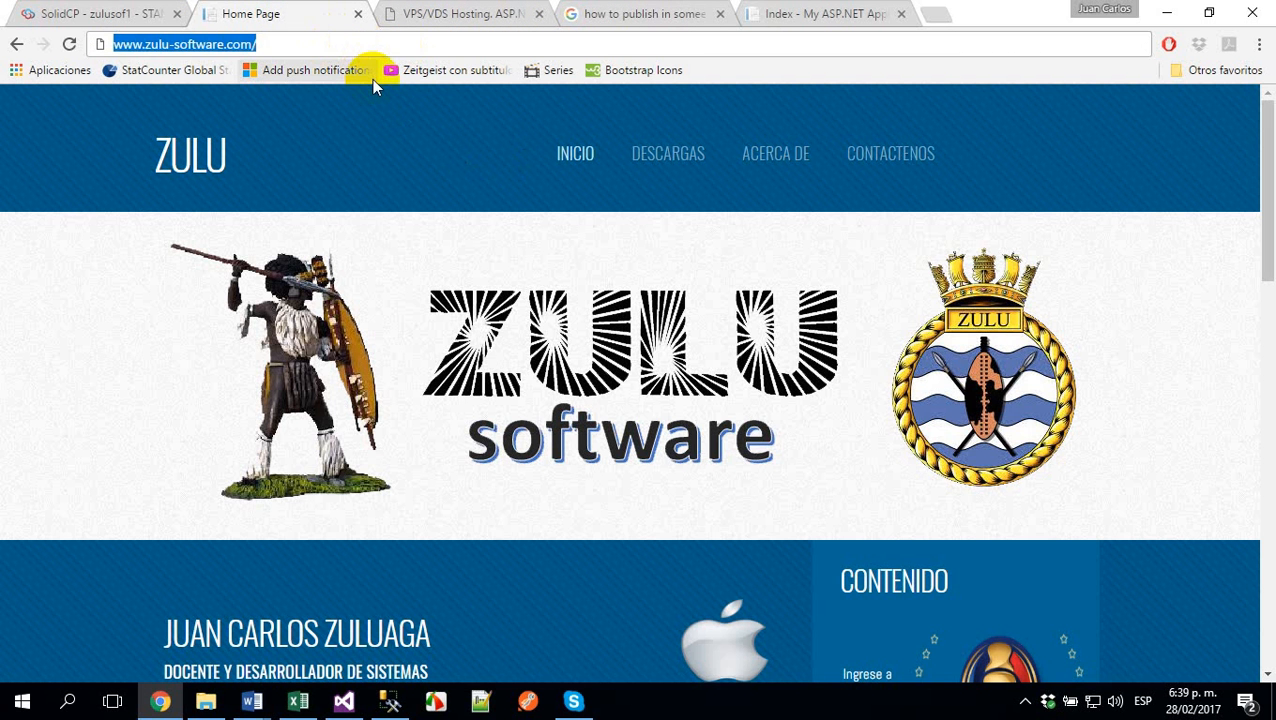
key(End)
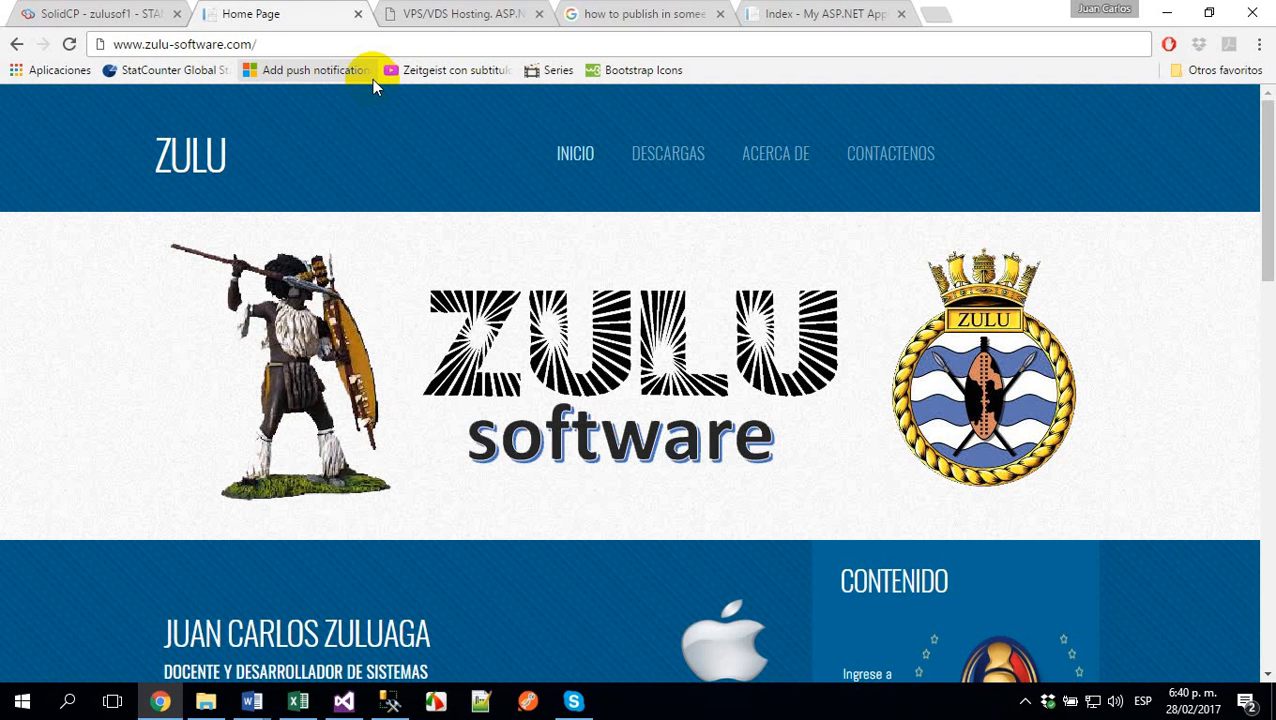
text(flo)
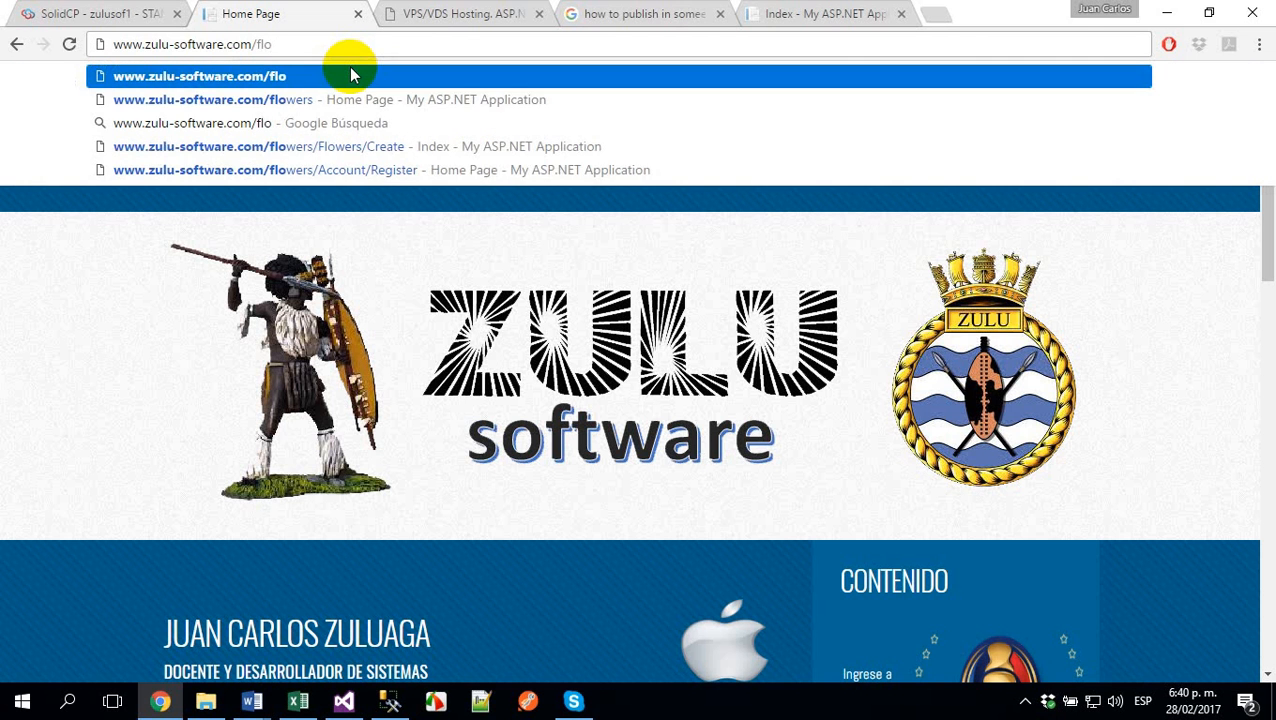
key(Down)
key(Return)
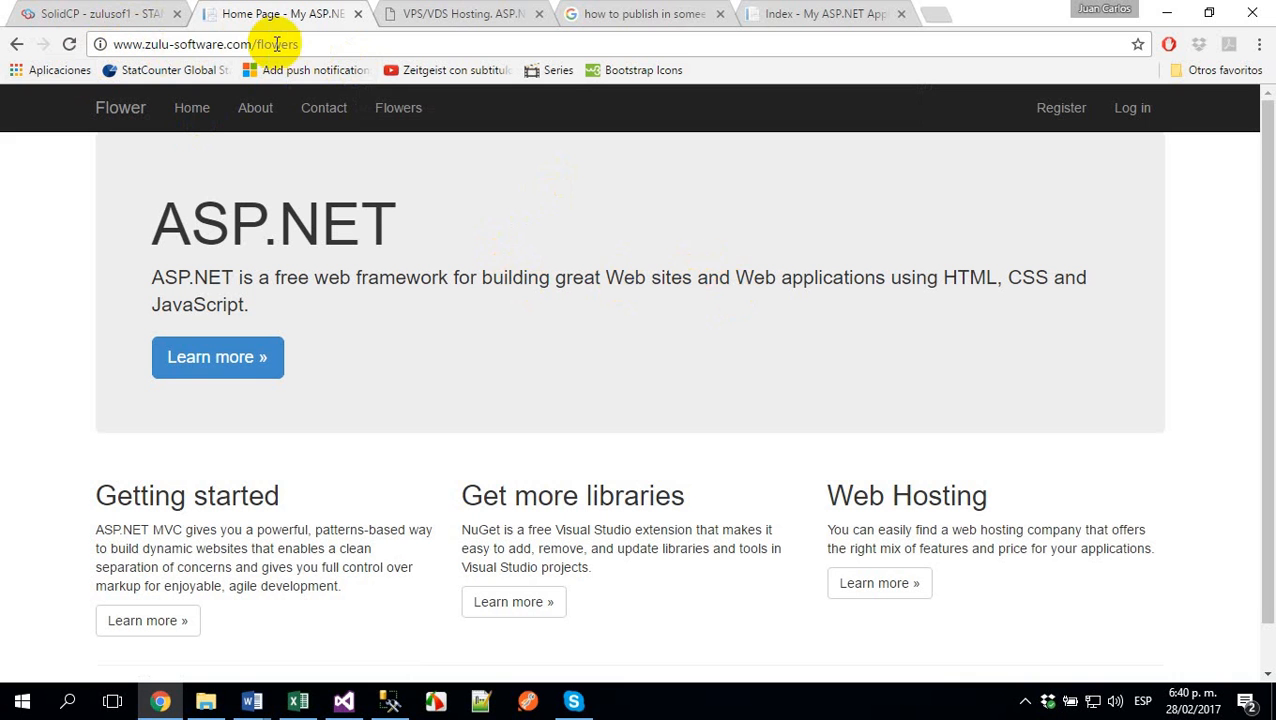
click(368, 40)
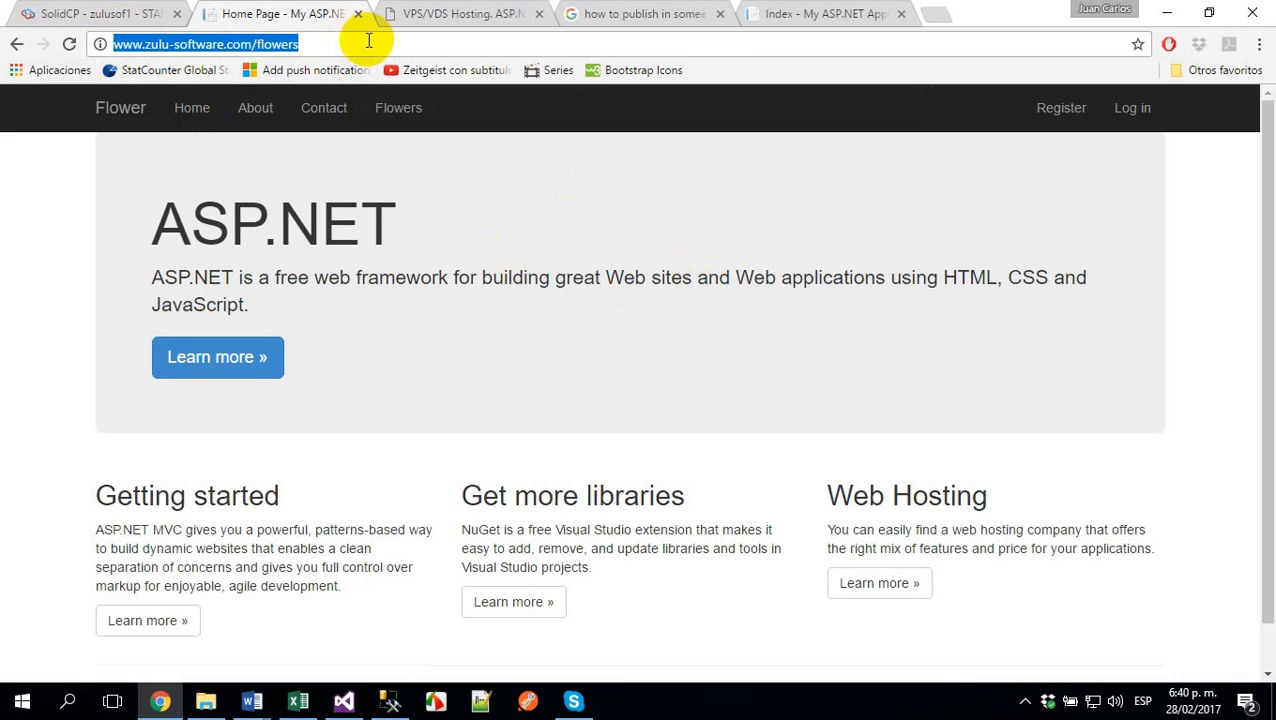
- Register a new account in the Flower application with the user's e-mail, the account password and its confirmation
click(1067, 120)
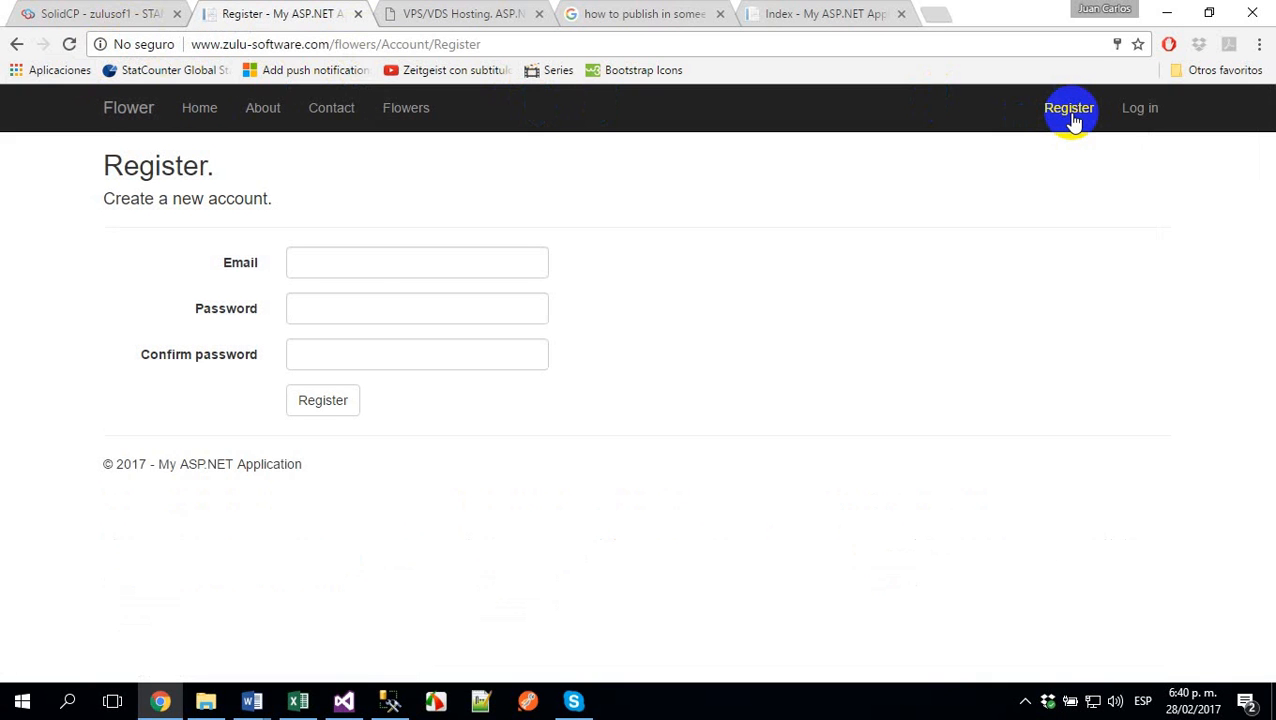
click(370, 258)
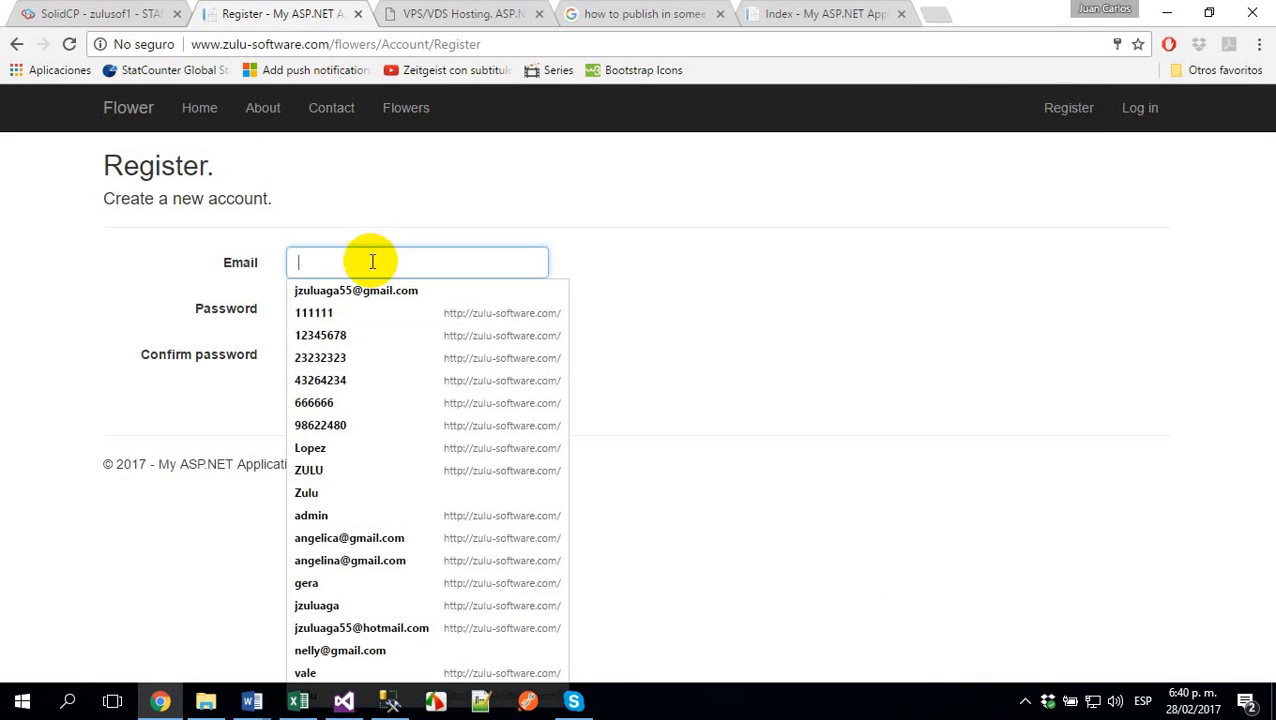
click(369, 290)
click(370, 308)
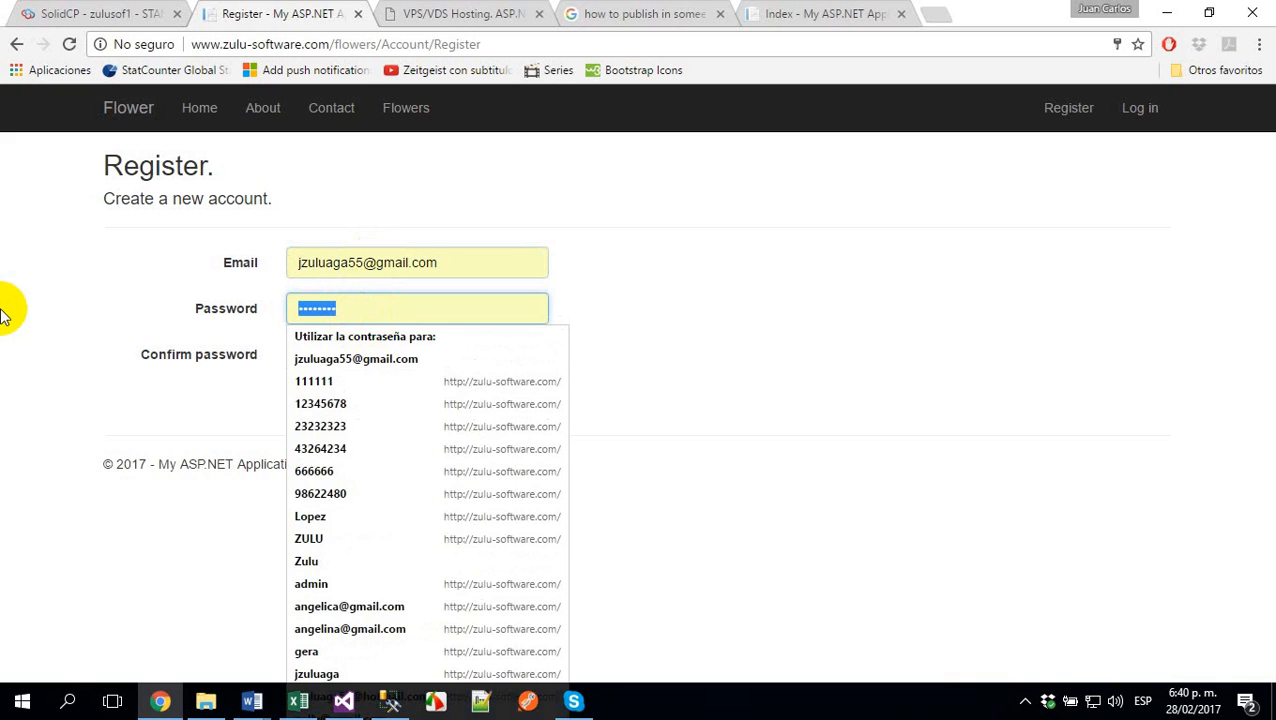
text(12345678)
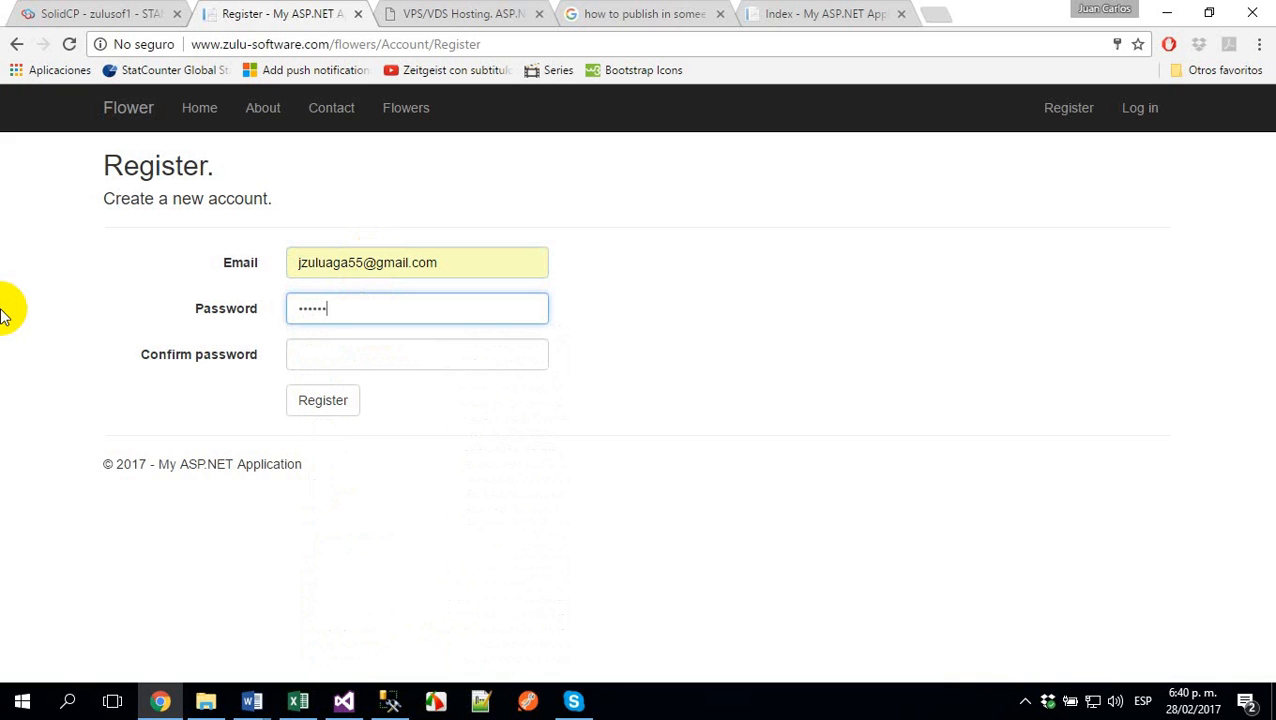
key(Tab)
text(123456)
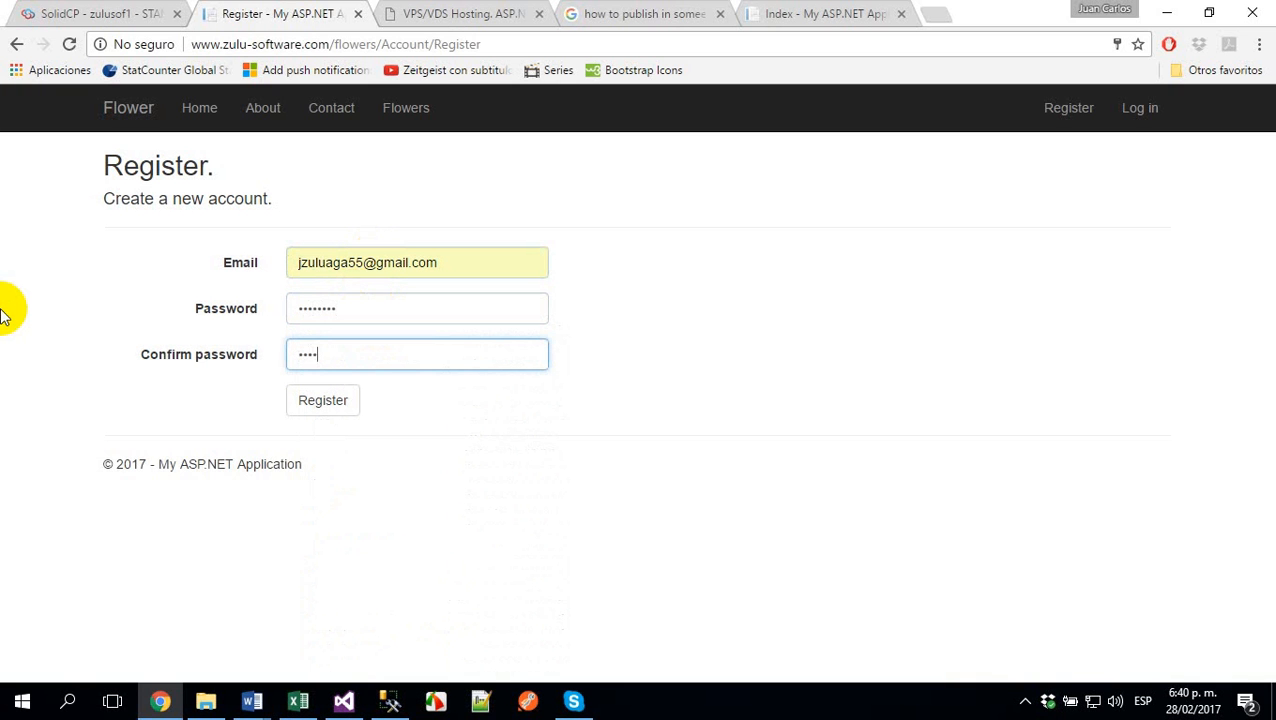
text(78)
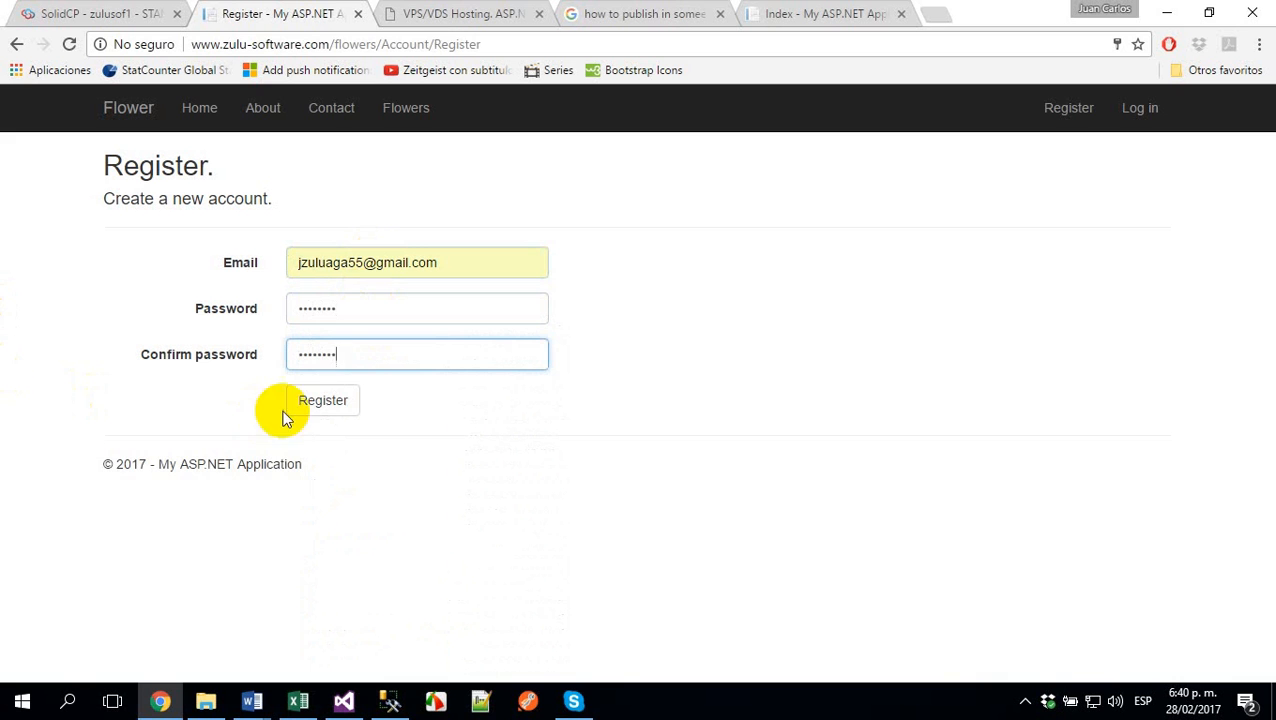
click(320, 402)
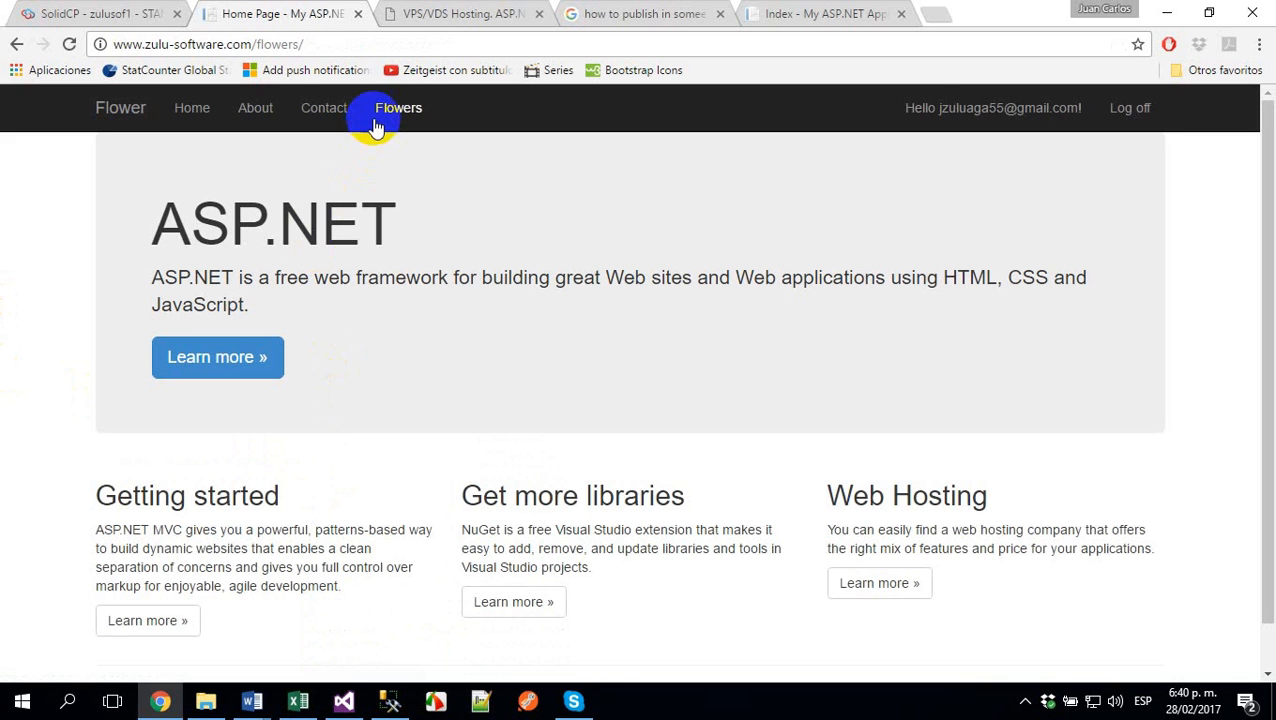
- Create a new flower in the Flowers list with the description Freedom and price 2.32
click(378, 115)
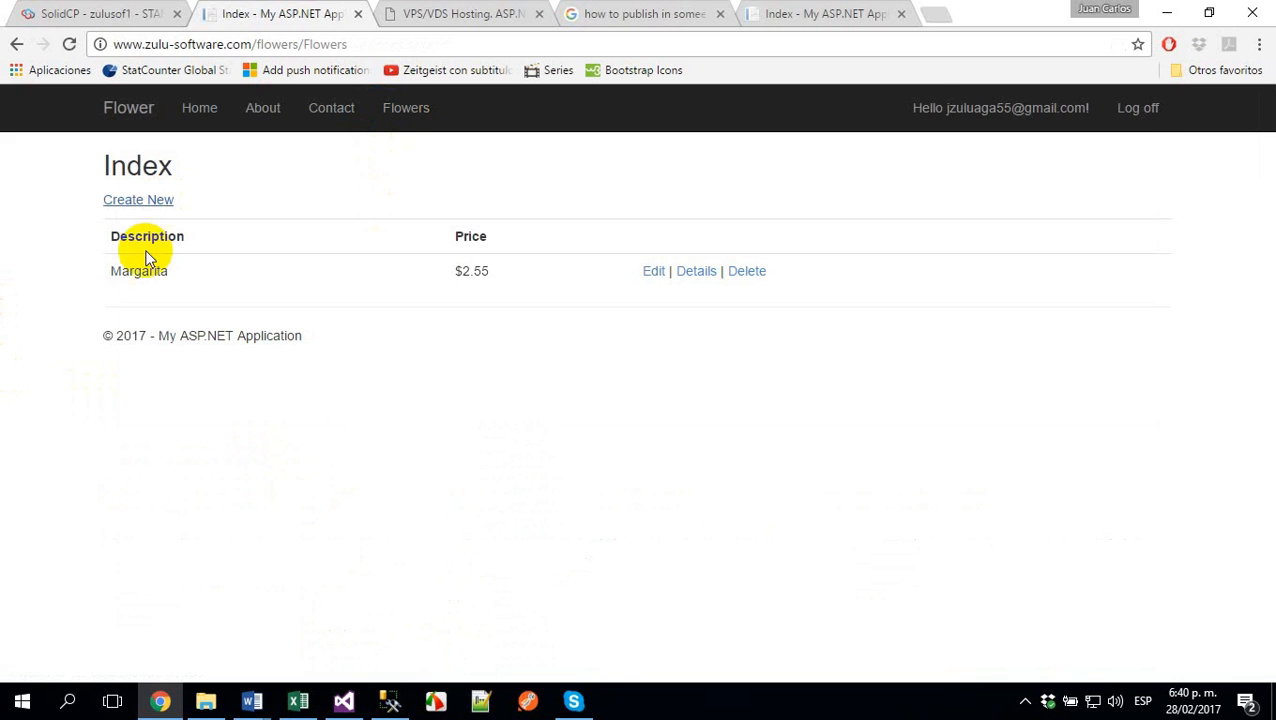
click(140, 200)
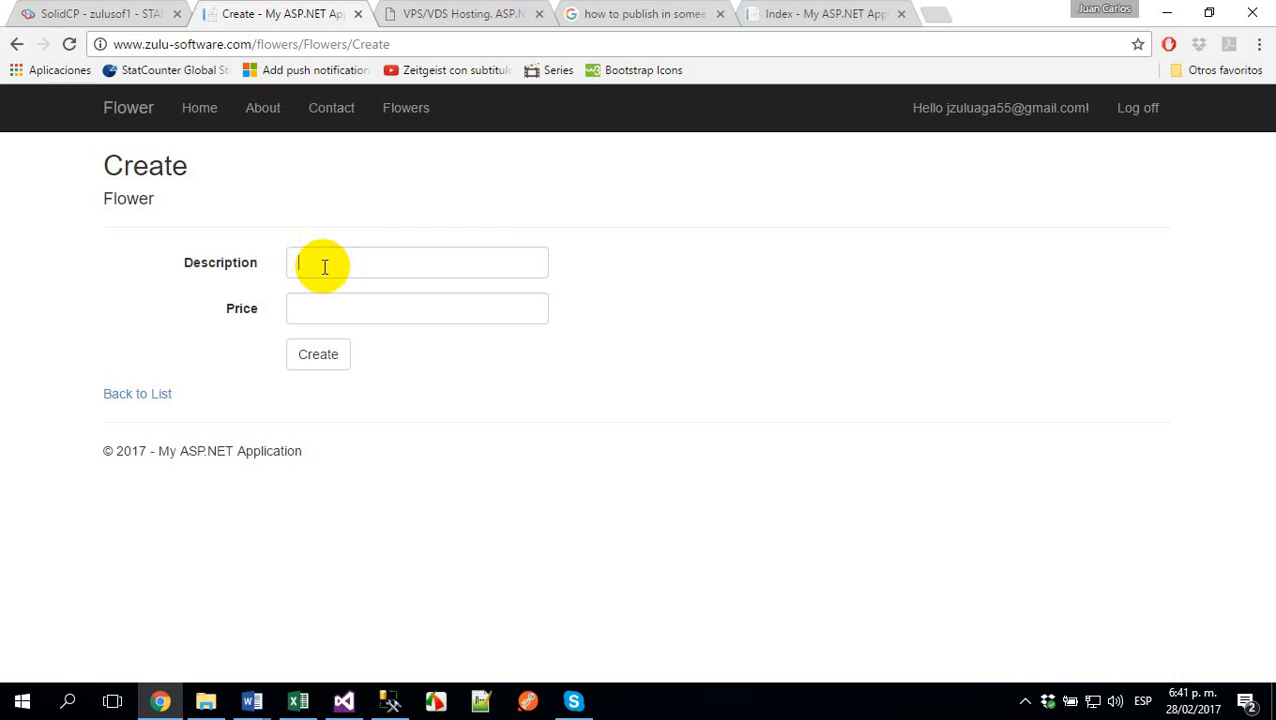
click(325, 265)
click(340, 308)
click(340, 308)
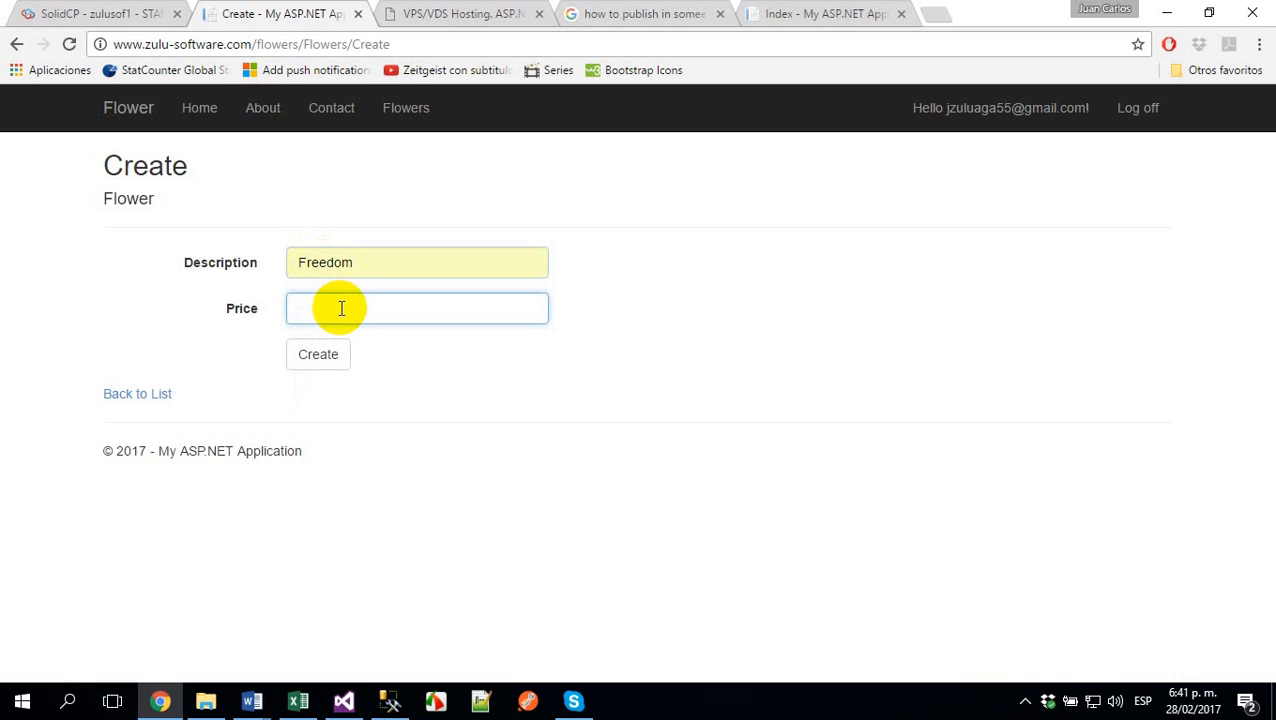
text(2.32)
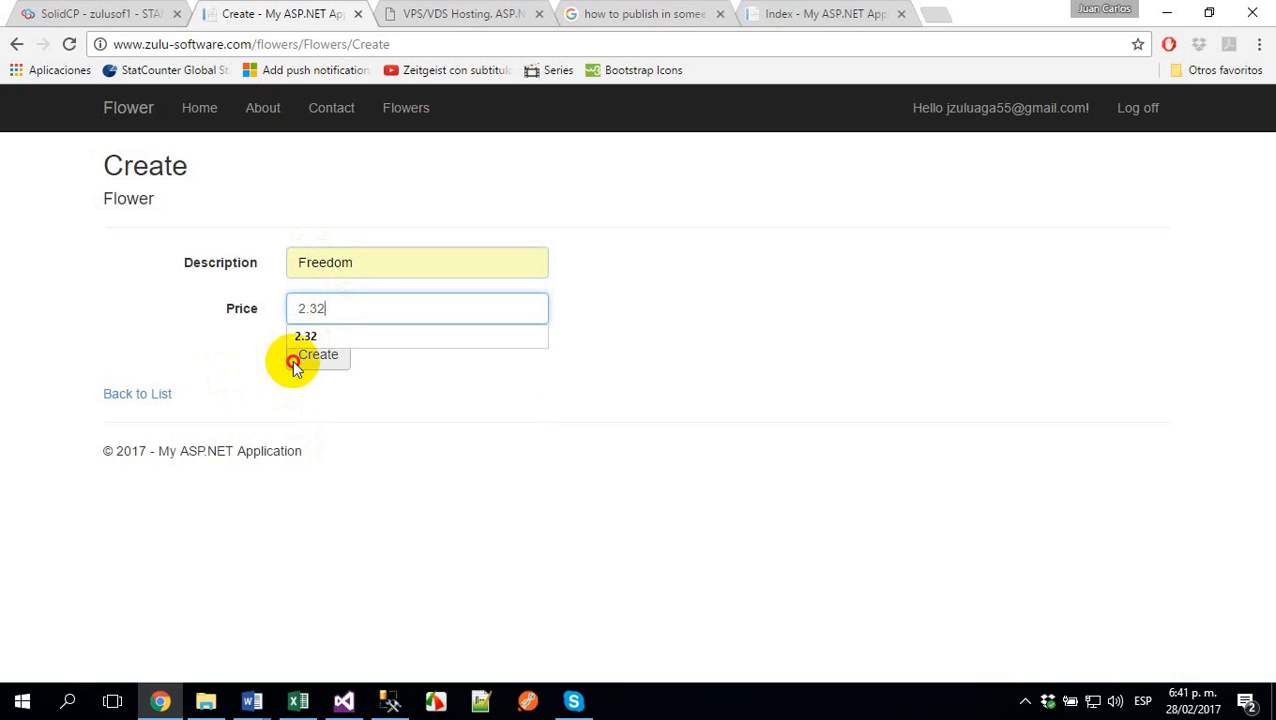
click(295, 357)
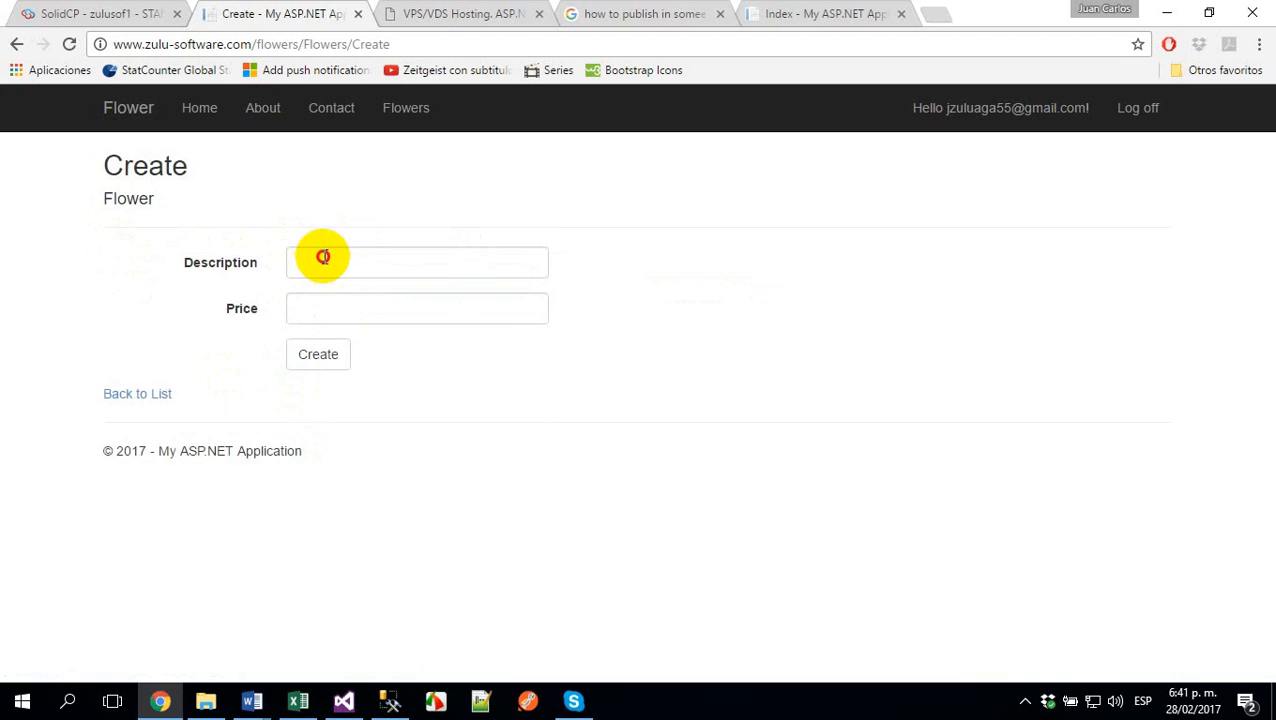
- Create another flower with the description Dark Lulu and price 1.22
click(323, 258)
text(D)
key(Down)
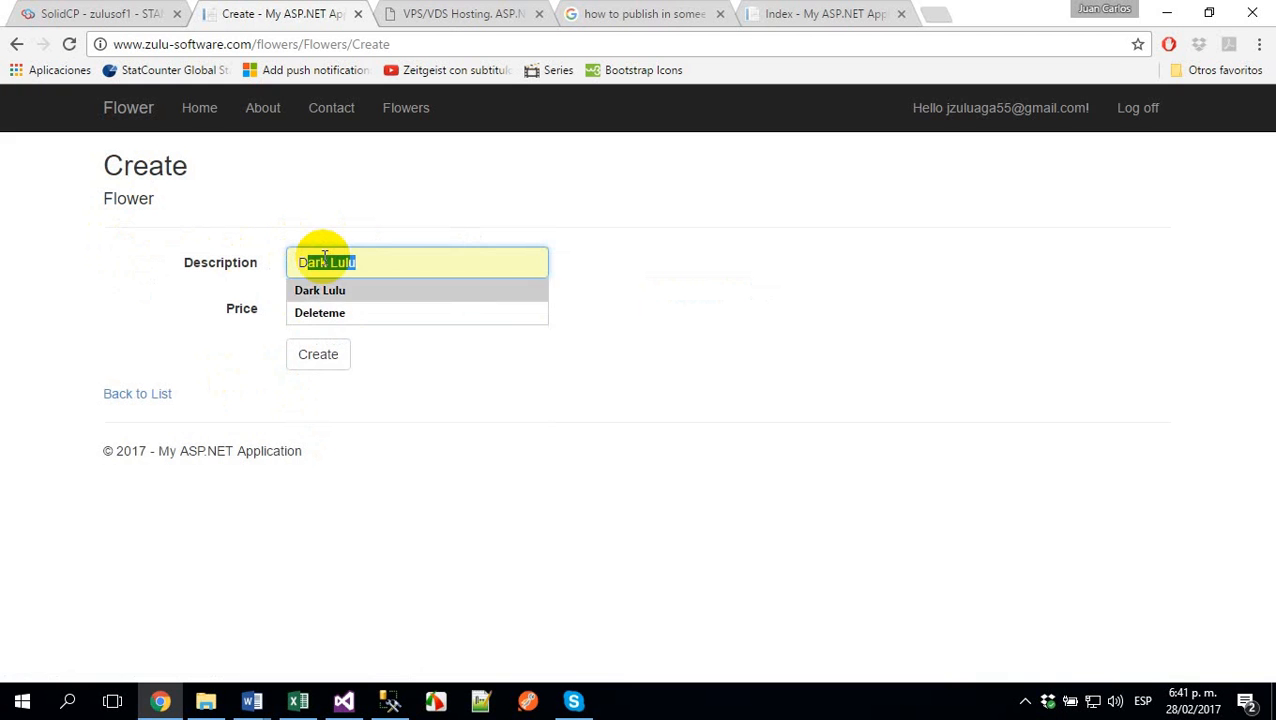
key(Return)
click(369, 322)
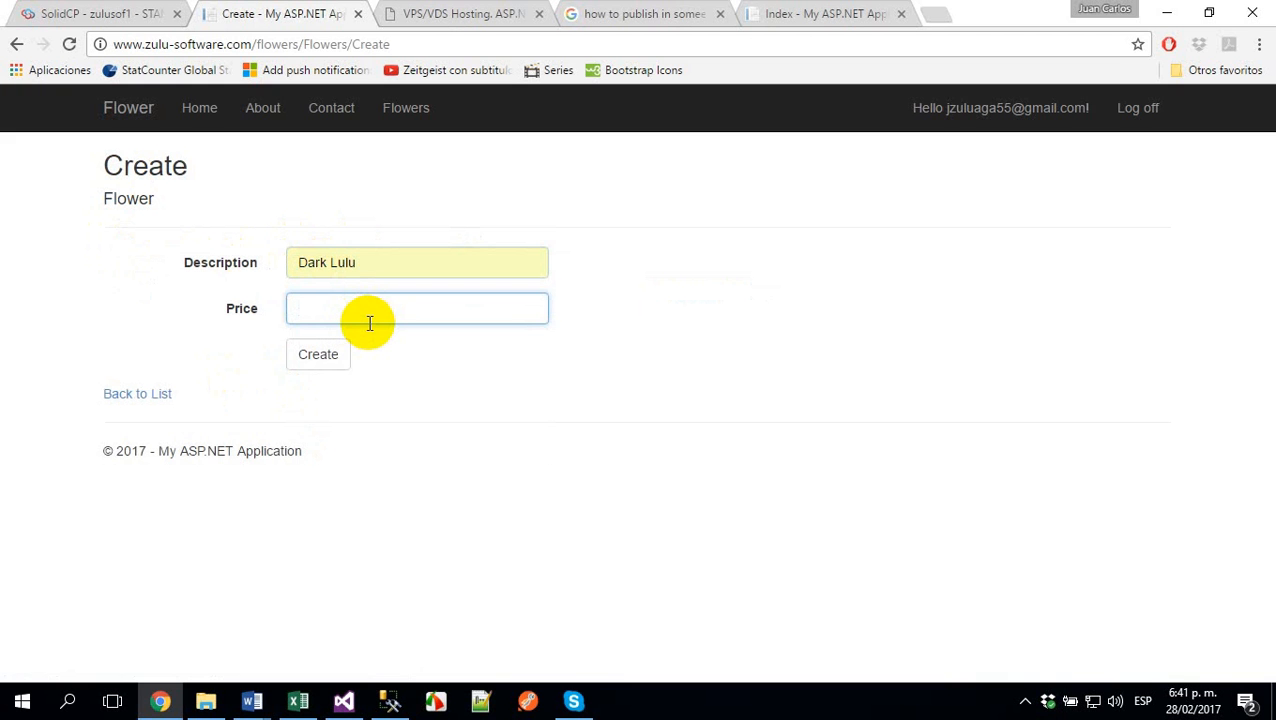
text(1.22)
click(316, 362)
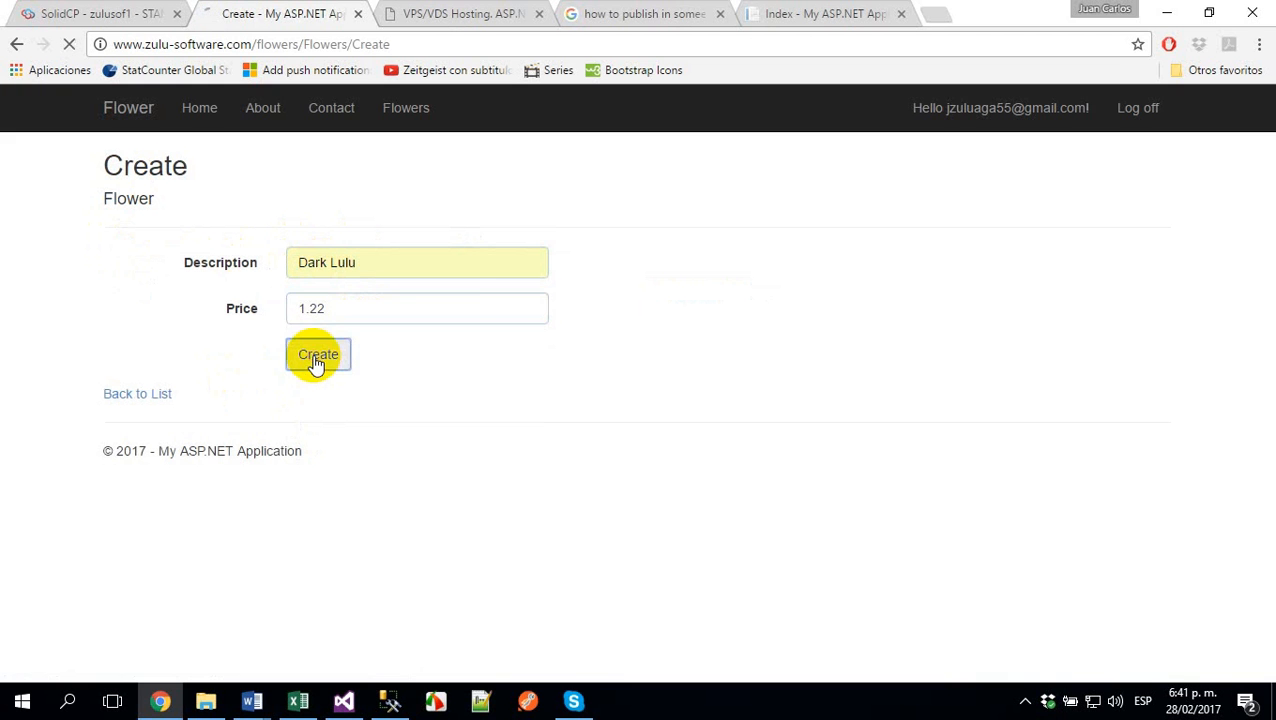
- Add a new flower to the Flowers list with the description Moonwalk and price 4.54
click(126, 201)
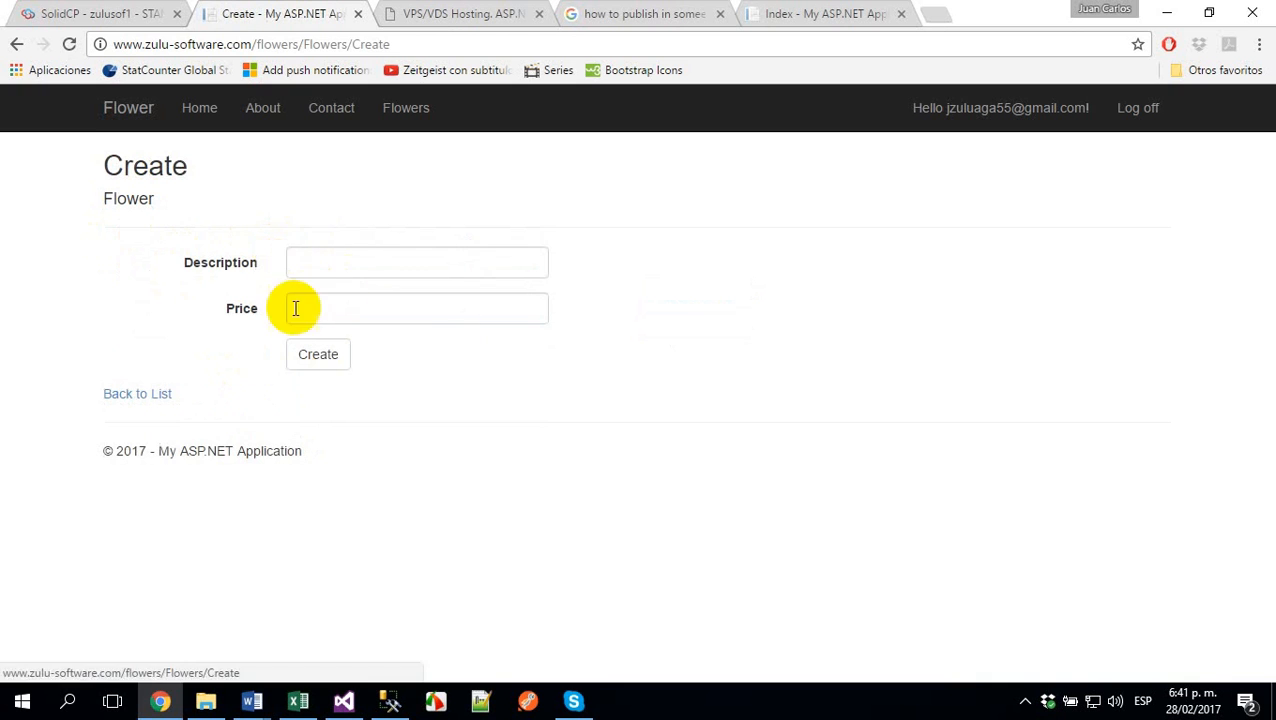
click(328, 260)
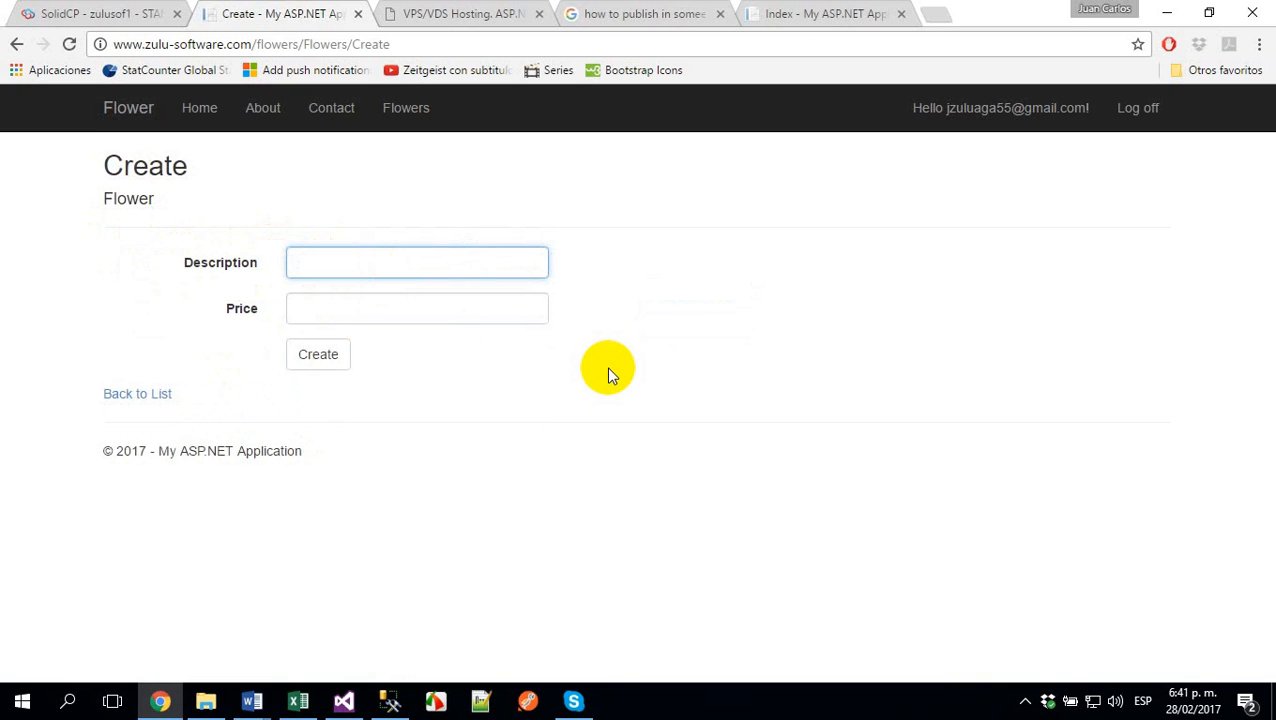
text(Mo)
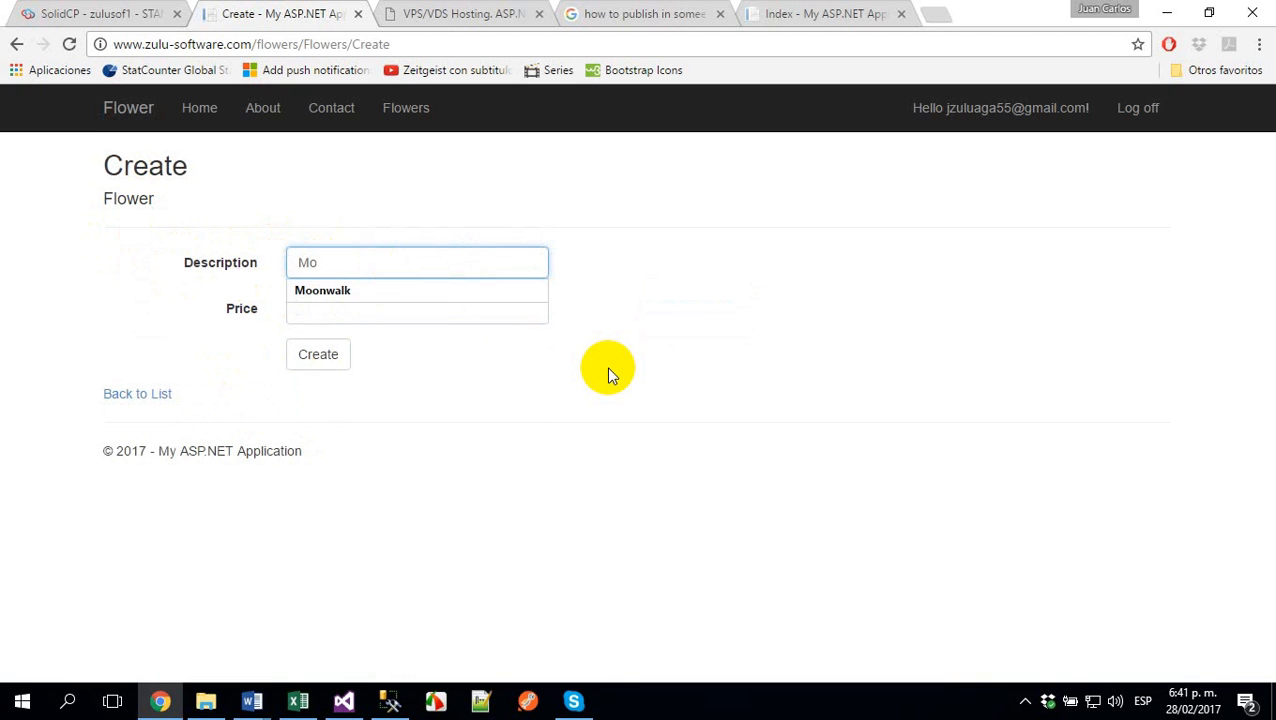
click(405, 296)
click(387, 310)
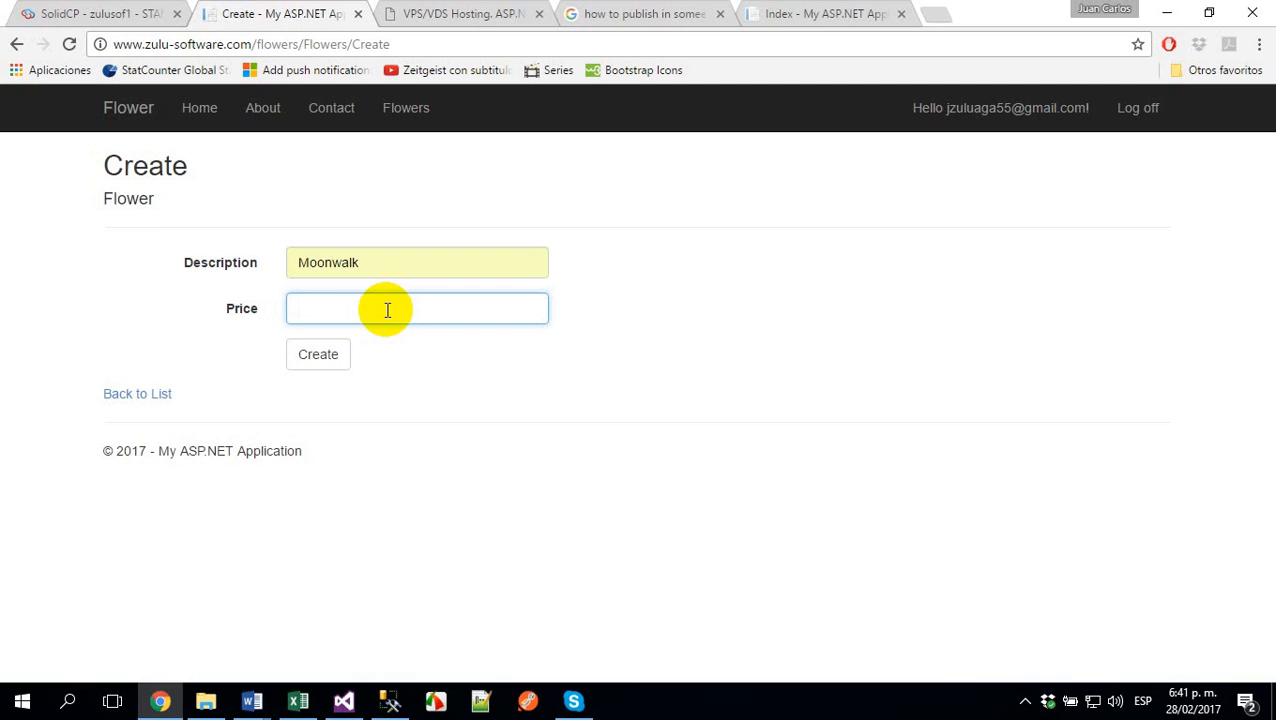
text(4.54)
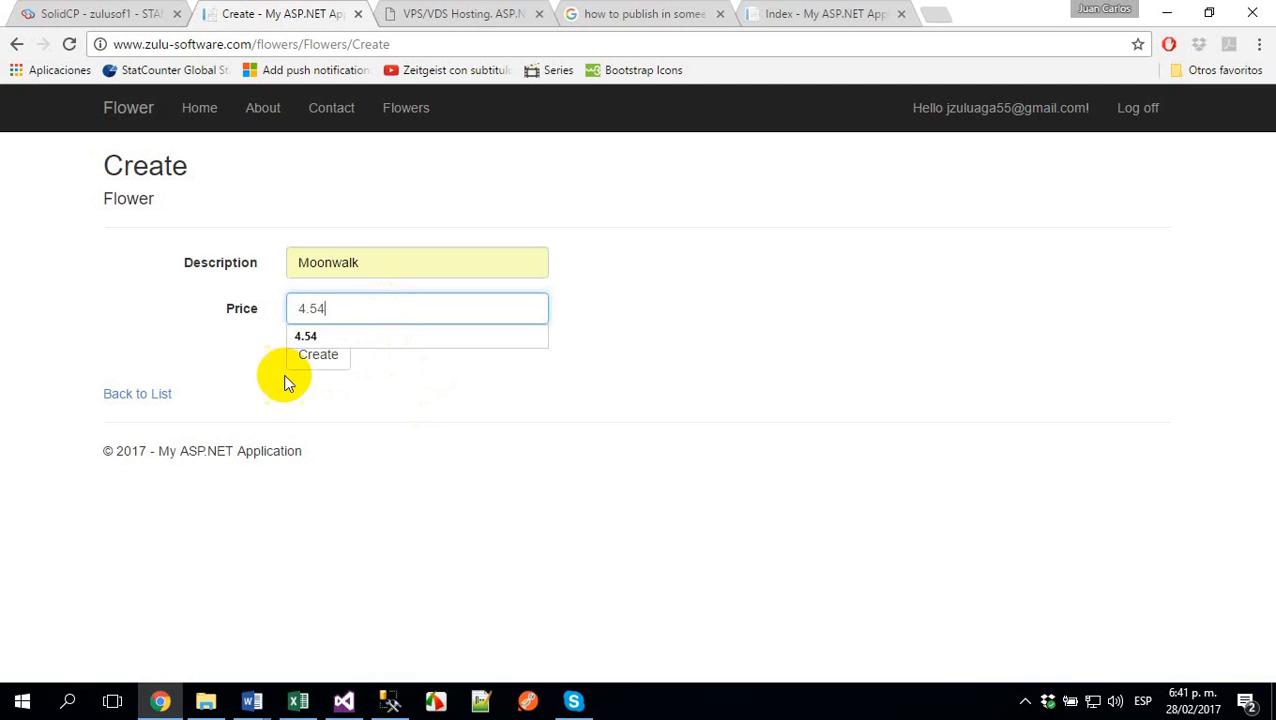
click(308, 362)
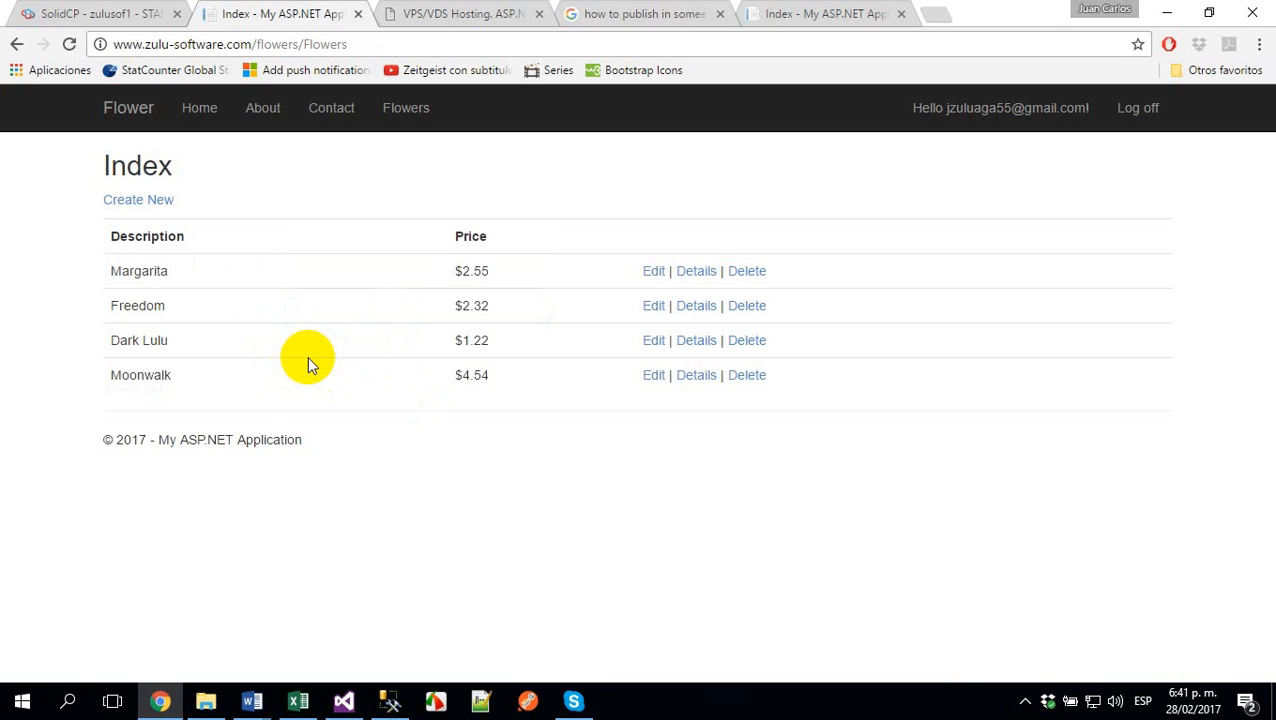
click(530, 701)
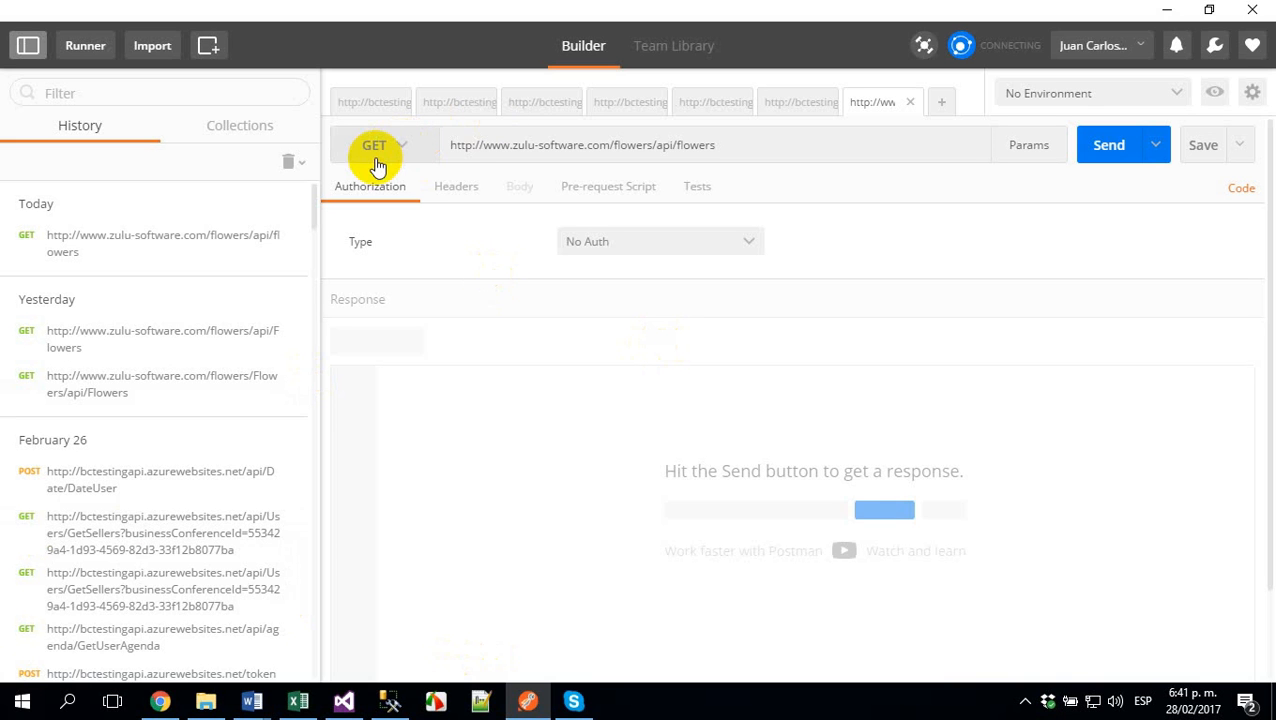
click(748, 146)
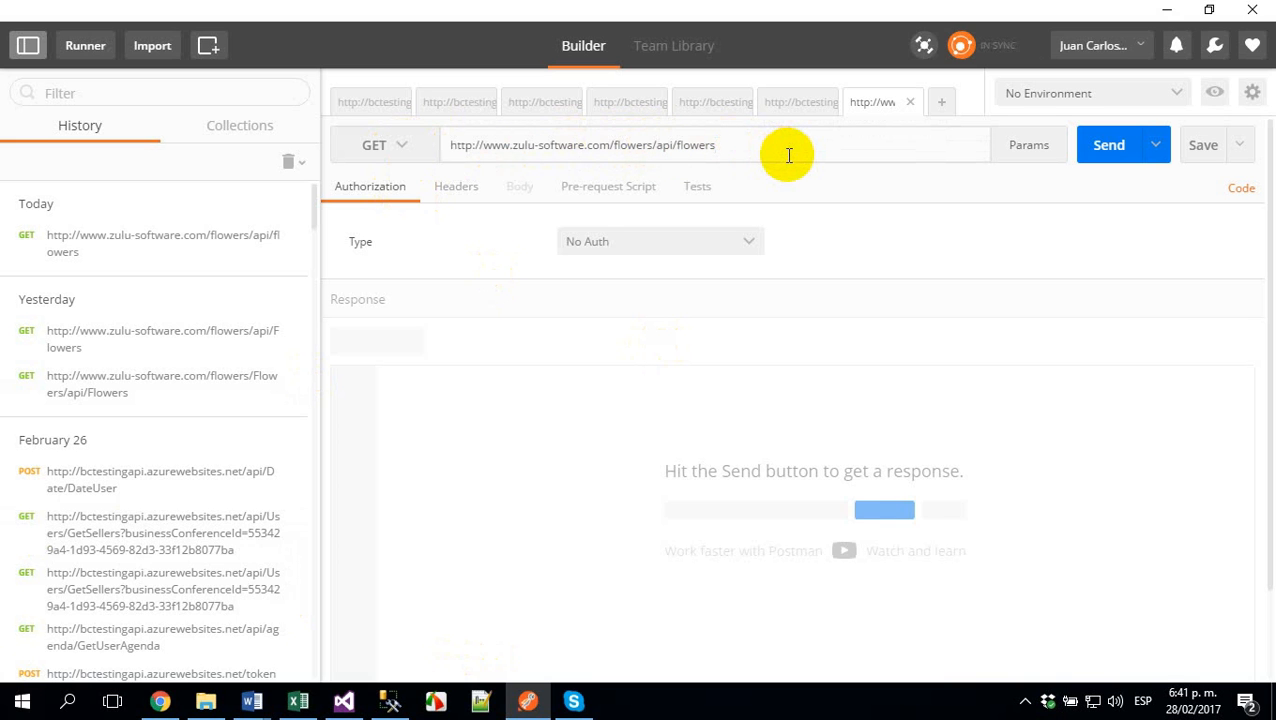
click(1116, 149)
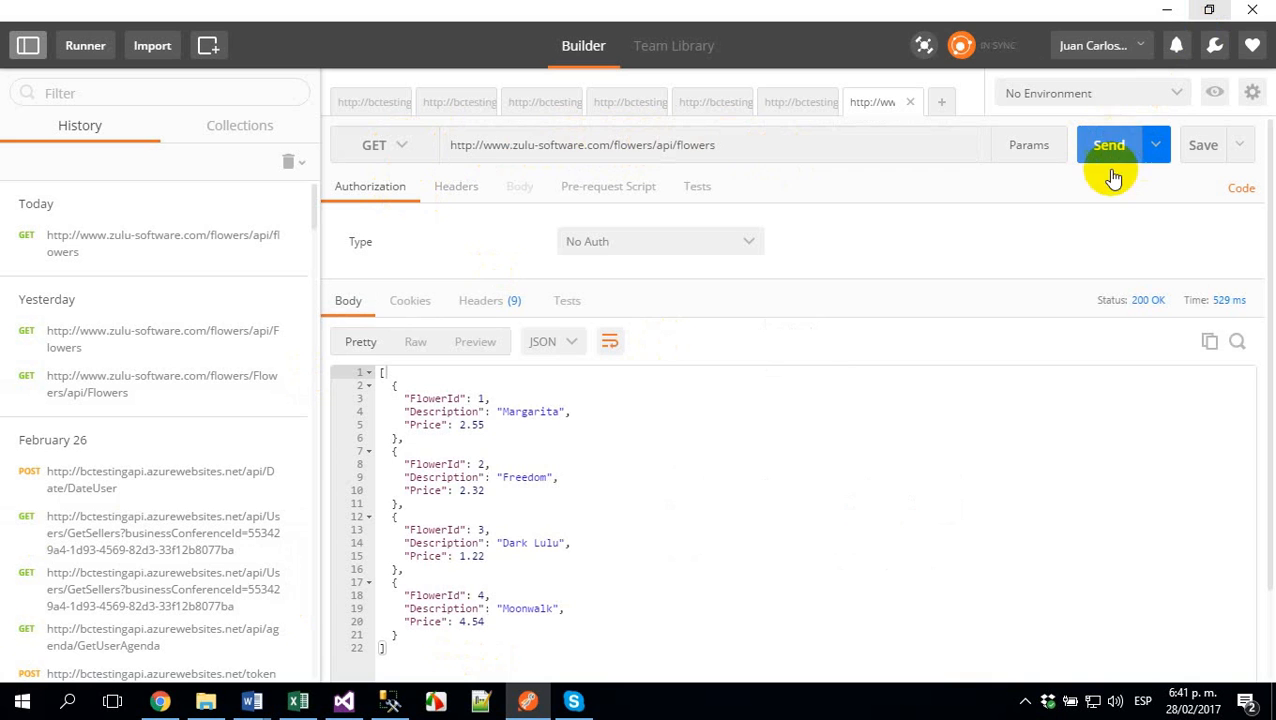